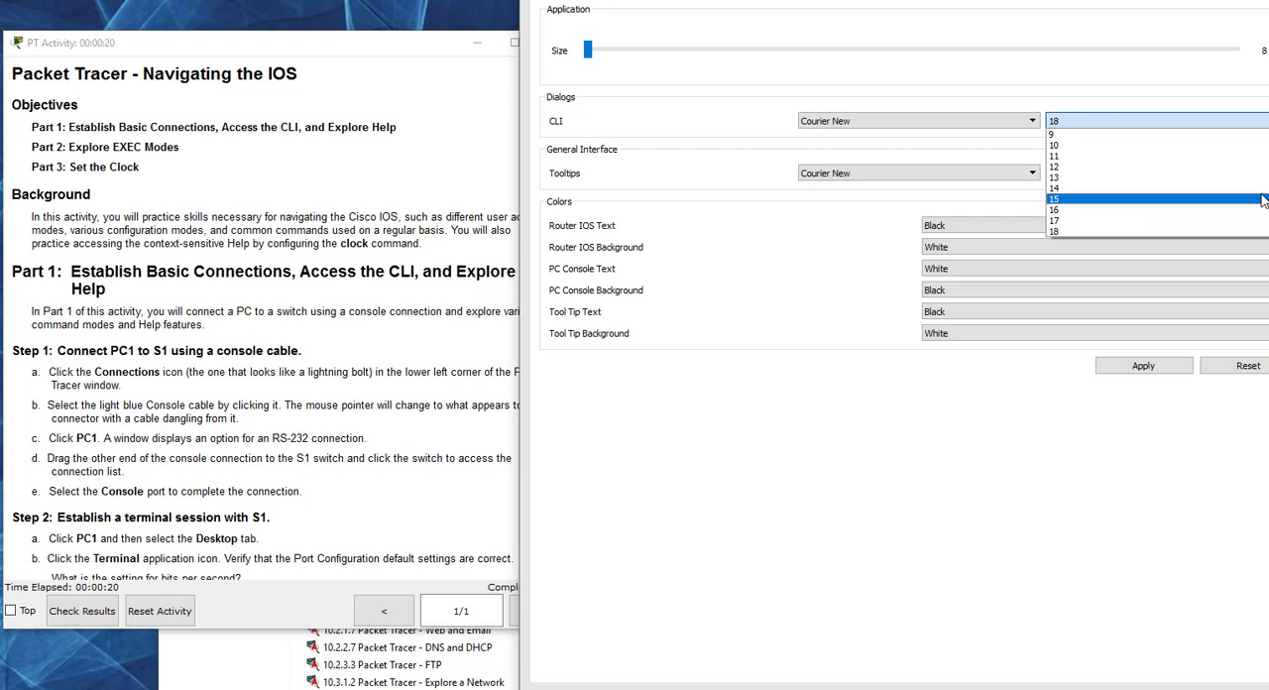
# Step: Set the CLI dialog font size to 18, apply it and close the Preferences window
pyautogui.click(1219, 229)
pyautogui.click(1153, 367)
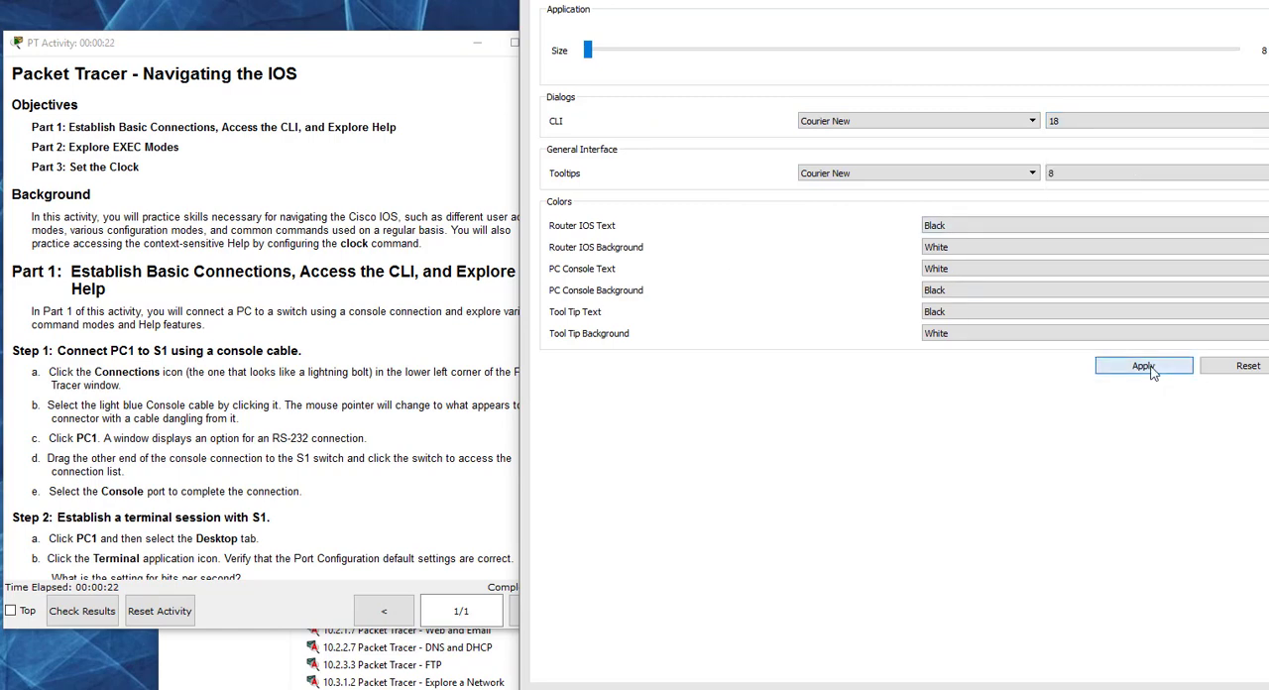
pyautogui.moveTo(766, 0); pyautogui.dragTo(743, 46)
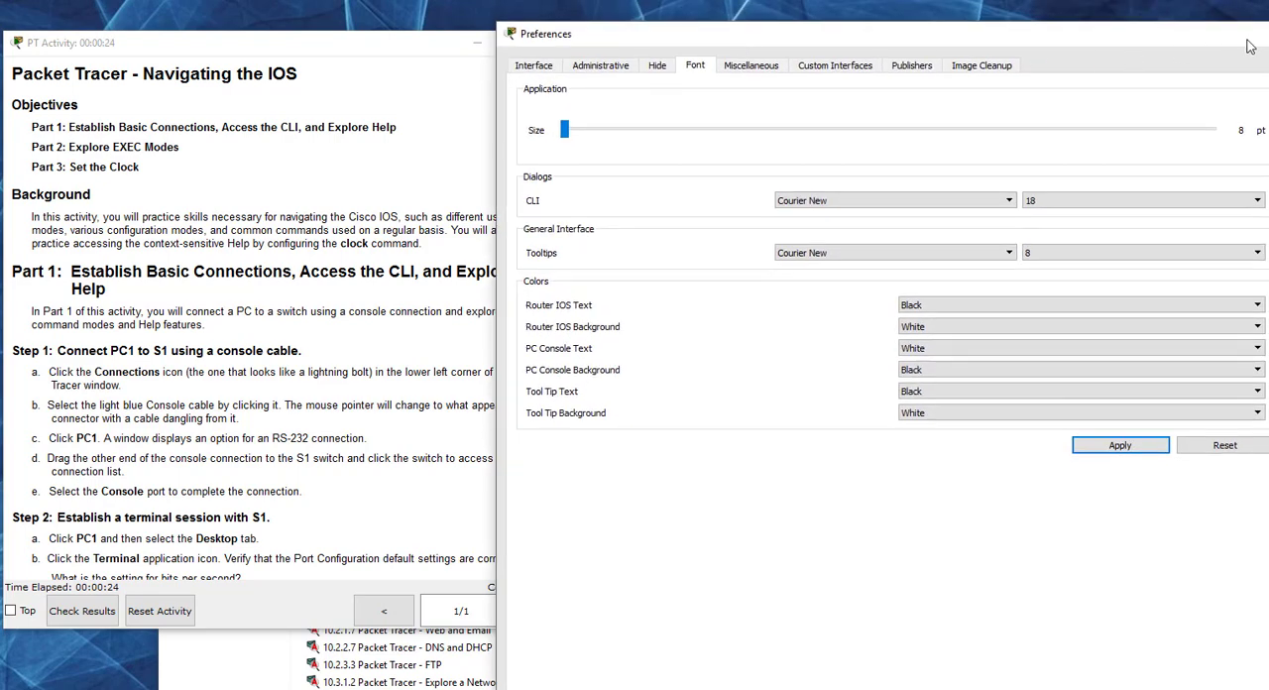
pyautogui.click(1268, 34)
pyautogui.moveTo(860, 57); pyautogui.dragTo(861, 50)
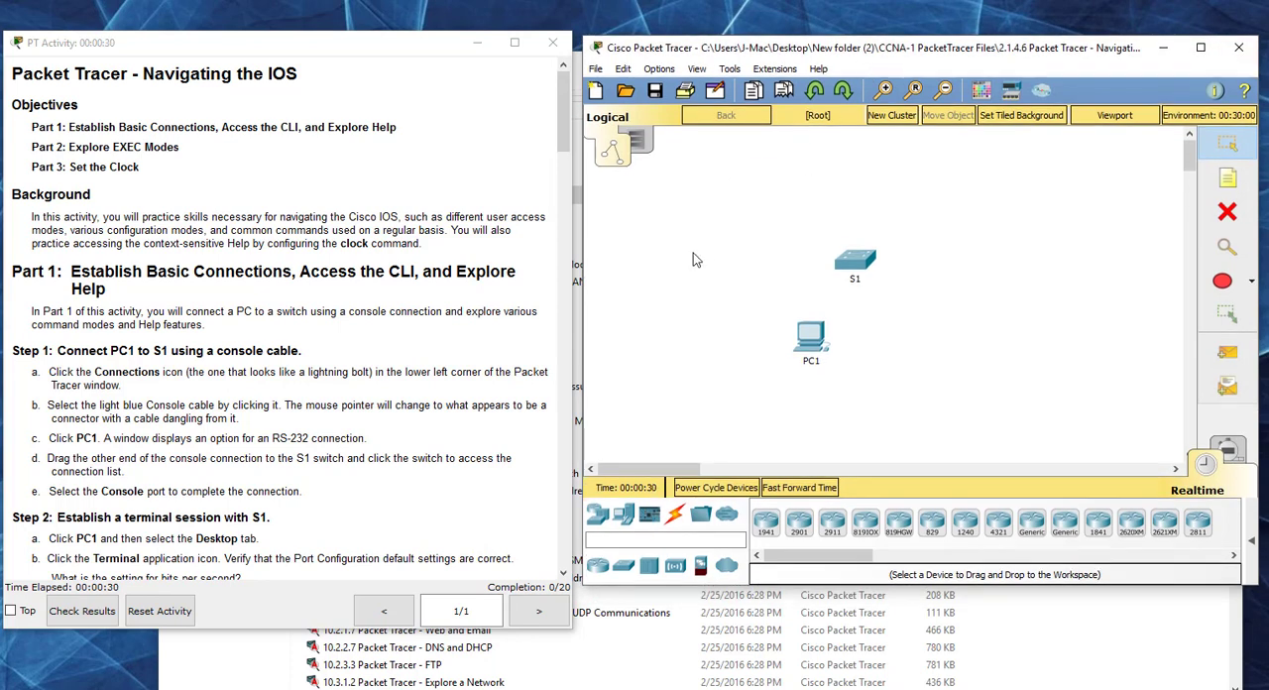
# Step: Check the activity results, review the assessment items and return to the workspace
pyautogui.click(87, 613)
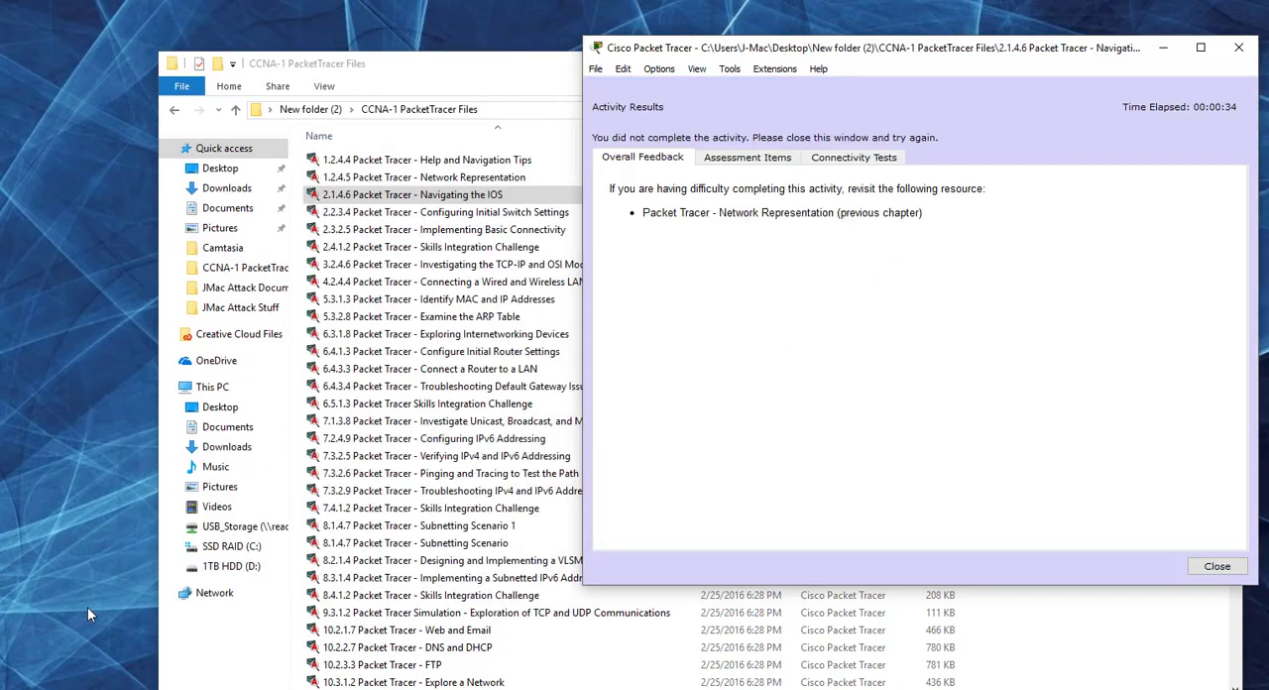
pyautogui.click(738, 158)
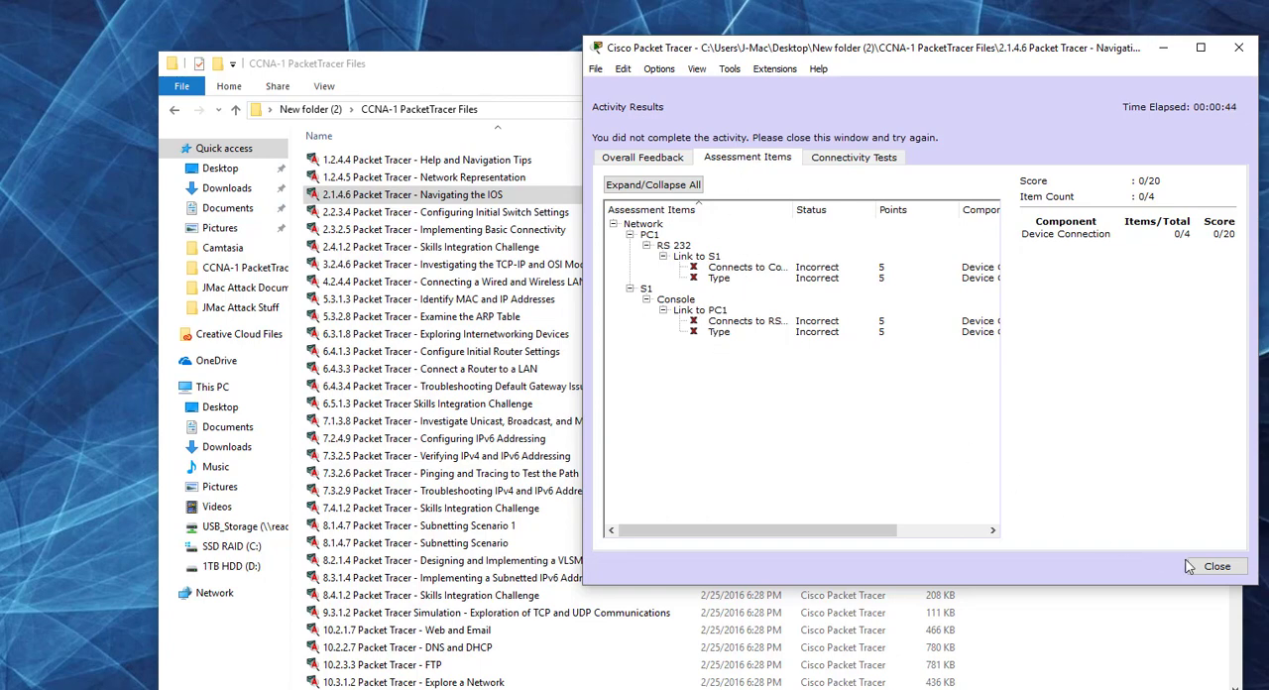
pyautogui.click(1216, 566)
pyautogui.moveTo(663, 10); pyautogui.dragTo(388, 53)
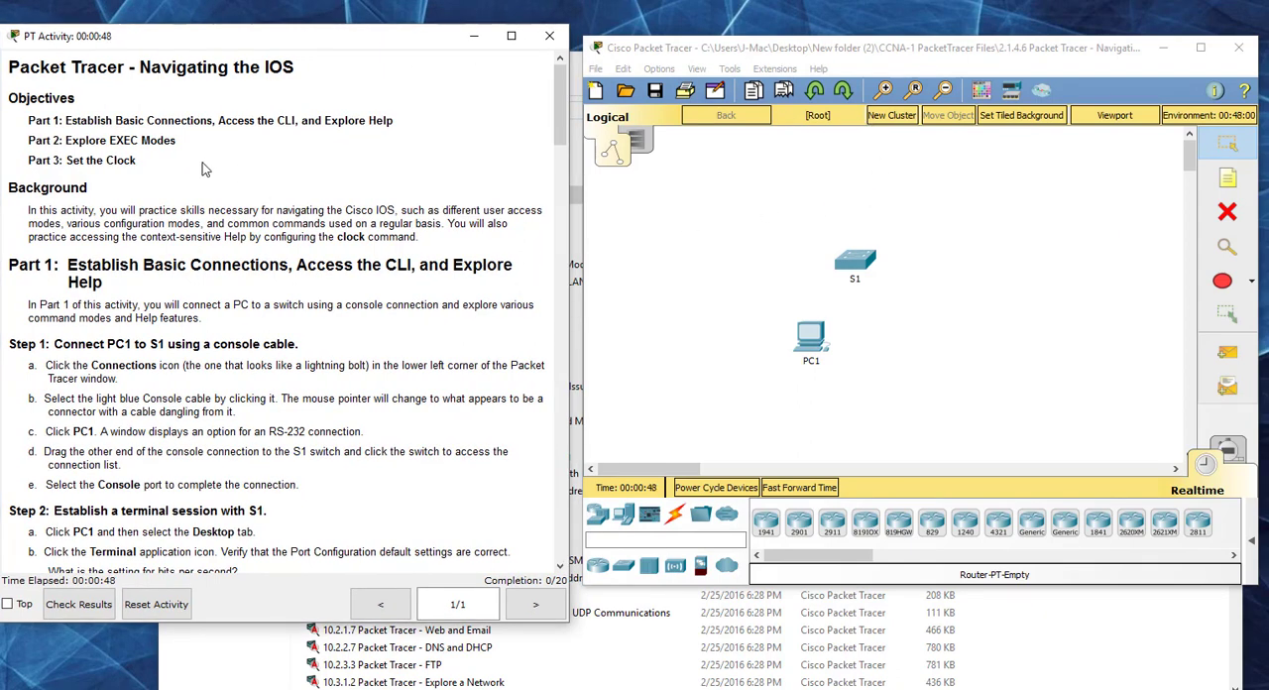
# Step: Connect PC1's RS 232 port to switch S1's Console port with a Console cable
pyautogui.scroll(-1, 211, 321)
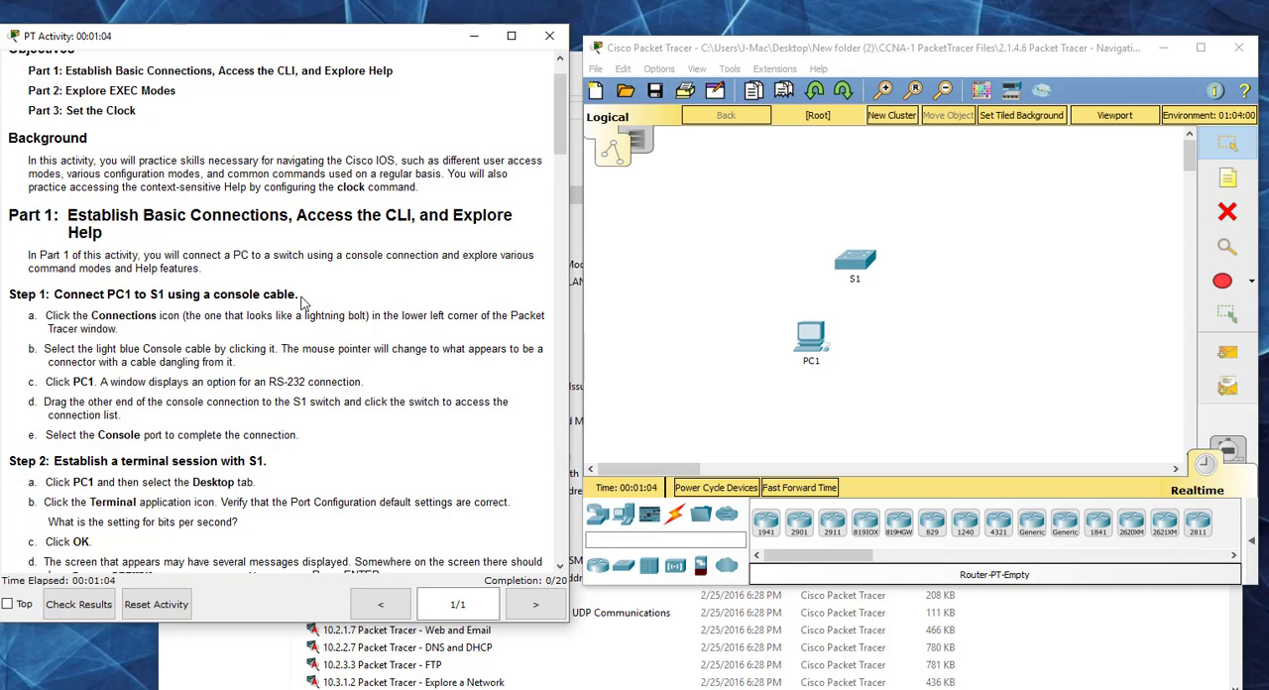
pyautogui.click(691, 300)
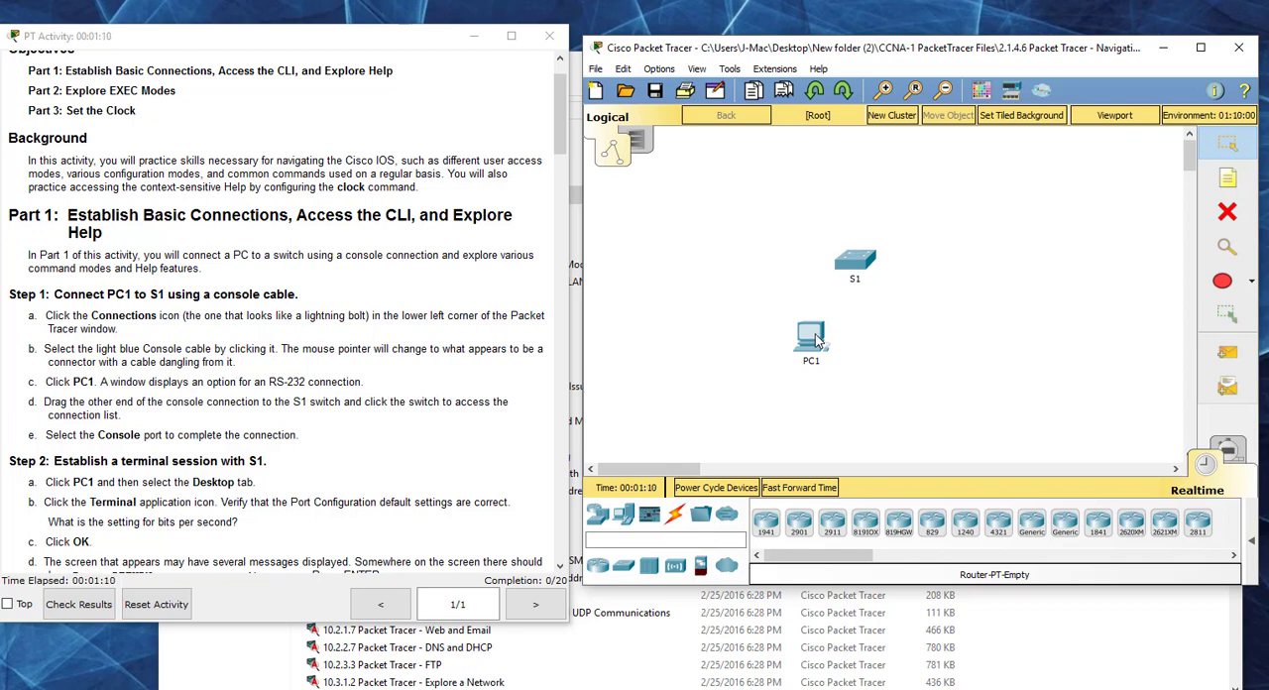
pyautogui.click(675, 515)
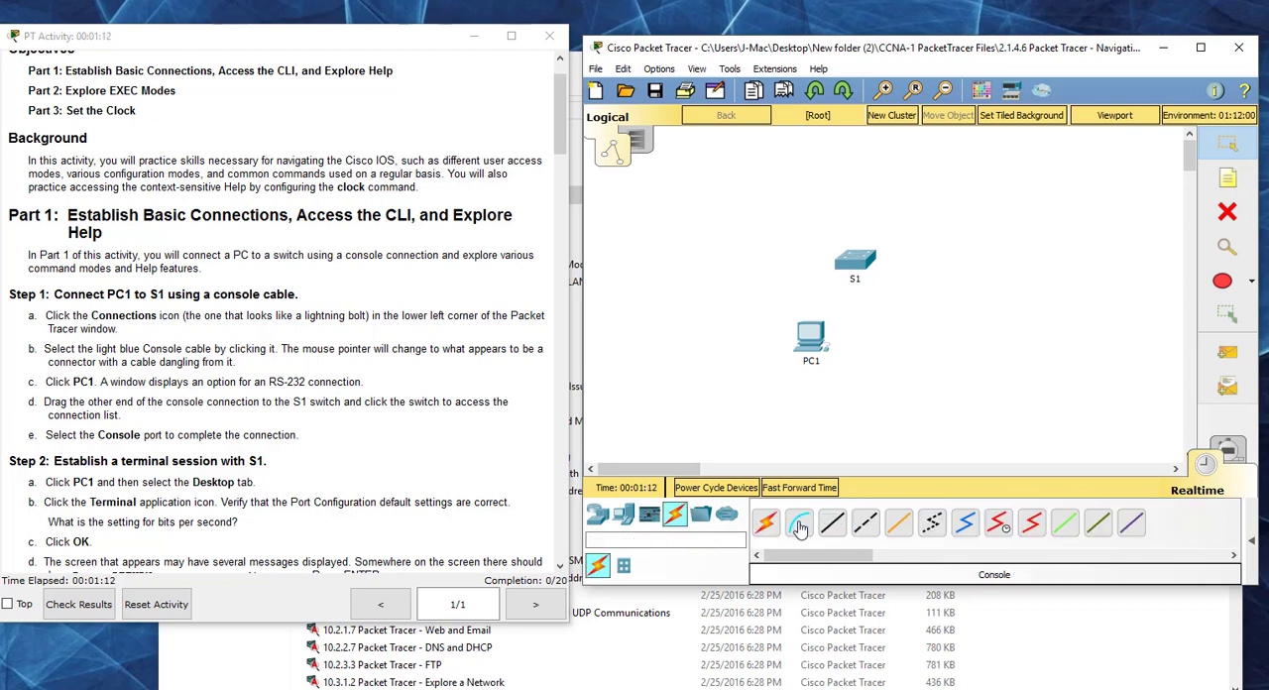
pyautogui.click(799, 524)
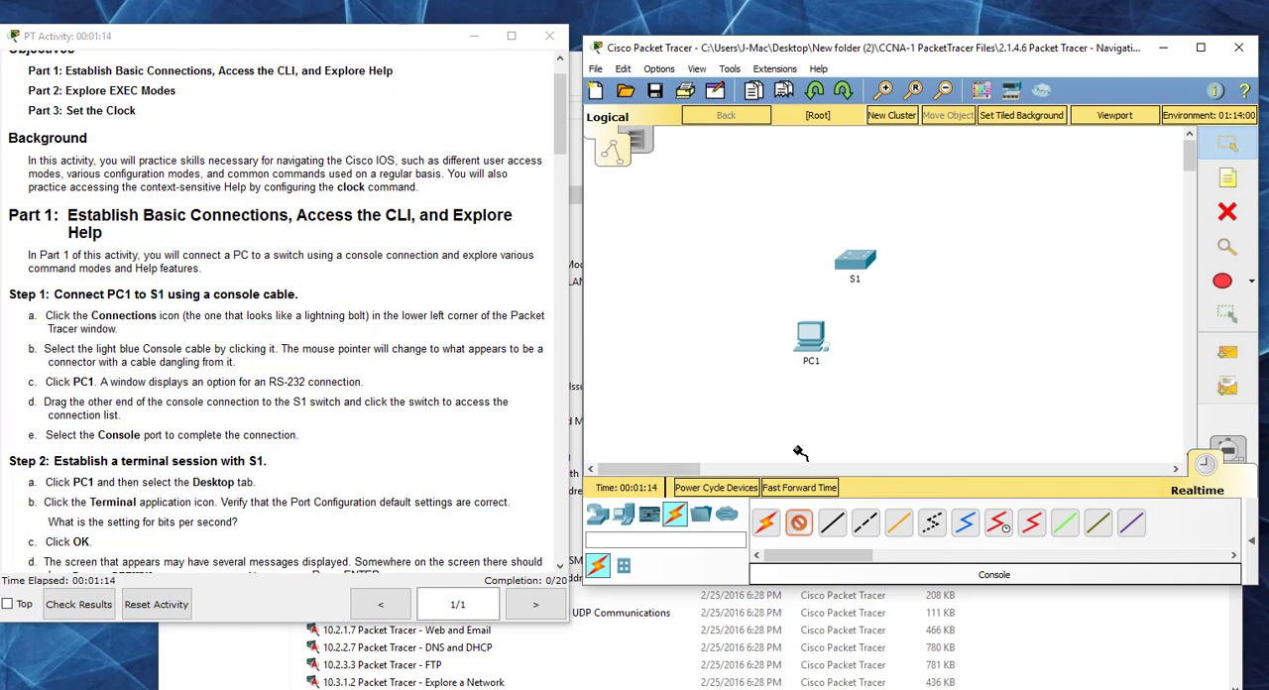
pyautogui.click(810, 340)
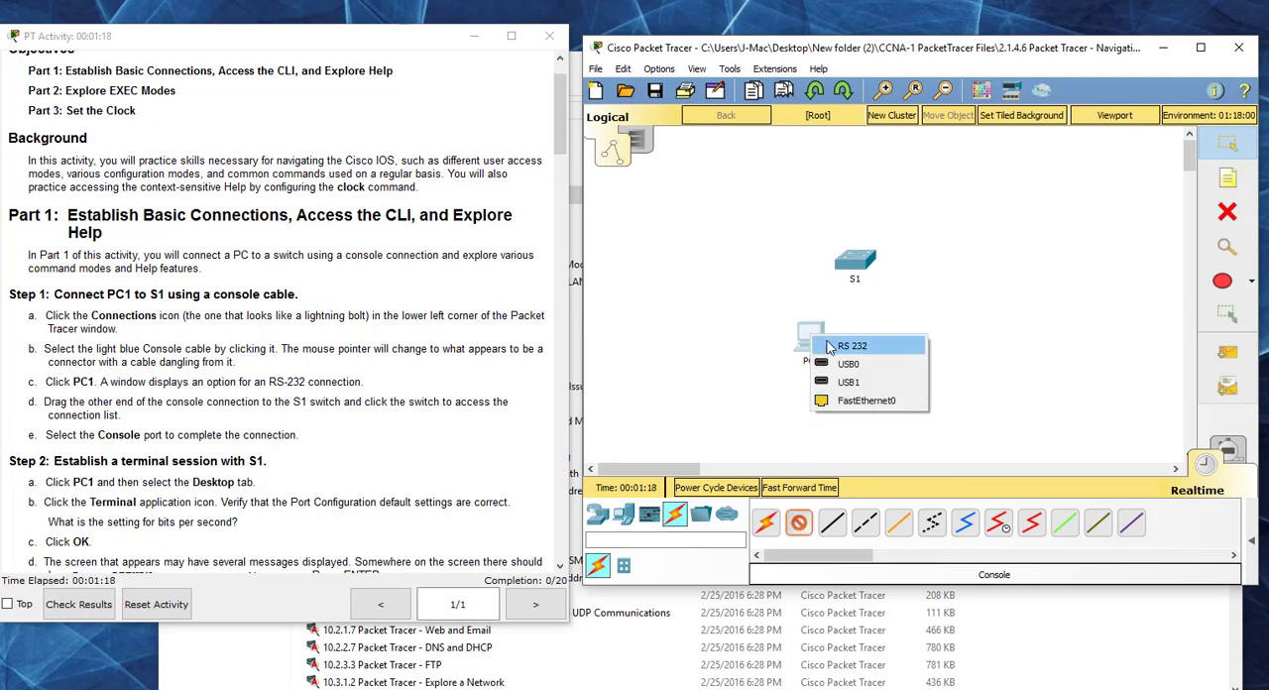
pyautogui.click(828, 345)
pyautogui.click(849, 263)
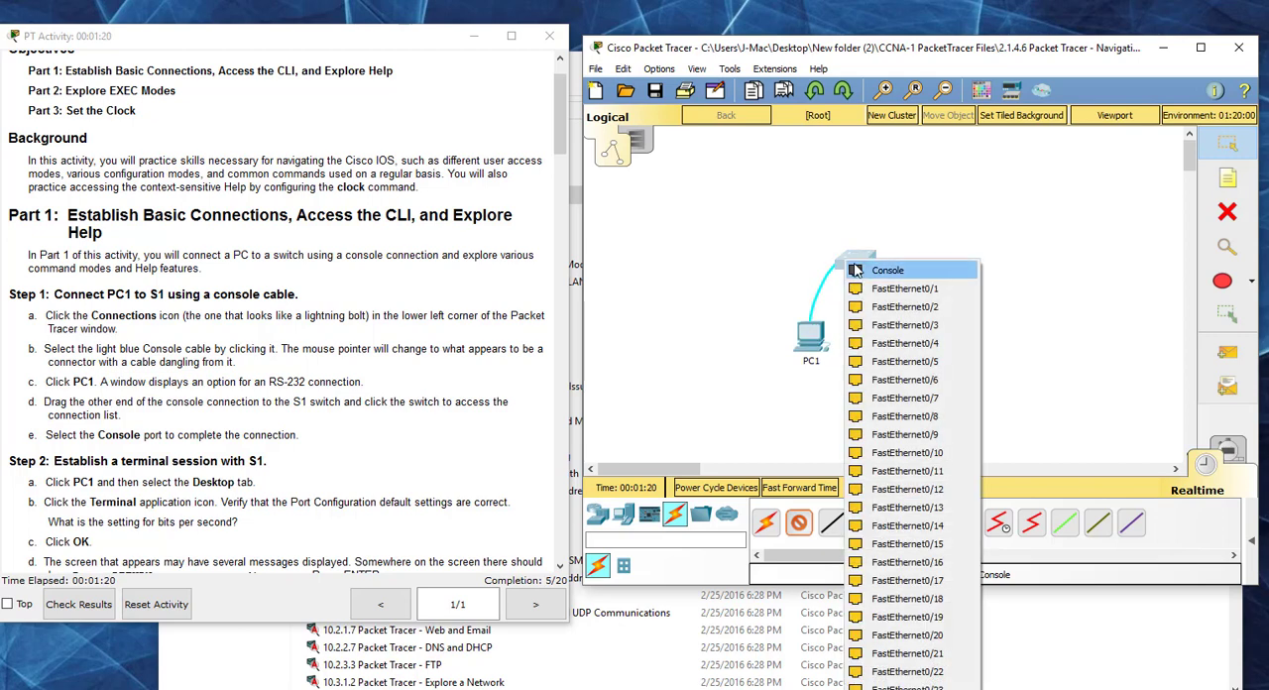
pyautogui.click(873, 266)
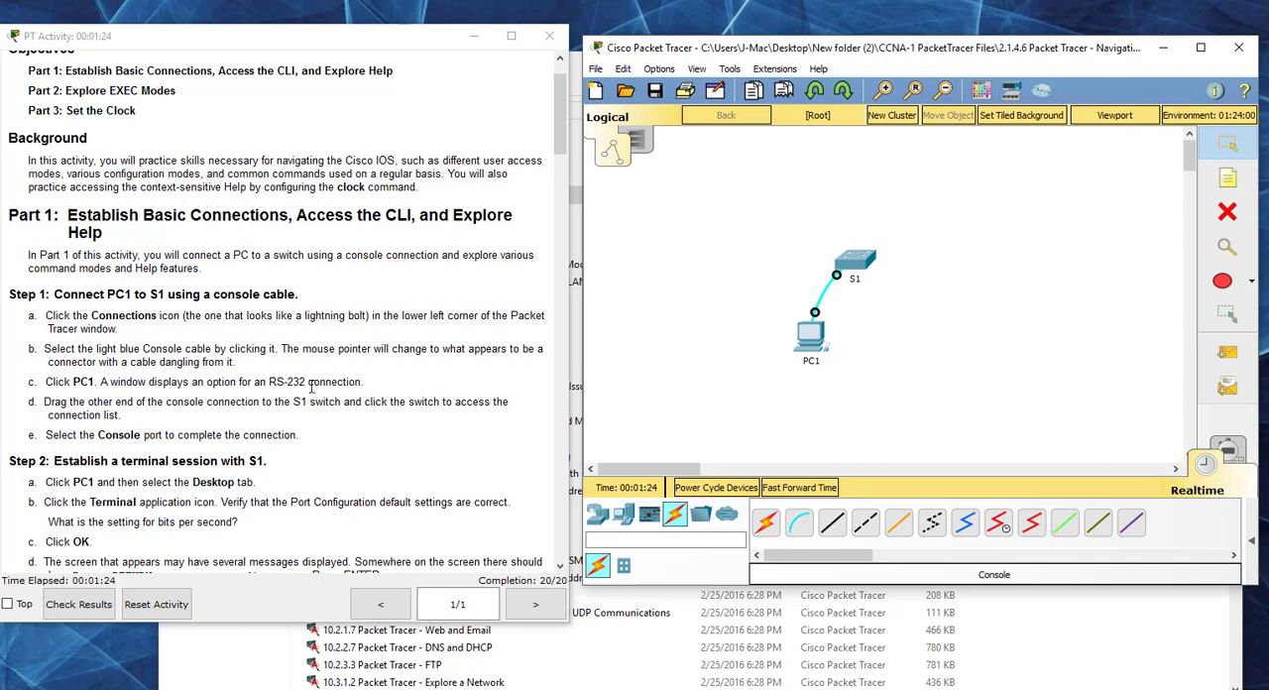
# Step: Start a terminal session from PC1 with the default port configuration and bring up the S1 command prompt
pyautogui.scroll(-5, 274, 437)
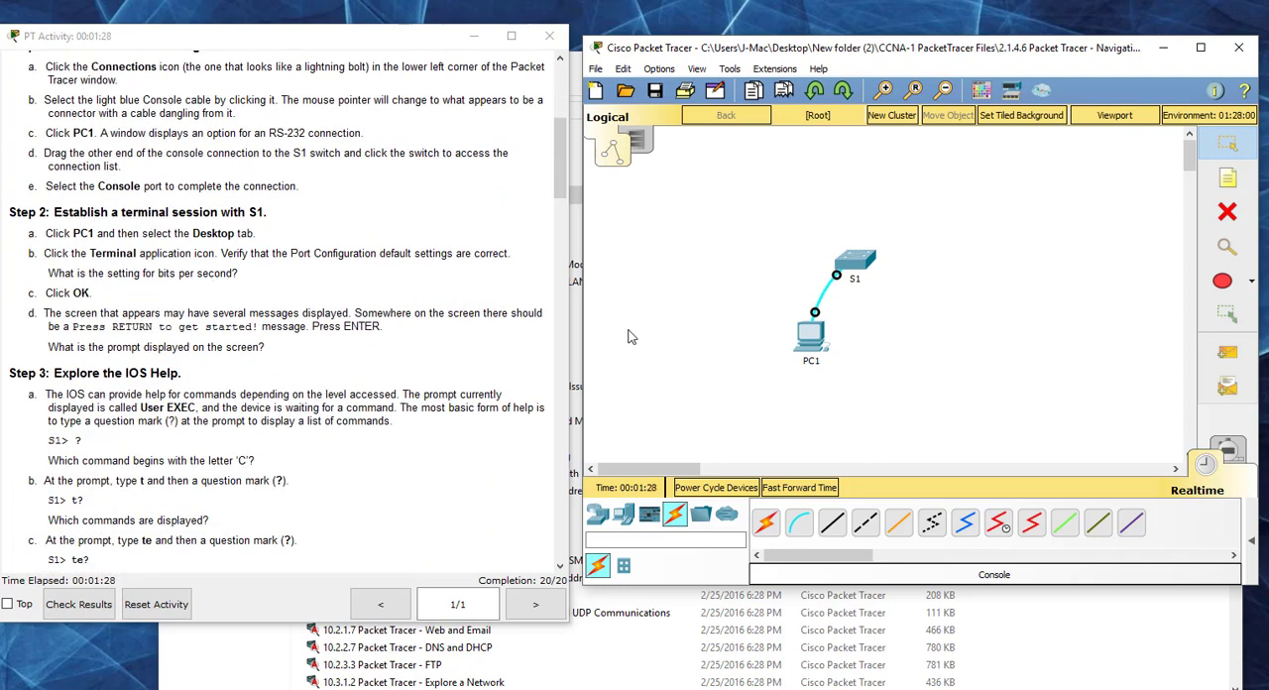
pyautogui.click(813, 337)
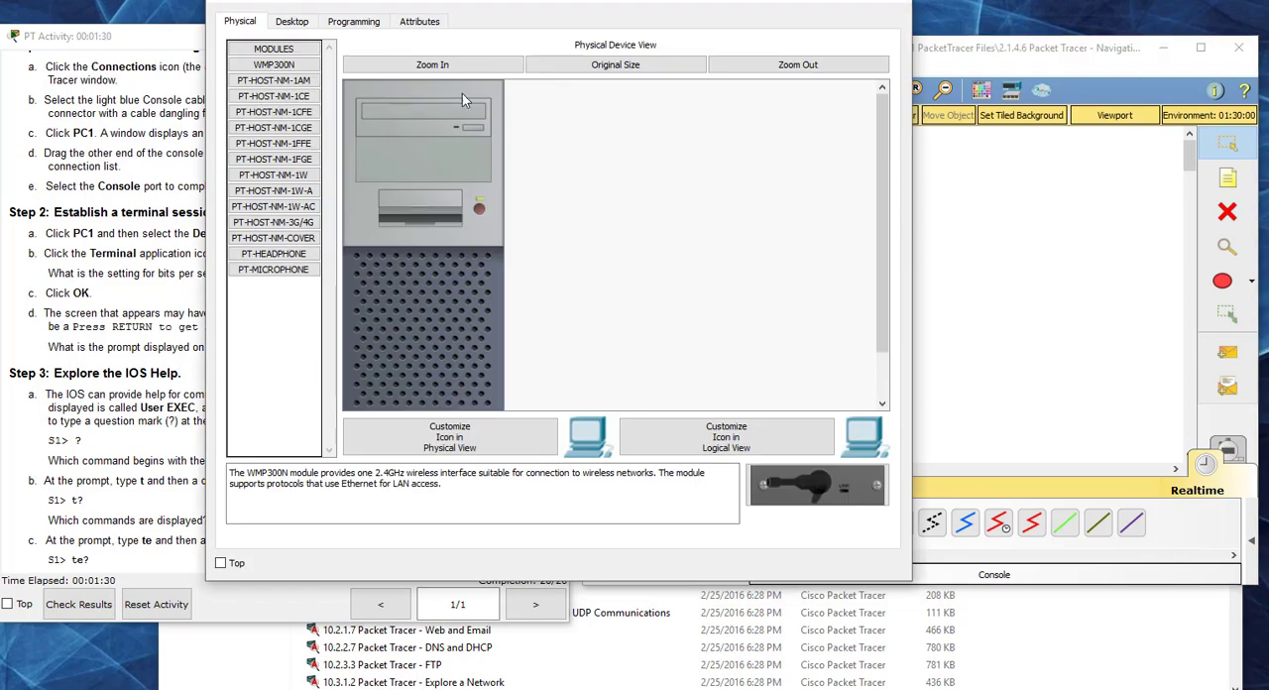
pyautogui.moveTo(482, 6); pyautogui.dragTo(486, 29)
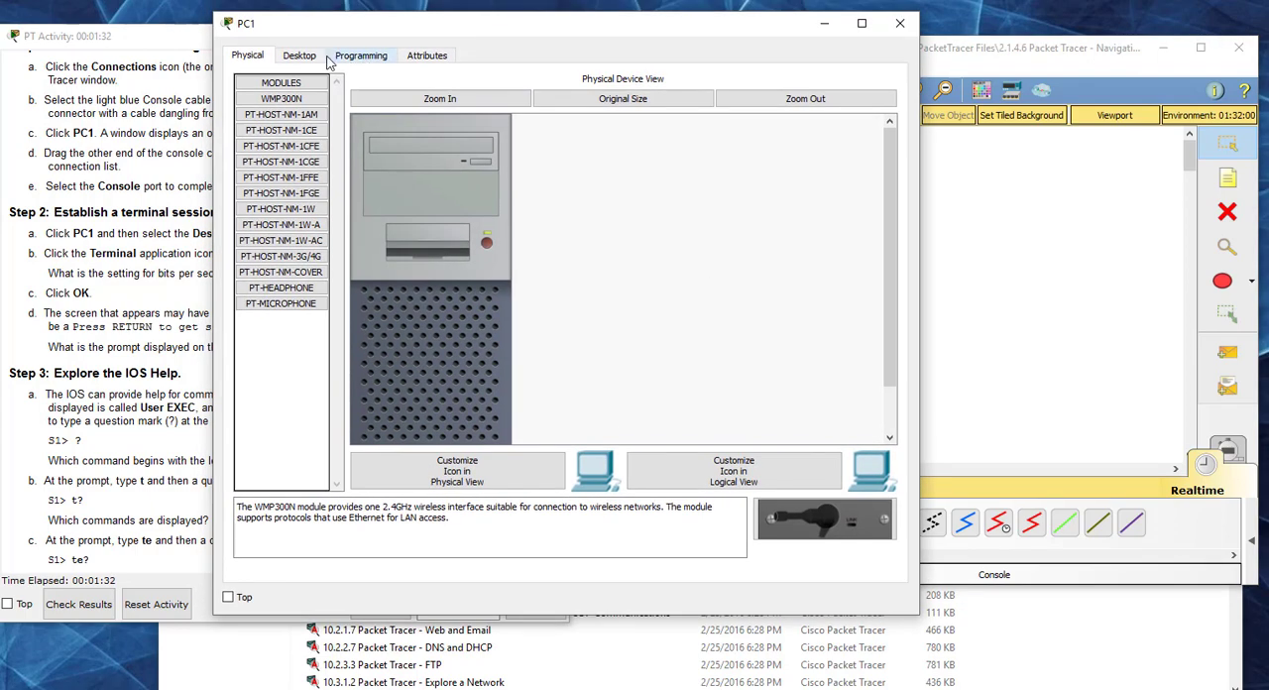
pyautogui.click(299, 56)
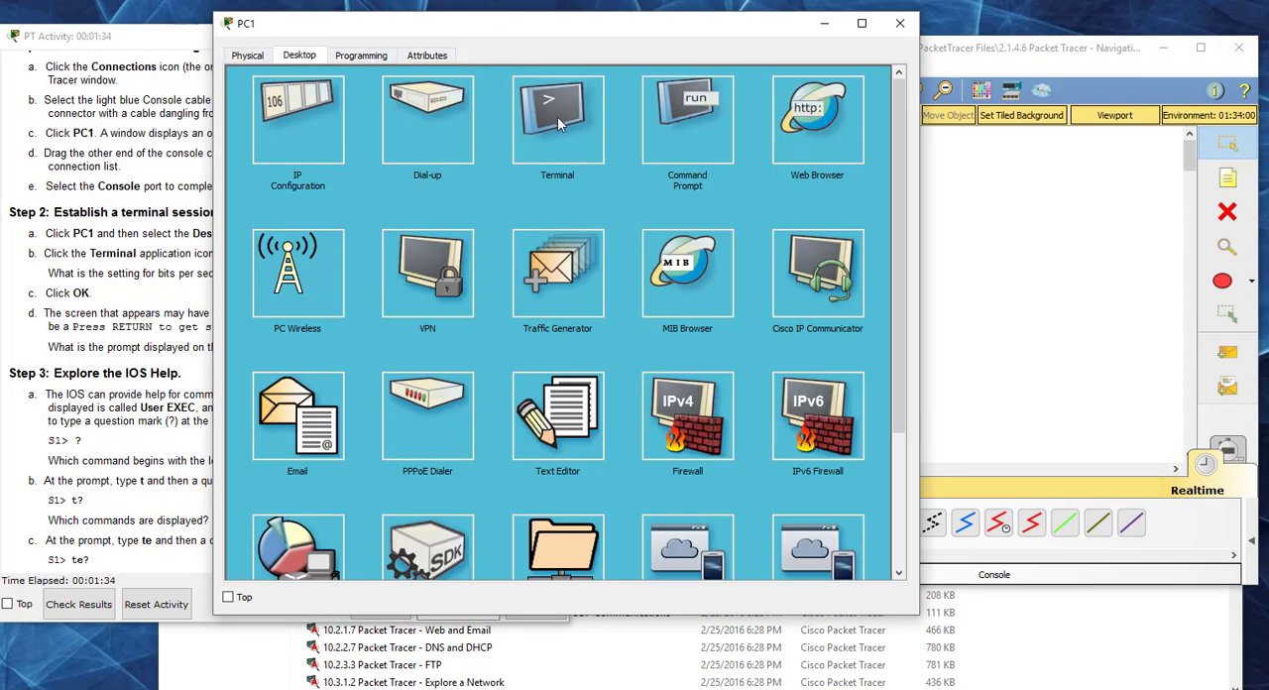
pyautogui.click(558, 116)
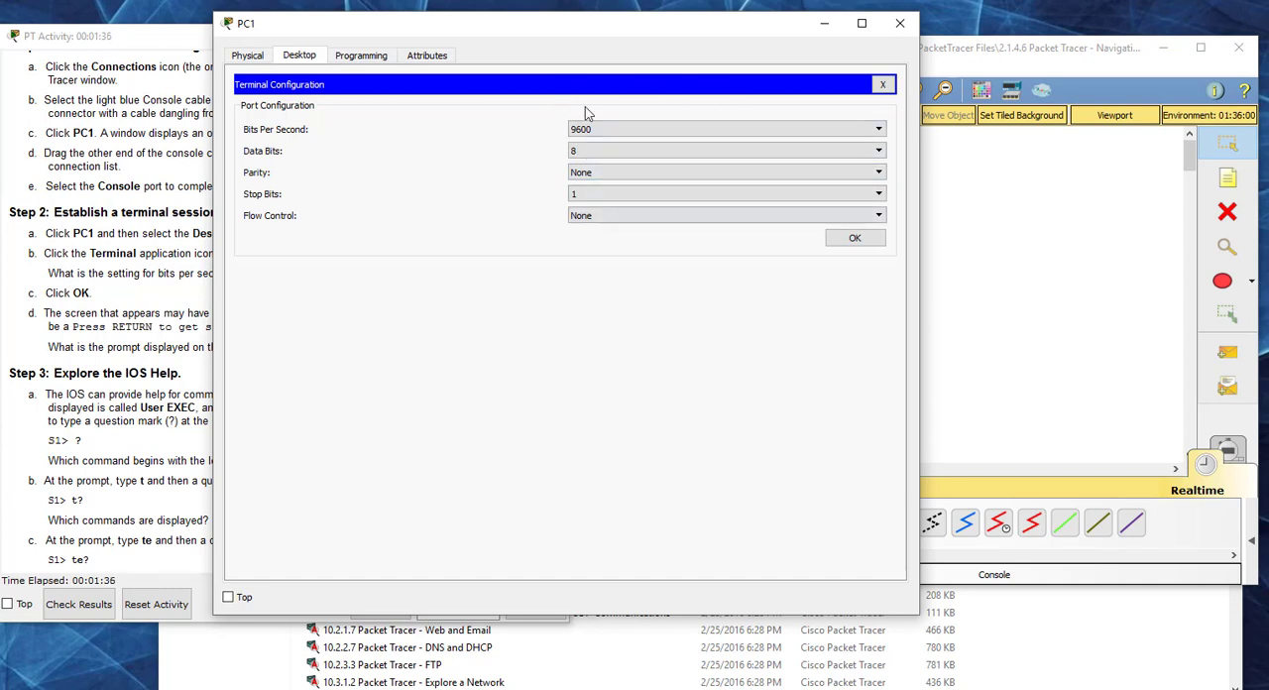
pyautogui.click(842, 239)
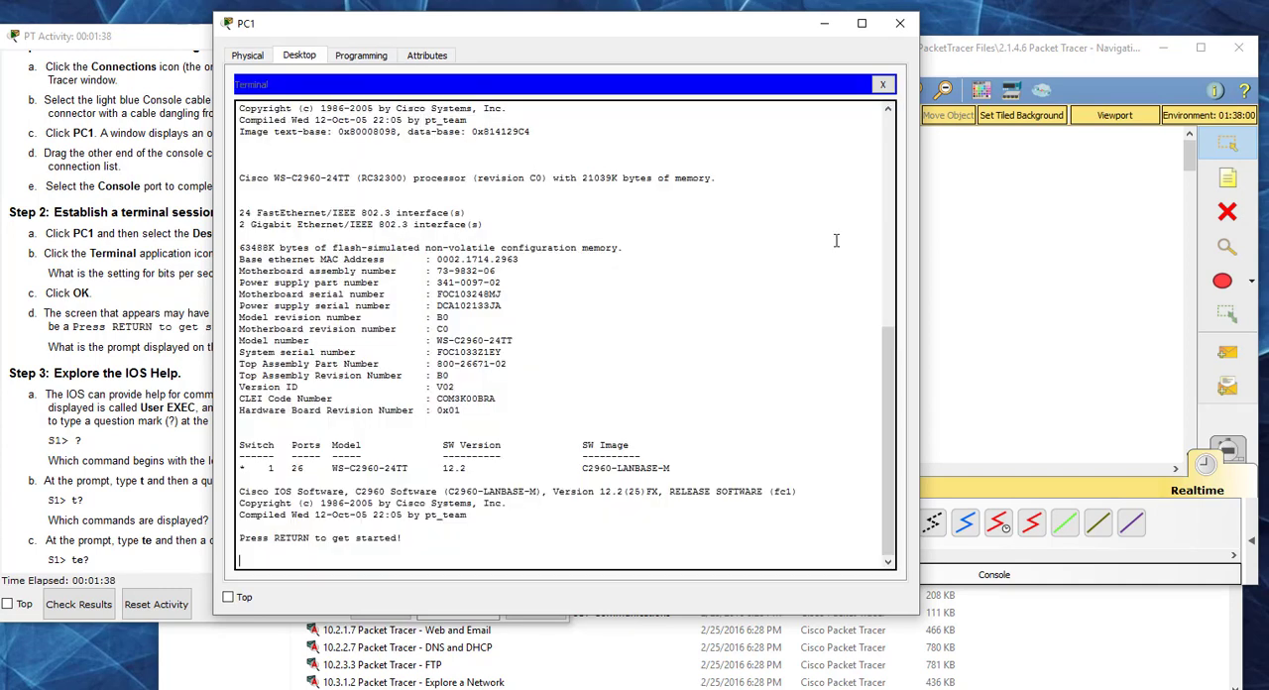
pyautogui.moveTo(544, 37); pyautogui.dragTo(565, 32)
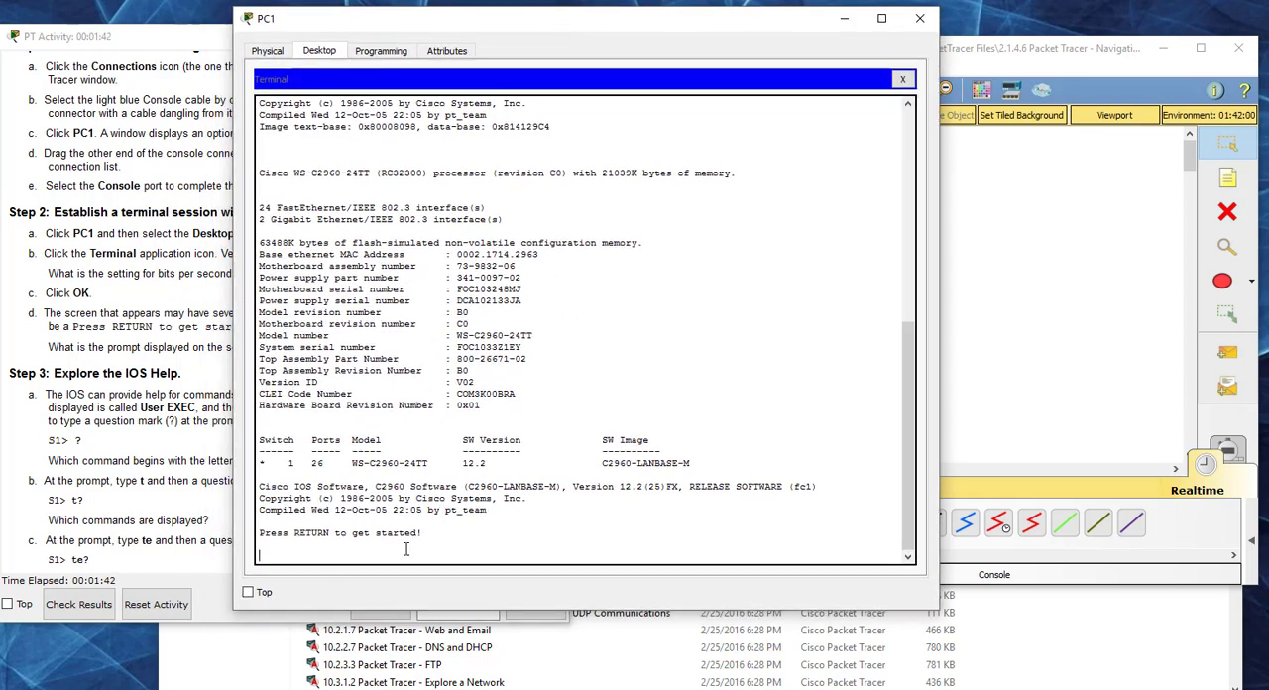
pyautogui.press('Return')
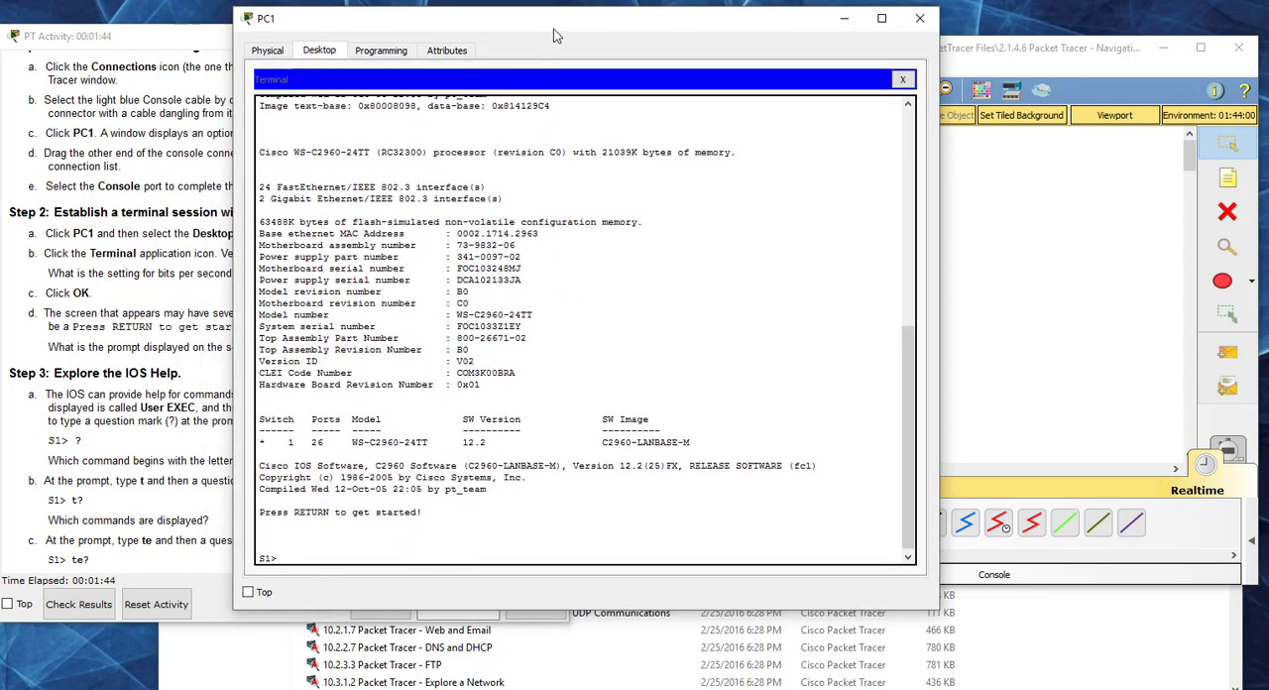
pyautogui.moveTo(565, 28); pyautogui.dragTo(582, 24)
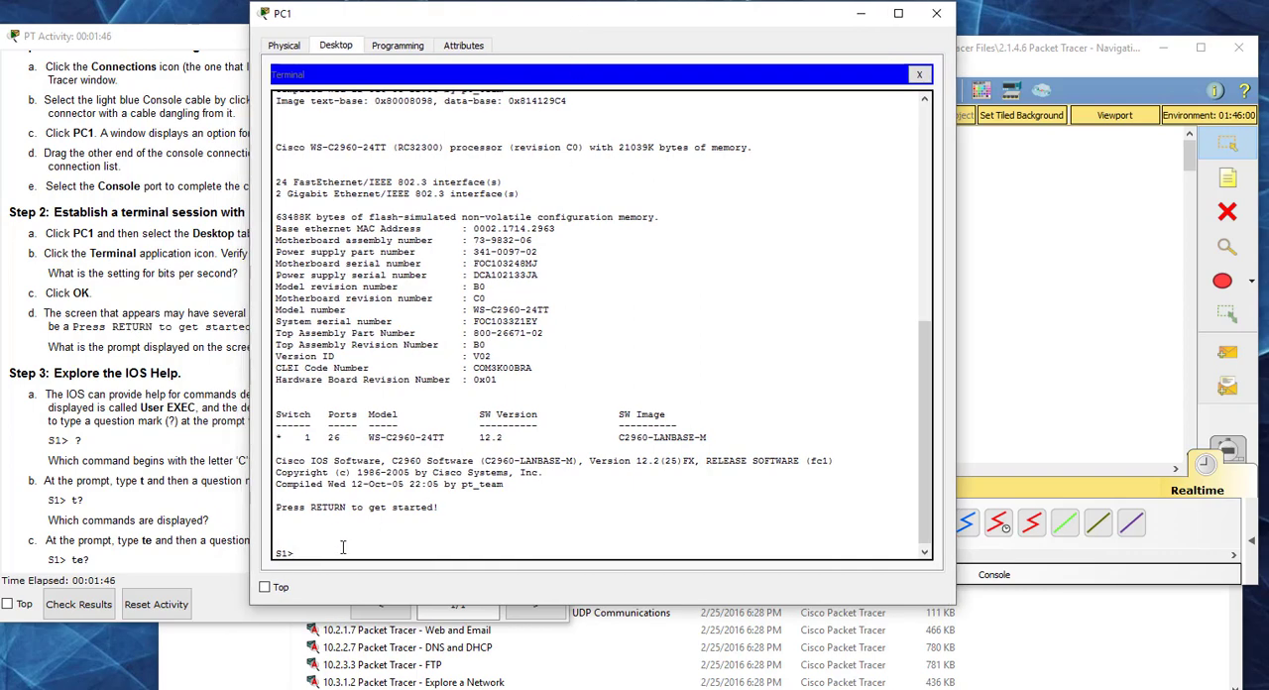
# Step: Close PC1's window and try to use the CLI directly in switch S1's own device window
pyautogui.click(936, 13)
pyautogui.click(859, 264)
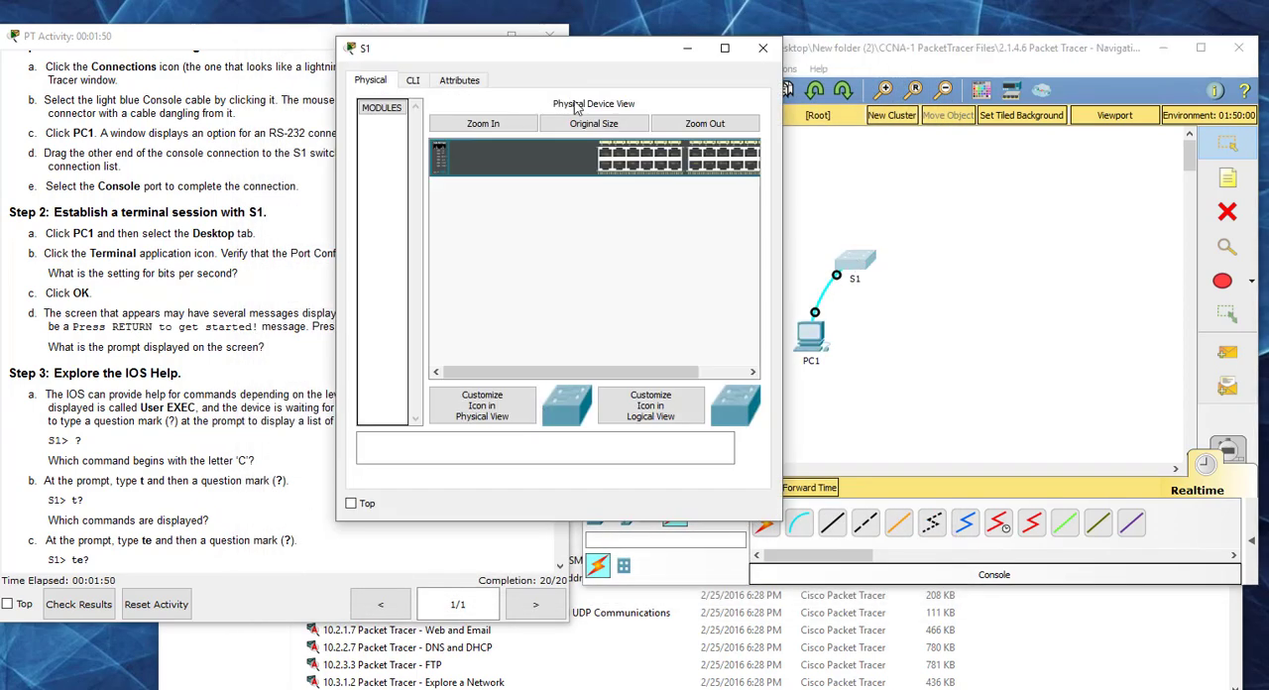
pyautogui.click(414, 83)
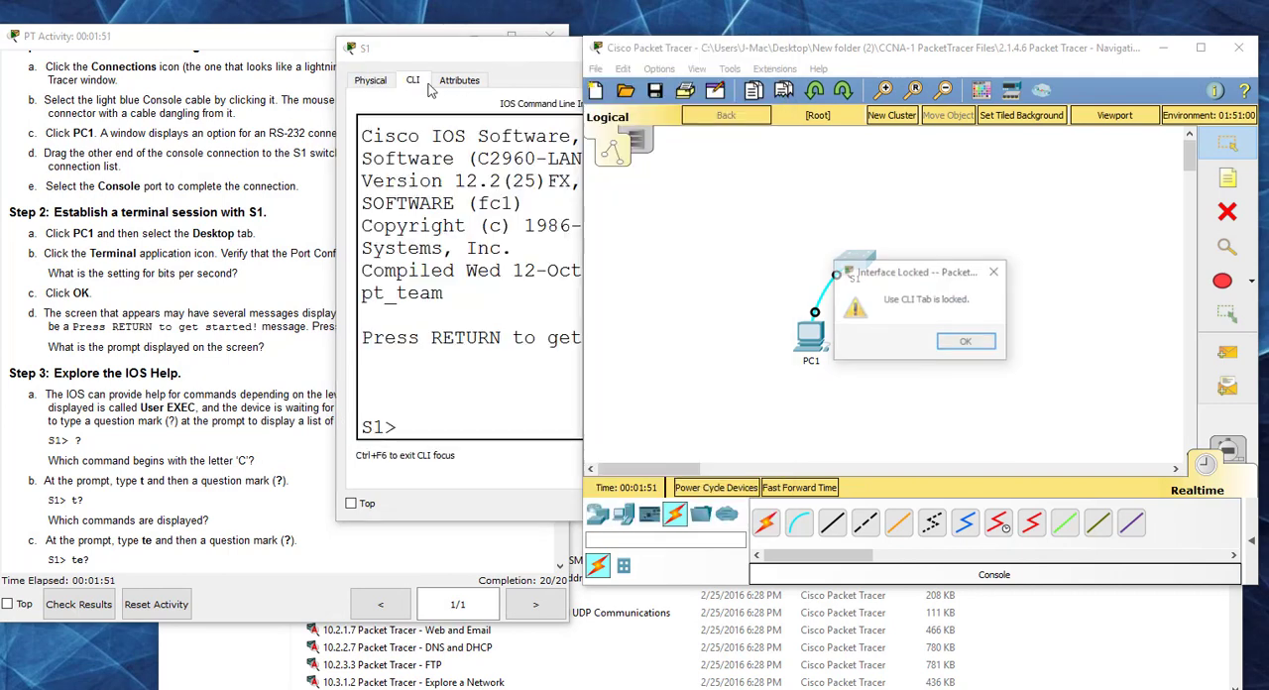
pyautogui.click(964, 342)
pyautogui.click(526, 57)
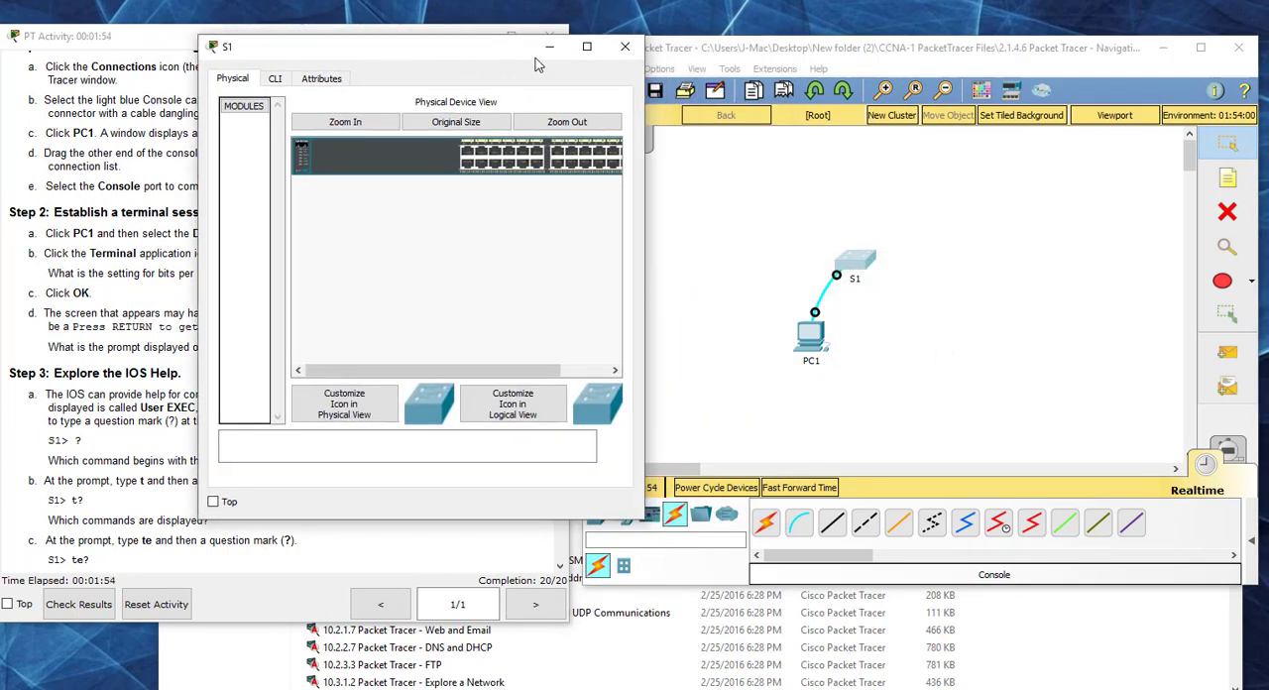
pyautogui.click(626, 40)
# Step: Reopen the terminal session on PC1, accepting the default port configuration
pyautogui.click(812, 337)
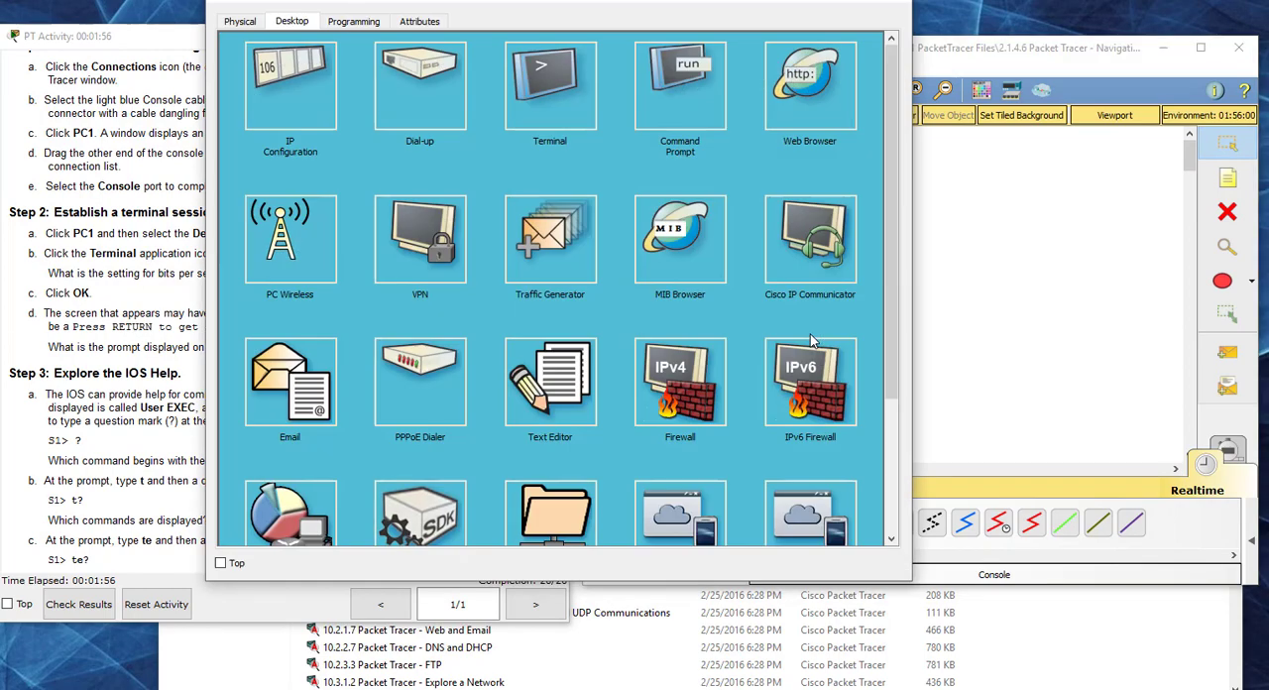
pyautogui.moveTo(745, 3); pyautogui.dragTo(734, 51)
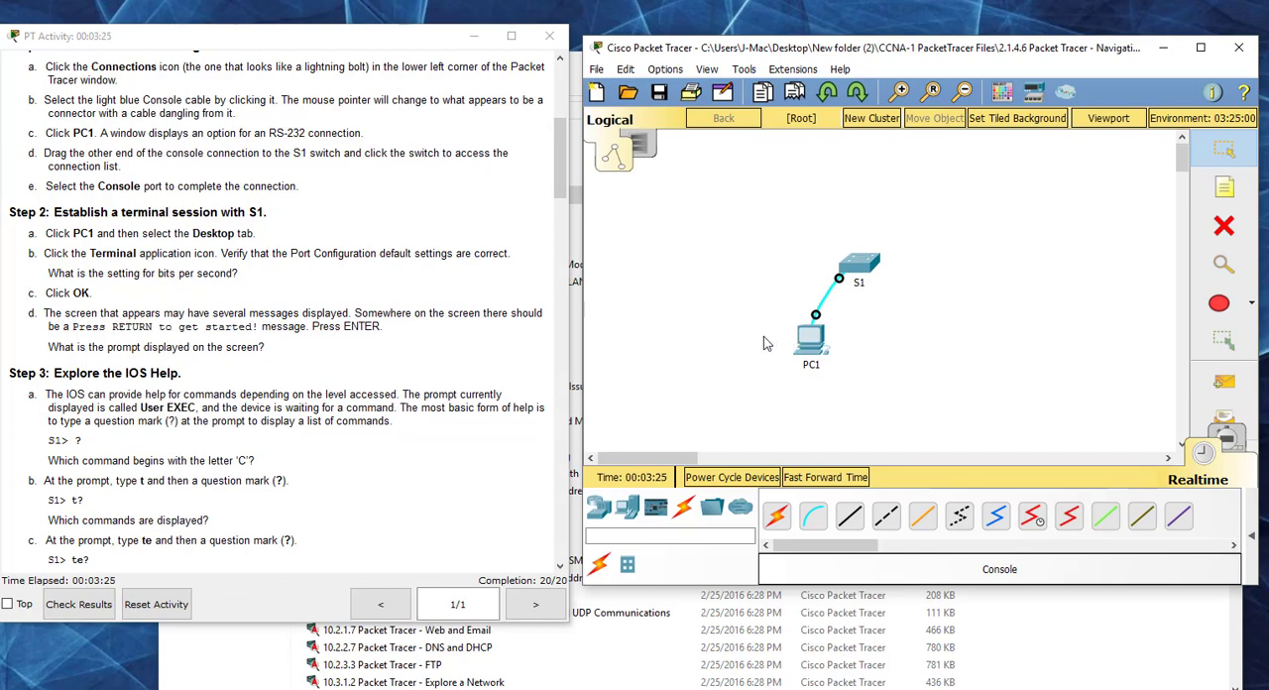
pyautogui.click(812, 339)
pyautogui.click(549, 81)
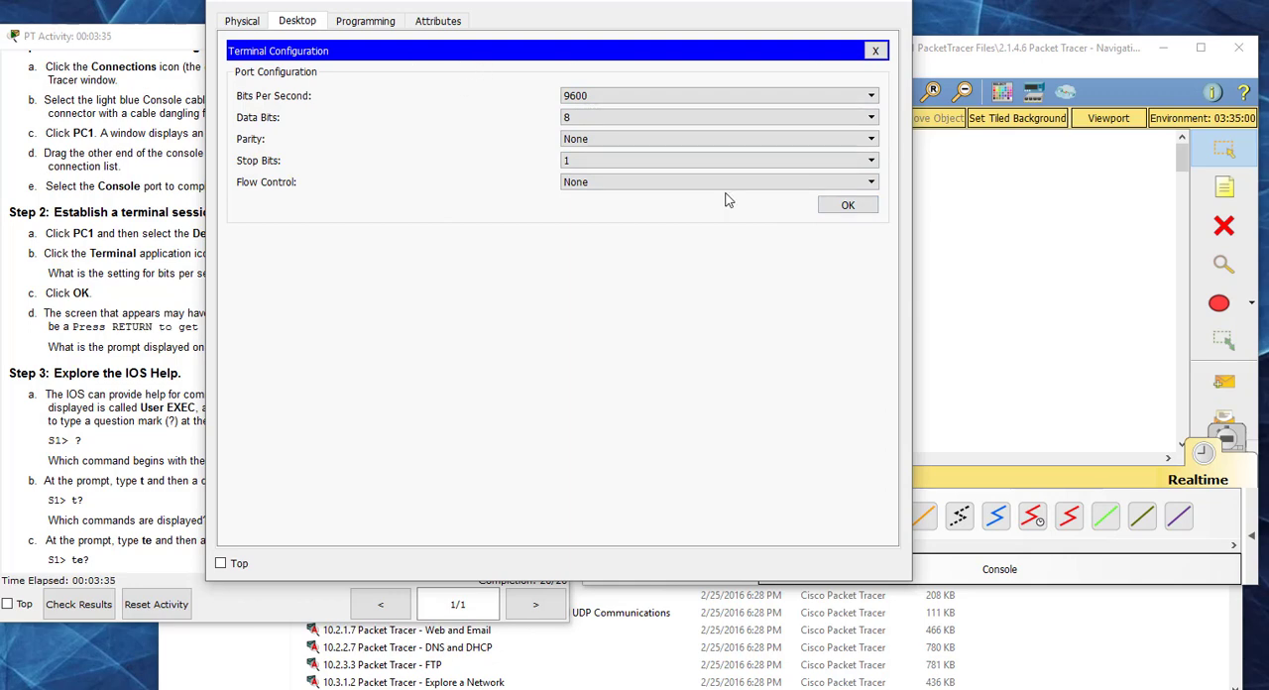
pyautogui.click(836, 207)
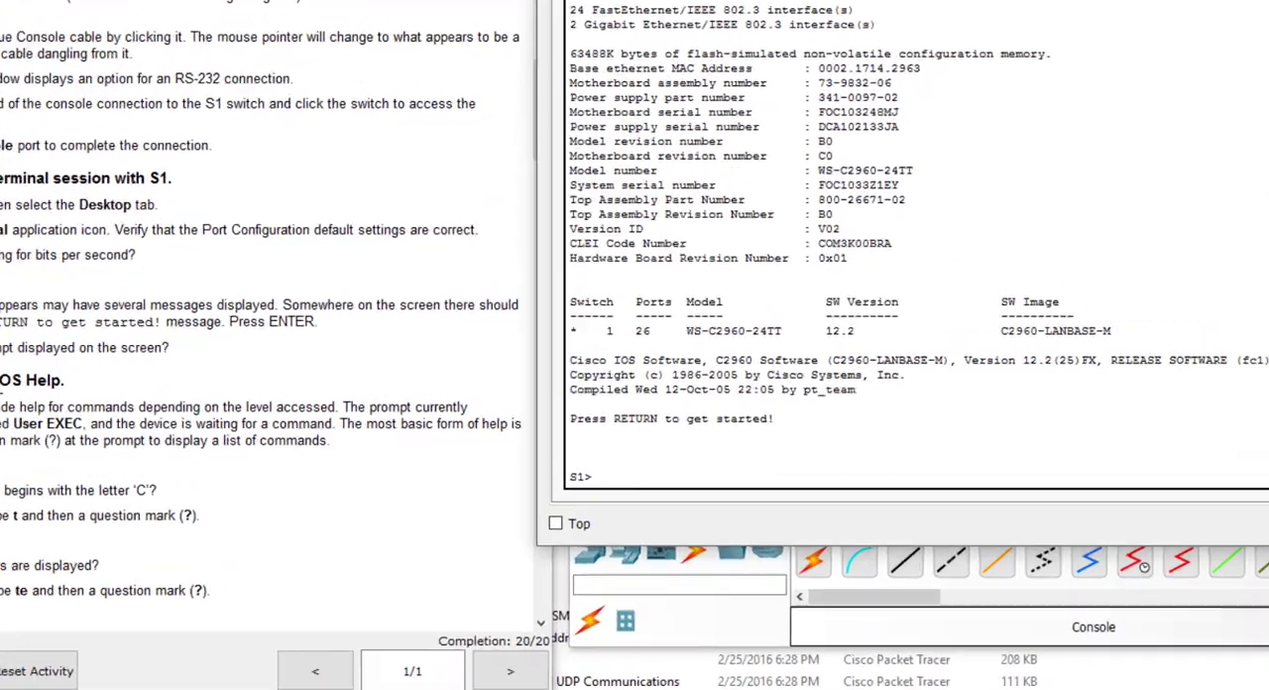
# Step: Use ? at the S1 prompt to list the available commands, and t? for those beginning with t
pyautogui.scroll(-2, 238, 347)
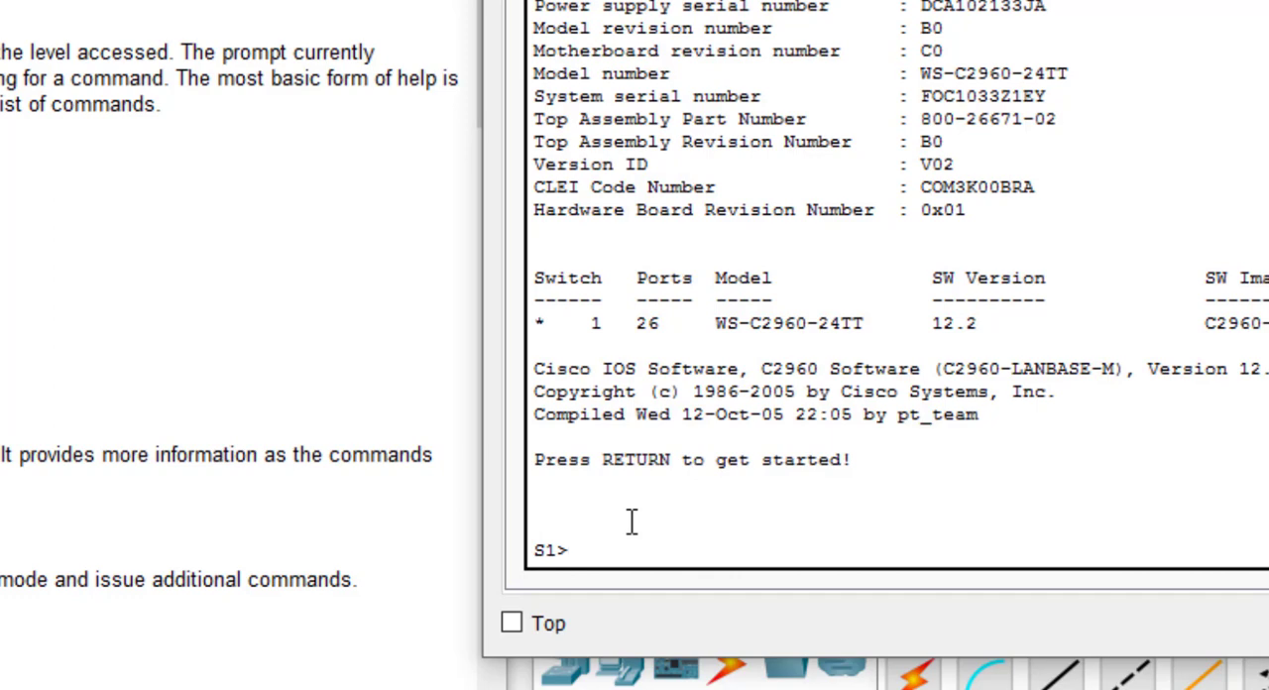
pyautogui.write('?')
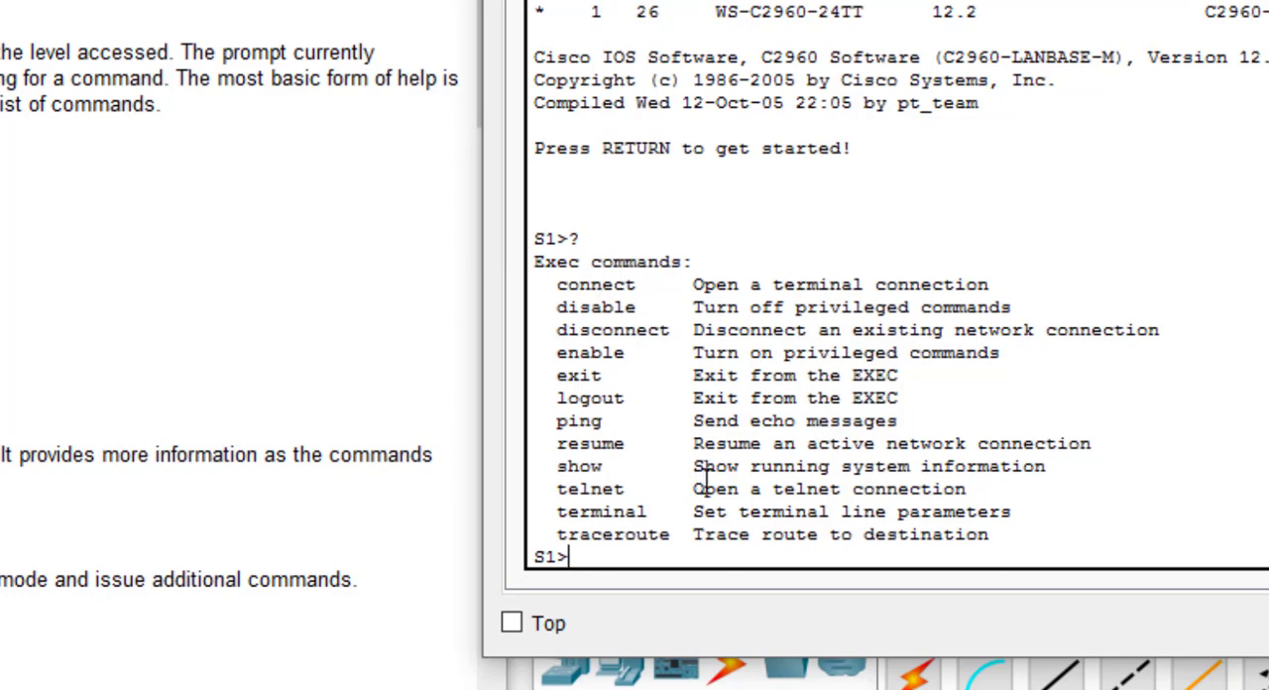
pyautogui.write('t?')
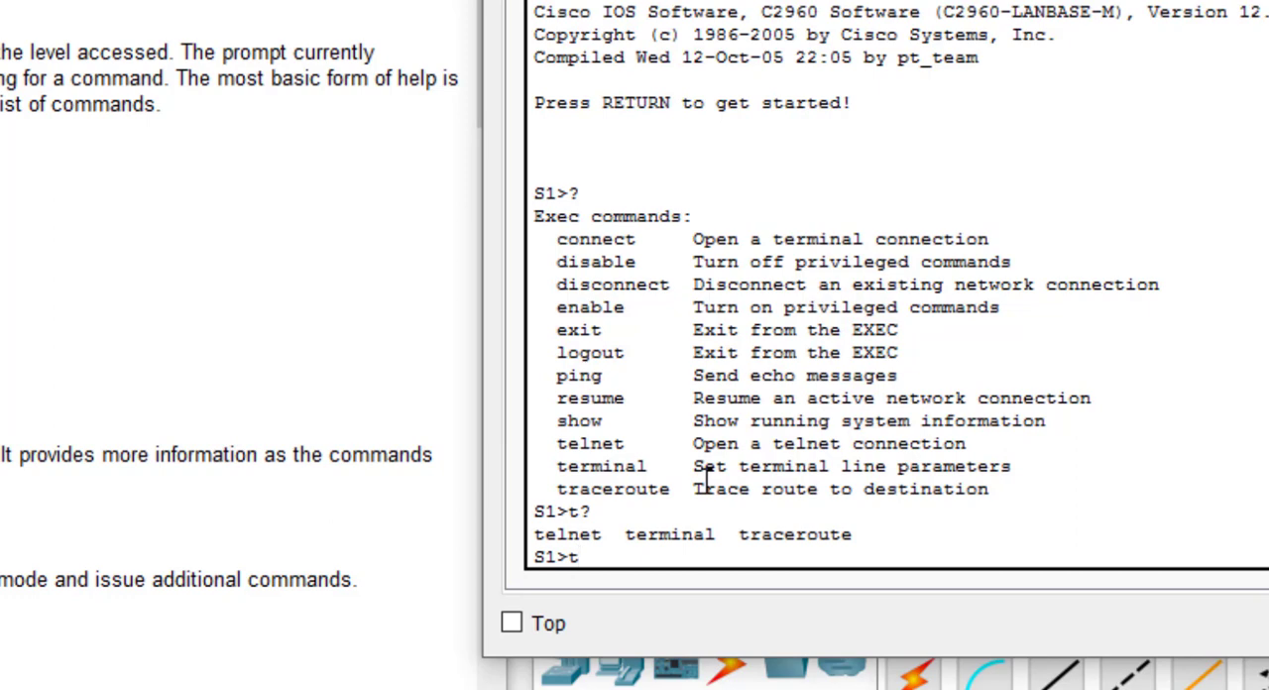
# Step: Query te? to list commands beginning with te, and telnet ? to show the telnet command's parameters
pyautogui.write('te?')
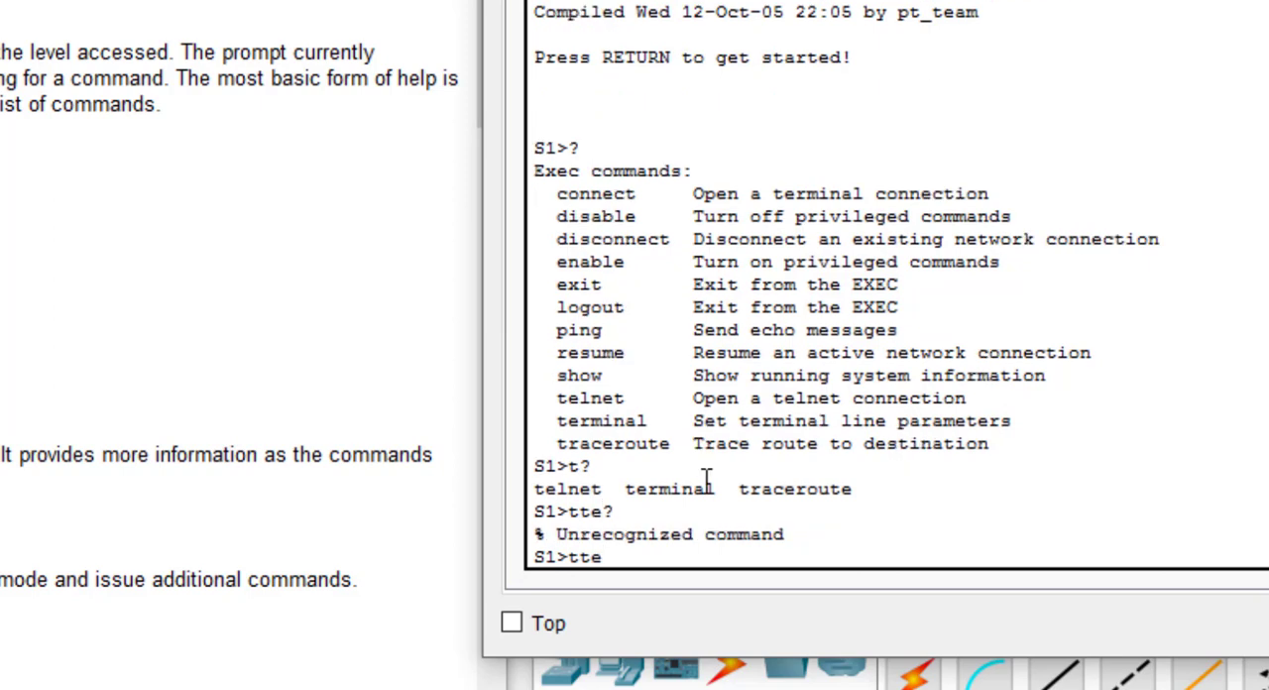
pyautogui.press('BackSpace')
pyautogui.press('BackSpace')
pyautogui.write('e?')
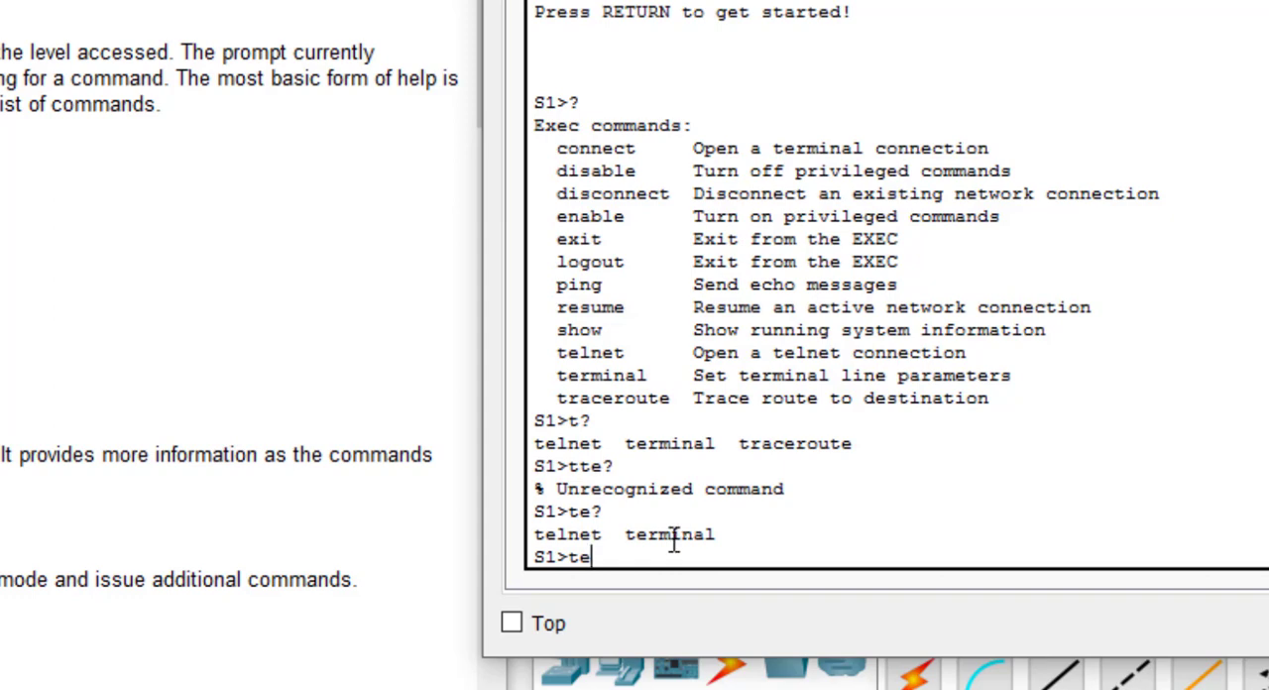
pyautogui.write('lnet ?')
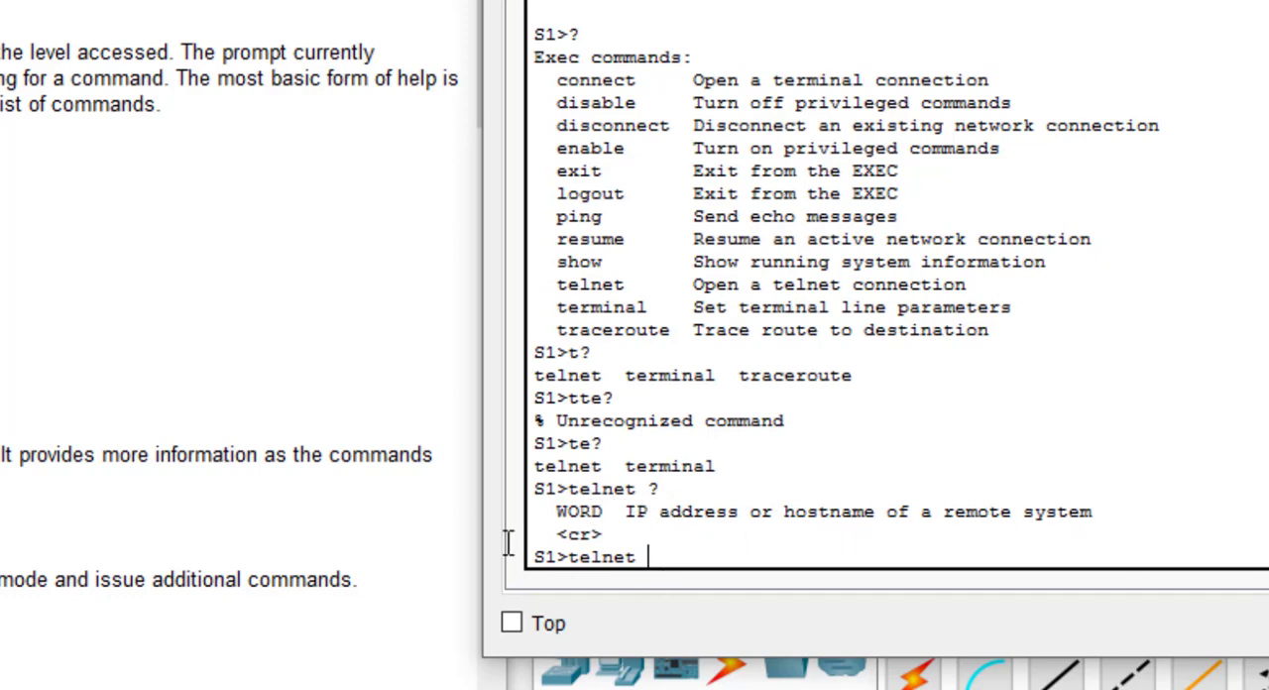
# Step: Clear the unfinished telnet command and enter privileged EXEC mode on S1, auto-completing en to enable
pyautogui.scroll(-2, 51, 374)
pyautogui.scroll(-10, 45, 365)
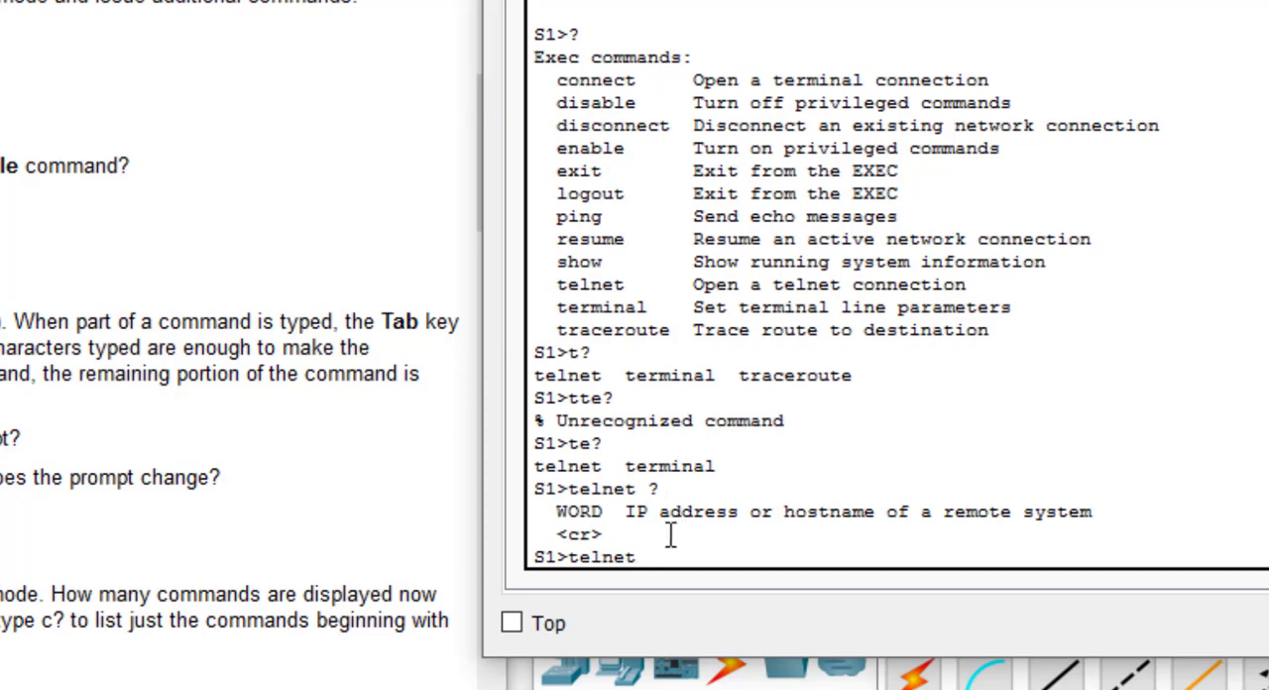
pyautogui.press('BackSpace')
pyautogui.press('BackSpace')
pyautogui.press('BackSpace')
pyautogui.press('BackSpace')
pyautogui.press('BackSpace')
pyautogui.press('BackSpace')
pyautogui.press('BackSpace')
pyautogui.write('en')
pyautogui.press('Tab')
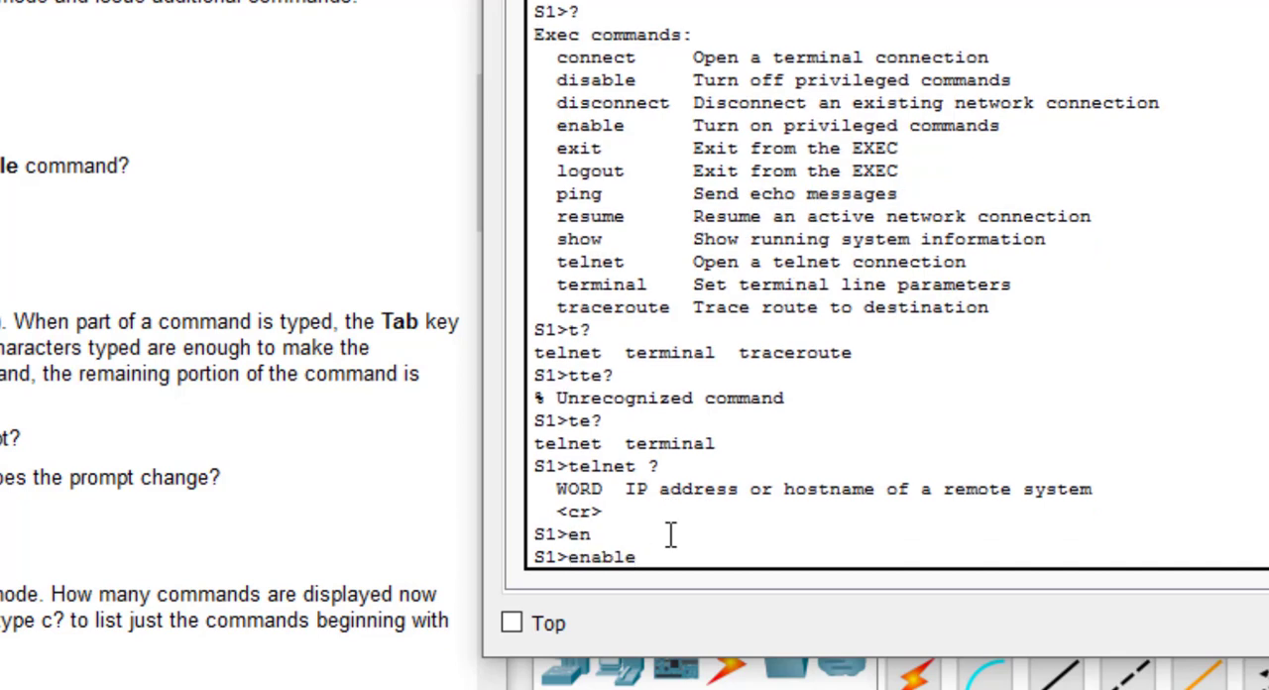
pyautogui.press('Return')
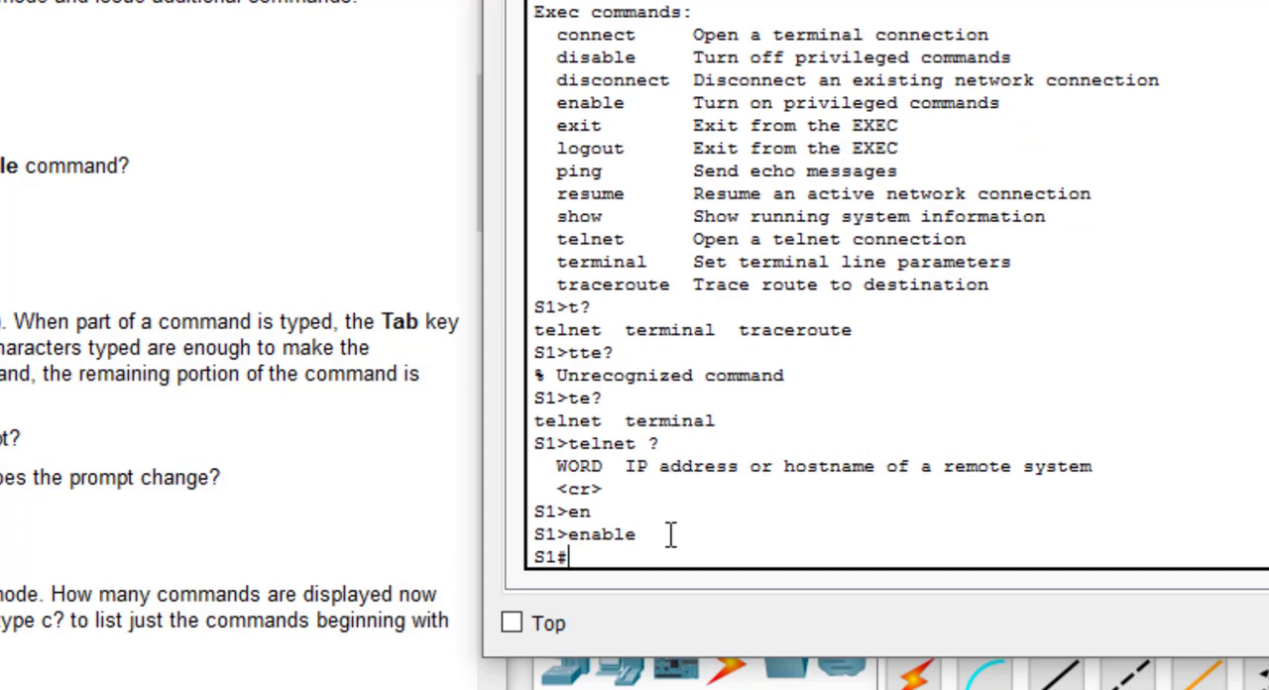
# Step: Test command completion in privileged mode: try completing t, list the matches with t?, and complete tr to traceroute
pyautogui.hotkey('ctrl', 'z')
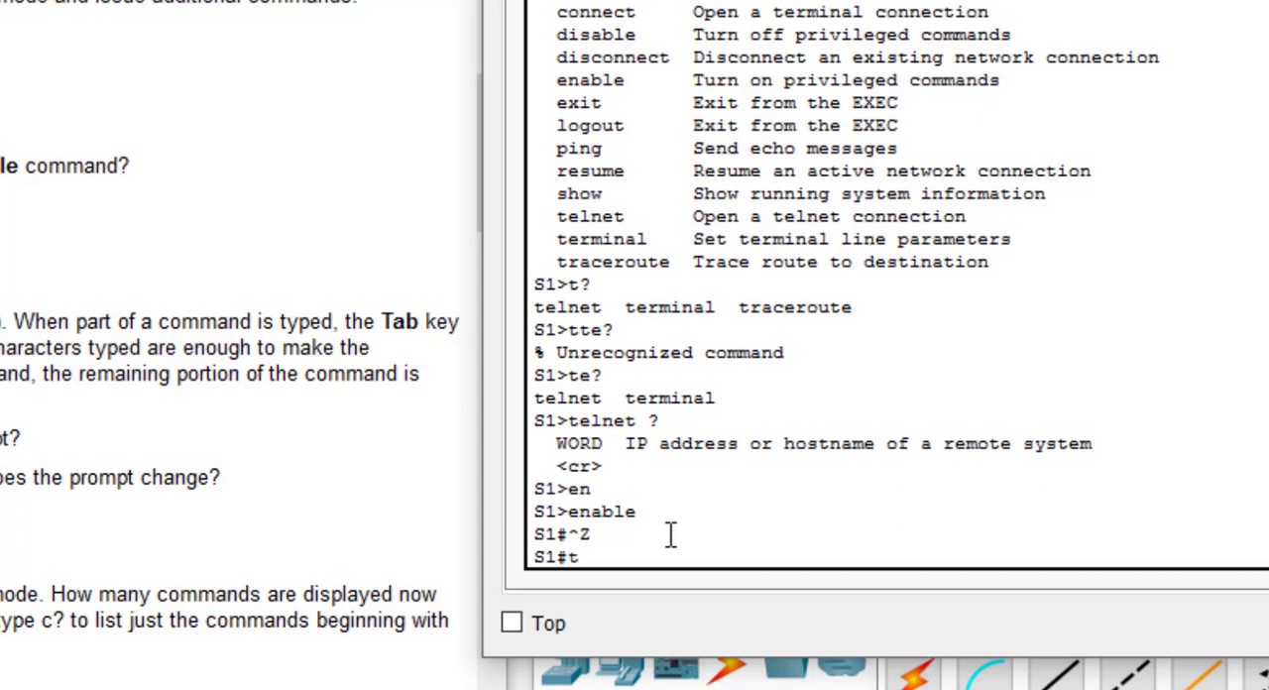
pyautogui.write('t')
pyautogui.press('Tab')
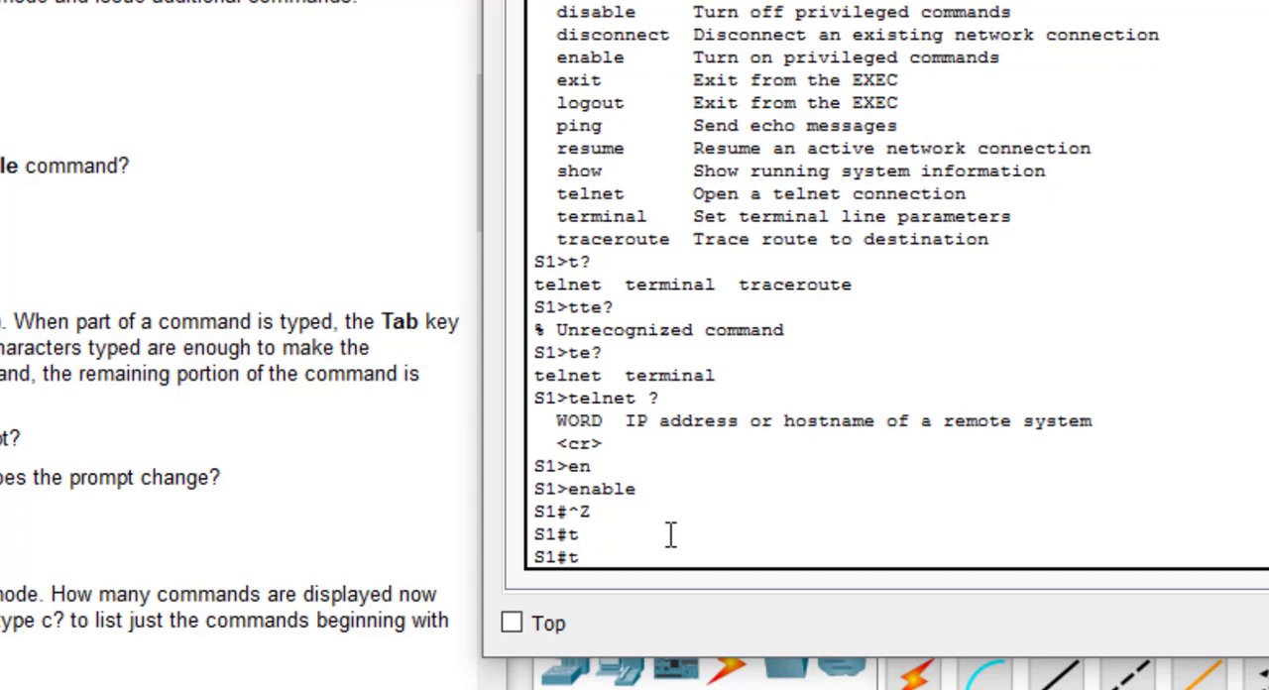
pyautogui.write('?')
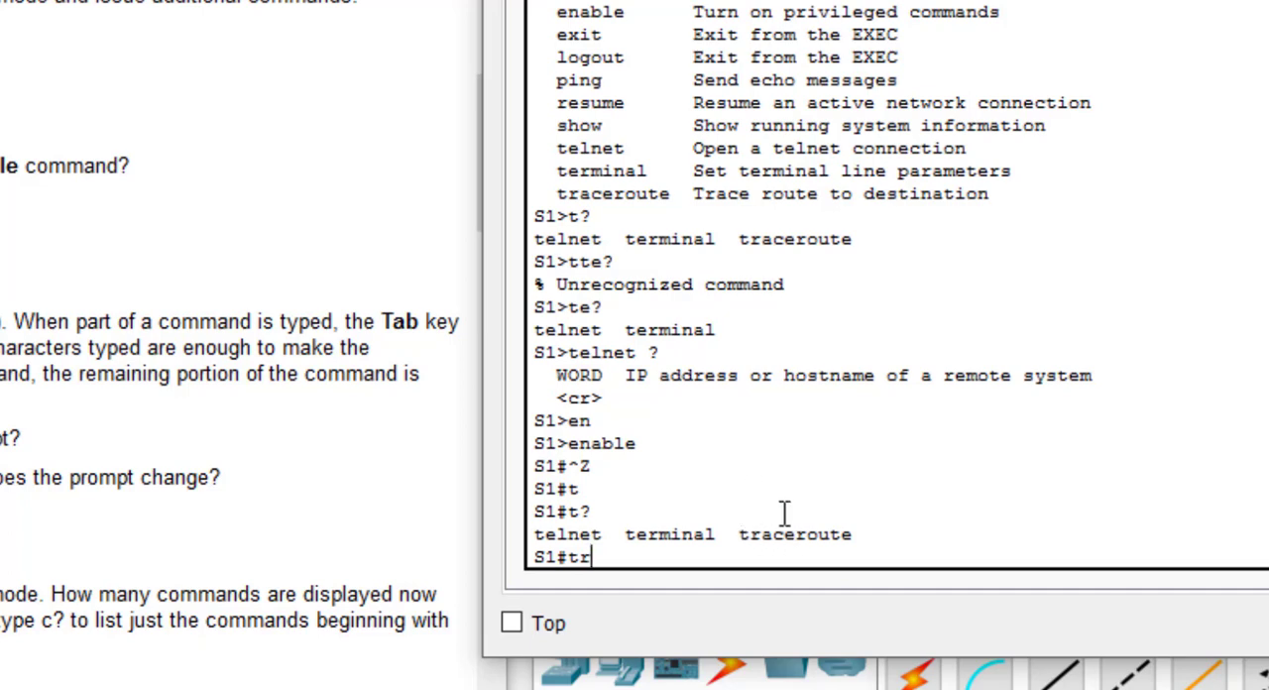
pyautogui.press('Tab')
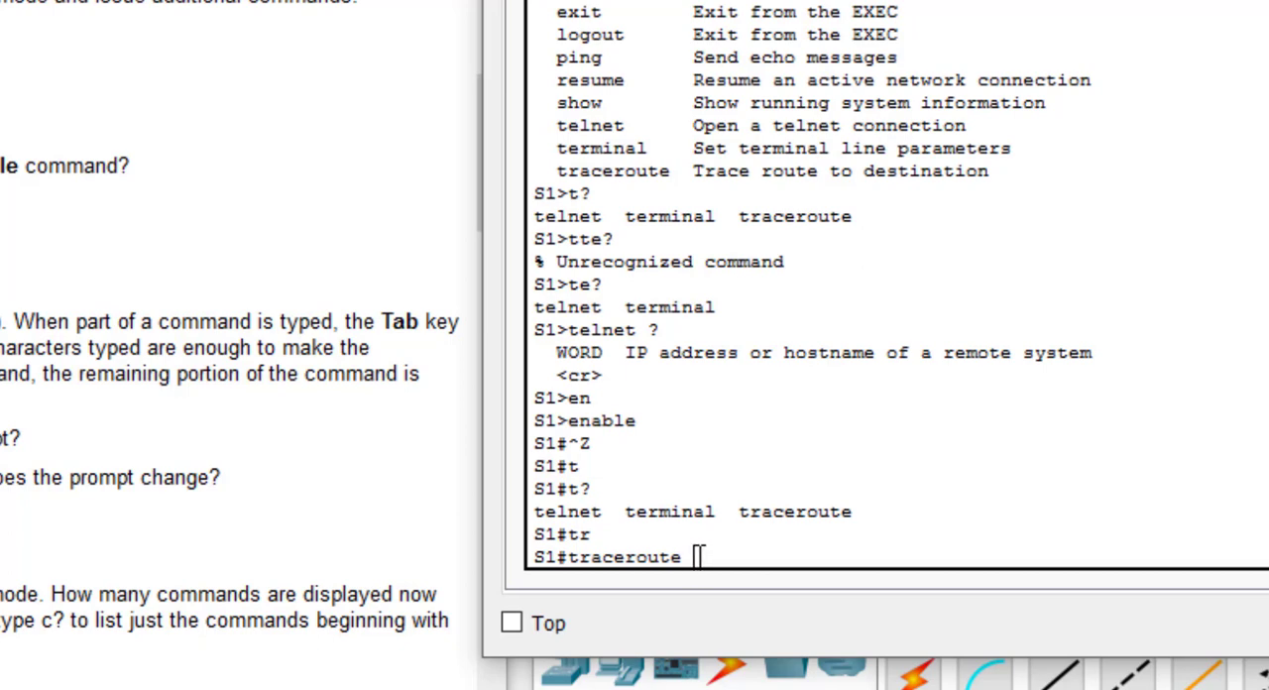
# Step: Discard the unrun traceroute command and run en at the S1 prompt instead
pyautogui.moveTo(697, 557); pyautogui.dragTo(567, 557)
pyautogui.press('BackSpace')
pyautogui.press('BackSpace')
pyautogui.press('BackSpace')
pyautogui.press('BackSpace')
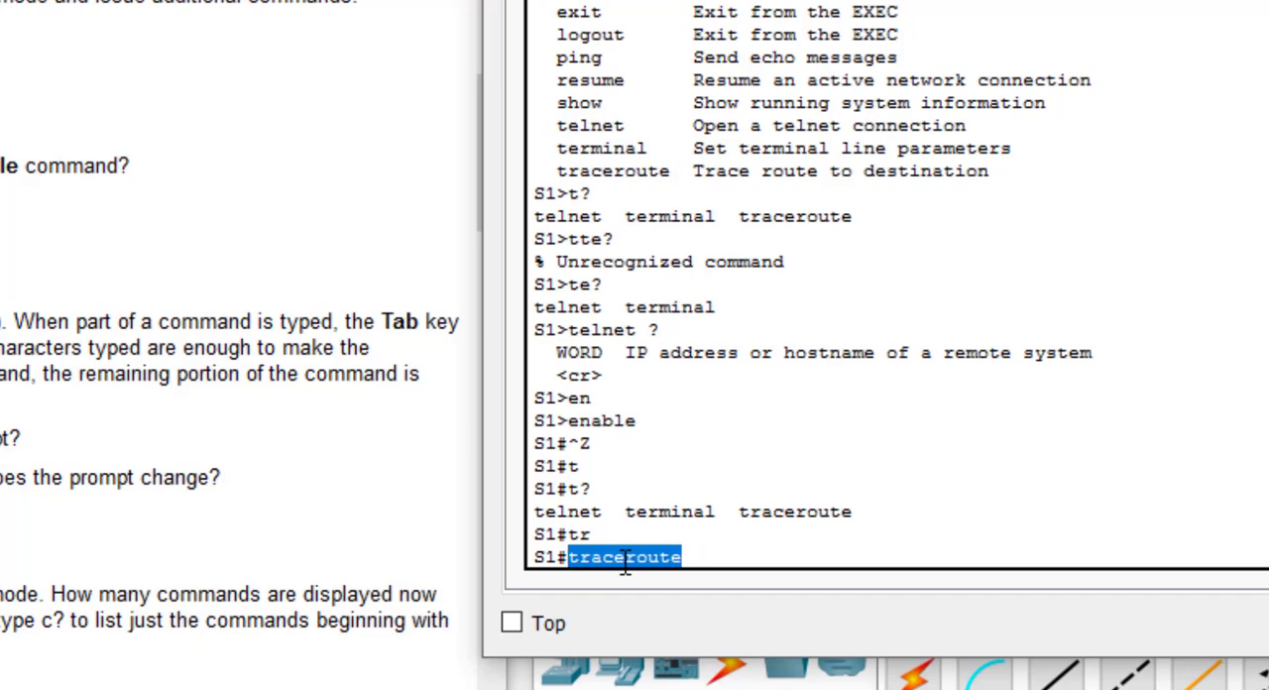
pyautogui.press('BackSpace')
pyautogui.press('BackSpace')
pyautogui.press('BackSpace')
pyautogui.press('BackSpace')
pyautogui.press('BackSpace')
pyautogui.press('BackSpace')
pyautogui.press('BackSpace')
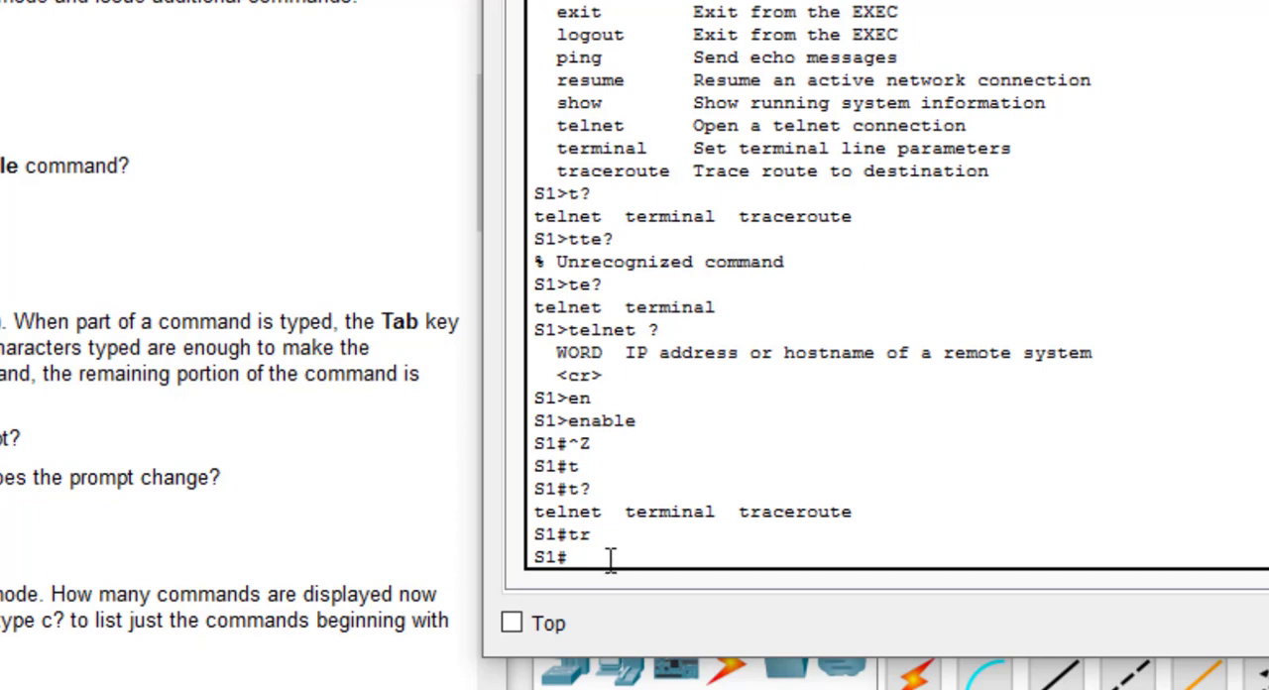
pyautogui.write('en')
pyautogui.press('Return')
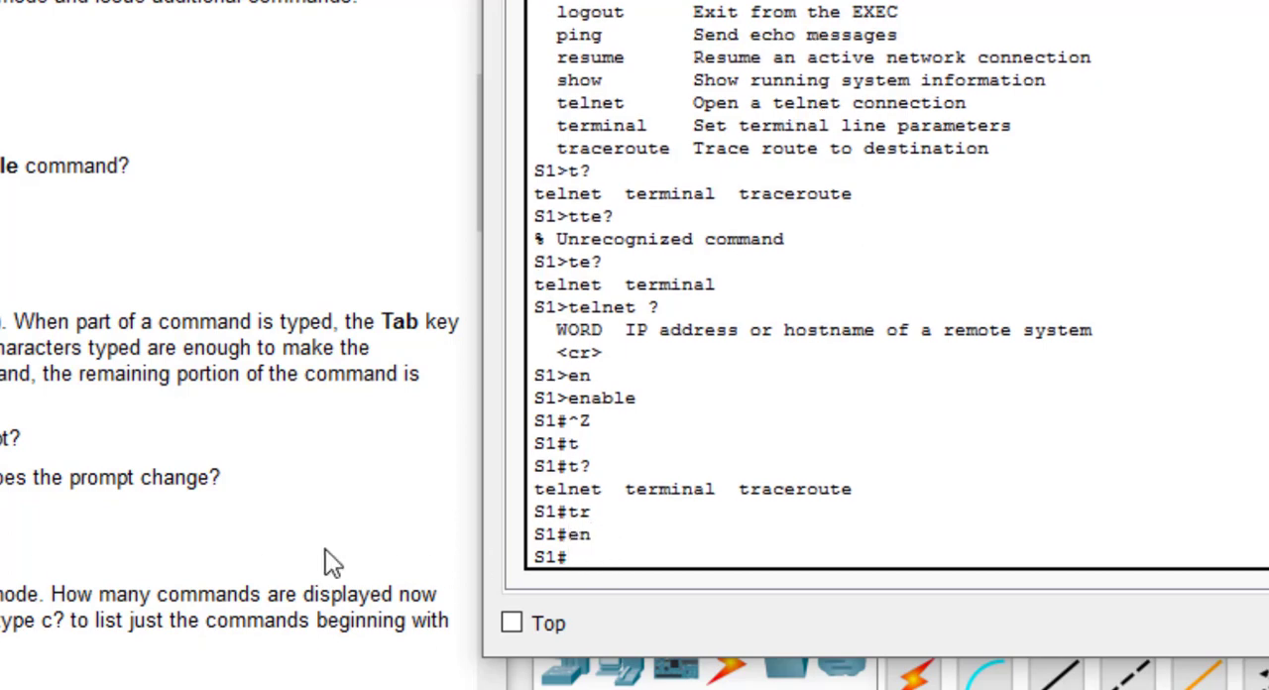
# Step: Enter global configuration mode by completing config to configure, running it and accepting the default terminal source
pyautogui.scroll(-5, 323, 516)
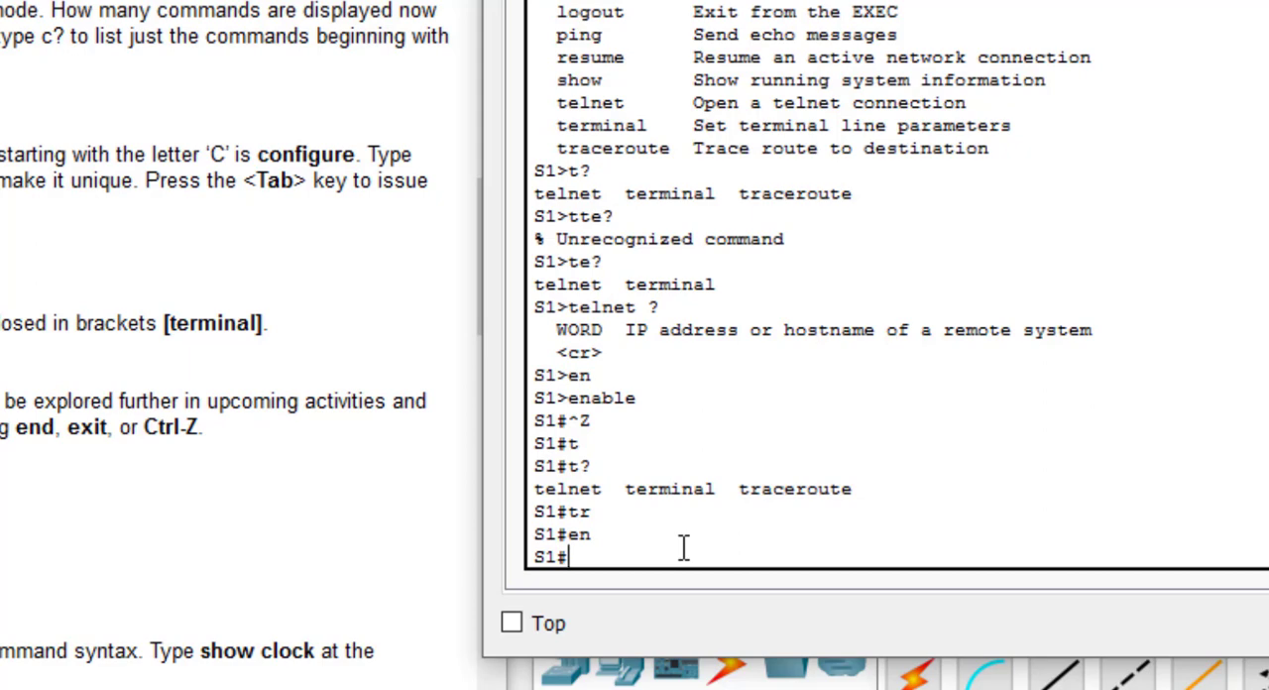
pyautogui.write('configt')
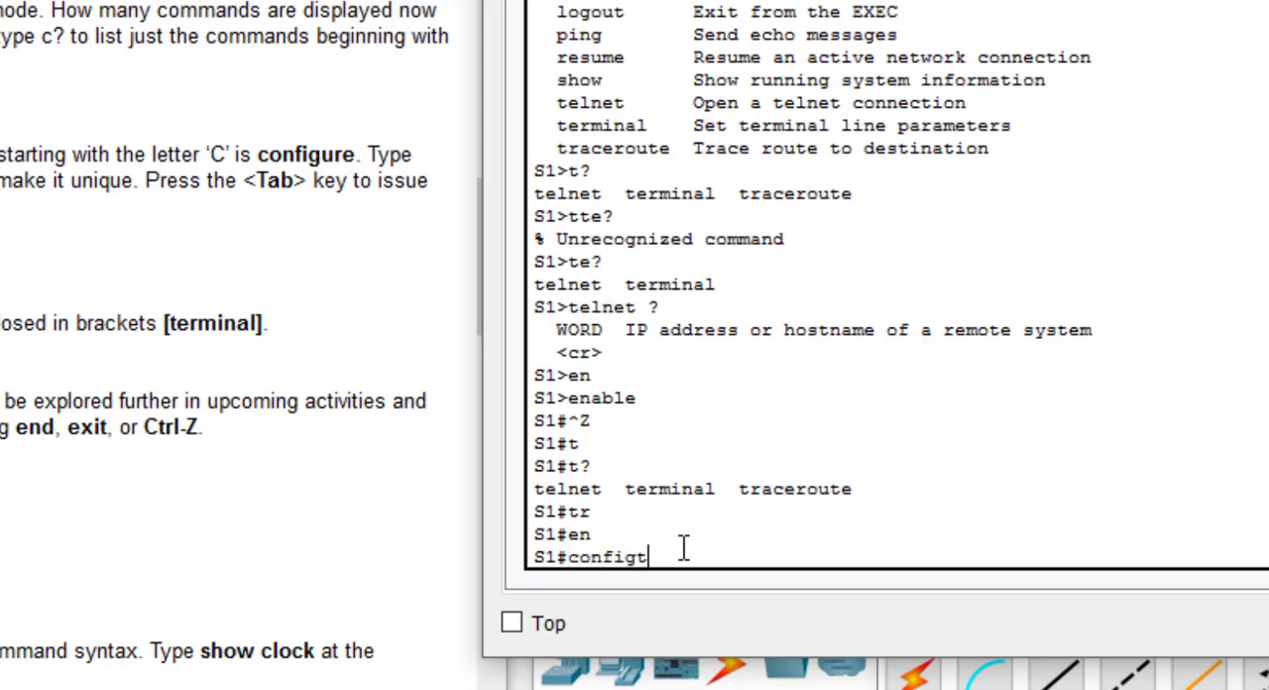
pyautogui.press('BackSpace')
pyautogui.press('Tab')
pyautogui.press('Return')
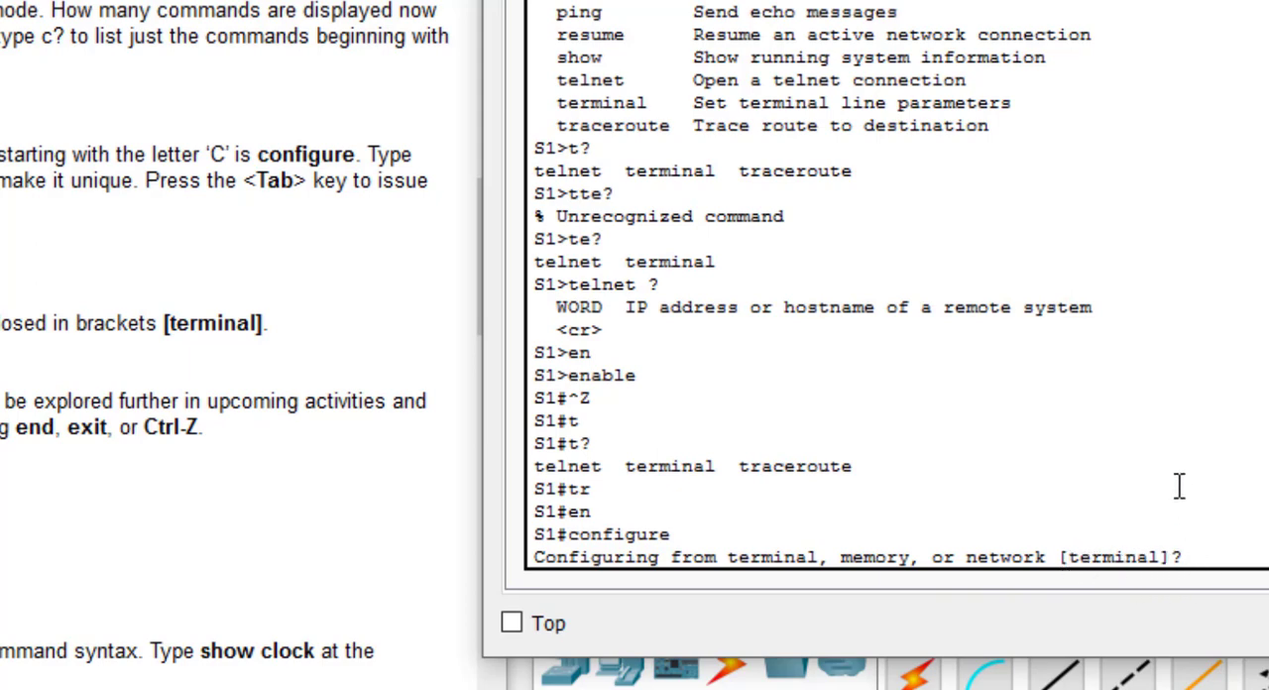
pyautogui.press('Return')
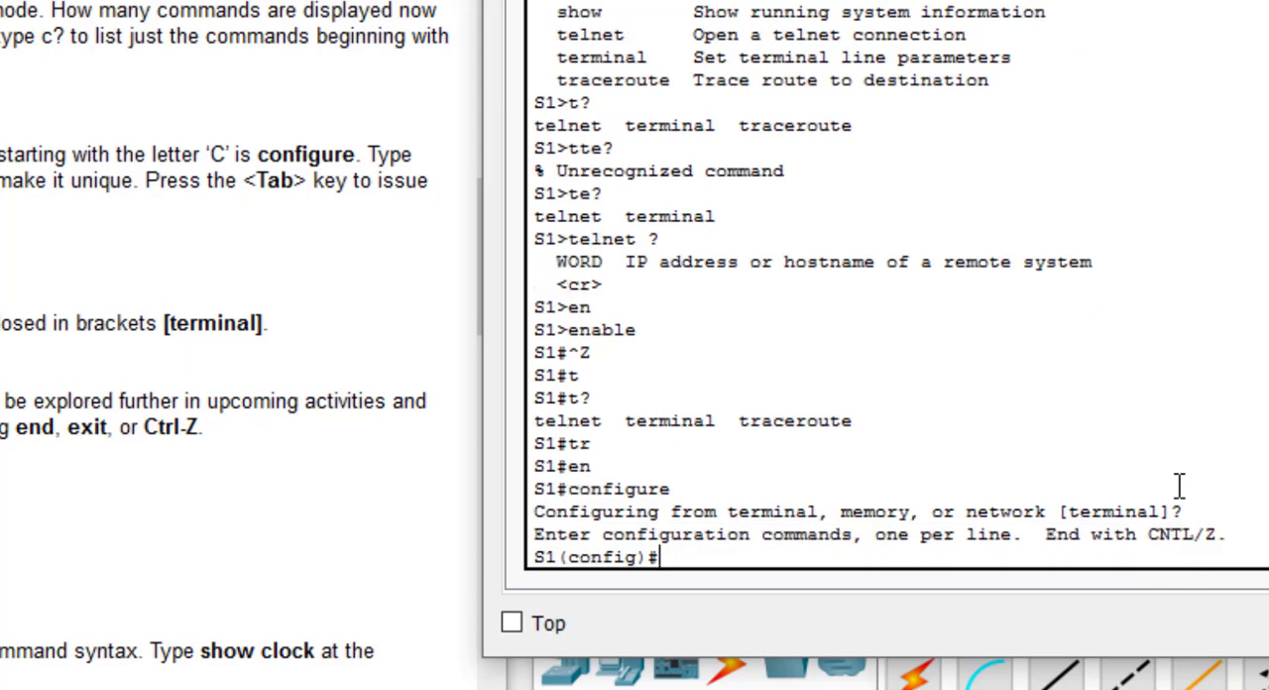
# Step: Leave global configuration mode with exit and re-enter it with the abbreviated command conf t
pyautogui.write('exit')
pyautogui.press('Return')
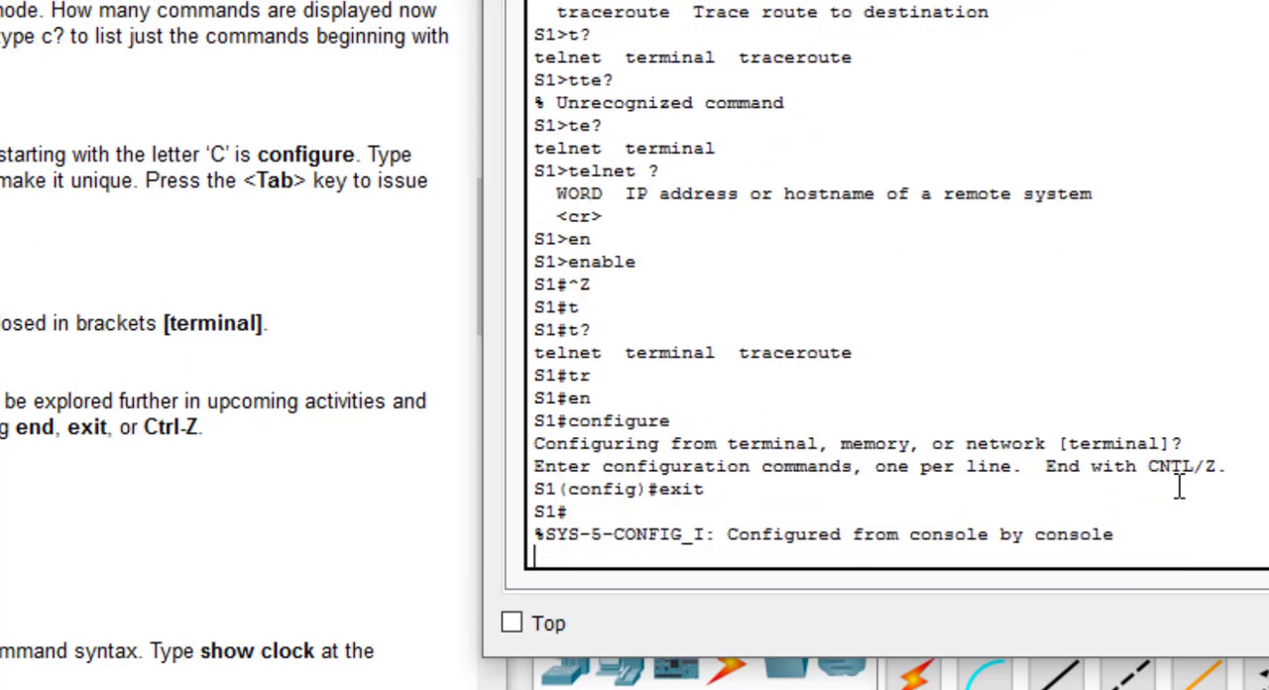
pyautogui.write('config')
pyautogui.press('BackSpace')
pyautogui.press('BackSpace')
pyautogui.press('BackSpace')
pyautogui.write('t')
pyautogui.press('Return')
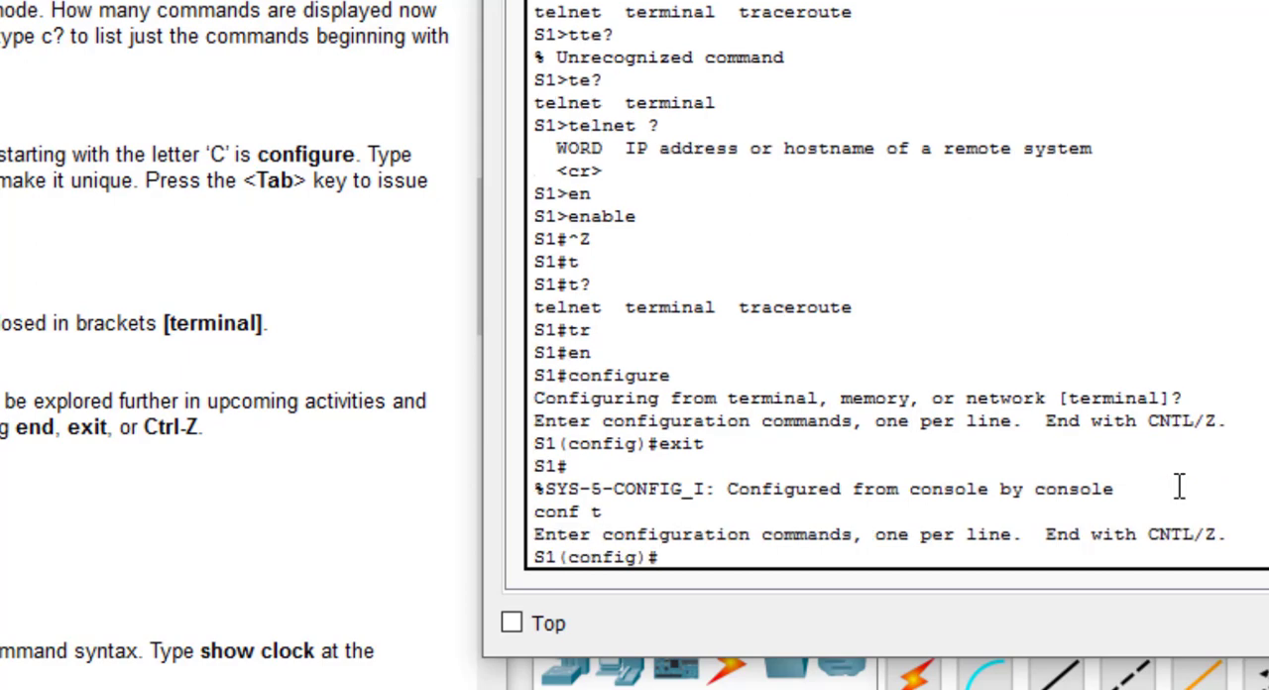
# Step: End global configuration mode directly with the ^Z sequence, returning S1 to the privileged EXEC prompt
pyautogui.scroll(-6, 238, 377)
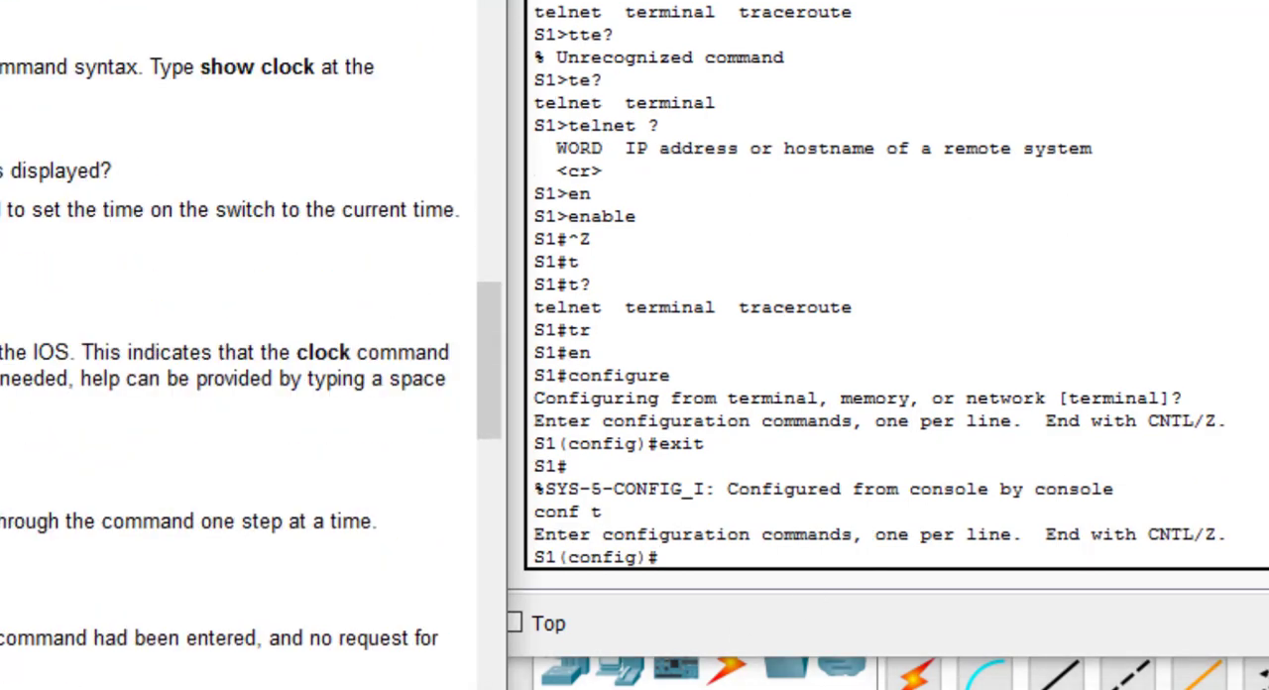
pyautogui.click(698, 557)
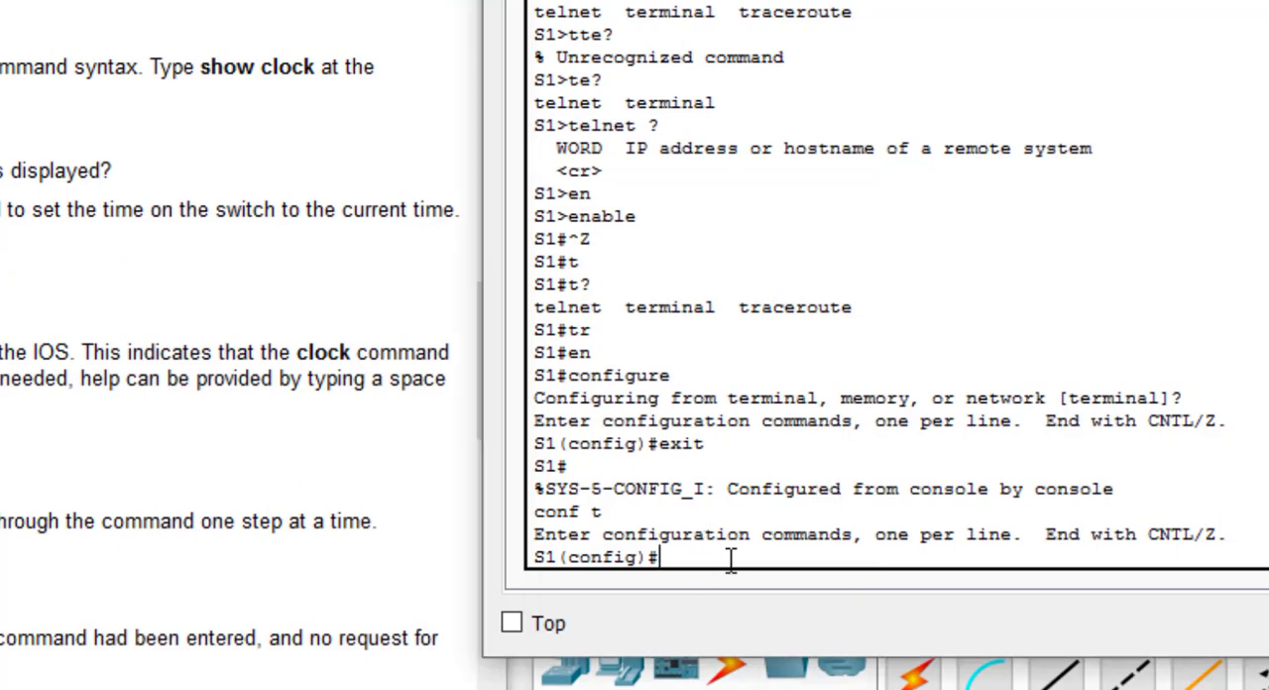
pyautogui.hotkey('ctrl', 'z')
pyautogui.press('Return')
pyautogui.press('Return')
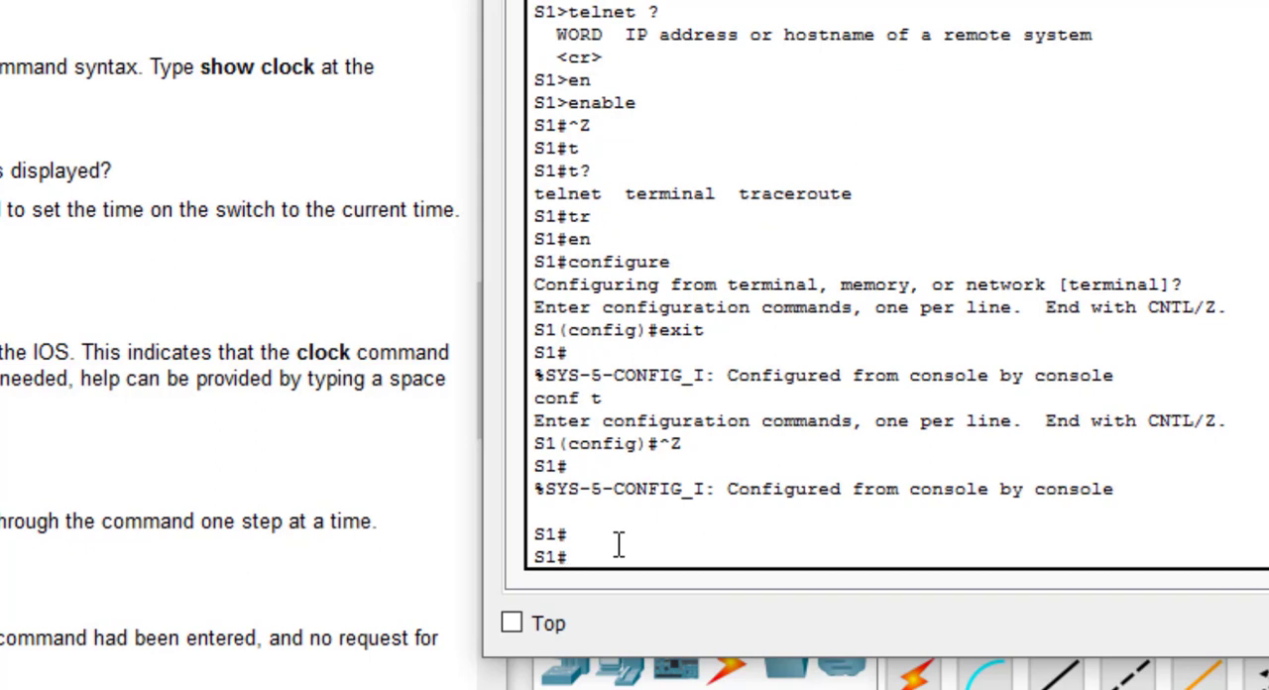
# Step: Query clock set ? at the S1 privileged prompt to show the parameter it expects
pyautogui.write('clock set ?')
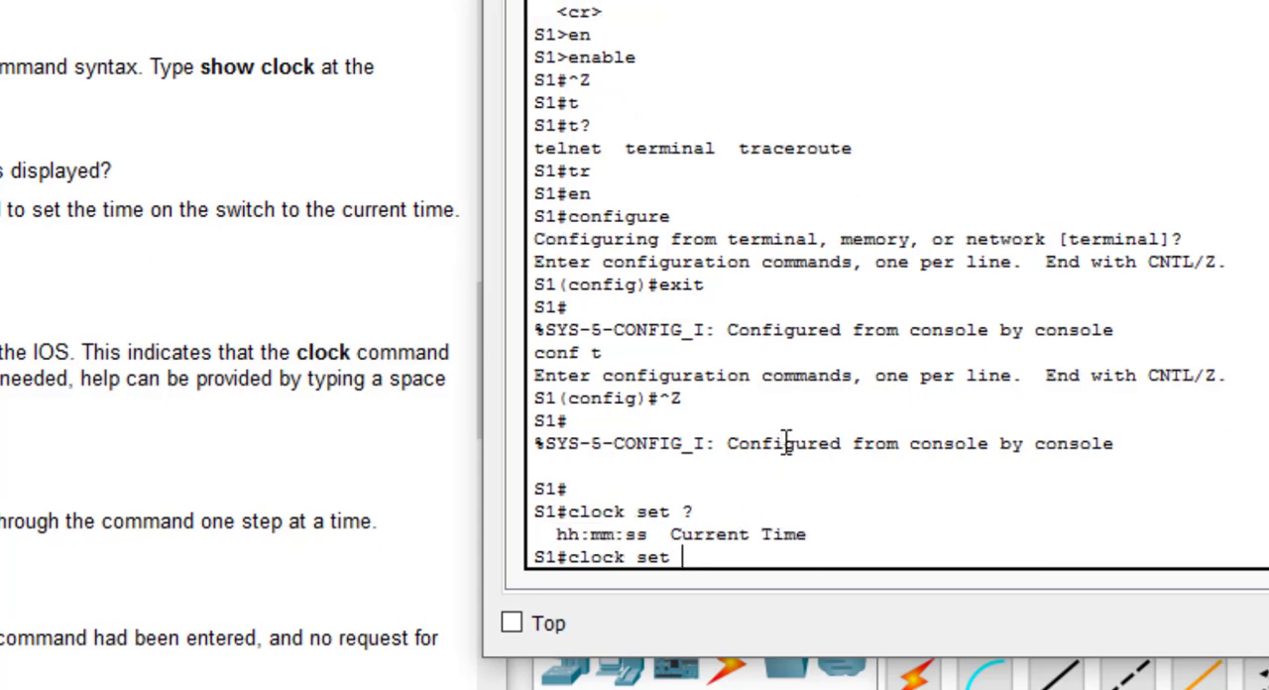
pyautogui.write('15:00:30')
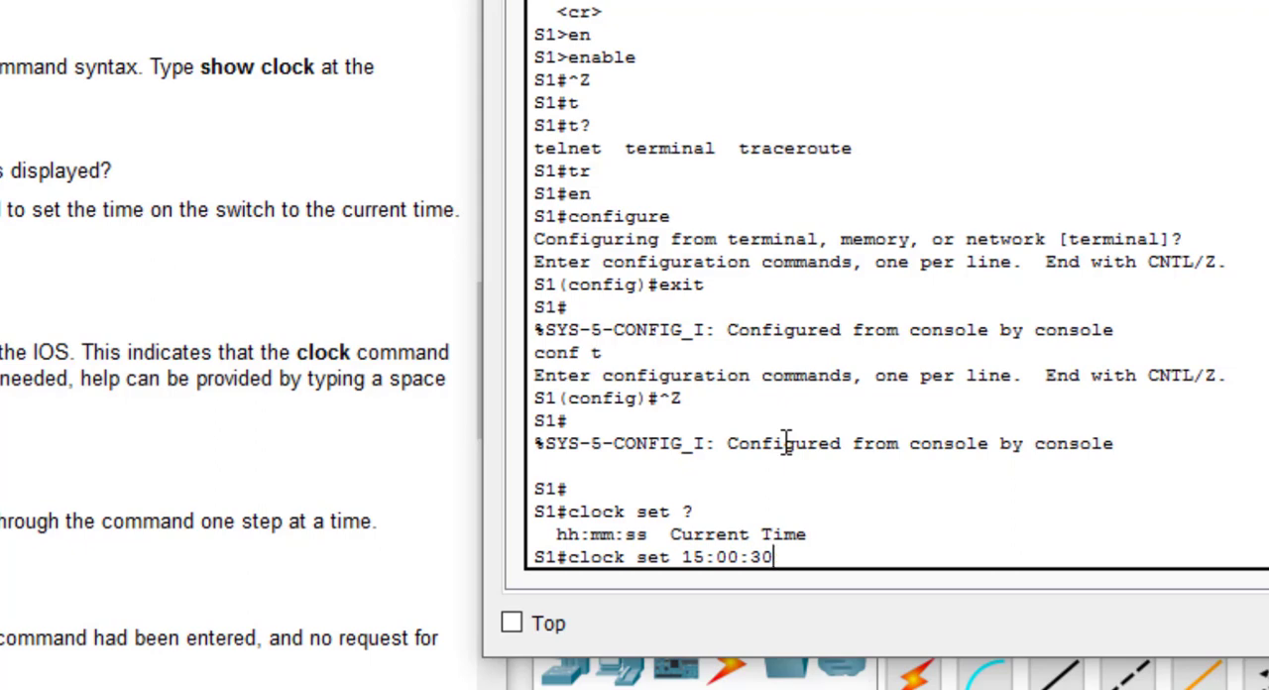
# Step: Add the time 15:00:30 to the clock set command and query the parameters that follow it
pyautogui.write('?')
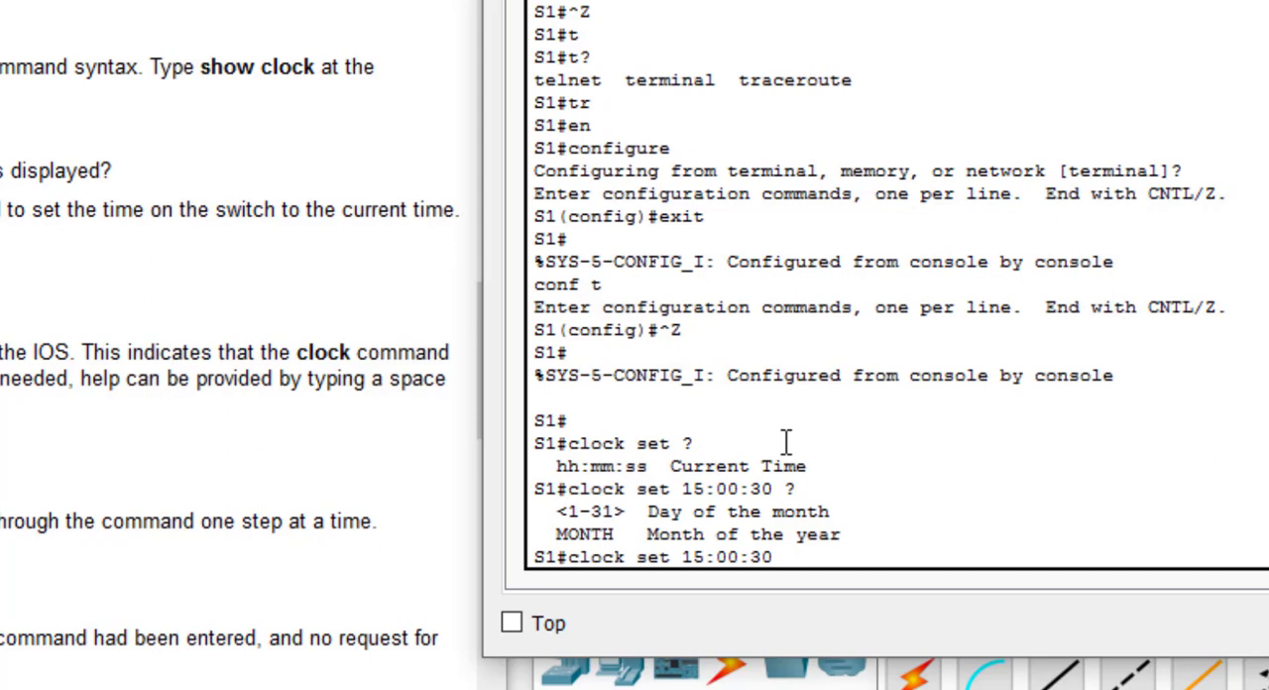
# Step: Complete the clock set command with the date Nov 3 2018 and run it
pyautogui.scroll(-5, 51, 448)
pyautogui.scroll(-5, 52, 449)
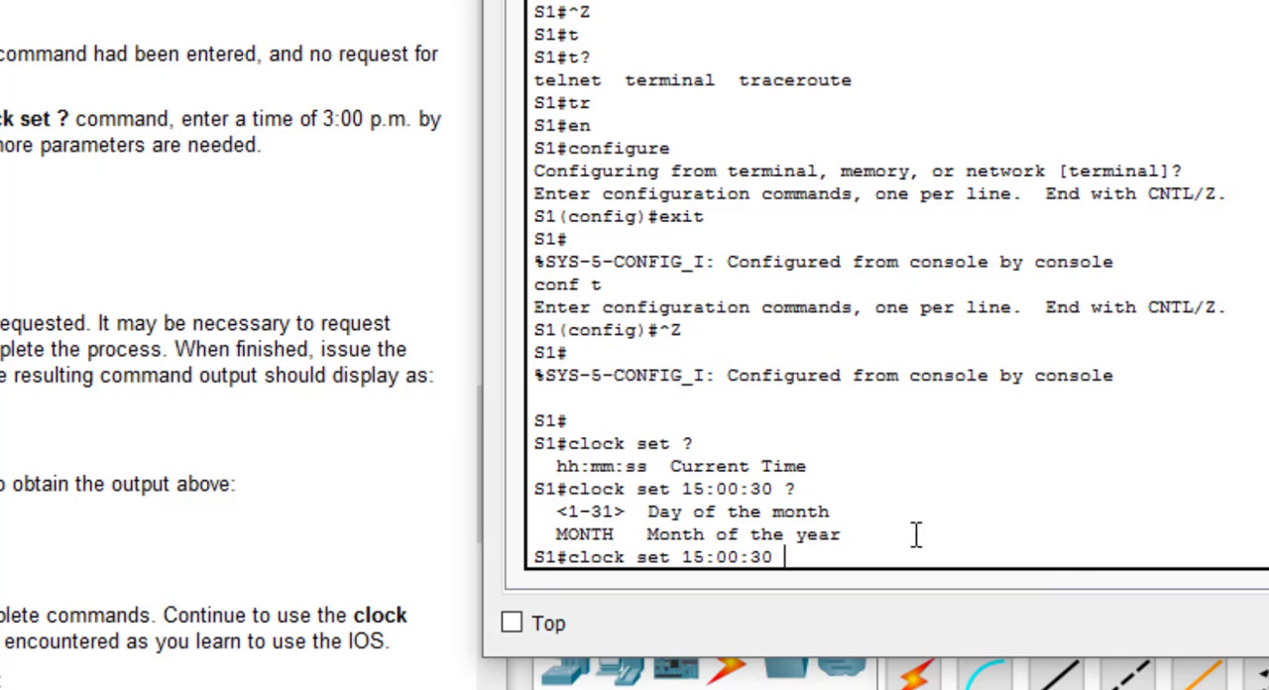
pyautogui.write('Nov 3 2018')
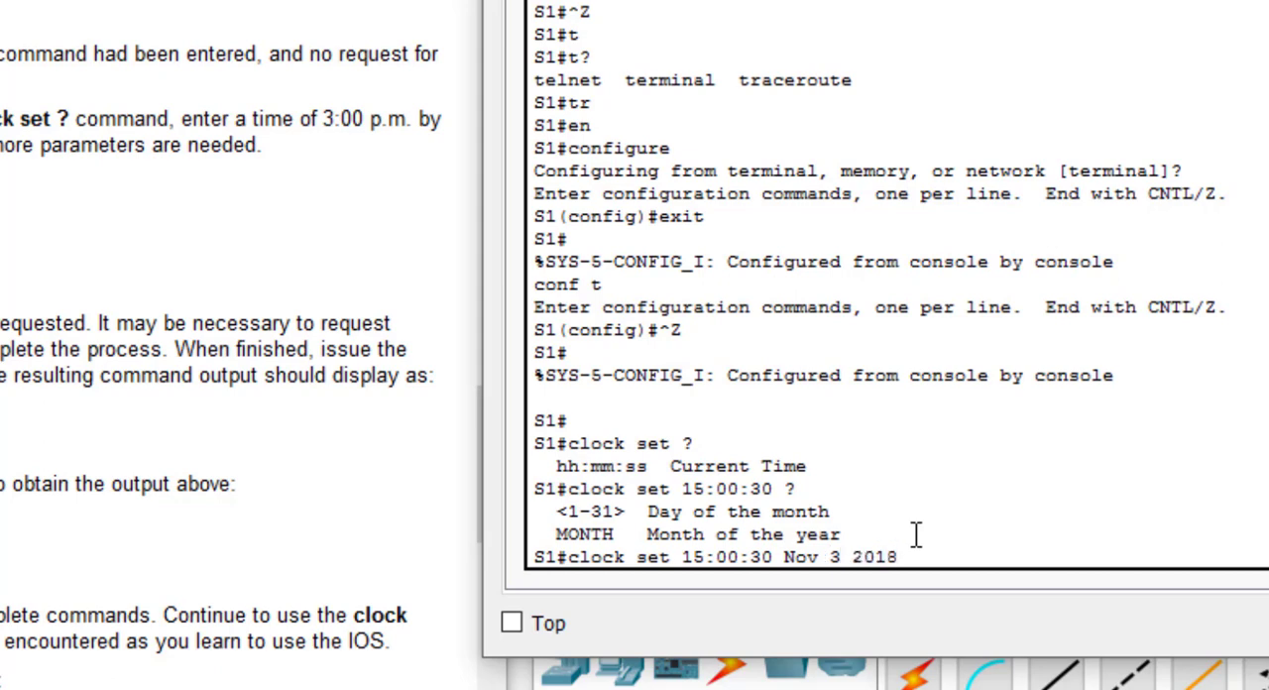
pyautogui.press('Return')
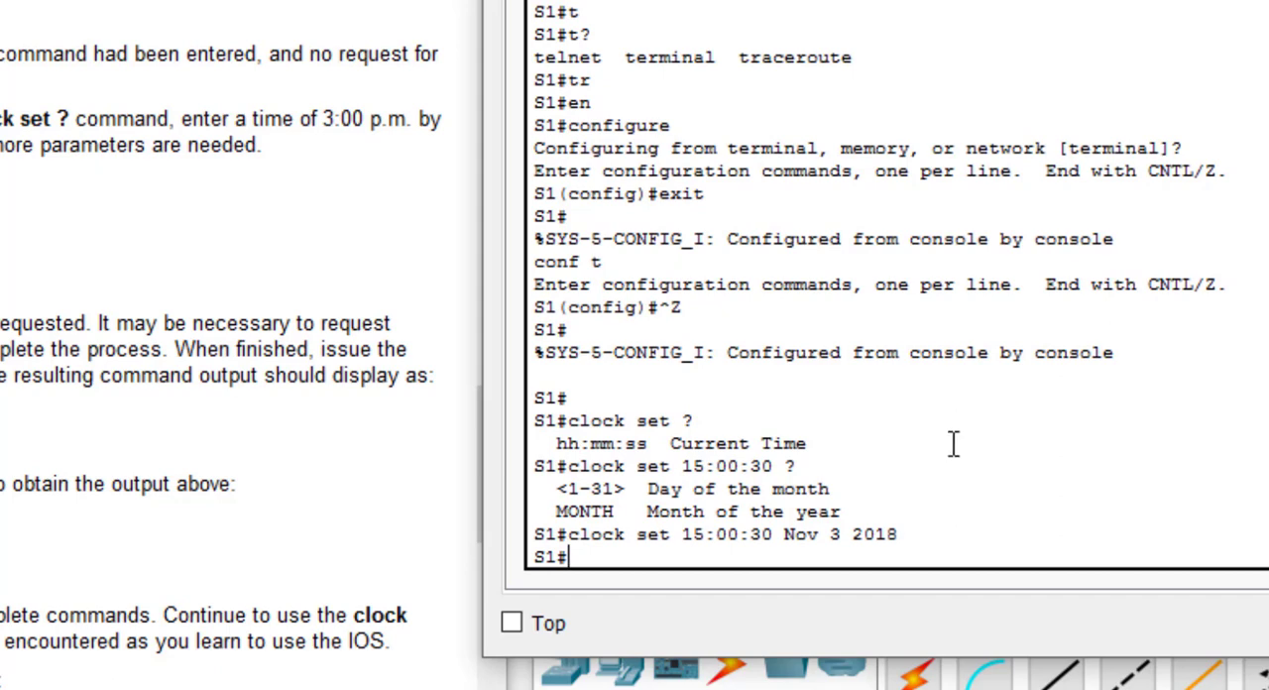
# Step: Review the remaining activity instructions, and close the activity, PC1's window and the Navigating the IOS file without saving
pyautogui.scroll(-1, 955, 443)
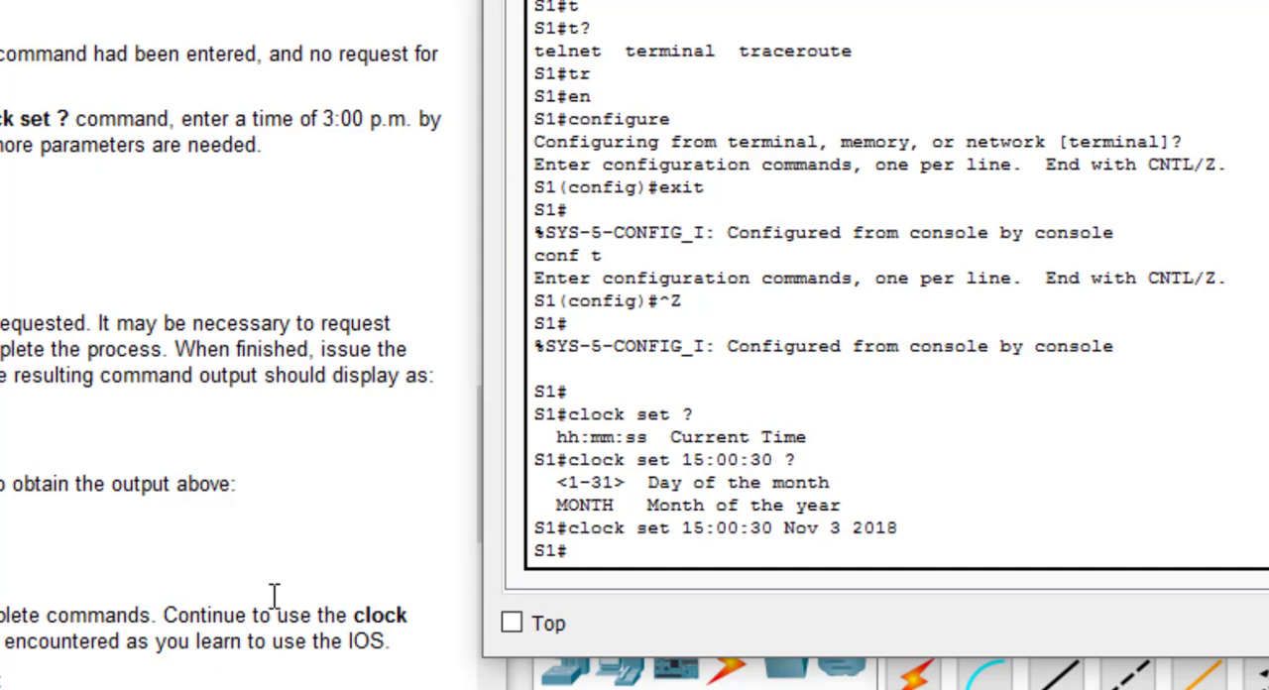
pyautogui.scroll(-3, 139, 401)
pyautogui.scroll(-2, 138, 402)
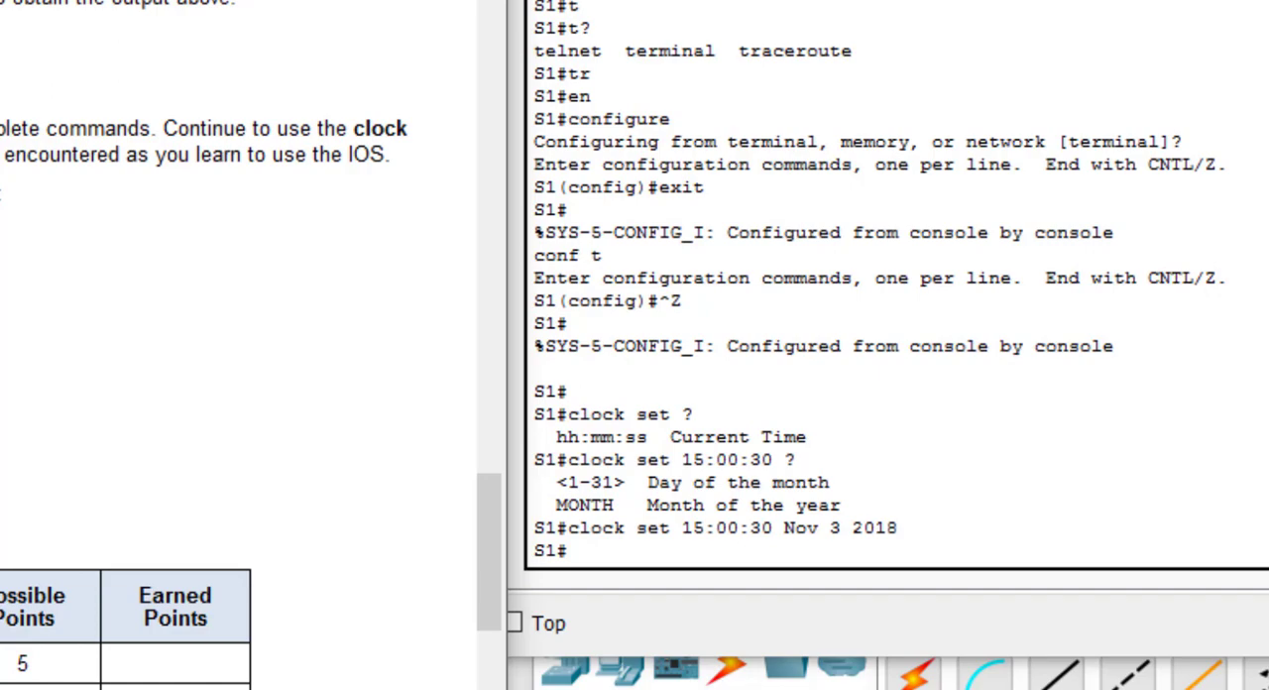
pyautogui.scroll(-2, 238, 346)
pyautogui.scroll(-3, 238, 345)
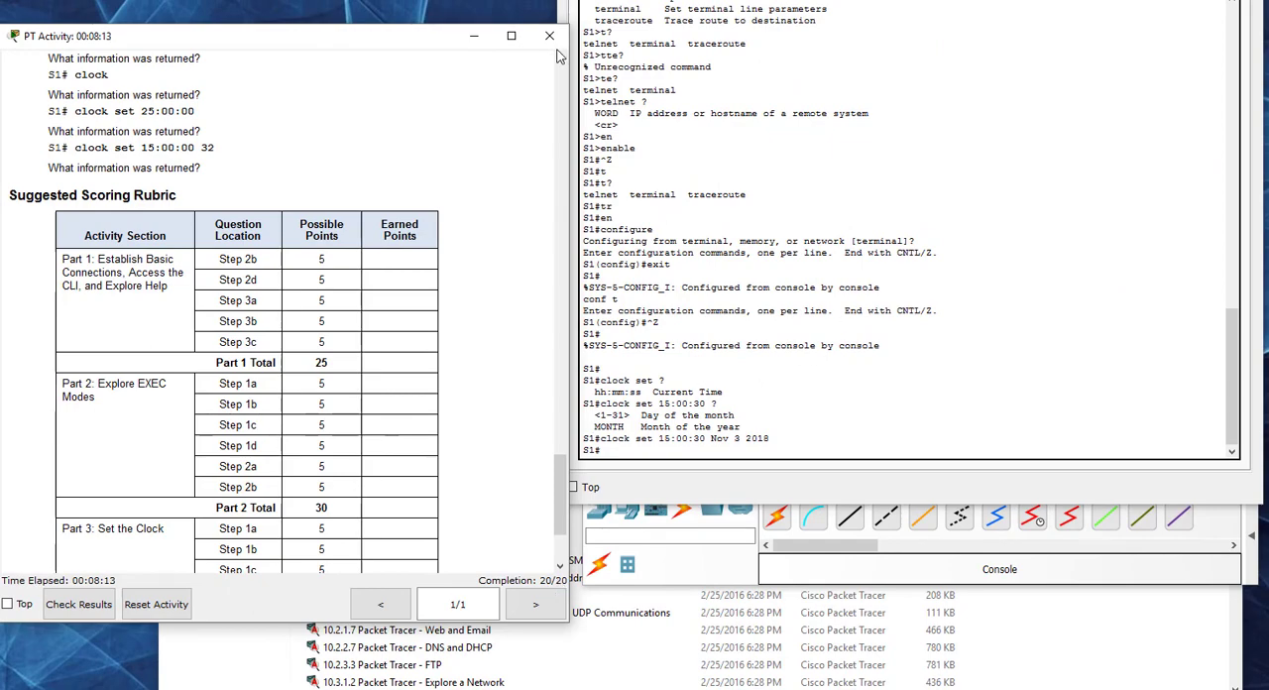
pyautogui.click(550, 38)
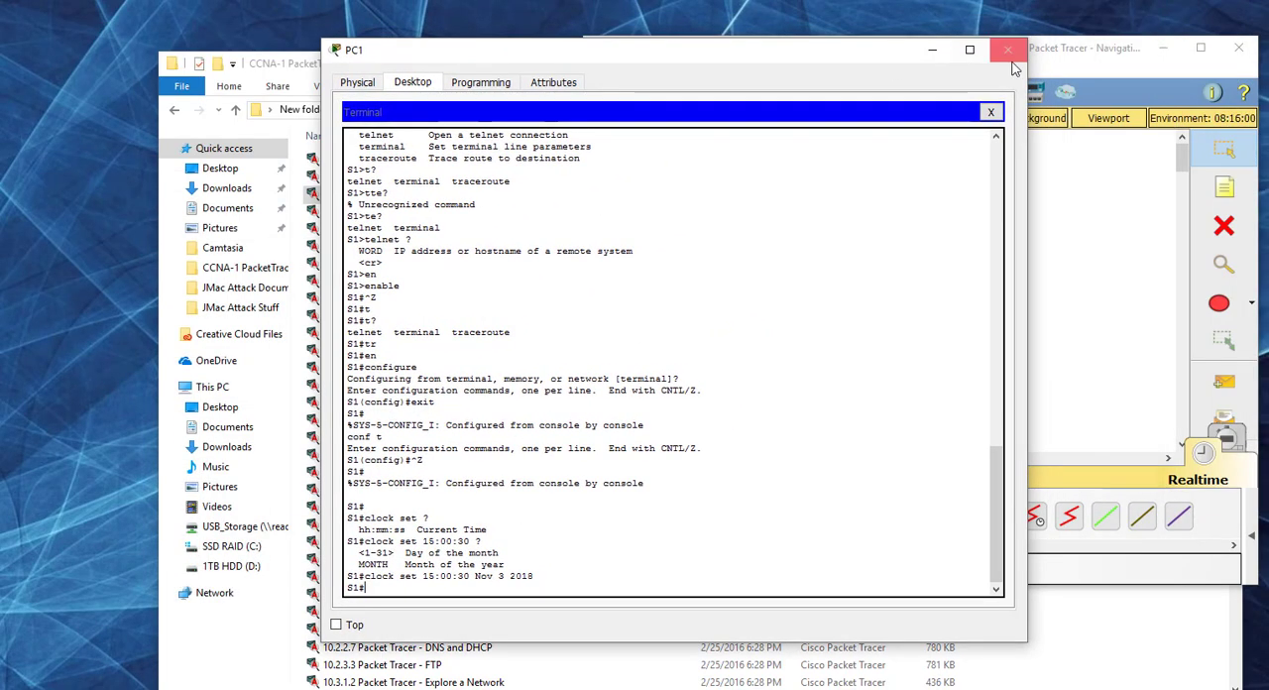
pyautogui.click(1019, 51)
pyautogui.click(1238, 47)
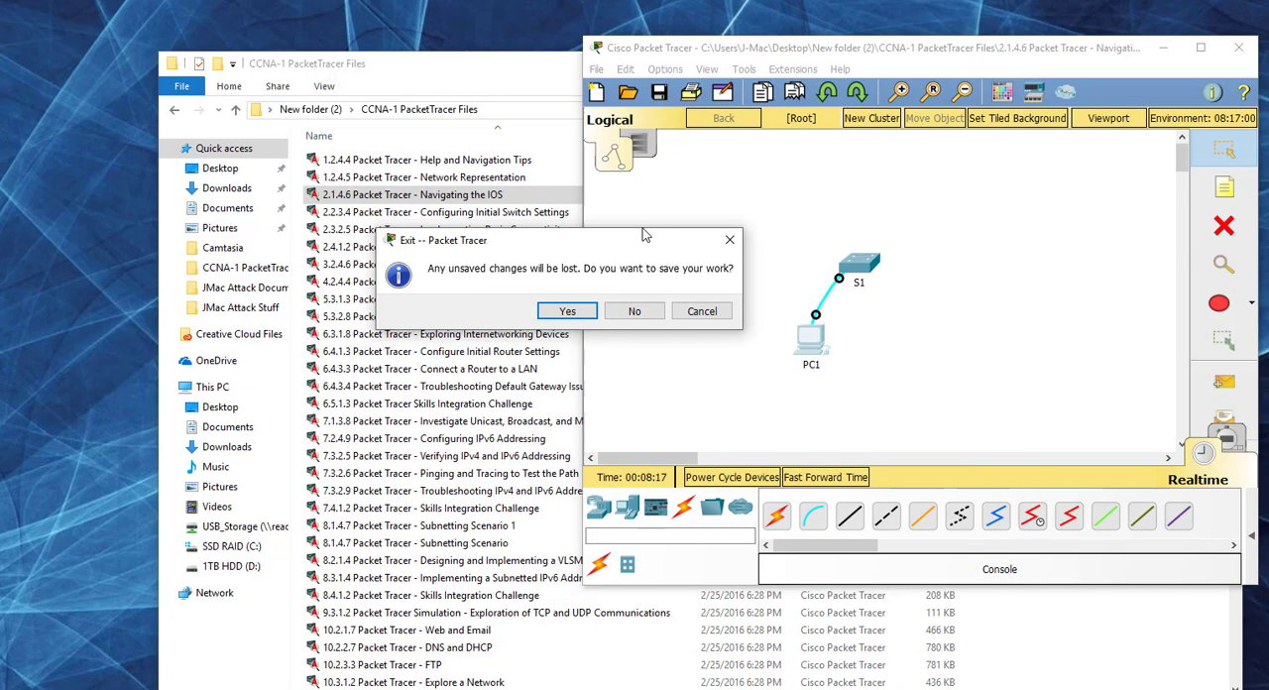
pyautogui.click(635, 308)
# Step: Open the 2.2.3.4 Configuring Initial Switch Settings activity and arrange its enlarged instructions window beside the topology window
pyautogui.doubleClick(487, 212)
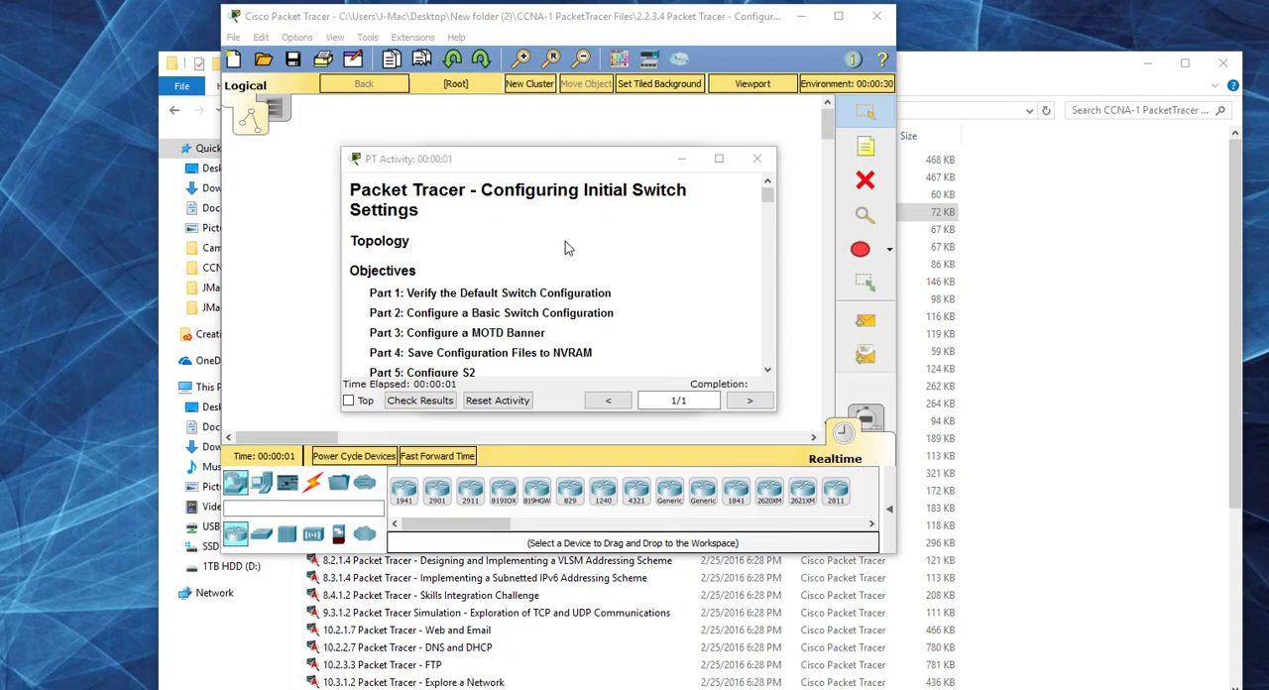
pyautogui.click(657, 390)
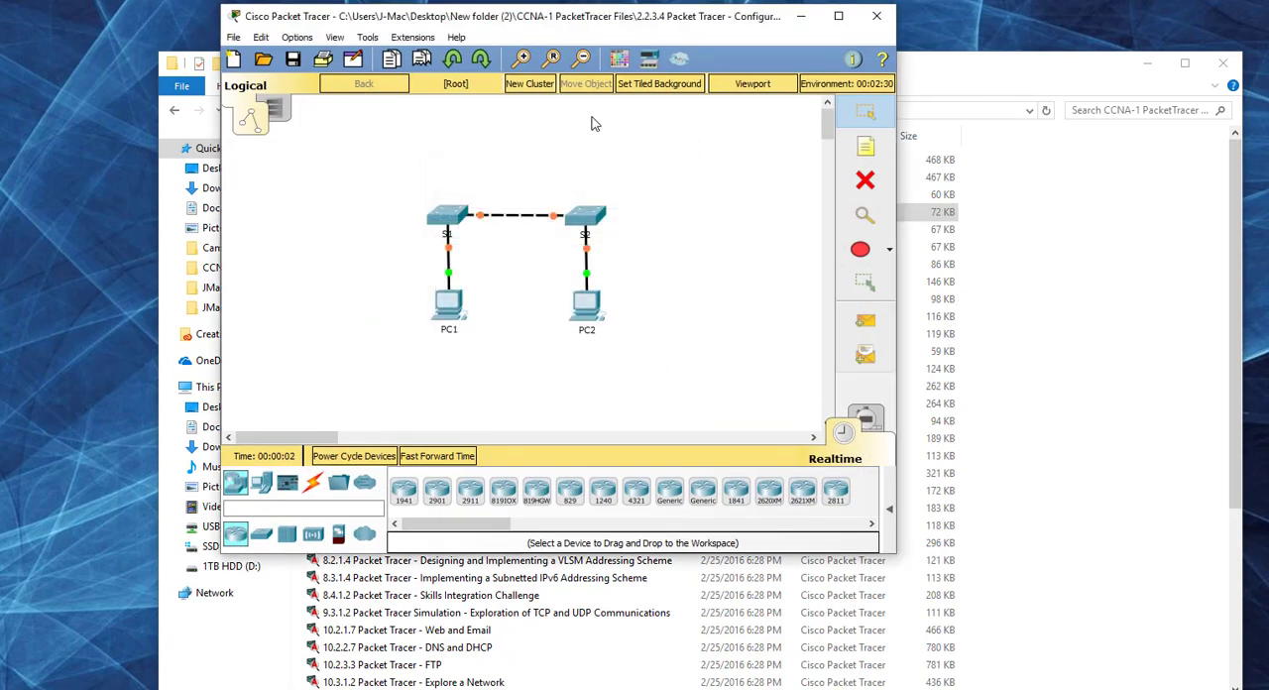
pyautogui.moveTo(580, 20); pyautogui.dragTo(940, 58)
pyautogui.moveTo(408, 69); pyautogui.dragTo(152, 83)
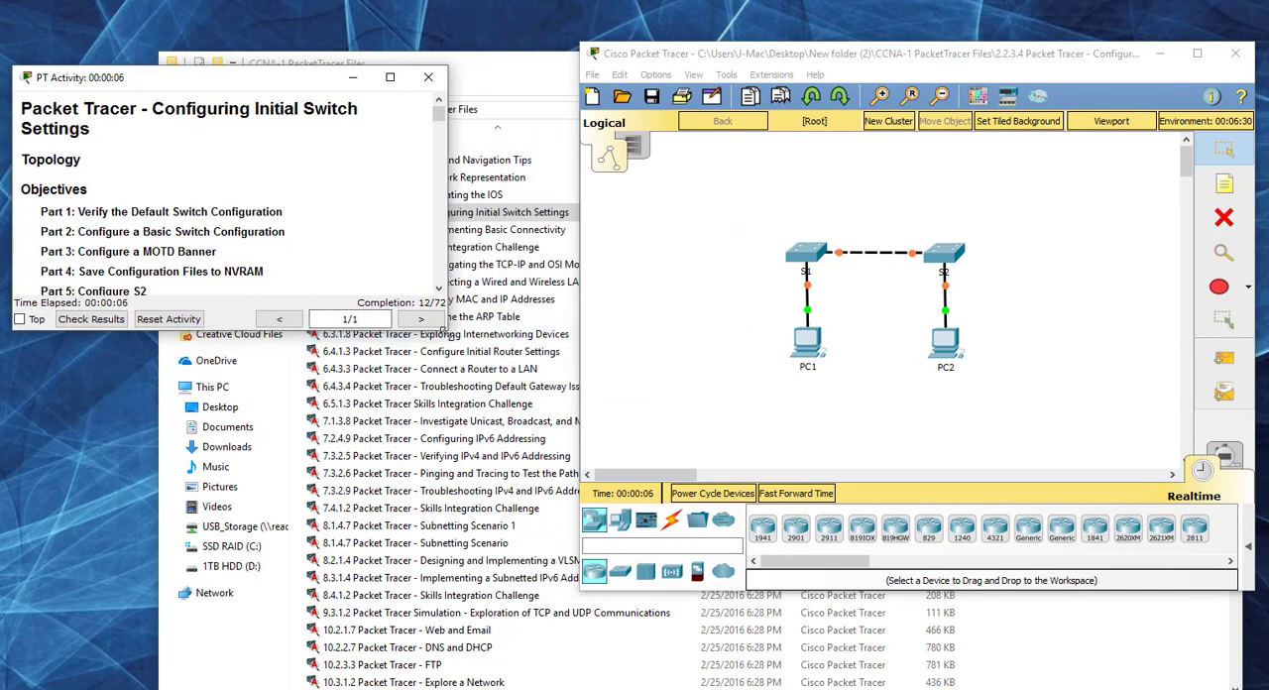
pyautogui.moveTo(451, 340); pyautogui.dragTo(541, 583)
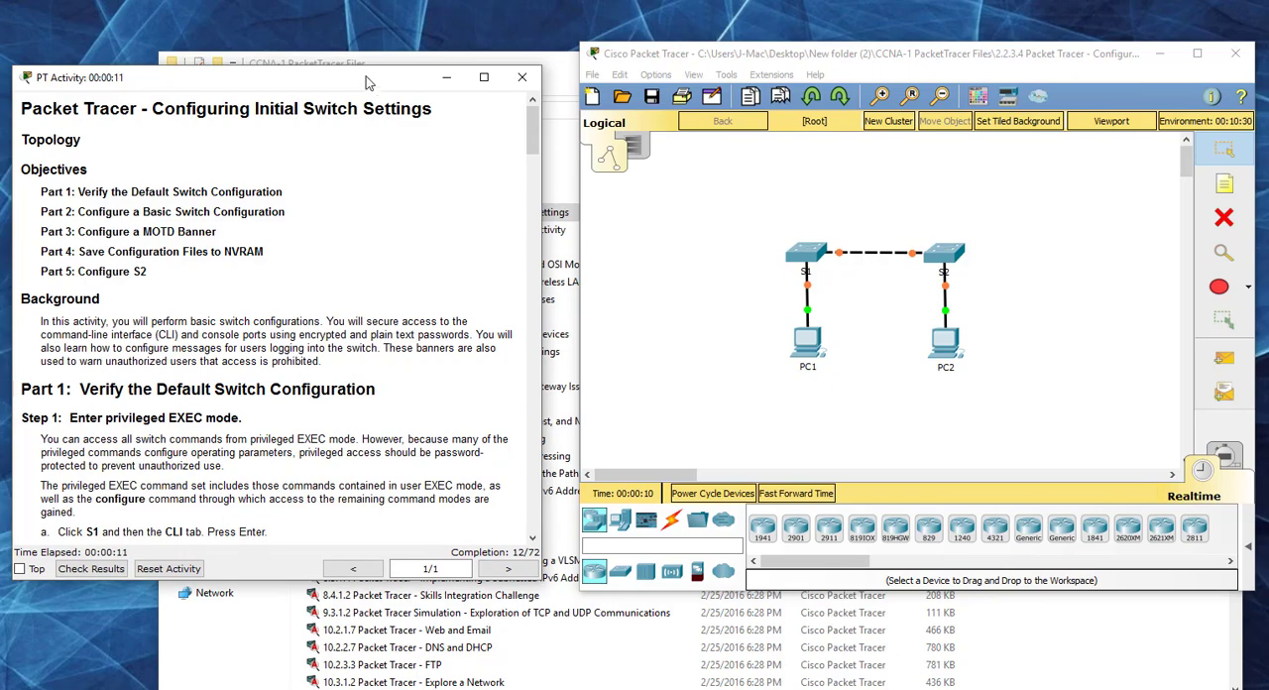
pyautogui.moveTo(375, 81); pyautogui.dragTo(364, 61)
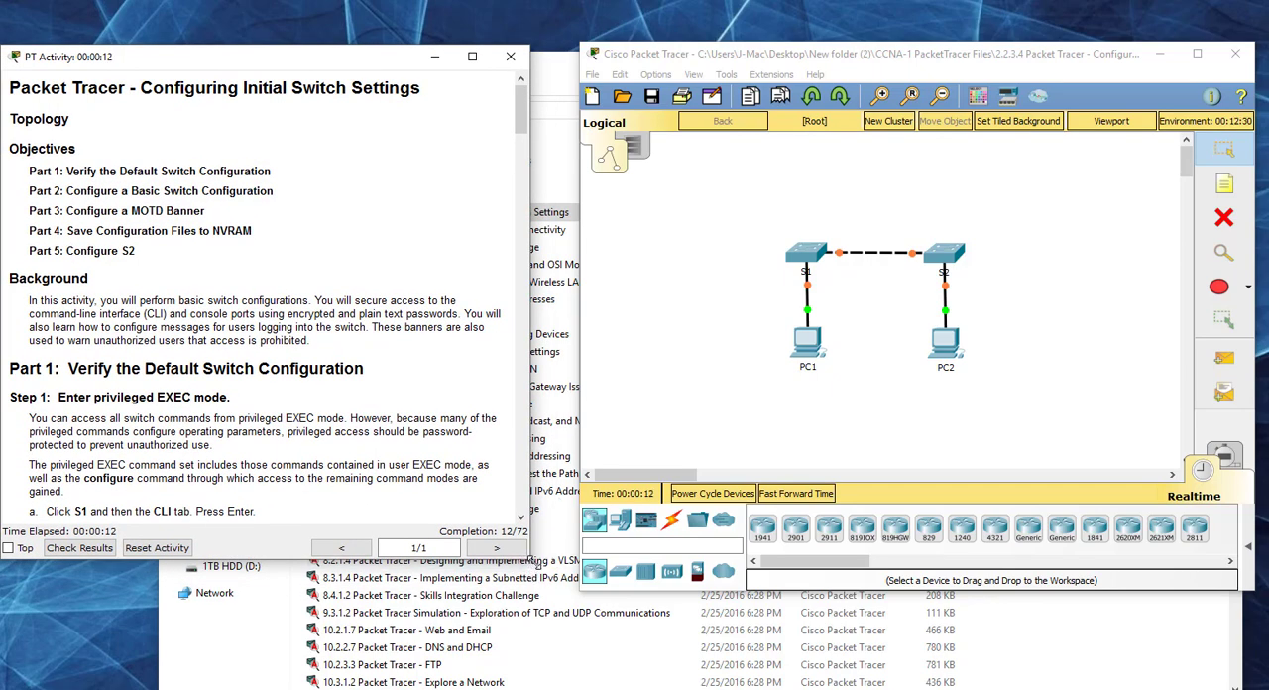
# Step: Enlarge the instructions window, then open S1's command line and arrange its widened window beside the instructions
pyautogui.moveTo(530, 559); pyautogui.dragTo(567, 585)
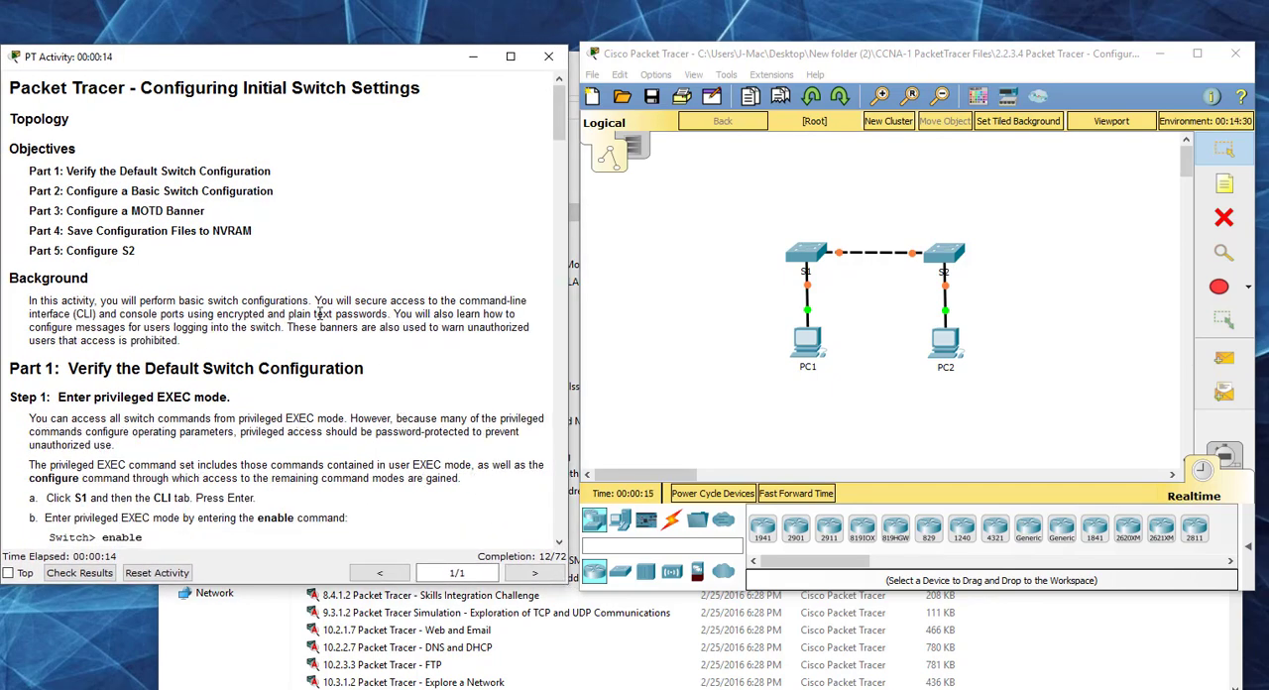
pyautogui.scroll(-3, 313, 311)
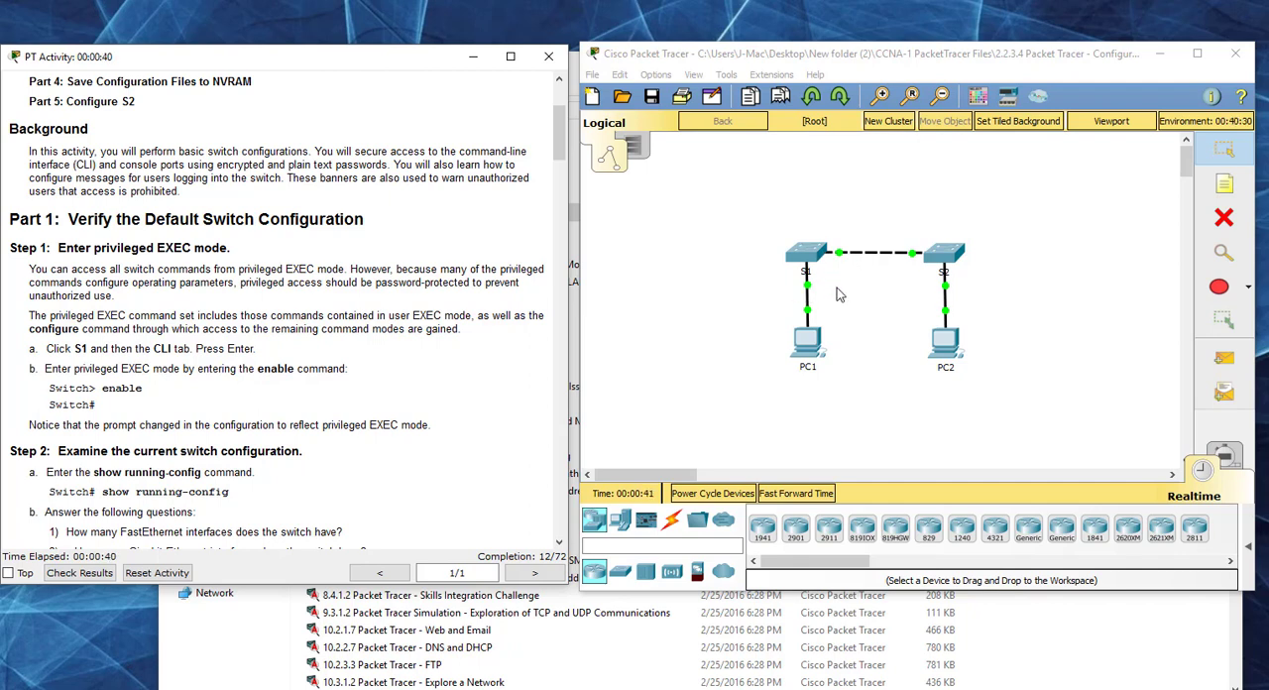
pyautogui.click(803, 256)
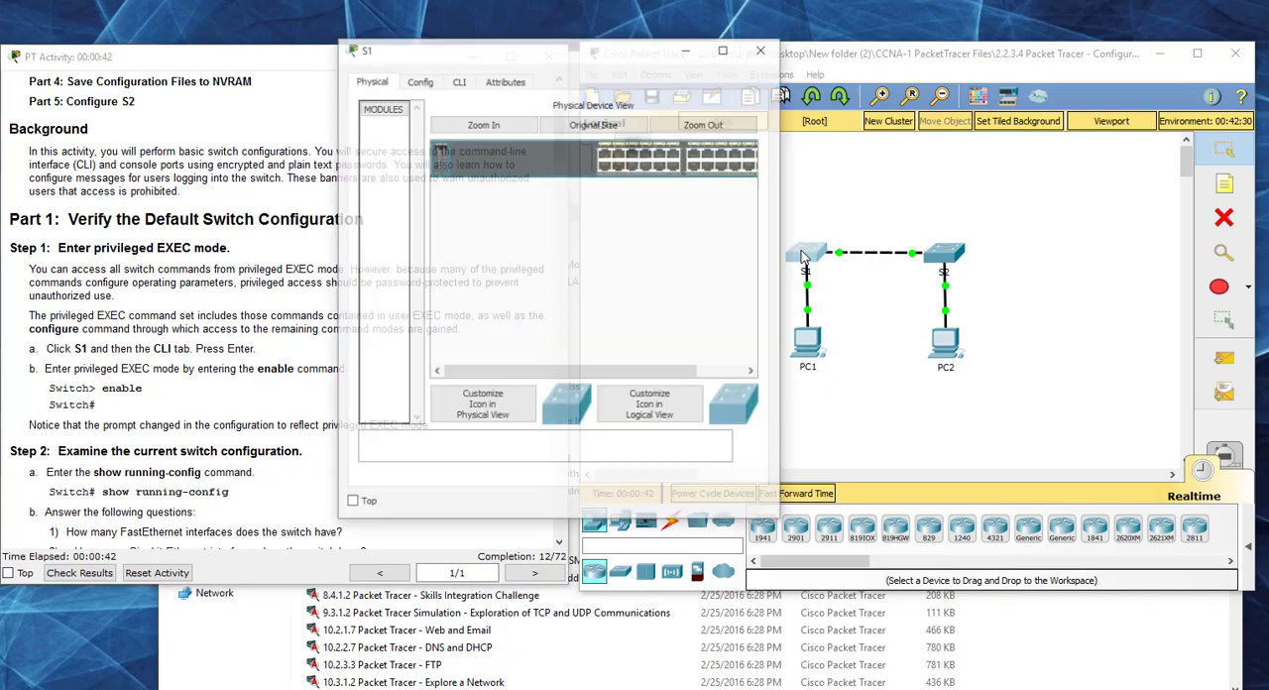
pyautogui.click(459, 82)
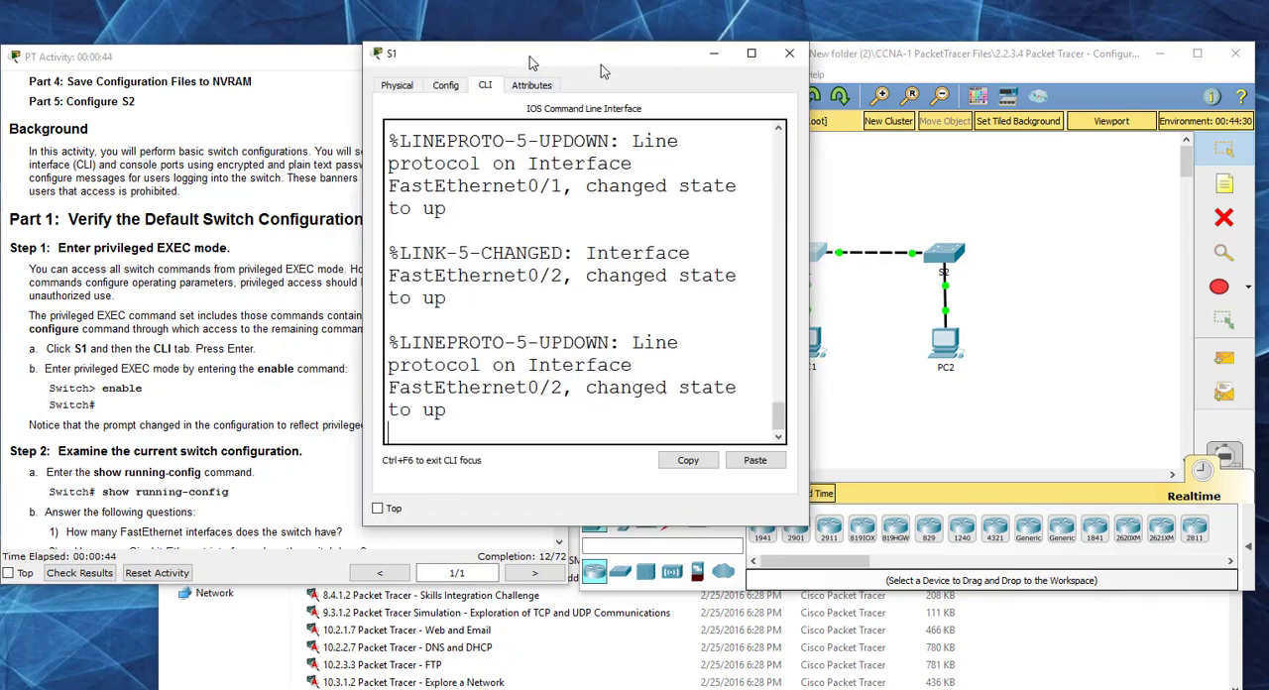
pyautogui.moveTo(601, 64); pyautogui.dragTo(701, 72)
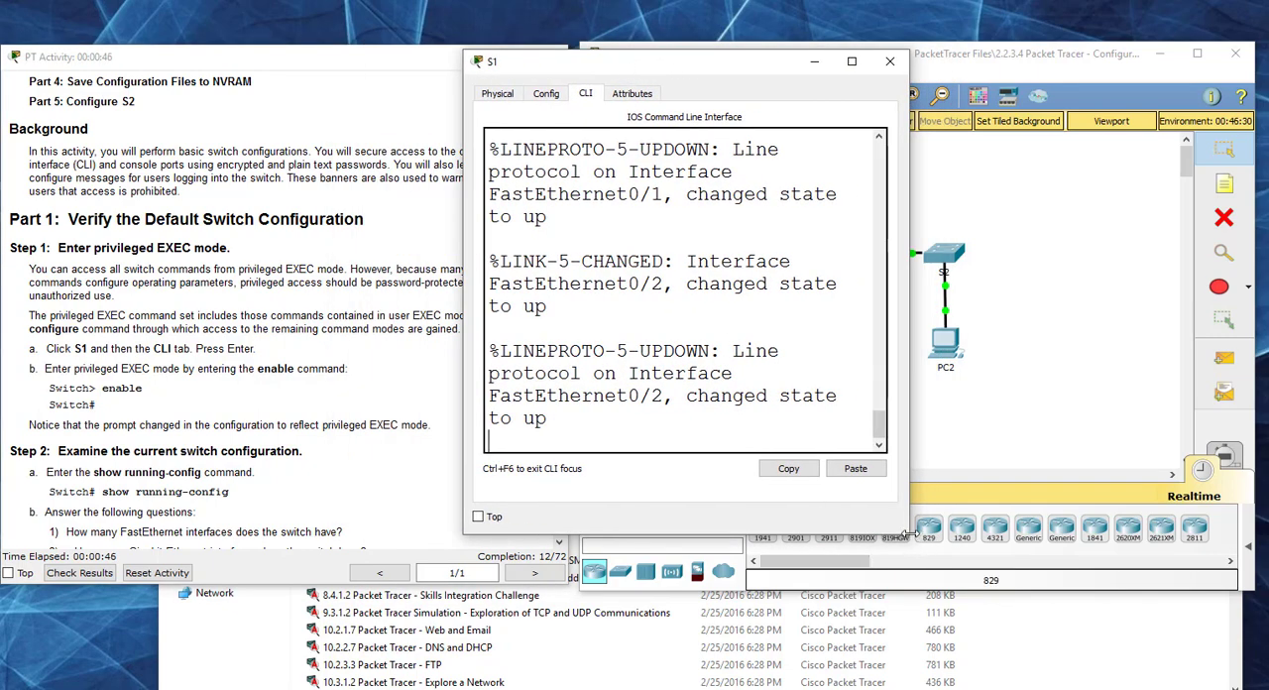
pyautogui.moveTo(910, 536); pyautogui.dragTo(1130, 573)
pyautogui.moveTo(851, 70); pyautogui.dragTo(982, 72)
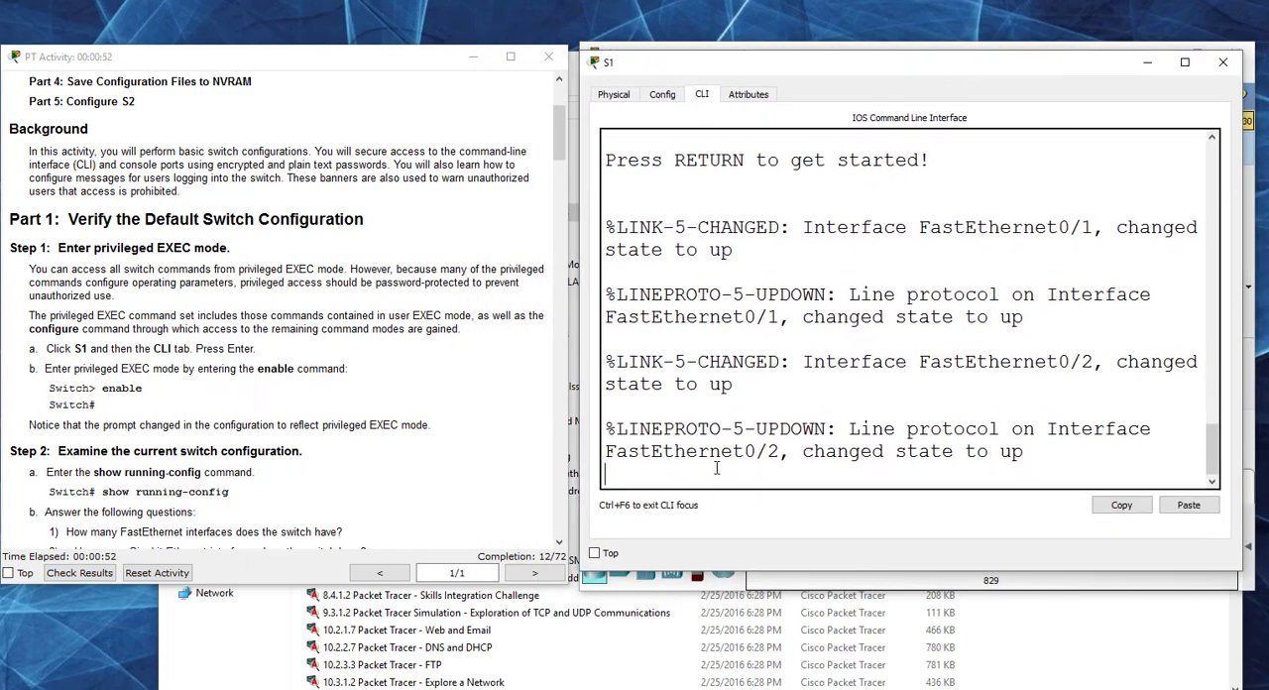
# Step: Start the S1 console session and enter privileged EXEC mode with the en command
pyautogui.press('Return')
pyautogui.write('en')
pyautogui.press('Return')
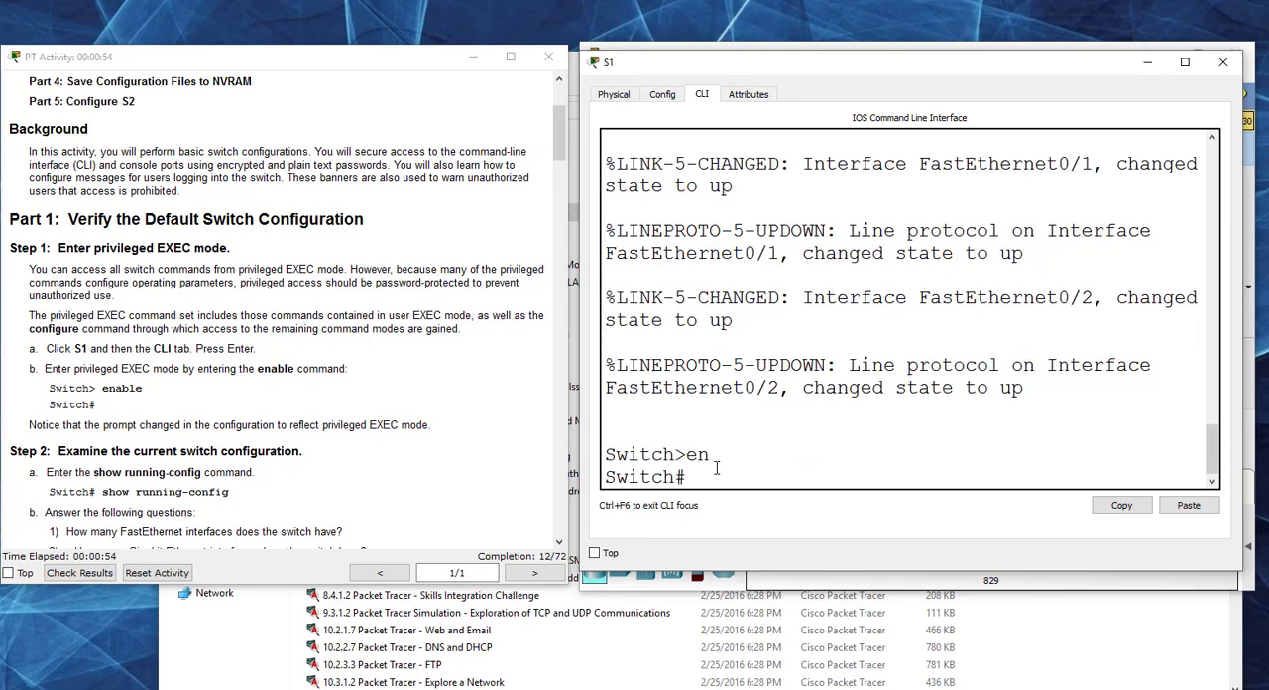
# Step: Read the Step 2 instructions on examining the switch configuration and run show run on S1
pyautogui.click(439, 382)
pyautogui.scroll(-3, 439, 382)
pyautogui.scroll(-1, 439, 382)
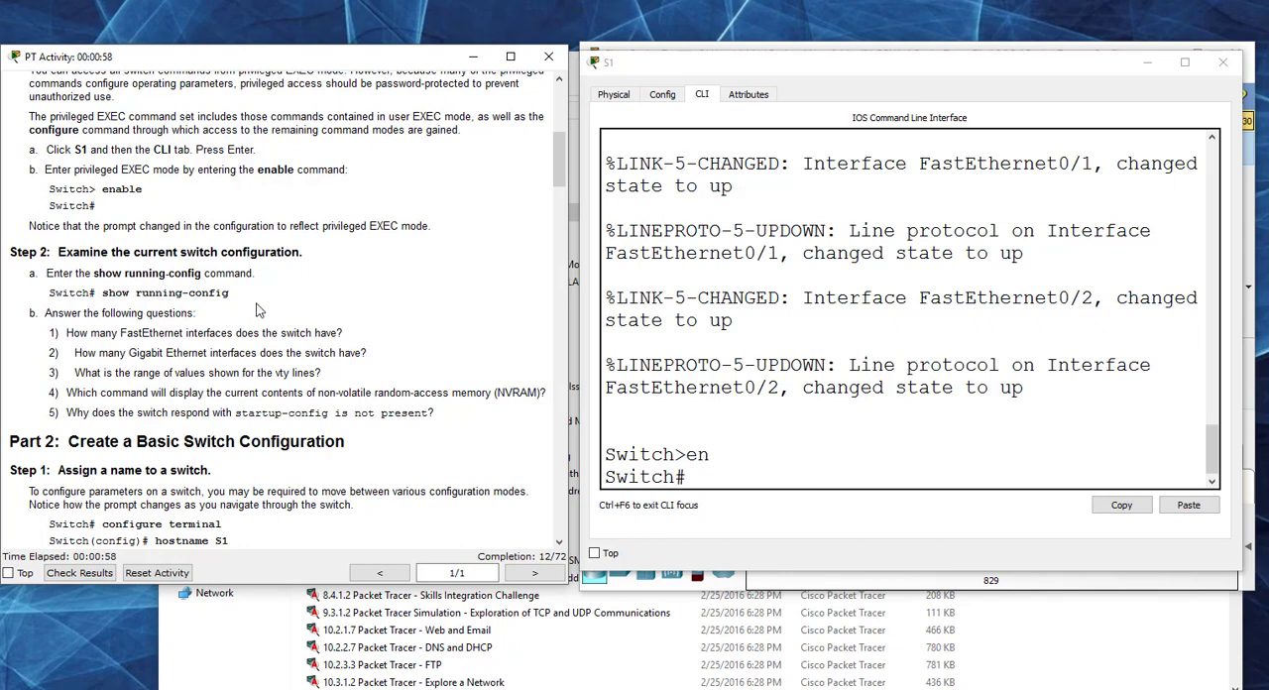
pyautogui.click(710, 477)
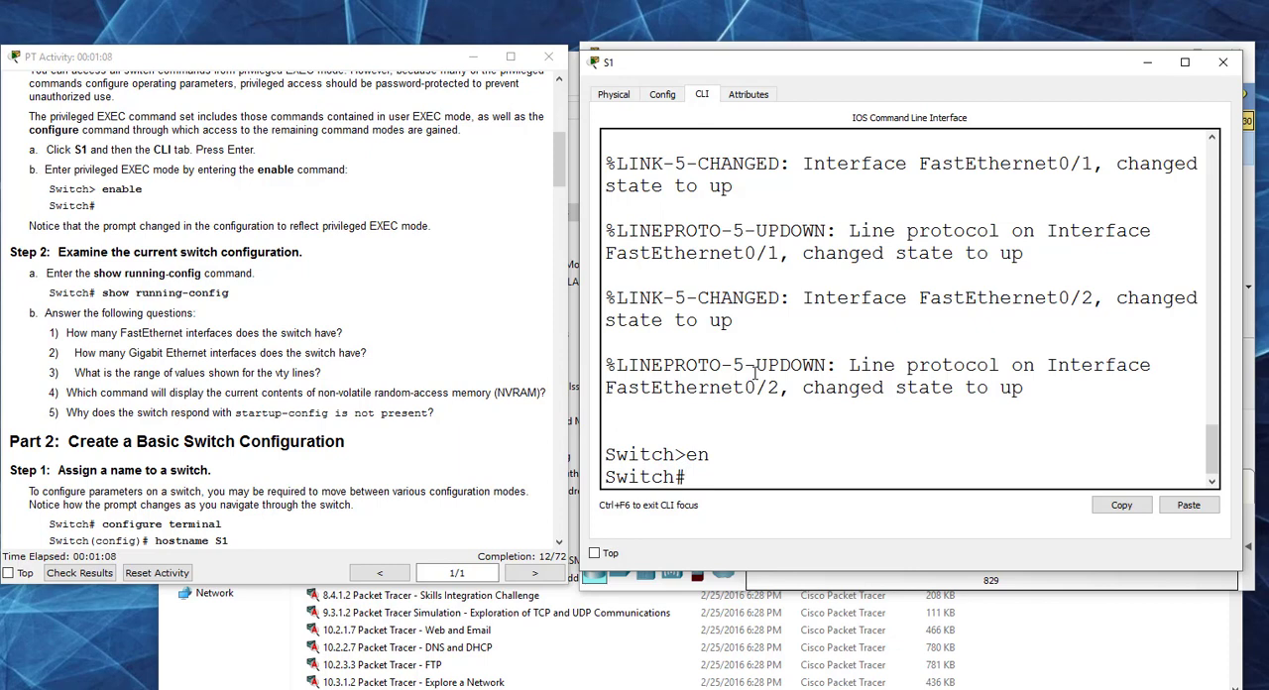
pyautogui.write('show run')
pyautogui.press('Return')
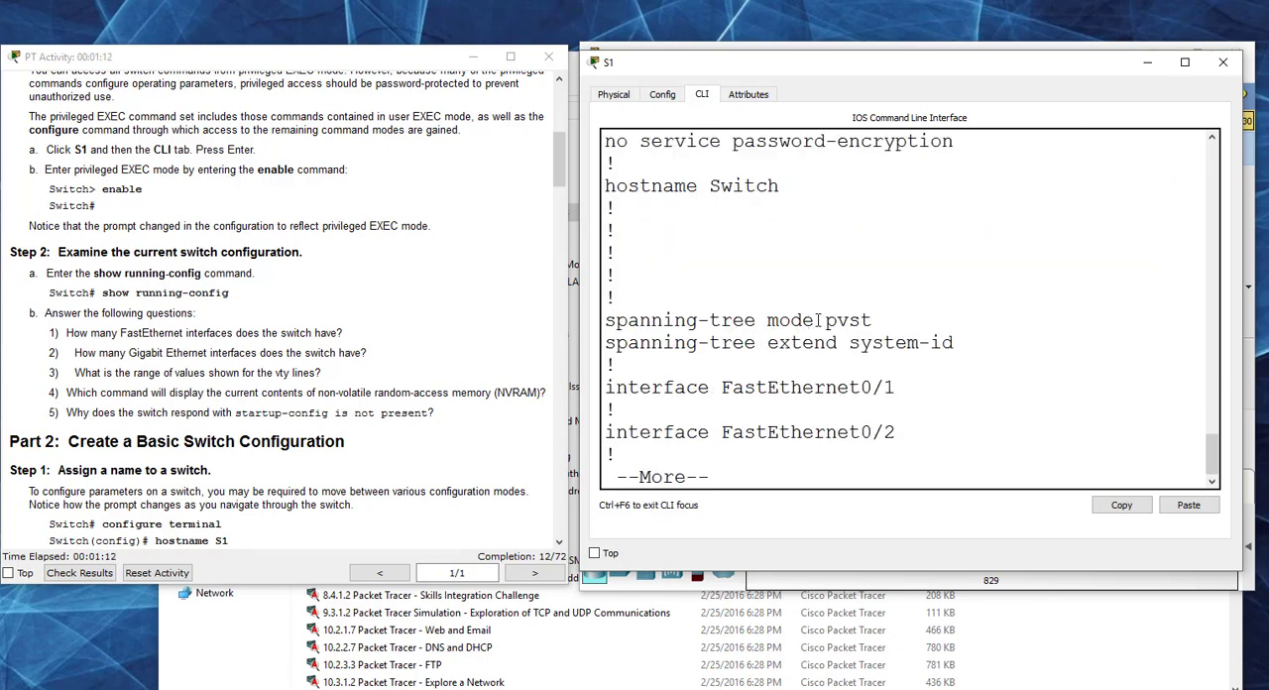
# Step: Page through S1's running configuration output to its end
pyautogui.moveTo(872, 321)
pyautogui.mouseDown()
pyautogui.moveTo(813, 323)
pyautogui.moveTo(860, 320)
pyautogui.mouseUp()
pyautogui.moveTo(631, 477); pyautogui.dragTo(731, 476)
pyautogui.press('Return')
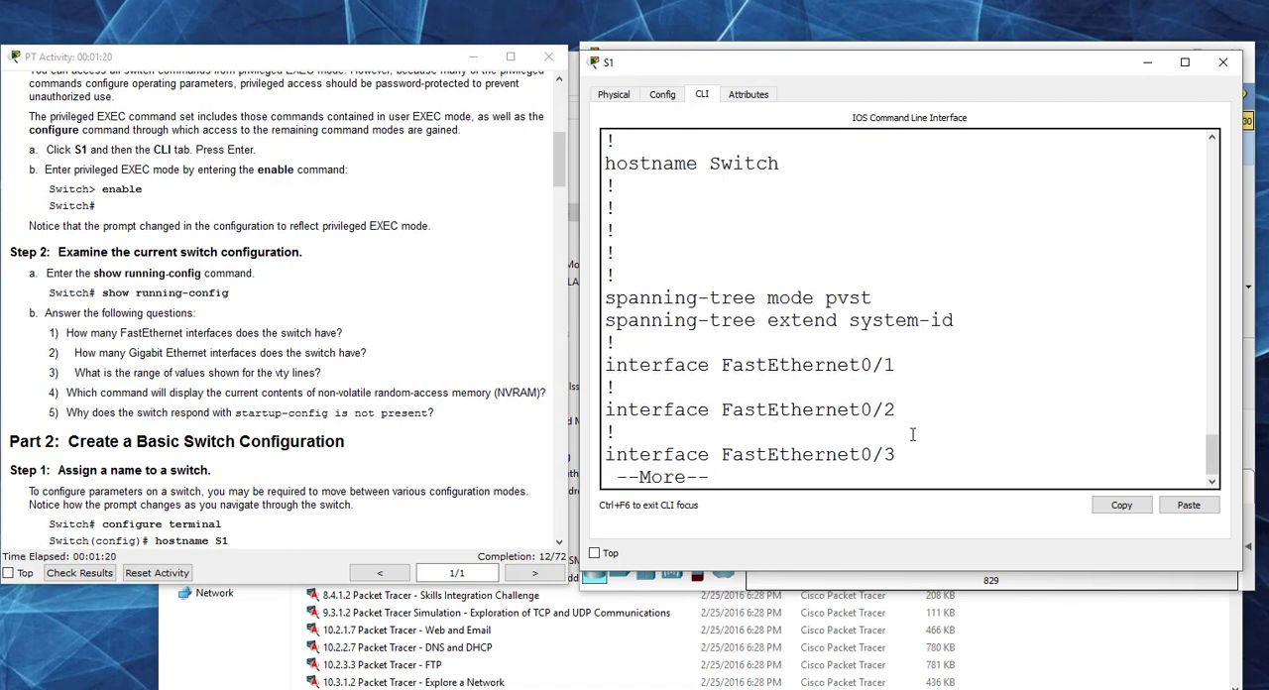
pyautogui.press('Return')
pyautogui.press('Return')
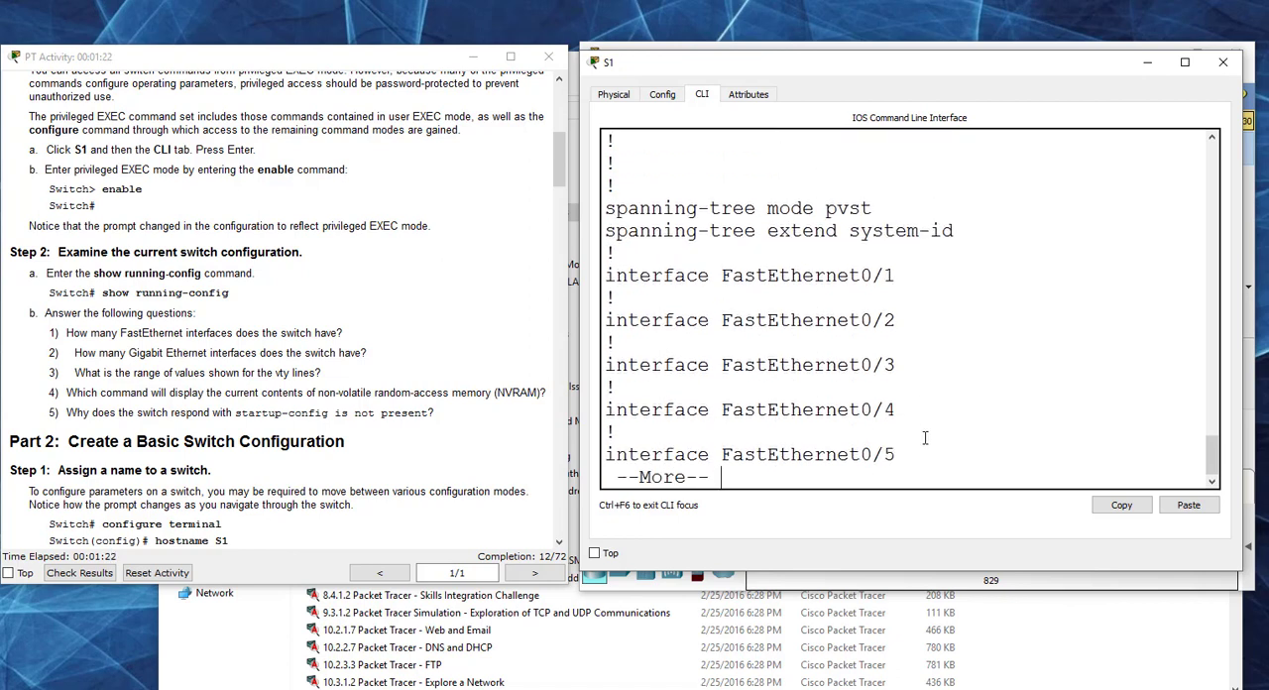
pyautogui.press('space')
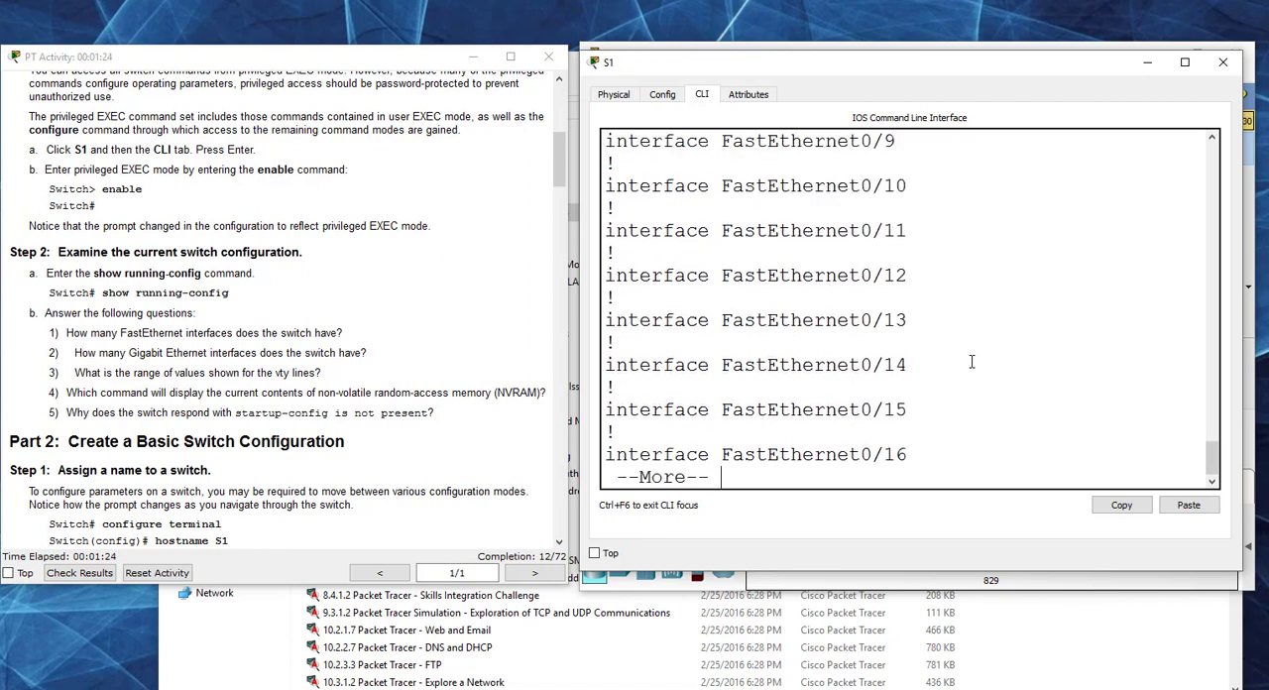
pyautogui.press('space')
pyautogui.press('space')
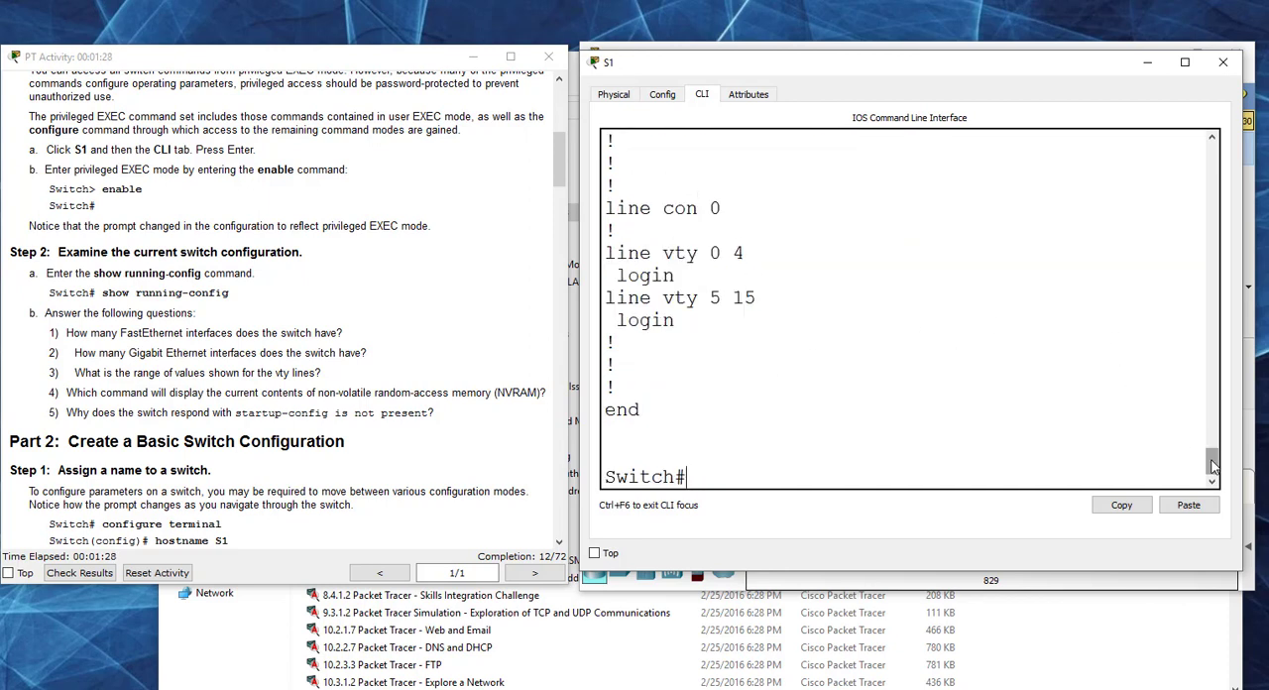
# Step: Examine the console line, vty line and Ethernet interface entries in the running configuration to answer the Step 2 questions
pyautogui.moveTo(1212, 459)
pyautogui.mouseDown()
pyautogui.moveTo(1212, 447)
pyautogui.moveTo(1214, 461)
pyautogui.mouseUp()
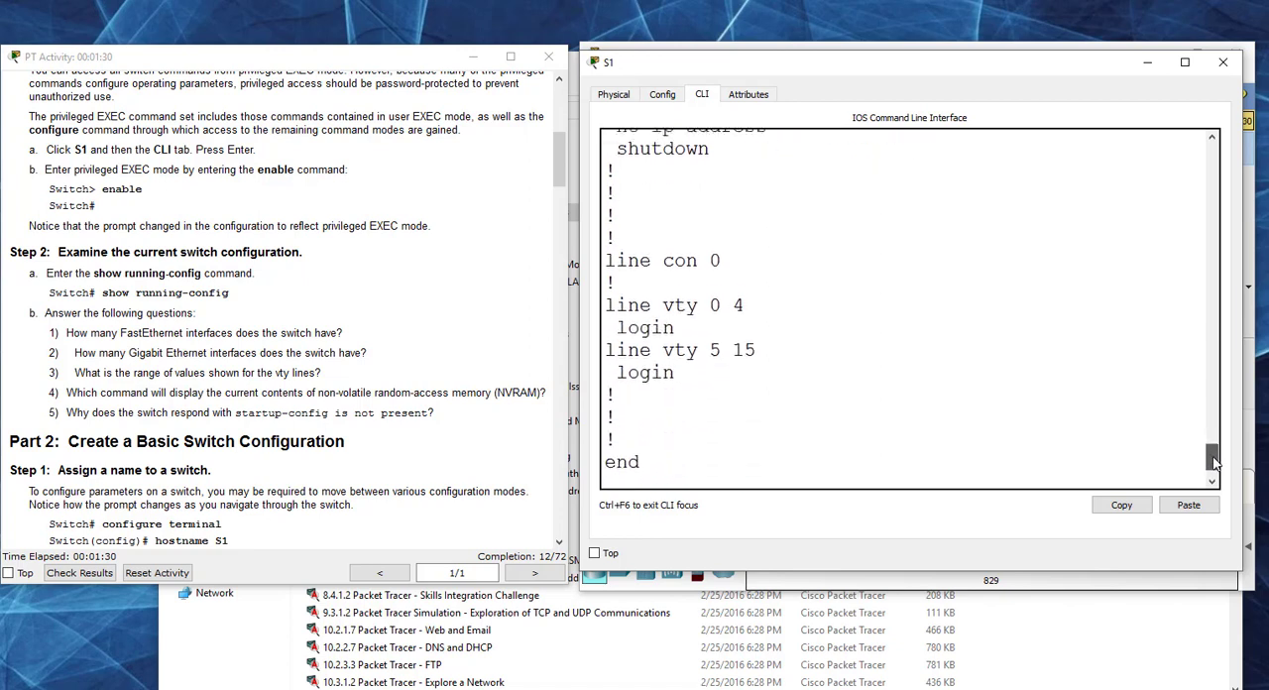
pyautogui.moveTo(721, 229); pyautogui.dragTo(583, 233)
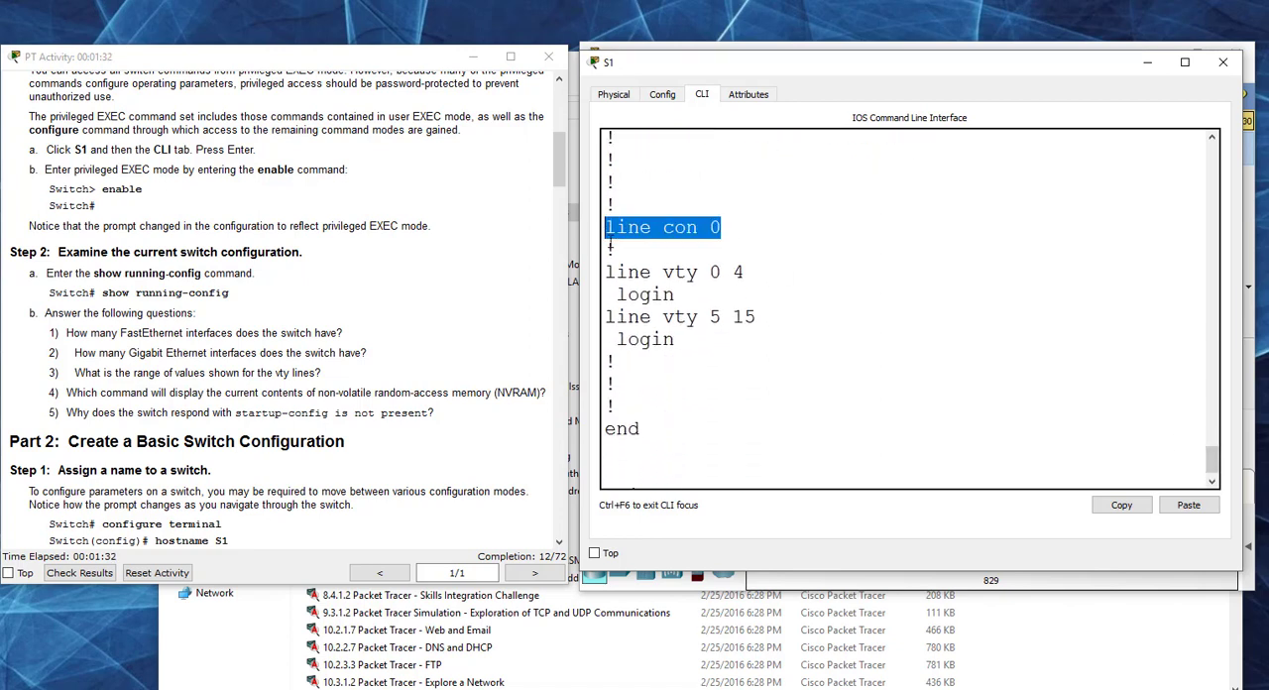
pyautogui.moveTo(694, 290); pyautogui.dragTo(583, 278)
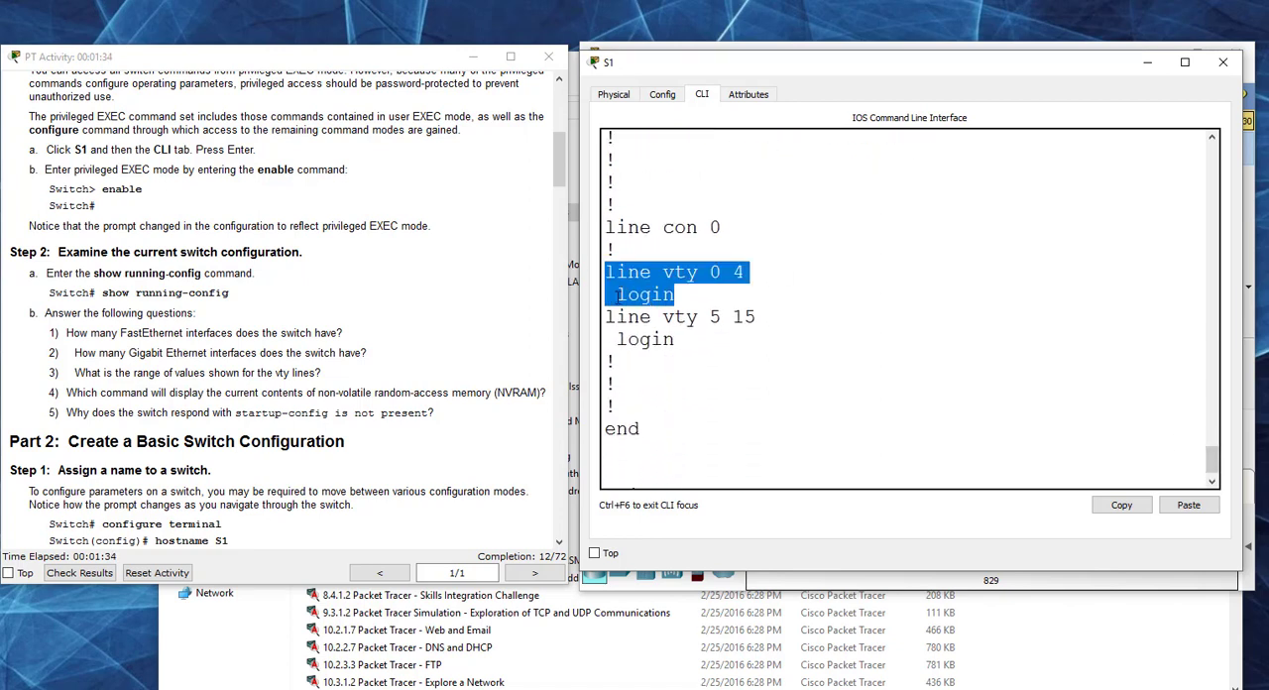
pyautogui.moveTo(676, 340); pyautogui.dragTo(583, 317)
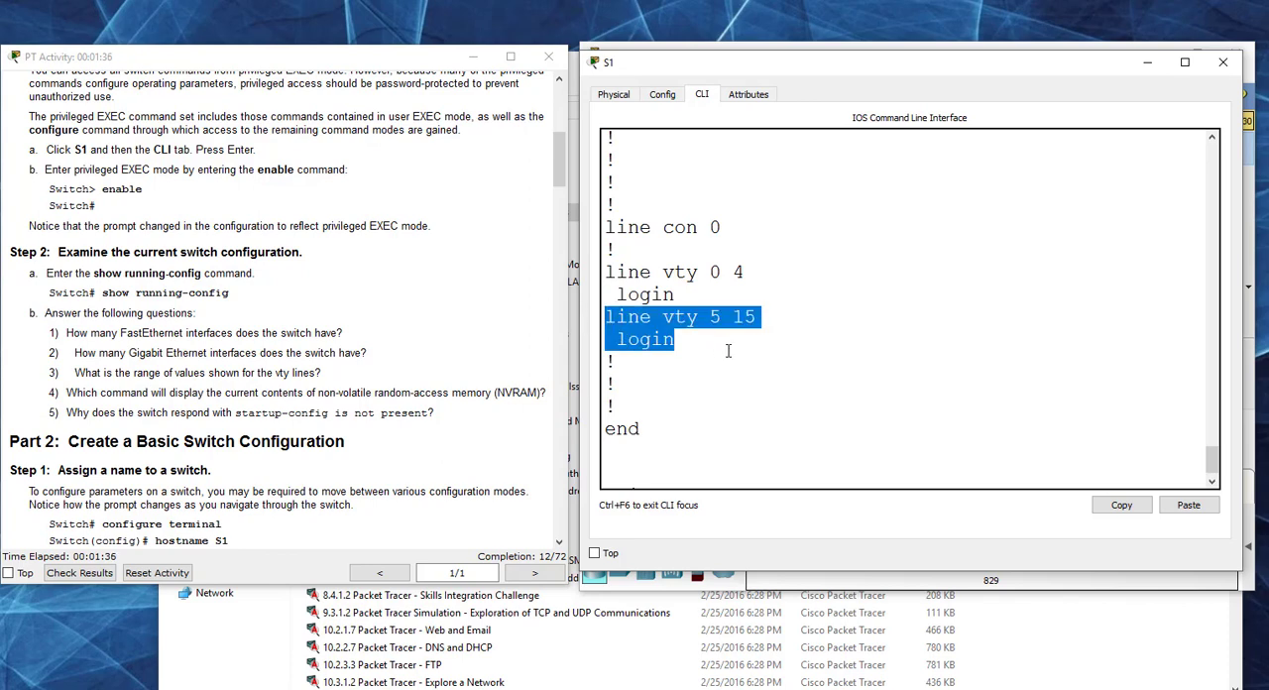
pyautogui.click(724, 289)
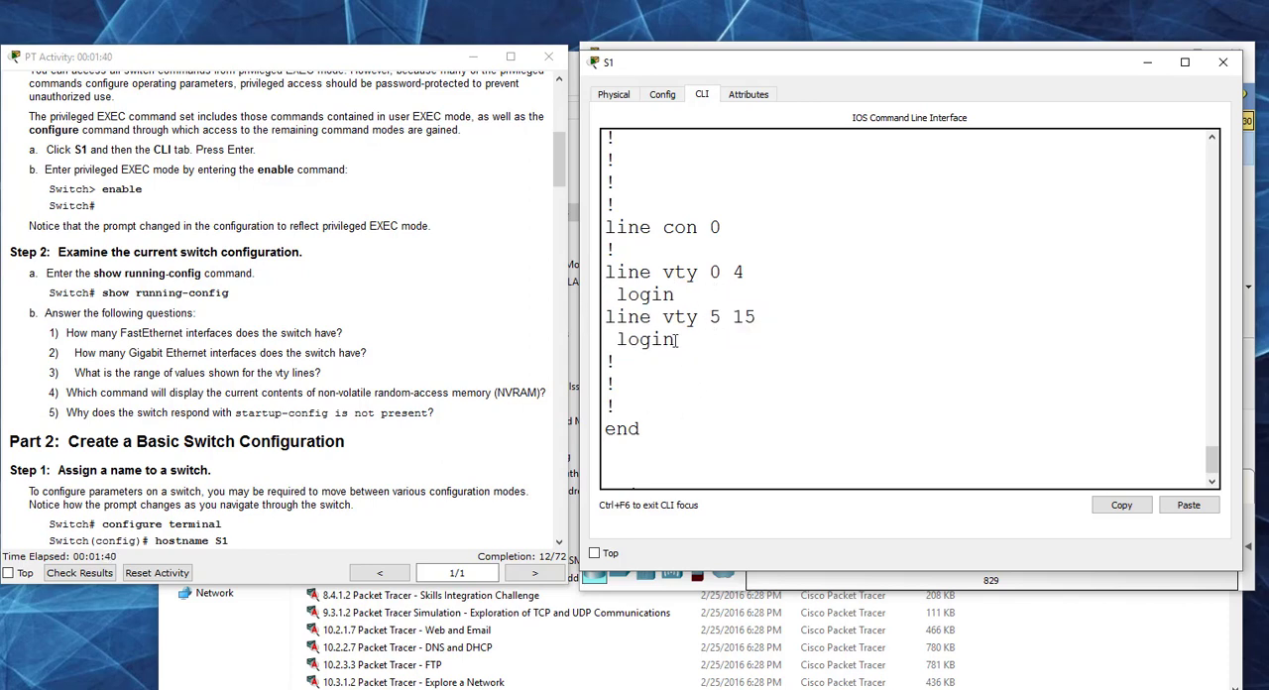
pyautogui.moveTo(676, 340); pyautogui.dragTo(575, 311)
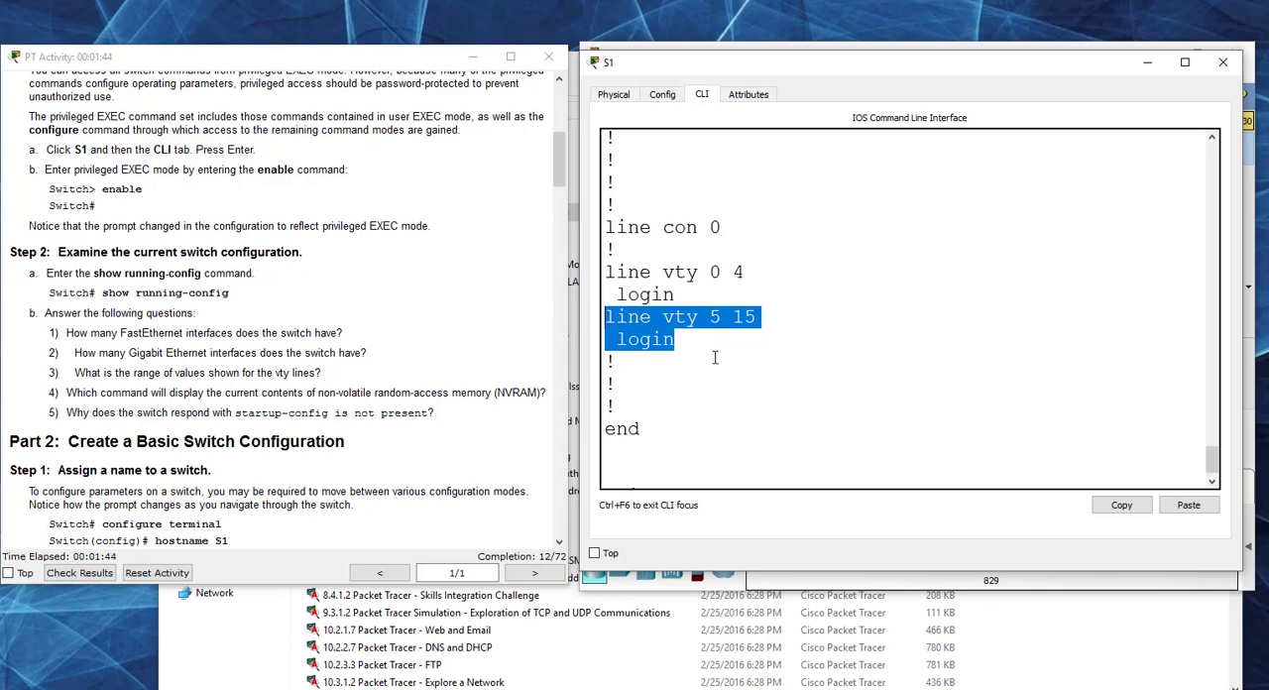
pyautogui.moveTo(676, 295); pyautogui.dragTo(591, 276)
pyautogui.moveTo(688, 340); pyautogui.dragTo(605, 296)
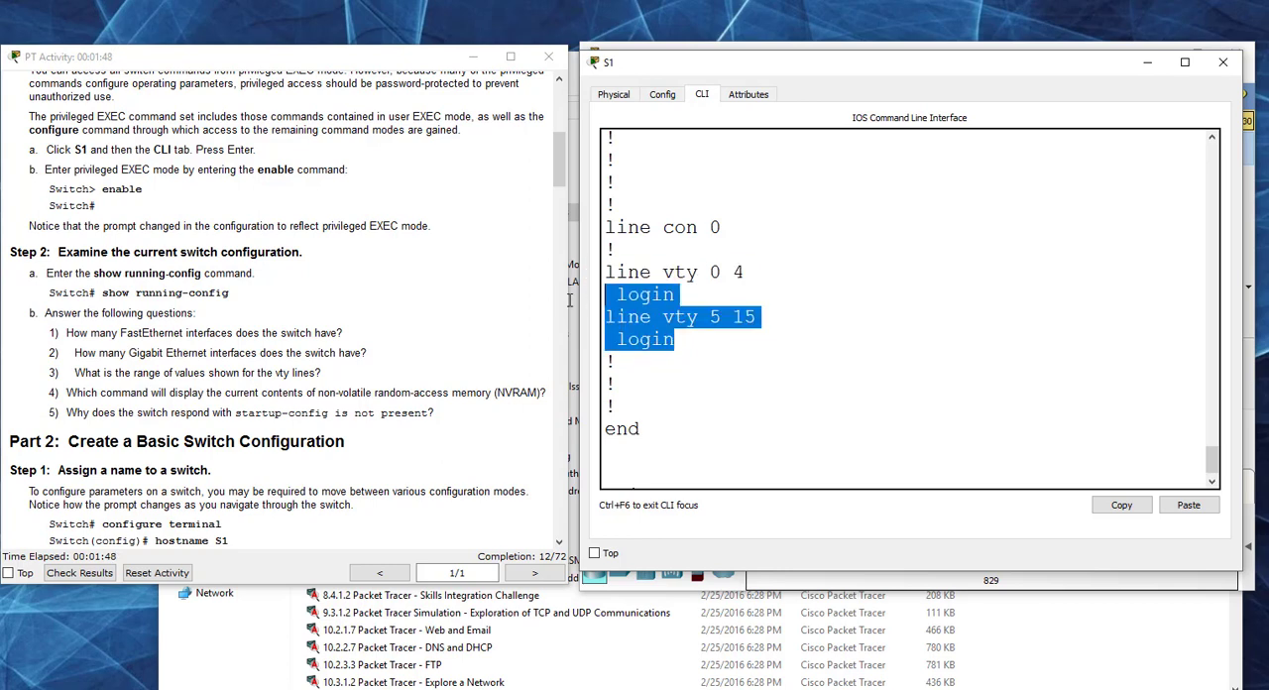
pyautogui.click(694, 295)
pyautogui.moveTo(696, 287); pyautogui.dragTo(585, 269)
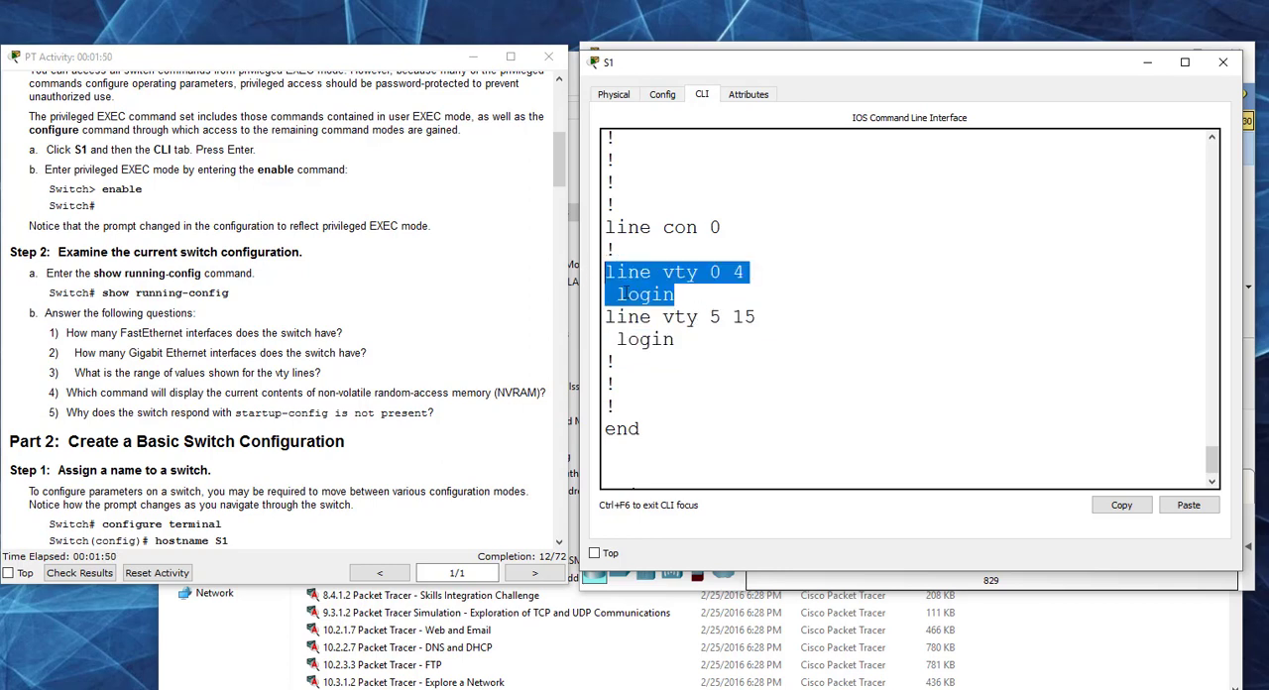
pyautogui.moveTo(683, 340); pyautogui.dragTo(604, 318)
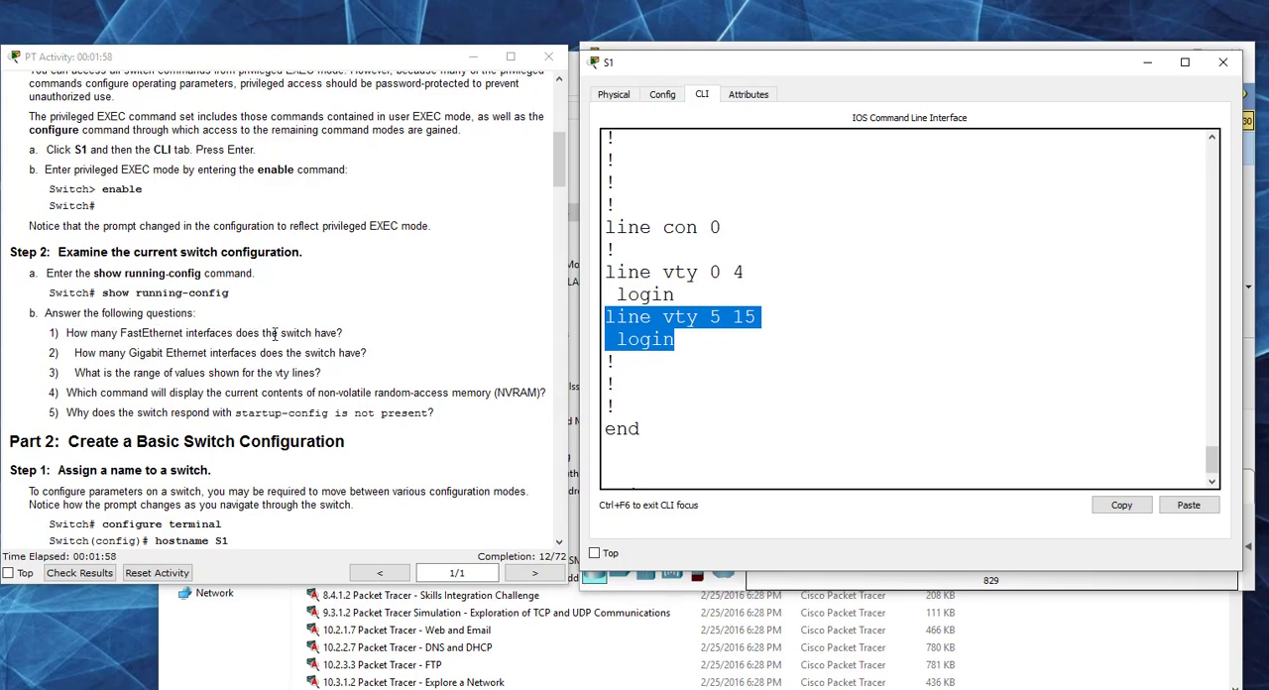
pyautogui.moveTo(1215, 464); pyautogui.dragTo(1216, 438)
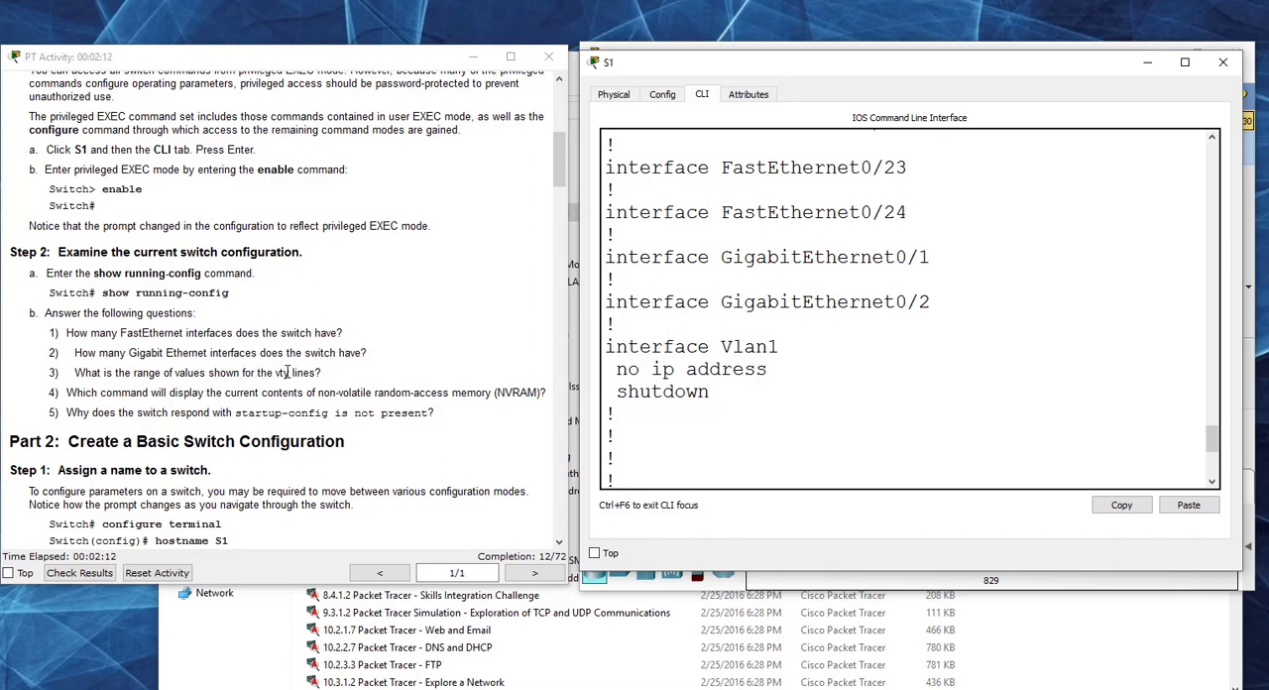
pyautogui.scroll(-6, 835, 367)
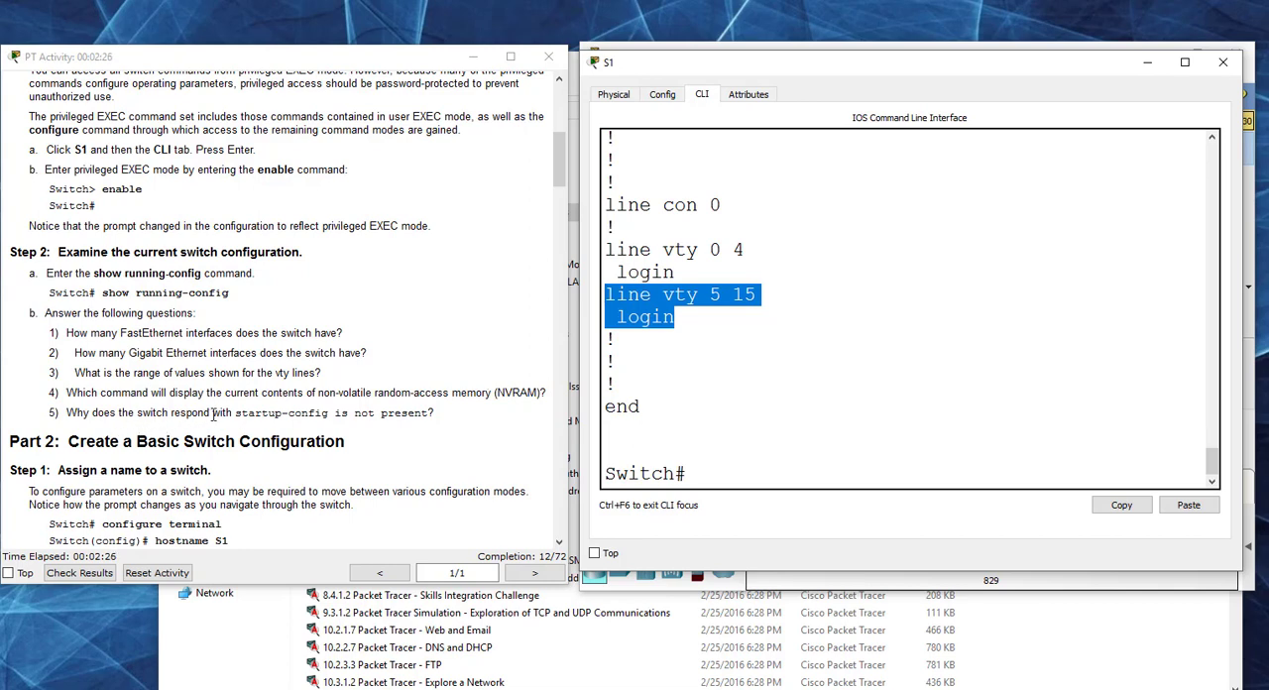
# Step: Query S1's startup configuration in NVRAM with show start and highlight the switch's response
pyautogui.click(711, 470)
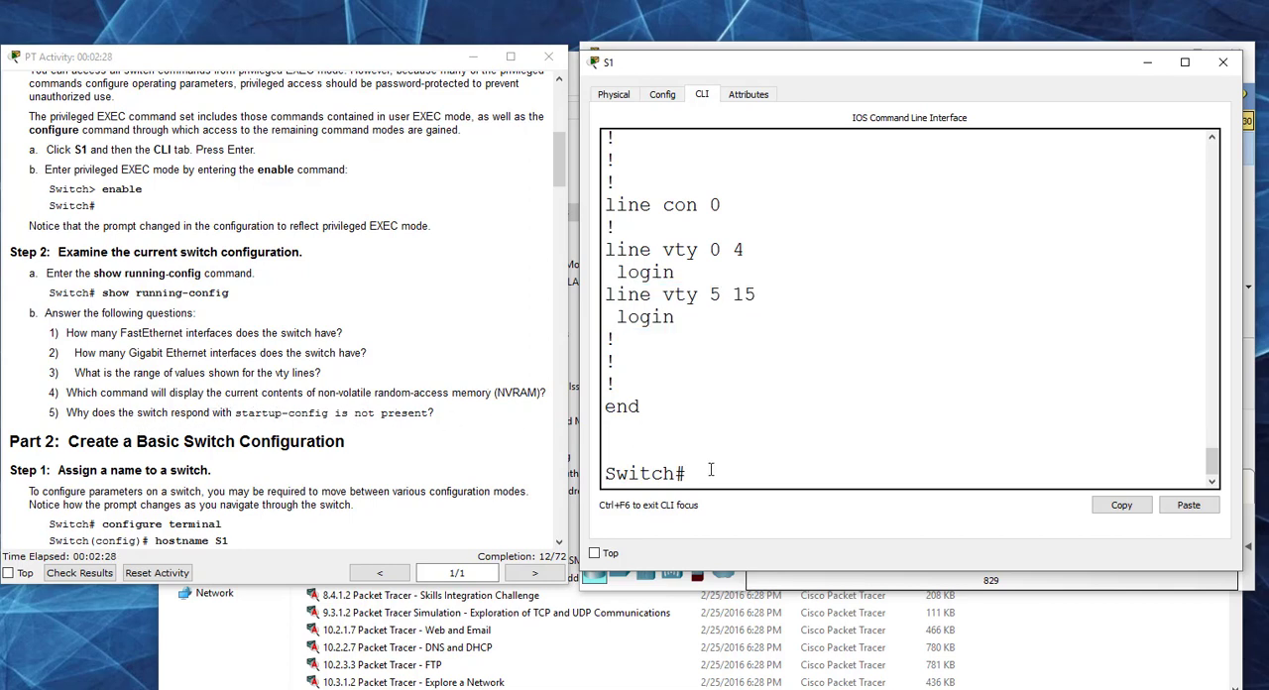
pyautogui.write('show start')
pyautogui.press('Return')
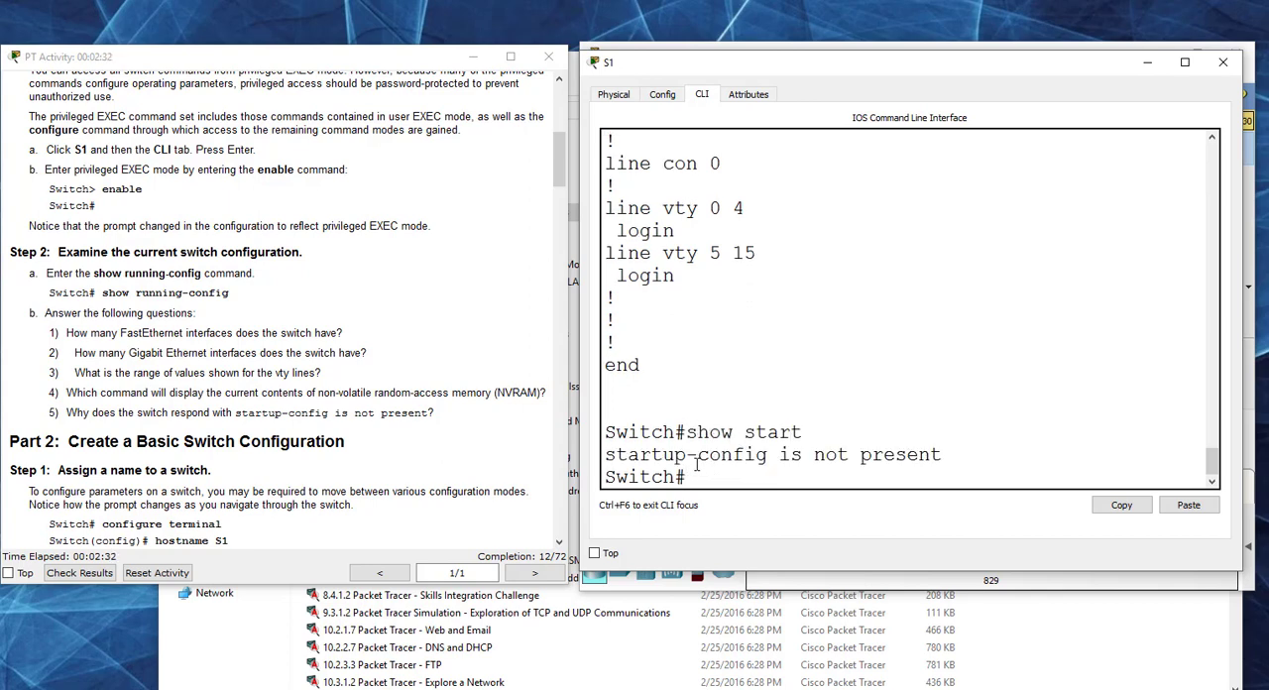
pyautogui.tripleClick(613, 460)
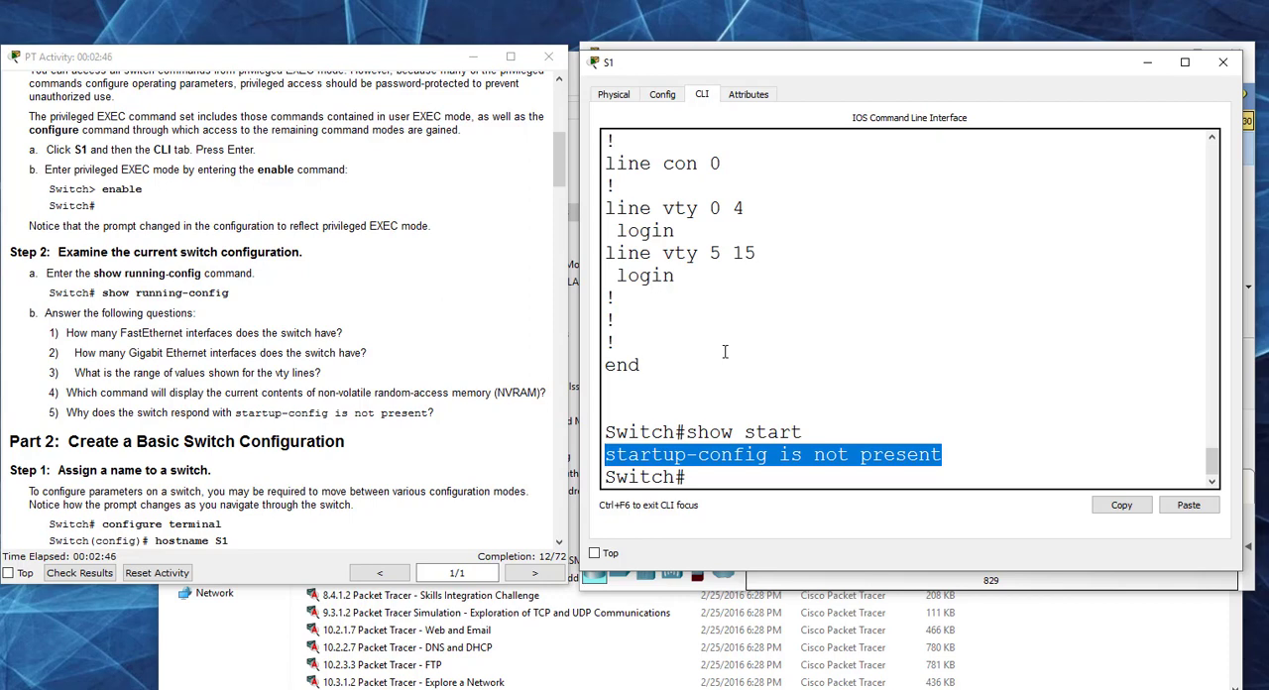
# Step: Following Part 2 Step 1, enter global configuration mode with conf t and set the switch's hostname to S1
pyautogui.click(462, 320)
pyautogui.scroll(-4, 461, 320)
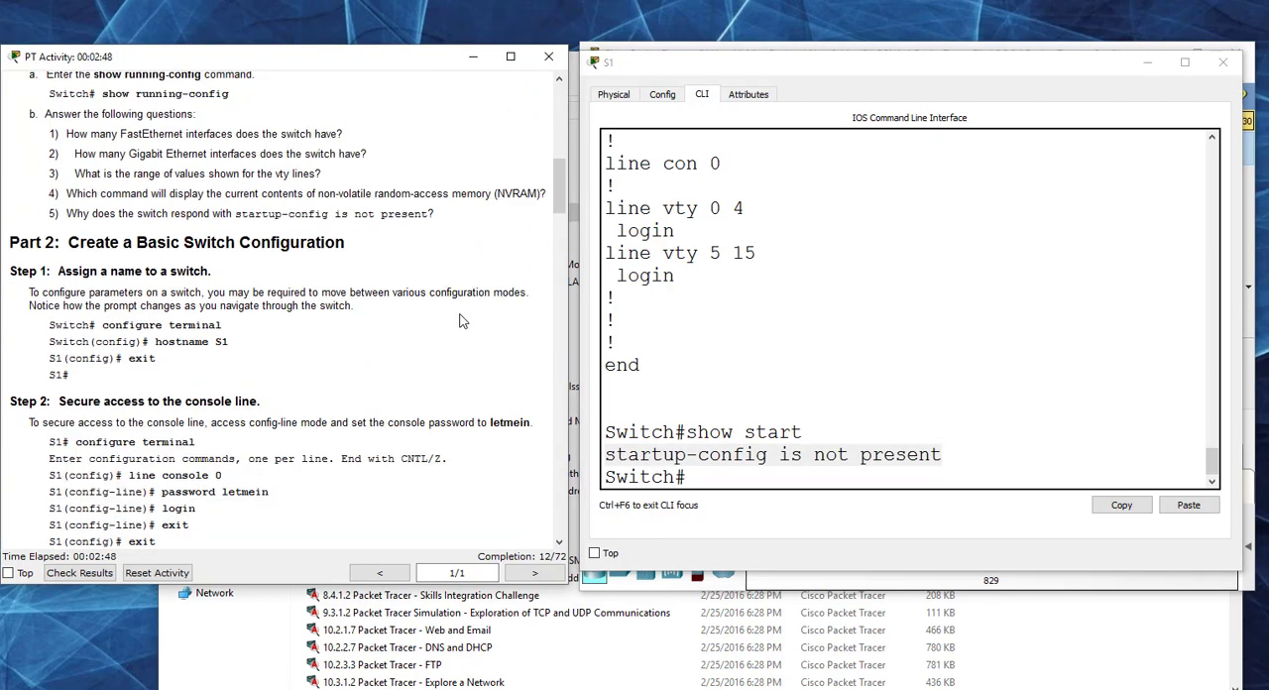
pyautogui.scroll(-1, 462, 320)
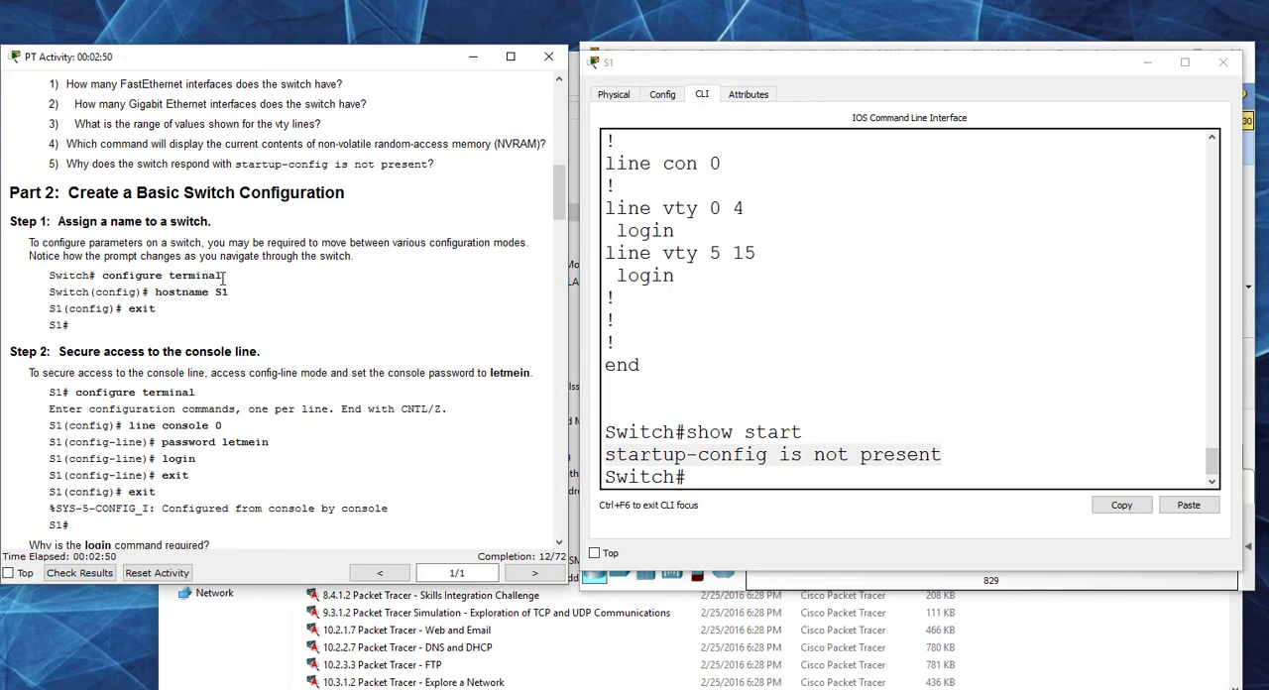
pyautogui.click(719, 478)
pyautogui.write('conf t')
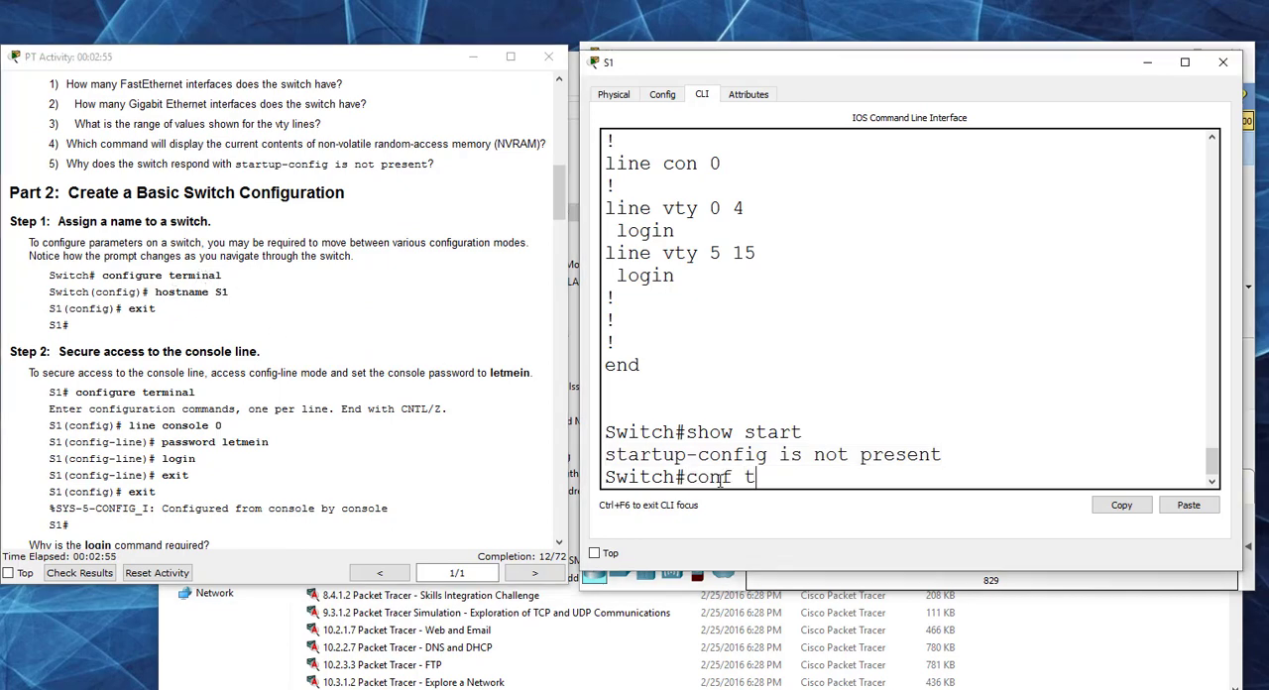
pyautogui.press('Return')
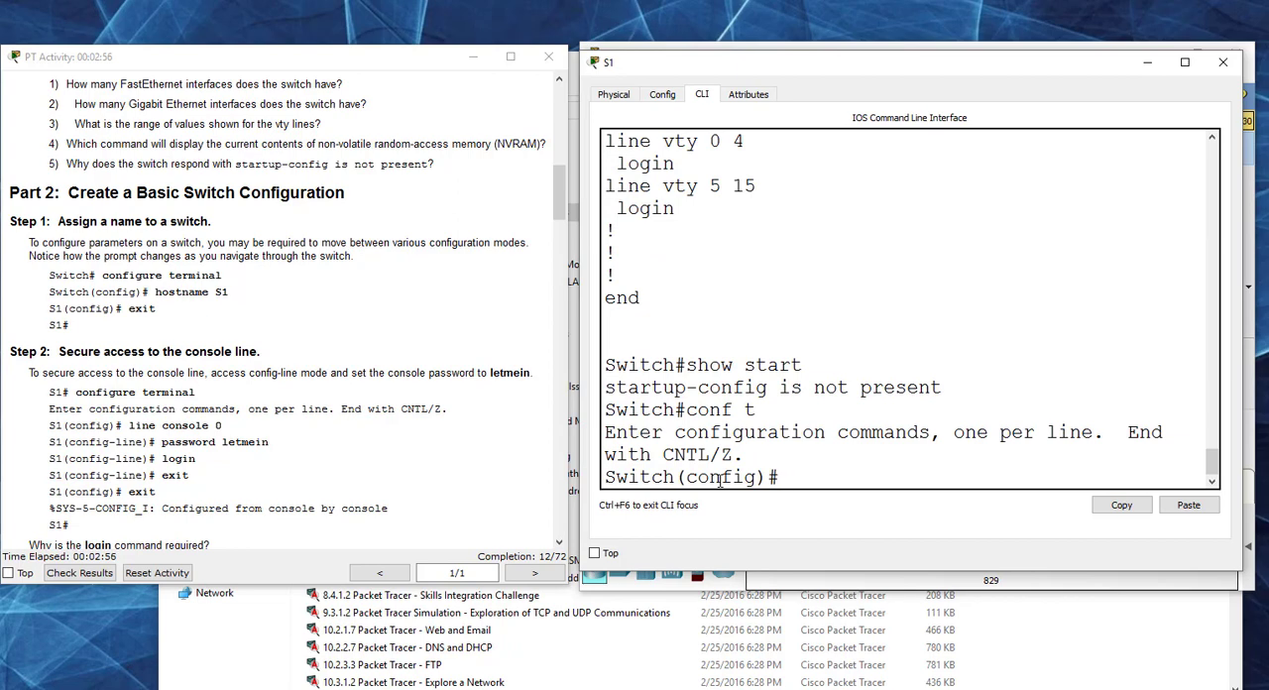
pyautogui.write('hostname')
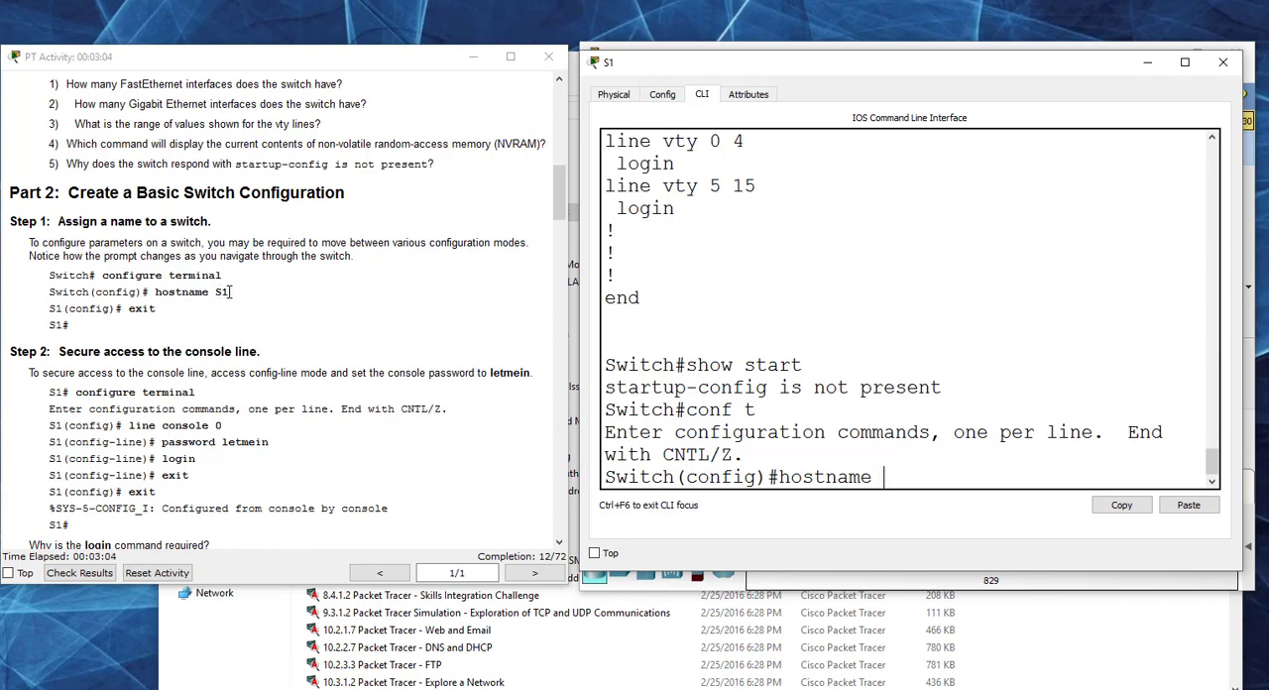
pyautogui.write('S1')
pyautogui.press('Return')
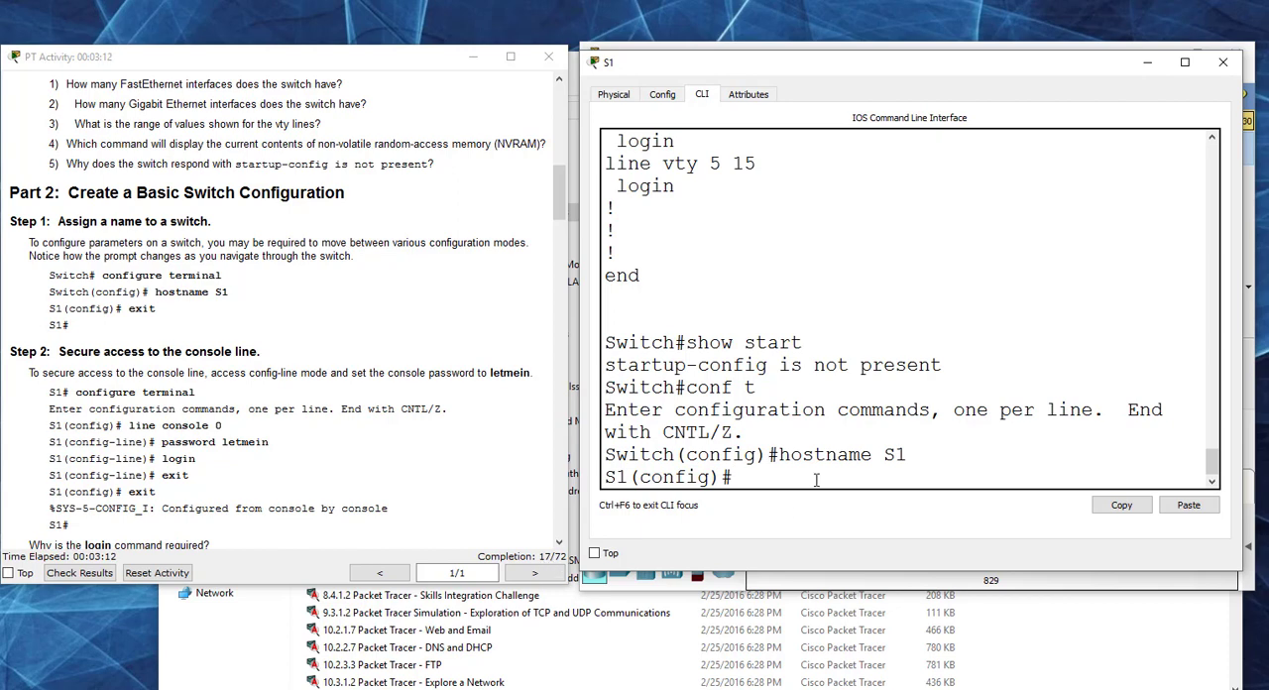
# Step: Try the lowercase hostname s1 on the switch and restore the hostname to S1
pyautogui.press('Up')
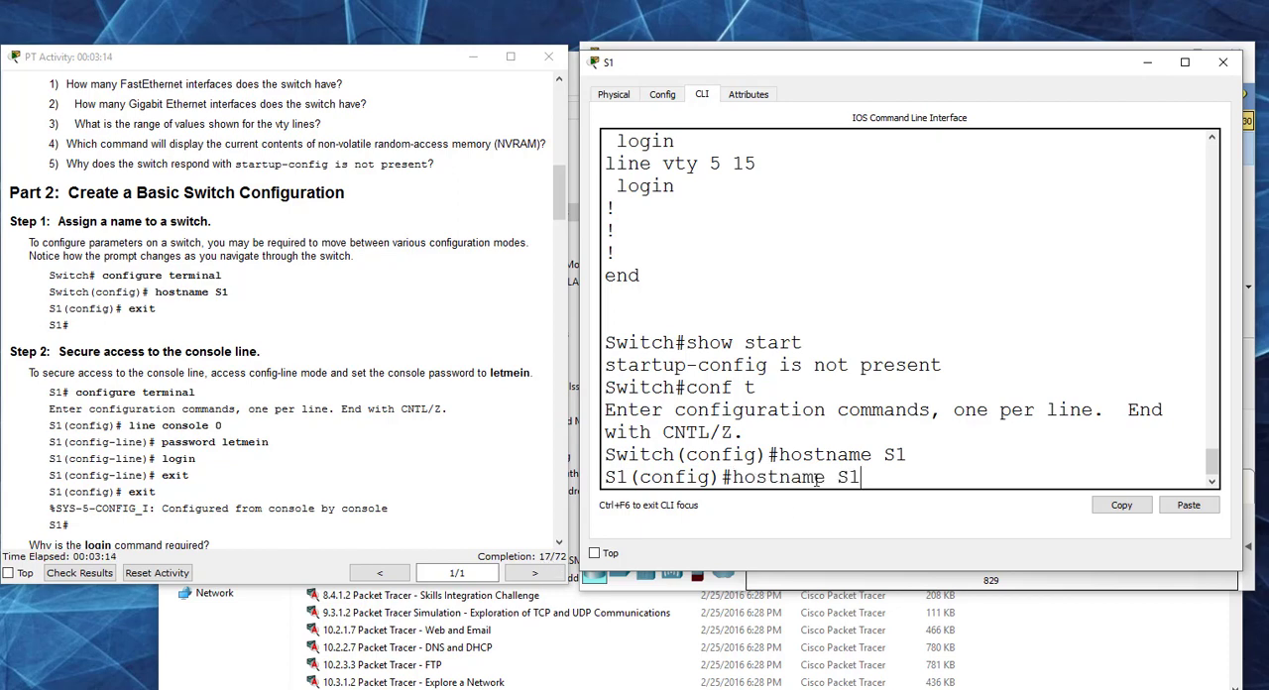
pyautogui.press('BackSpace')
pyautogui.write('s')
pyautogui.press('Return')
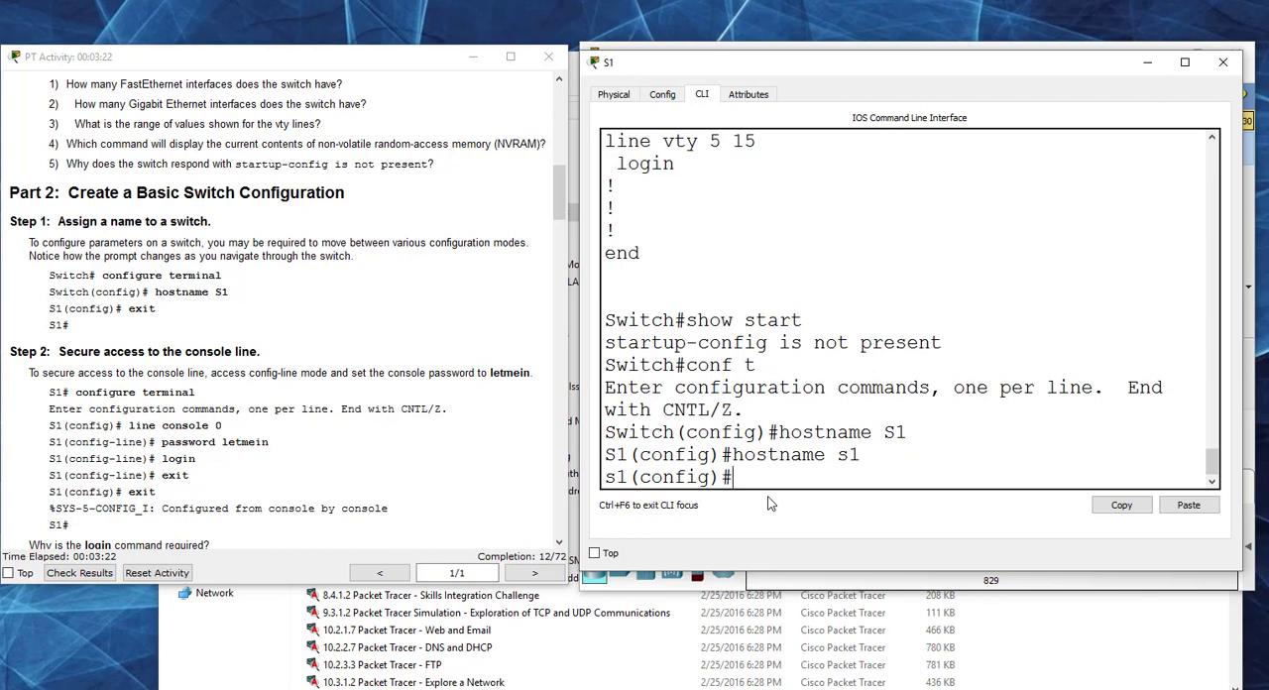
pyautogui.press('Up')
pyautogui.press('BackSpace')
pyautogui.press('BackSpace')
pyautogui.write('S1')
pyautogui.press('Return')
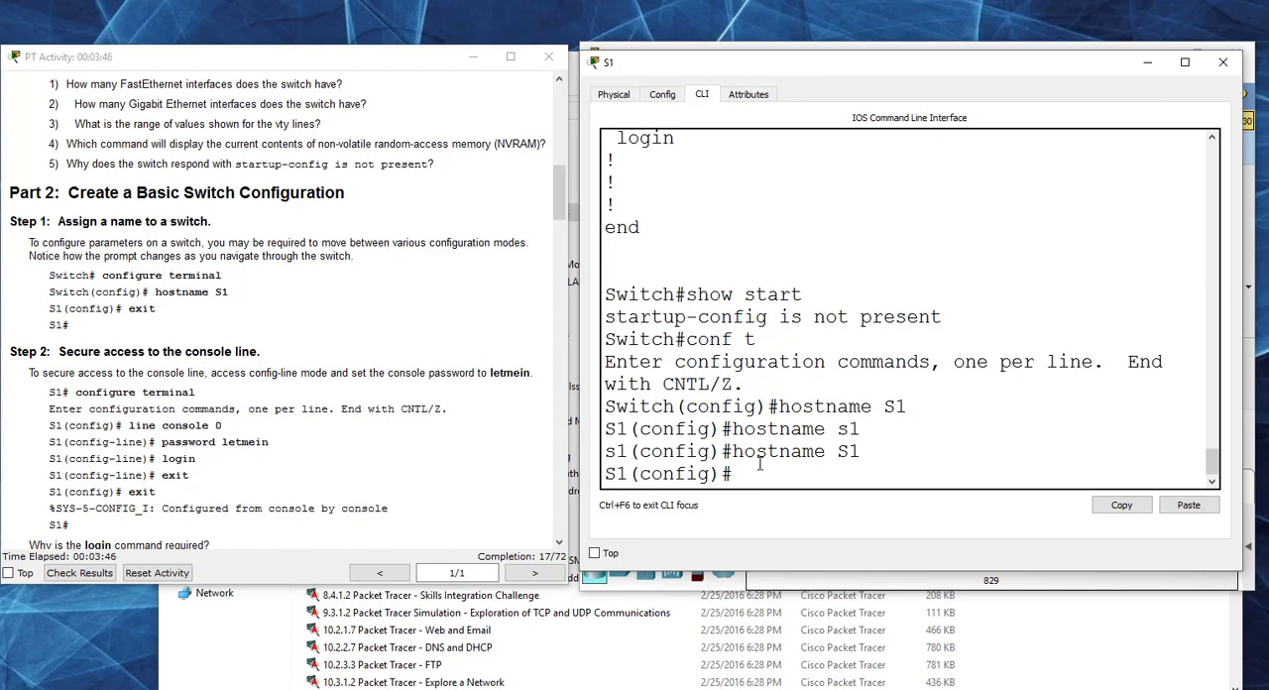
# Step: Enter console line configuration with line console 0 and set the console password given in Step 2
pyautogui.moveTo(640, 476); pyautogui.dragTo(715, 484)
pyautogui.write('line console 0')
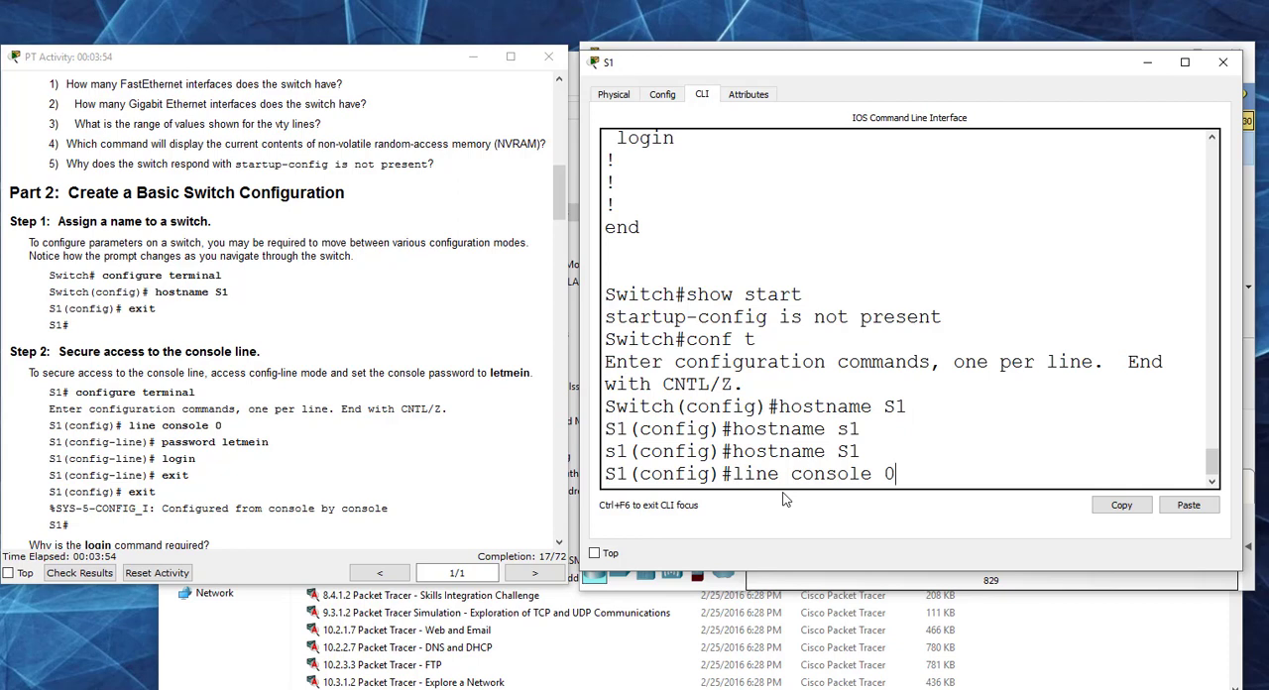
pyautogui.press('Return')
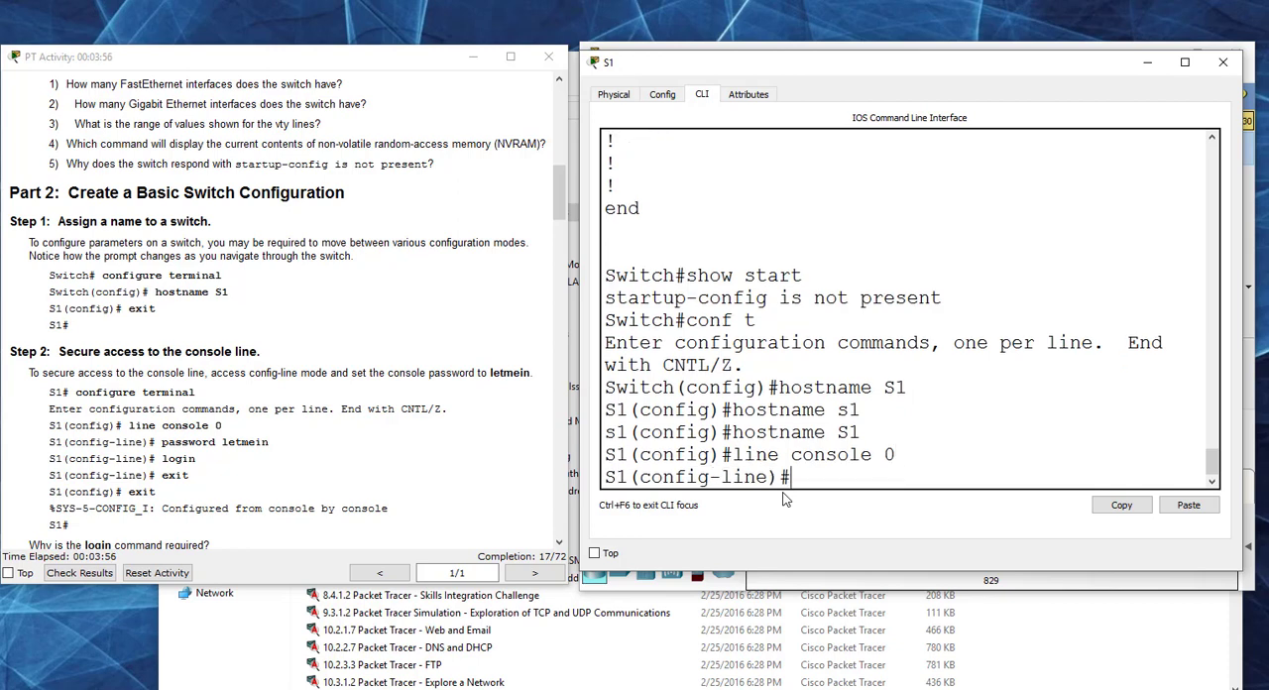
pyautogui.write('password letmein')
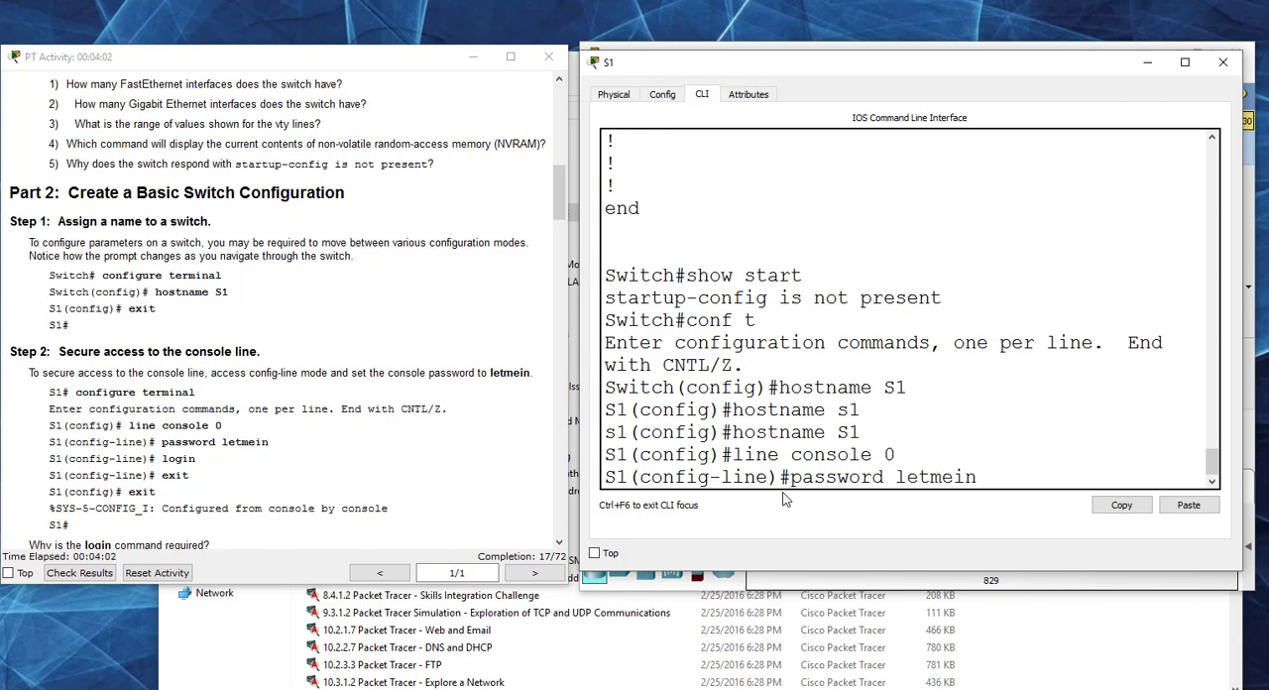
pyautogui.press('Return')
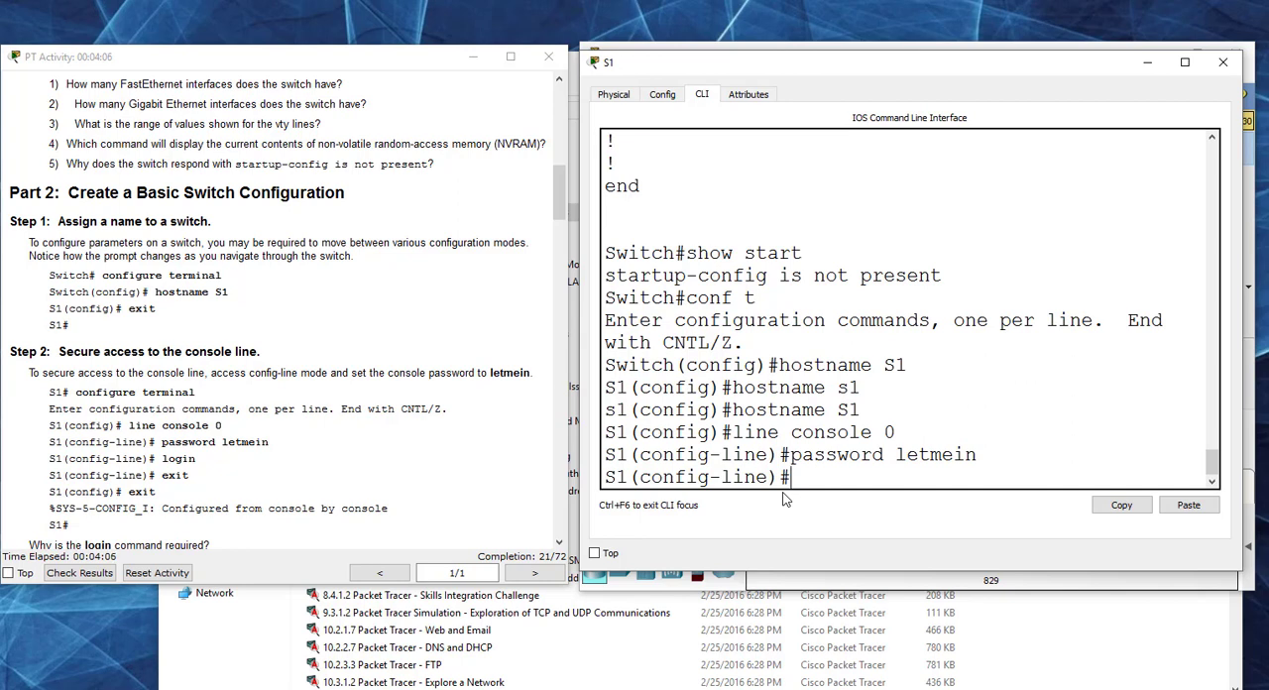
# Step: Require a password at console access with the login command and exit line configuration mode
pyautogui.write('login')
pyautogui.press('Return')
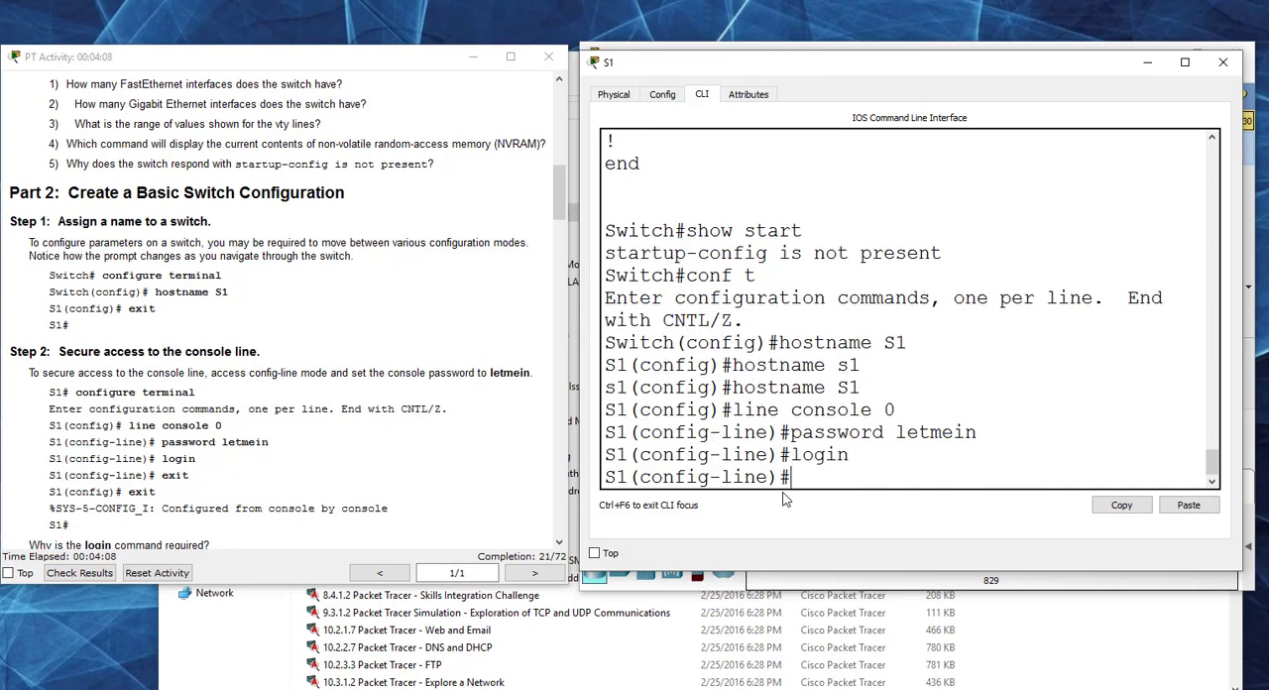
pyautogui.write('exit')
pyautogui.press('Return')
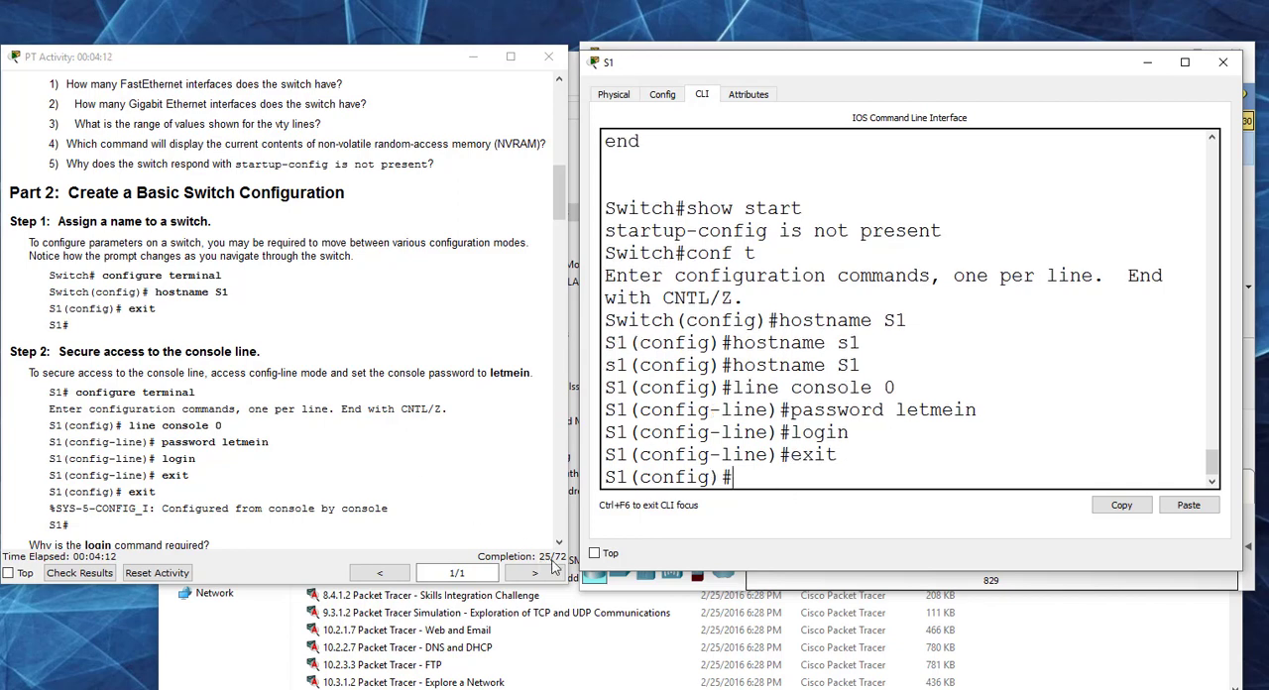
# Step: Following Step 3, leave configuration mode, exit the switch session and log back in with the console password
pyautogui.scroll(-3, 440, 440)
pyautogui.scroll(-3, 439, 439)
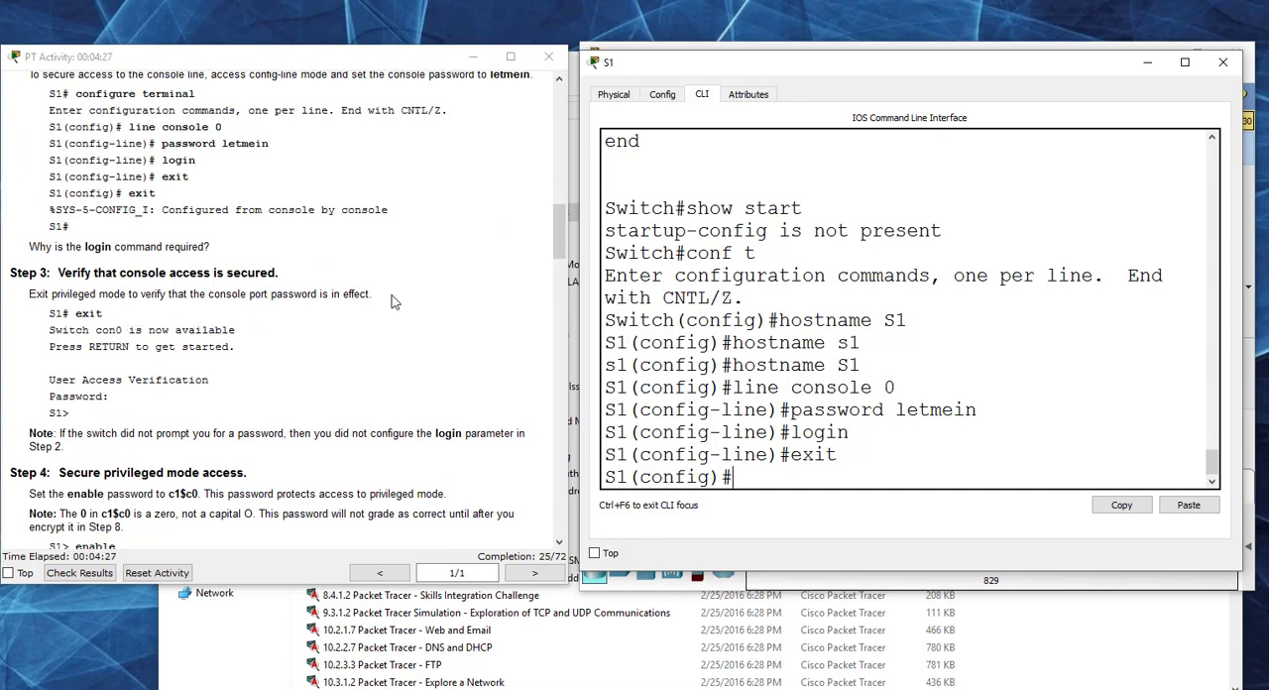
pyautogui.moveTo(397, 301); pyautogui.dragTo(219, 289)
pyautogui.click(754, 479)
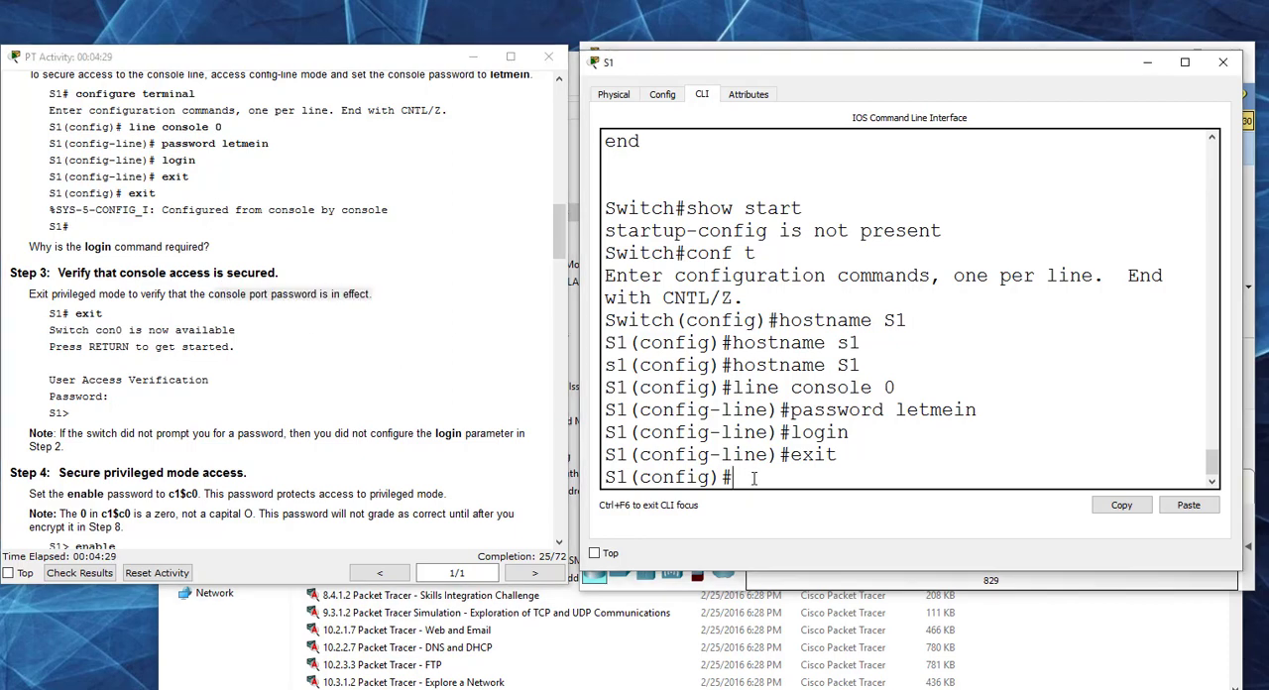
pyautogui.hotkey('ctrl', 'z')
pyautogui.write('exit')
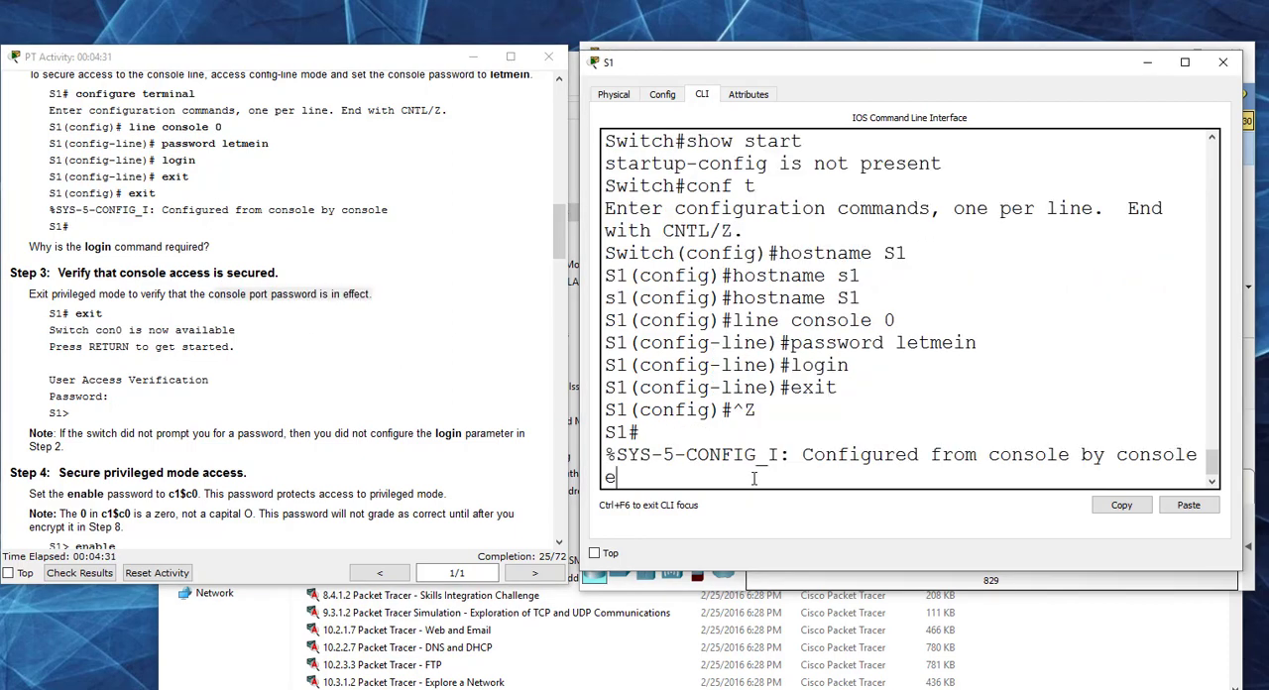
pyautogui.press('Return')
pyautogui.press('Return')
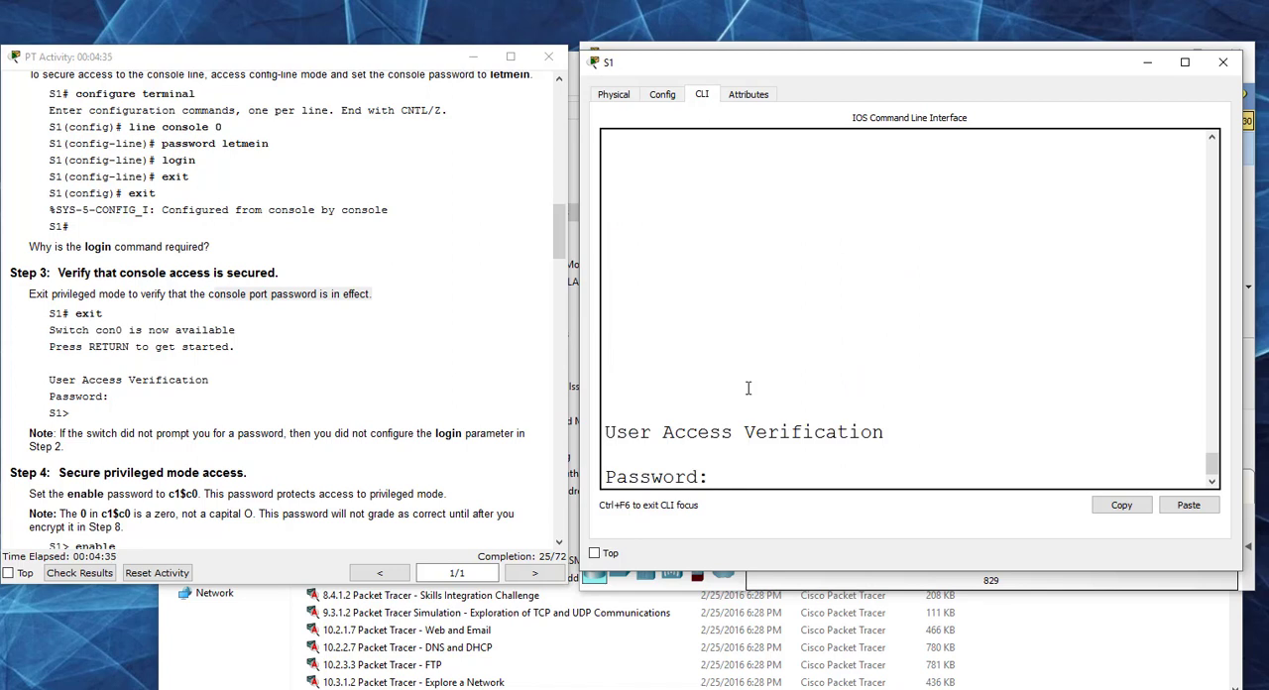
pyautogui.press('Return')
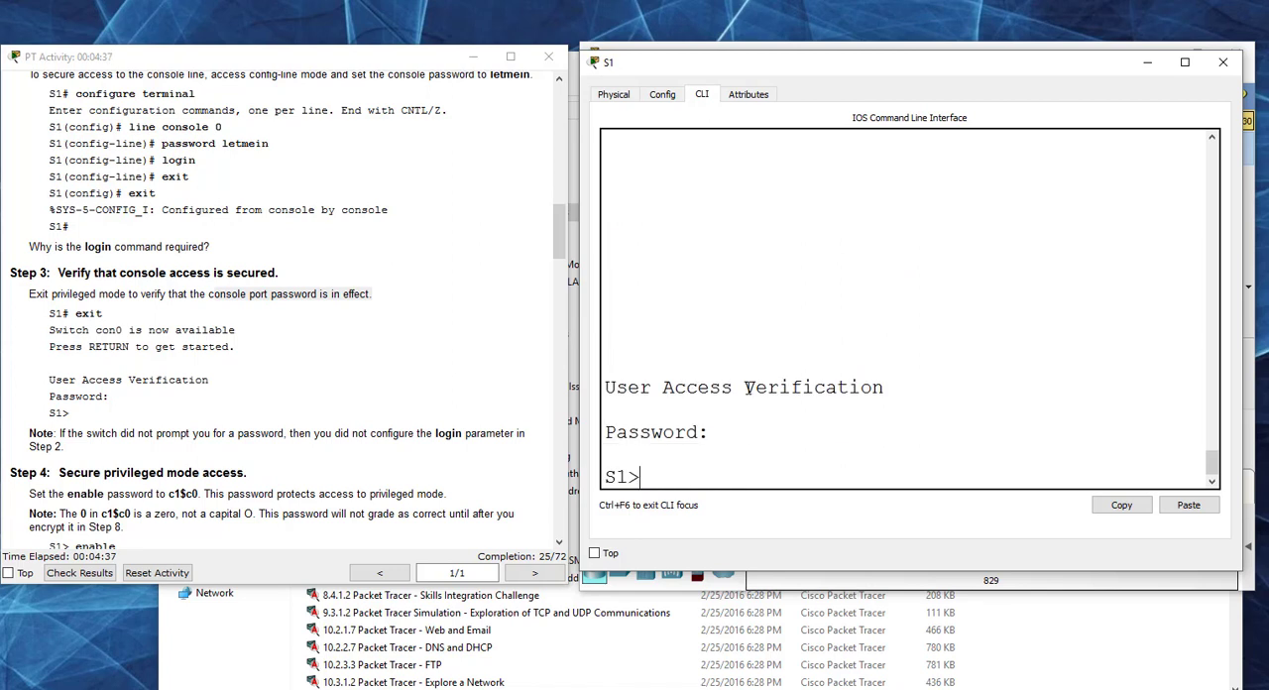
# Step: Enter privileged mode with en and global configuration mode with conf t
pyautogui.press('Return')
pyautogui.write('en')
pyautogui.press('Return')
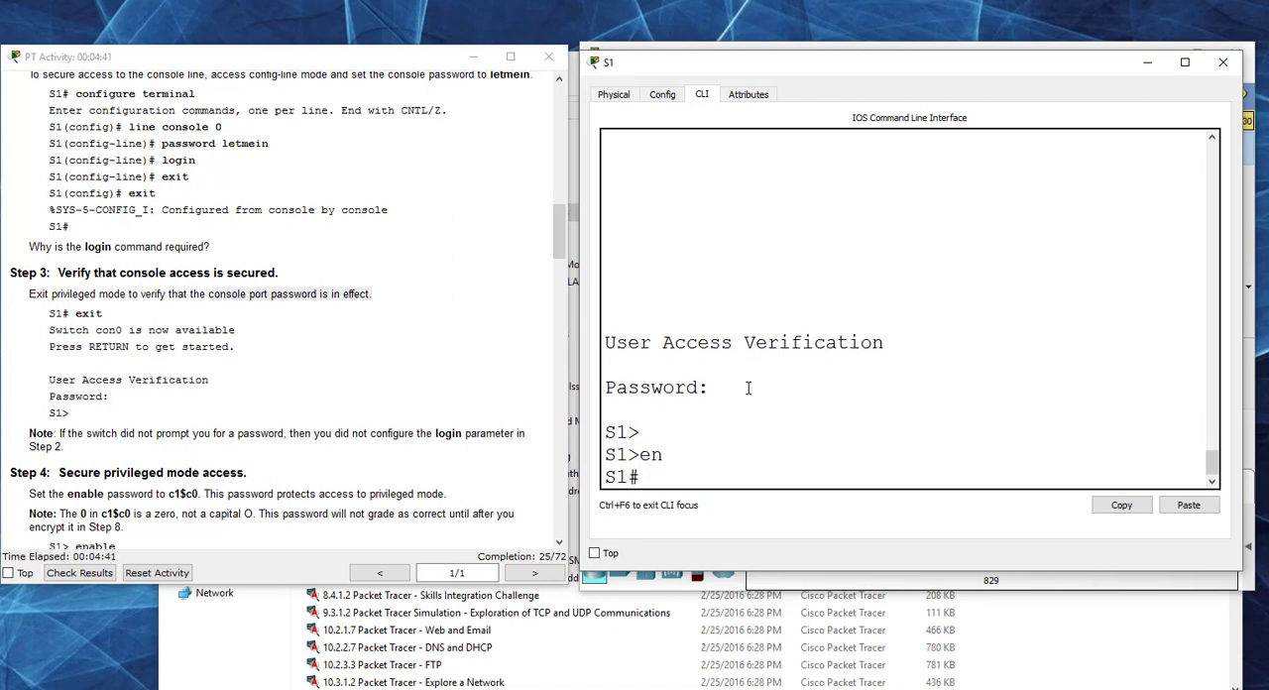
pyautogui.write('conf t')
pyautogui.press('Return')
# Step: Review Step 4 and try a plain-word enable password on S1 for privileged mode access
pyautogui.click(365, 359)
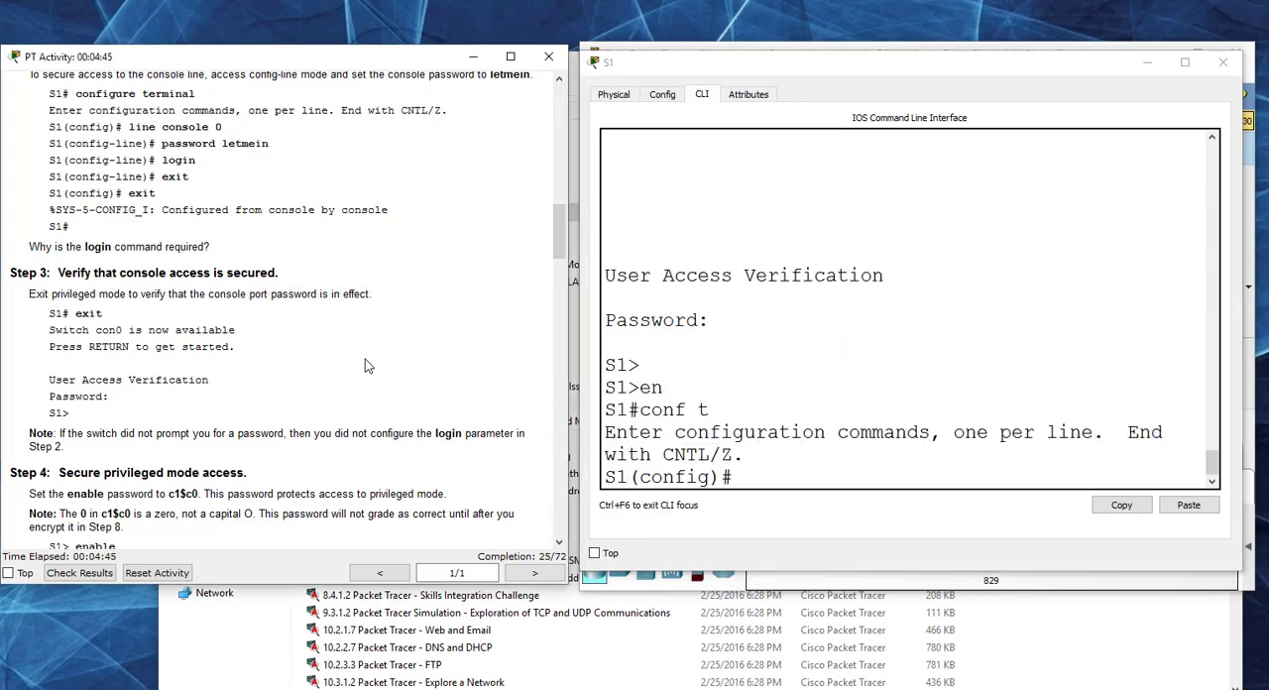
pyautogui.scroll(-5, 362, 359)
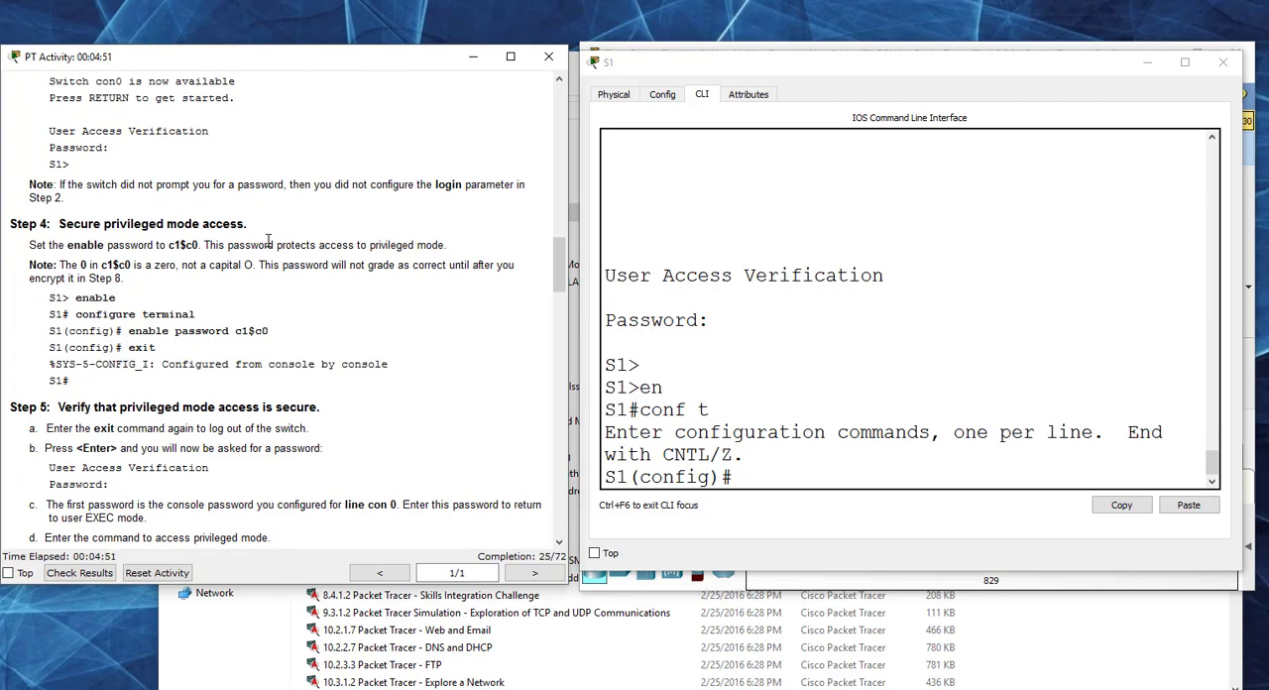
pyautogui.scroll(-1, 317, 256)
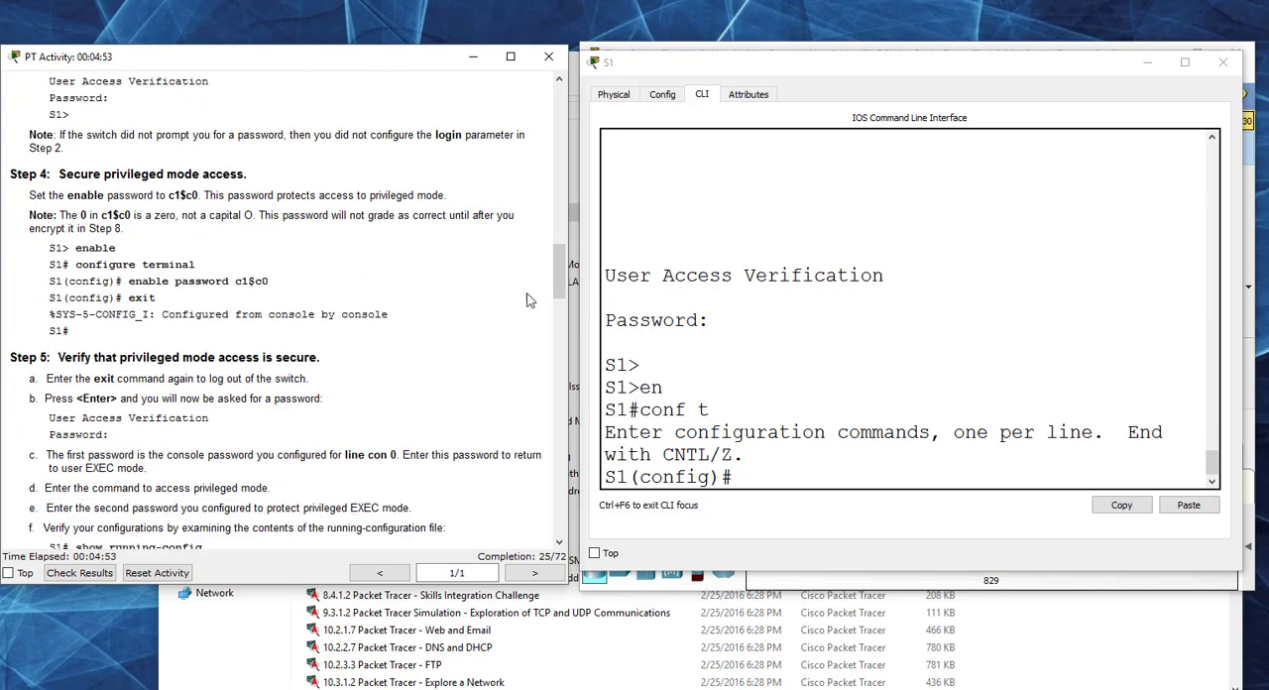
pyautogui.moveTo(561, 264); pyautogui.dragTo(563, 271)
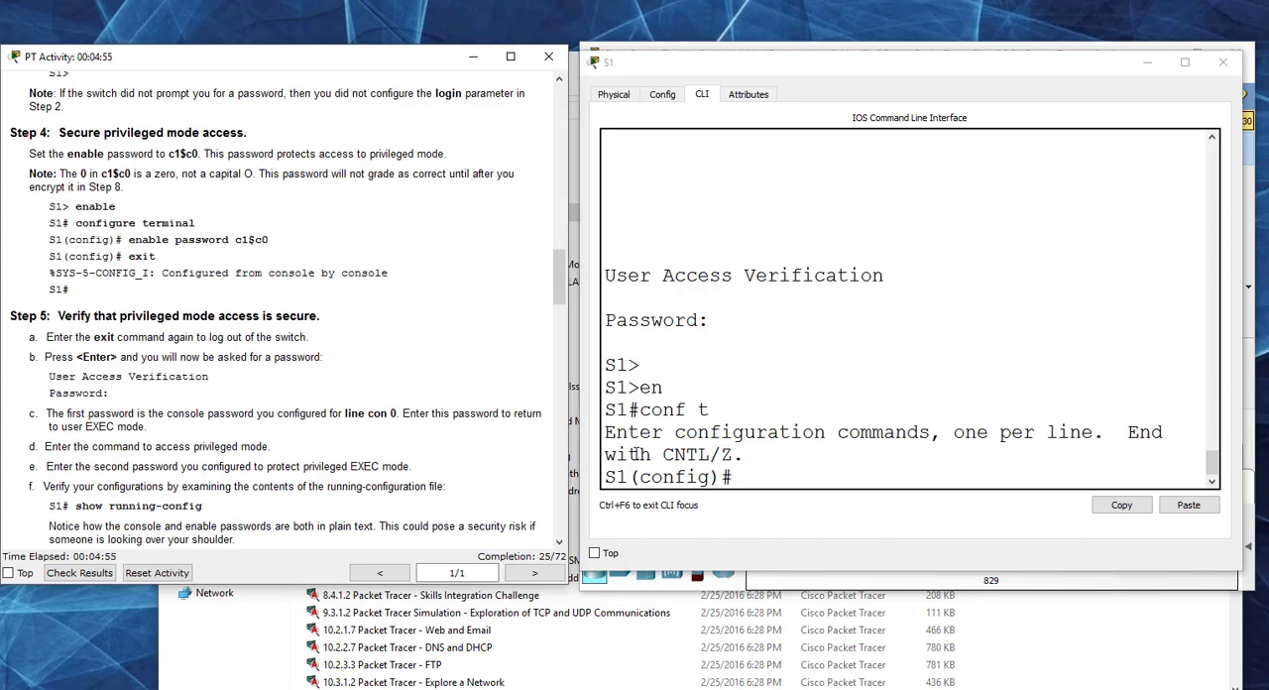
pyautogui.click(750, 477)
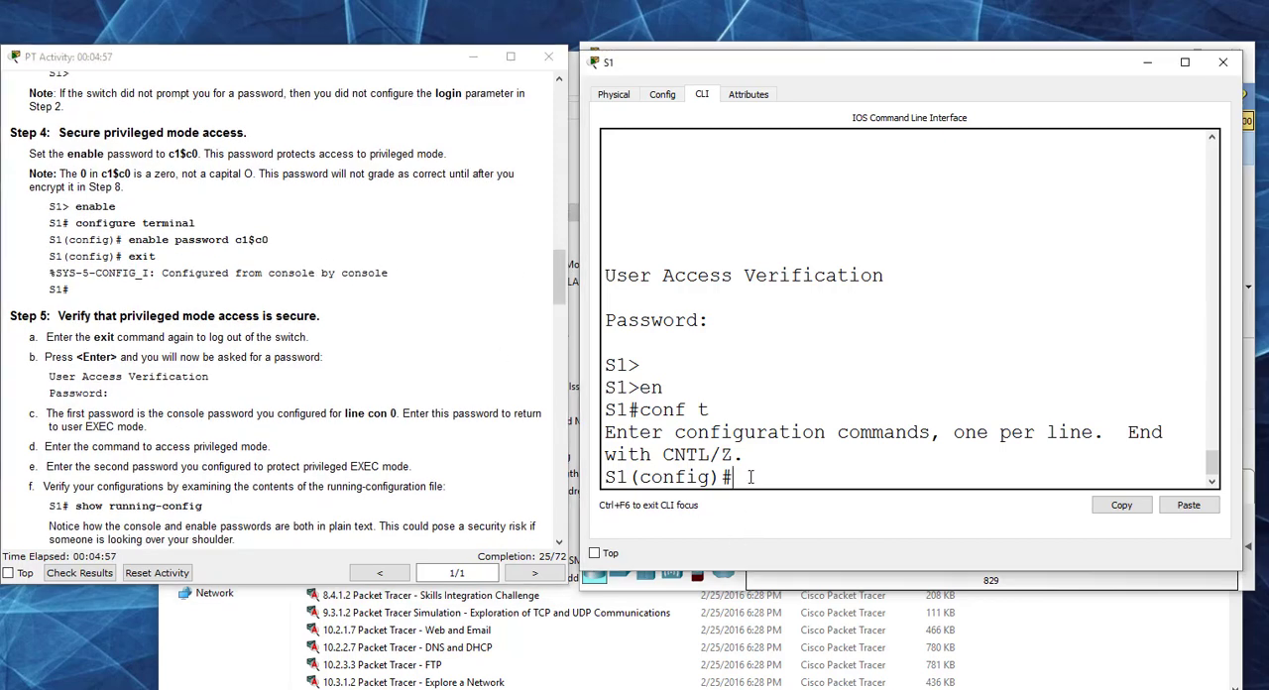
pyautogui.write('enable password ')
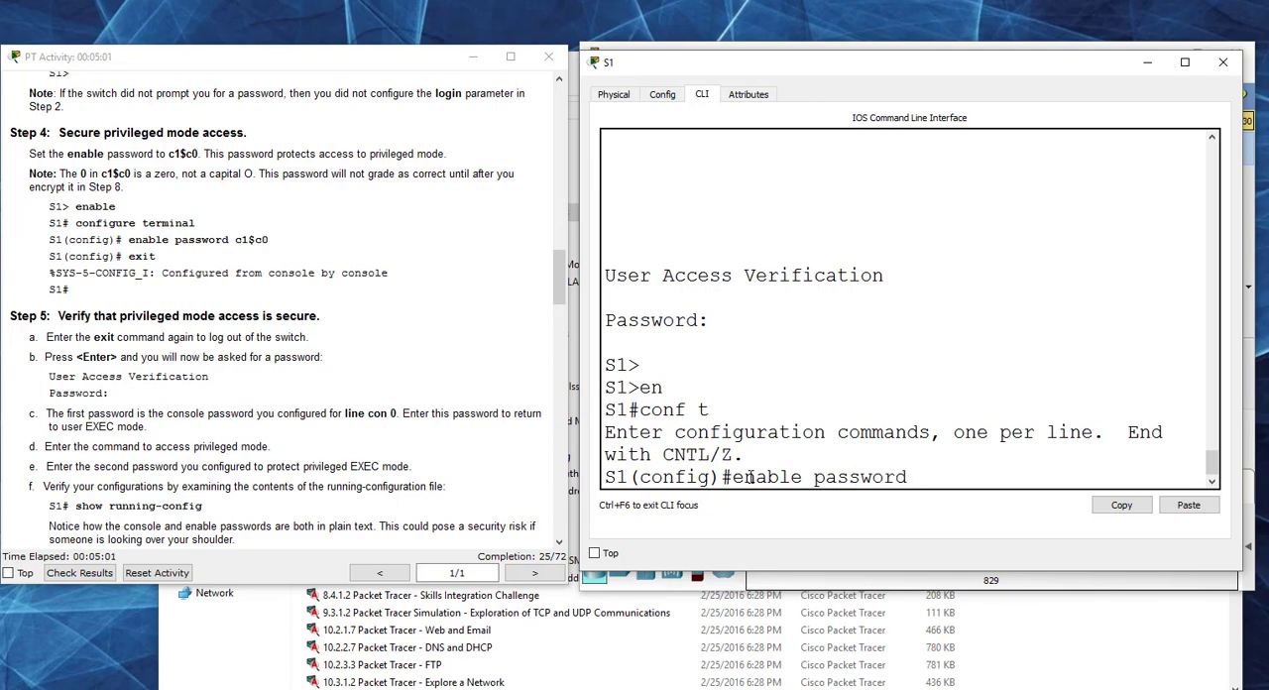
pyautogui.write('cisco')
pyautogui.press('Return')
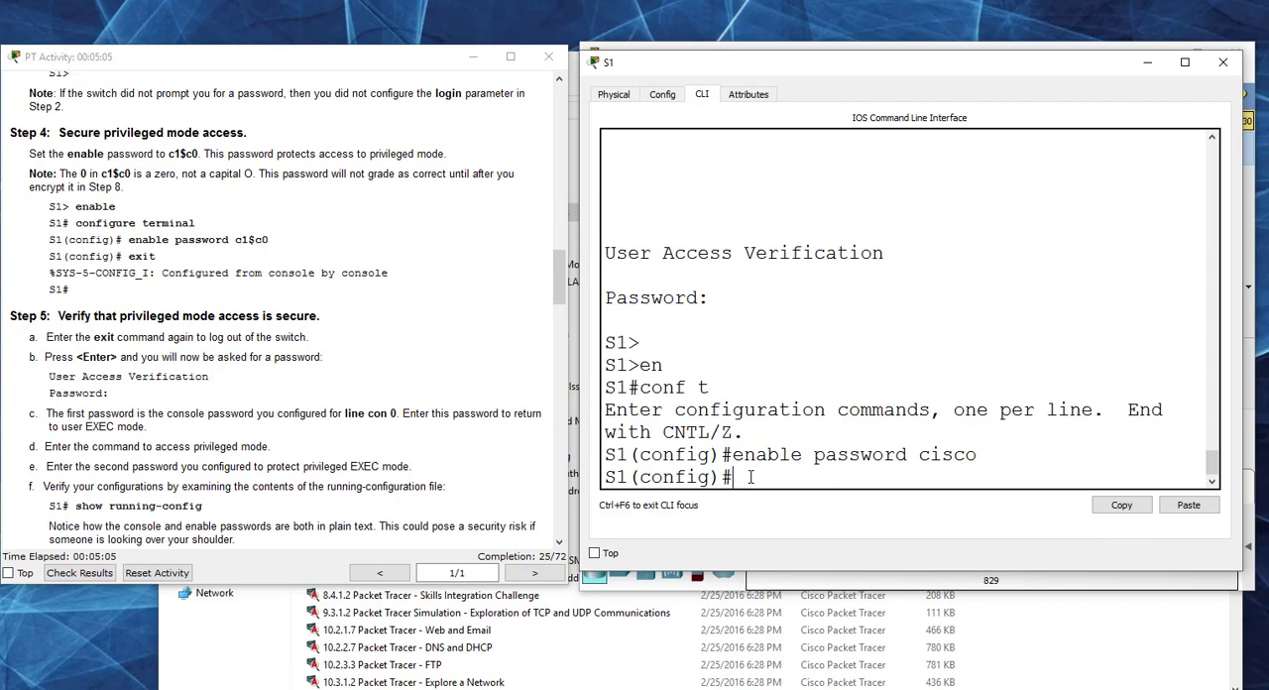
# Step: Display the running configuration with do show run, highlight its enable password line and stop the output
pyautogui.write('do show run\\')
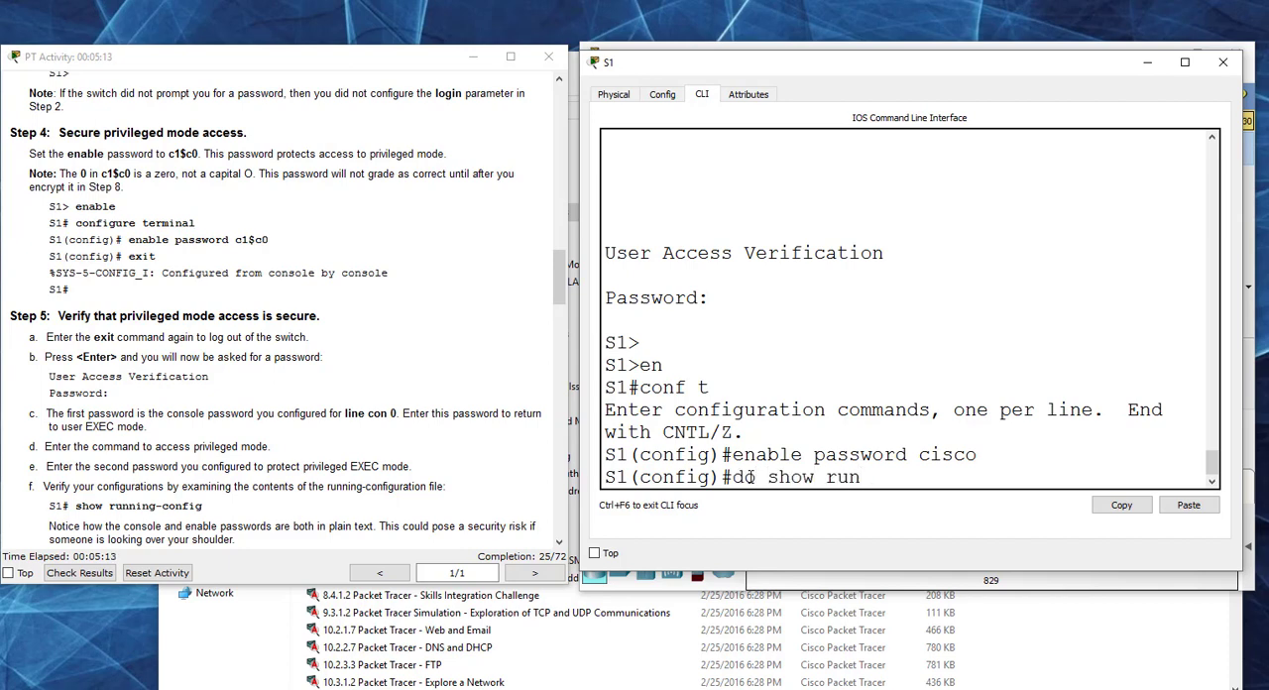
pyautogui.press('Return')
pyautogui.press('Up')
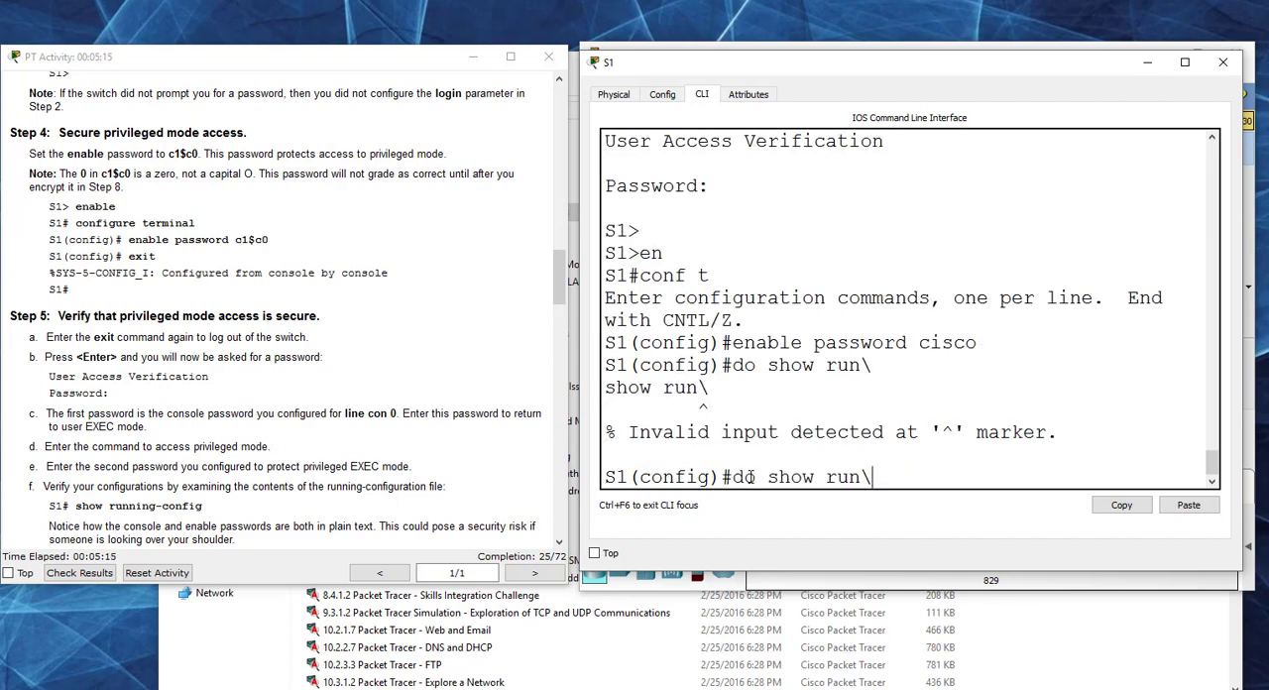
pyautogui.press('BackSpace')
pyautogui.press('Return')
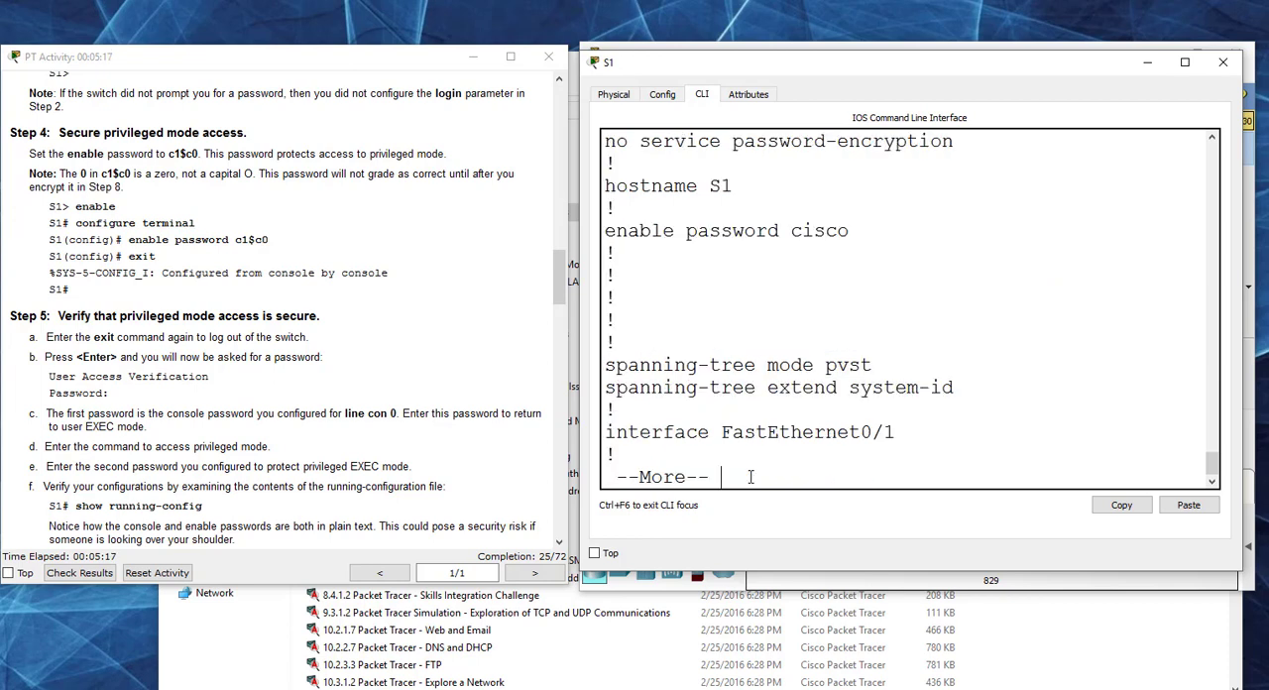
pyautogui.moveTo(869, 233); pyautogui.dragTo(605, 232)
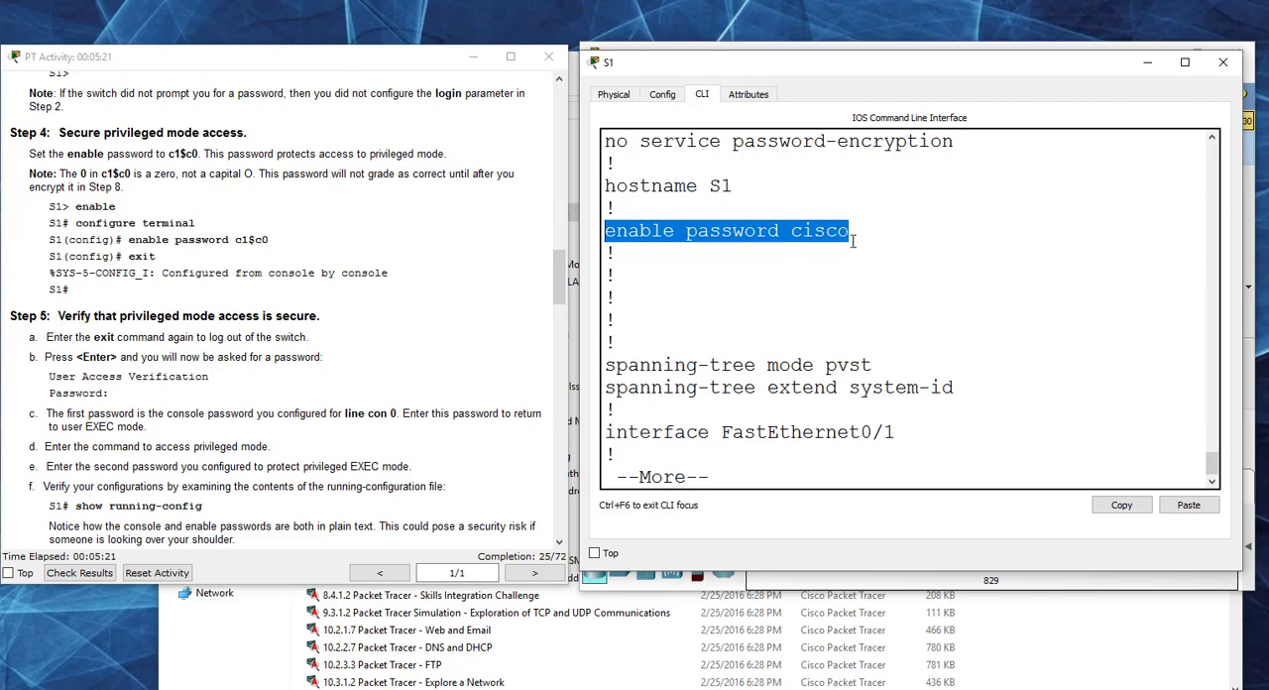
pyautogui.click(769, 468)
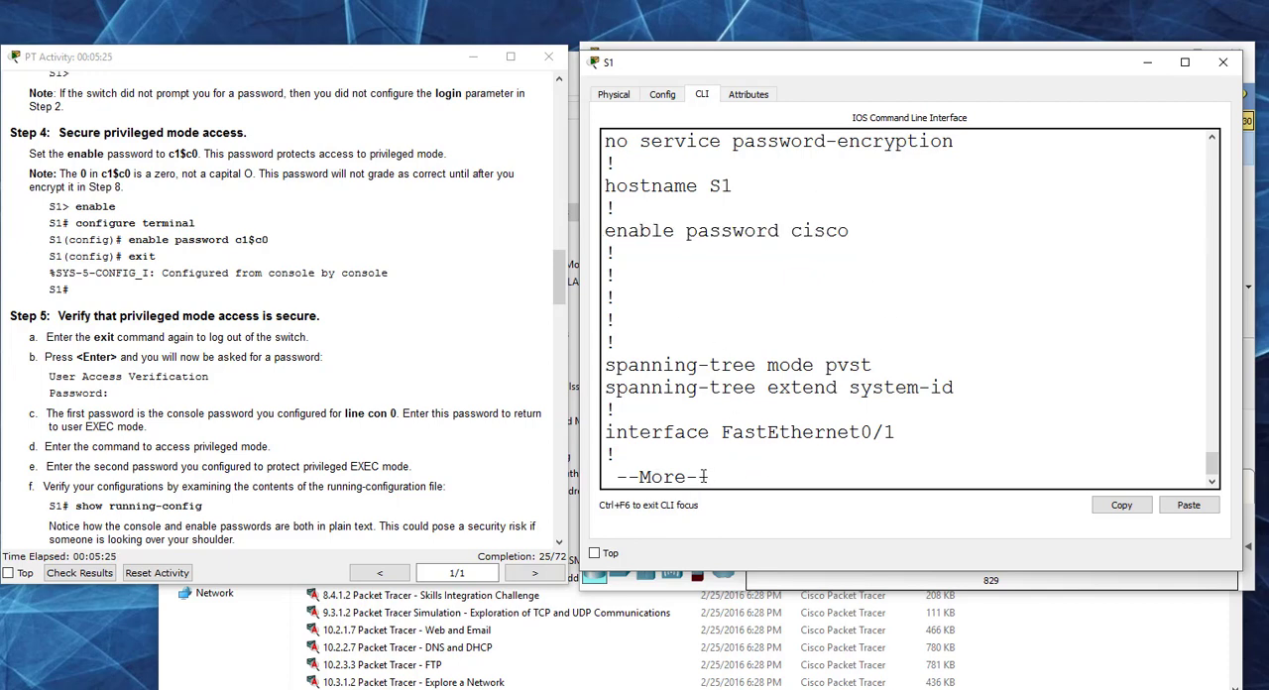
pyautogui.hotkey('ctrl', 'c')
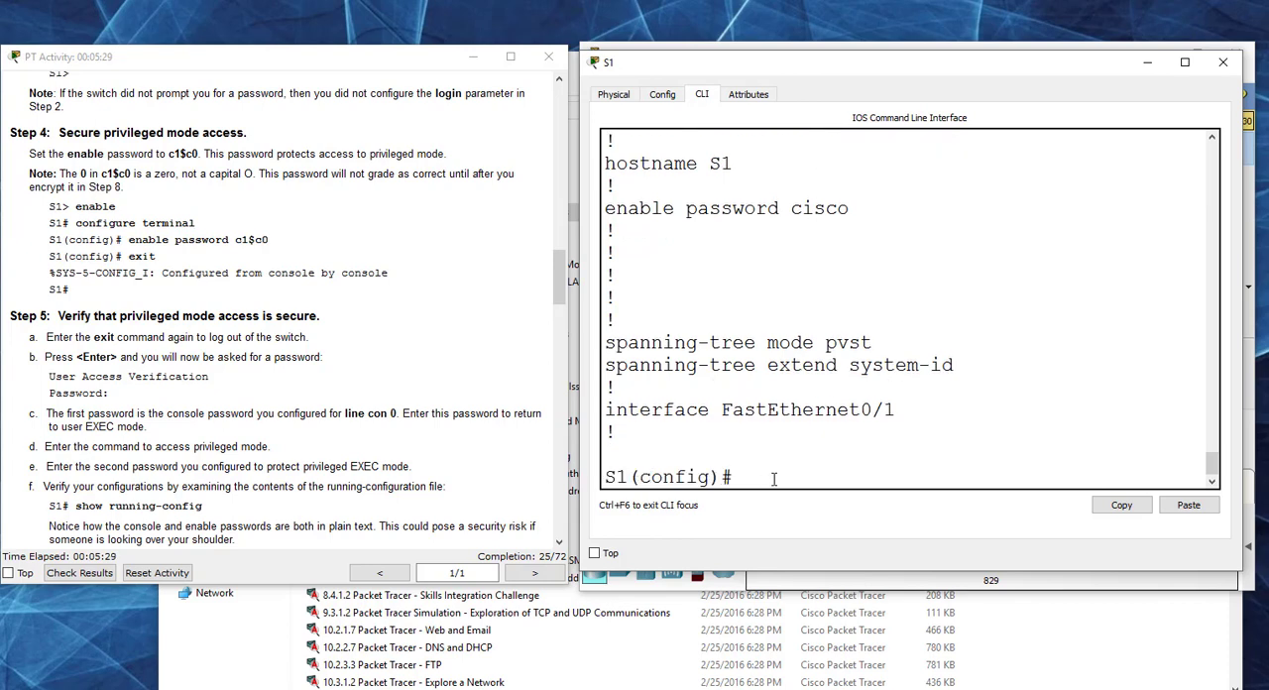
# Step: Replace S1's enable password with the one specified in Step 4
pyautogui.write('do show run')
pyautogui.press('BackSpace')
pyautogui.press('BackSpace')
pyautogui.press('BackSpace')
pyautogui.press('BackSpace')
pyautogui.press('BackSpace')
pyautogui.press('BackSpace')
pyautogui.press('BackSpace')
pyautogui.press('BackSpace')
pyautogui.press('BackSpace')
pyautogui.press('BackSpace')
pyautogui.press('BackSpace')
pyautogui.press('Up')
pyautogui.press('Up')
pyautogui.press('BackSpace')
pyautogui.press('BackSpace')
pyautogui.press('BackSpace')
pyautogui.press('BackSpace')
pyautogui.press('BackSpace')
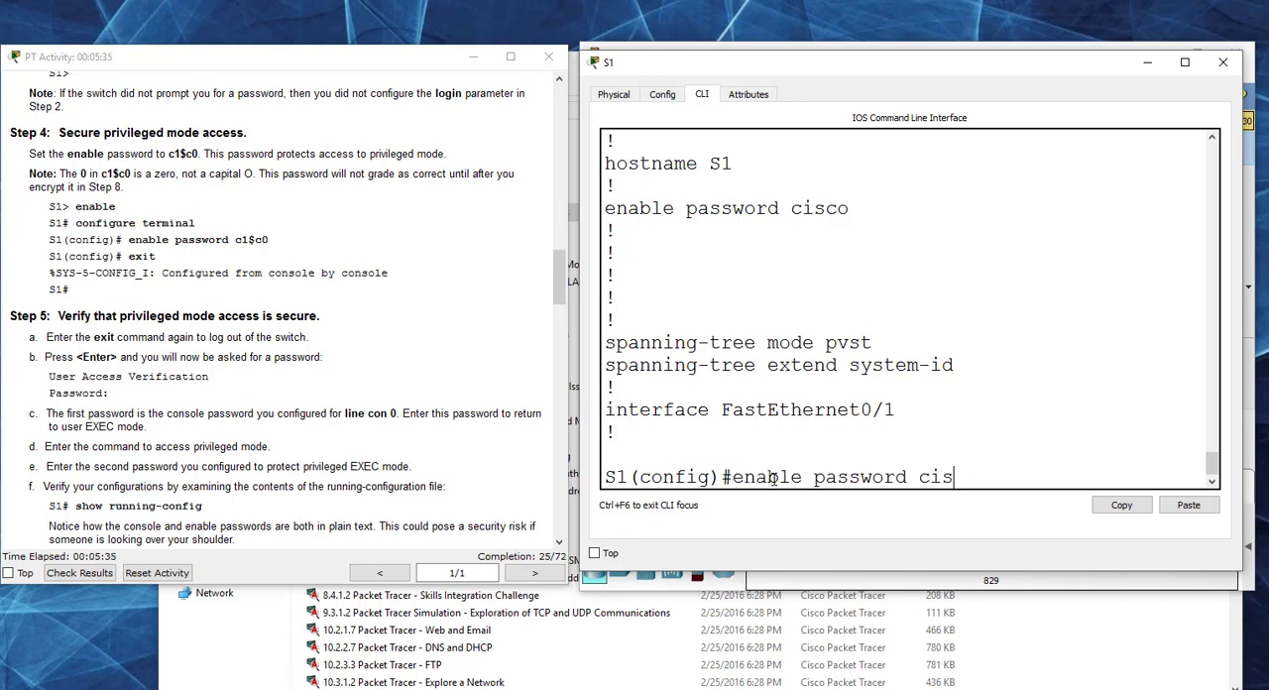
pyautogui.write('c1$c0')
pyautogui.press('Return')
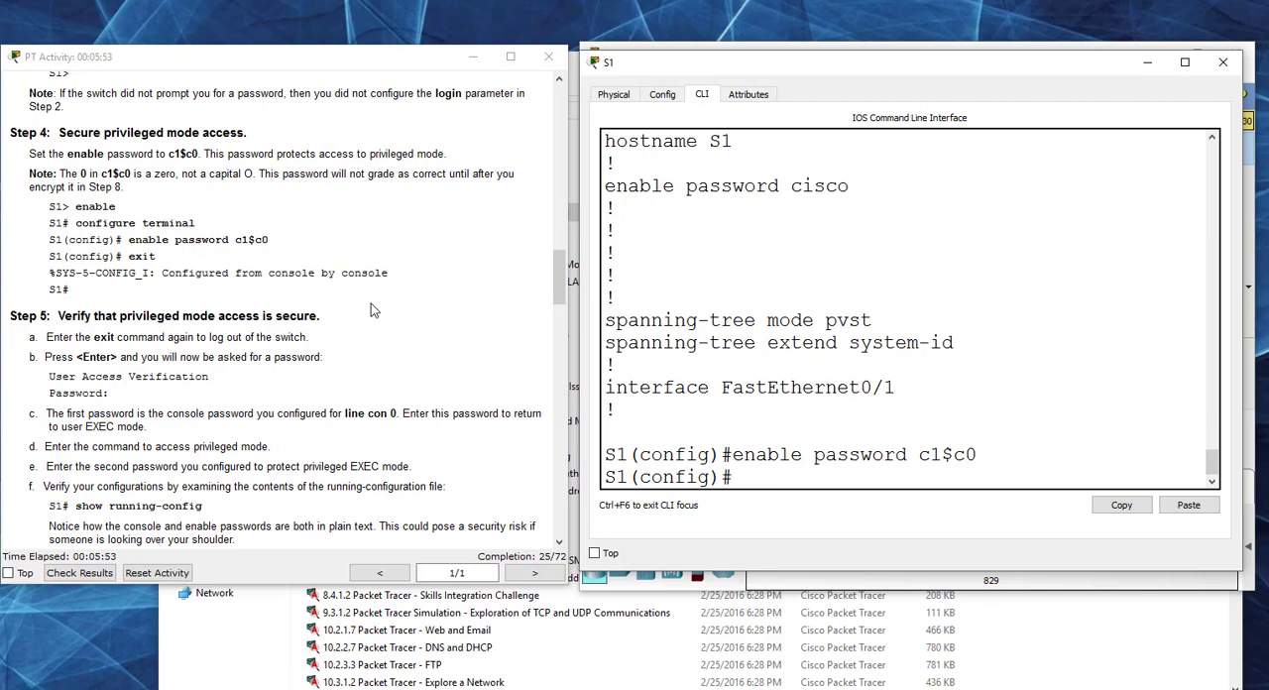
# Step: Read through Steps 5 and 6 and configure S1's encrypted enable secret password with the value specified in Step 6
pyautogui.click(402, 310)
pyautogui.scroll(-3, 402, 310)
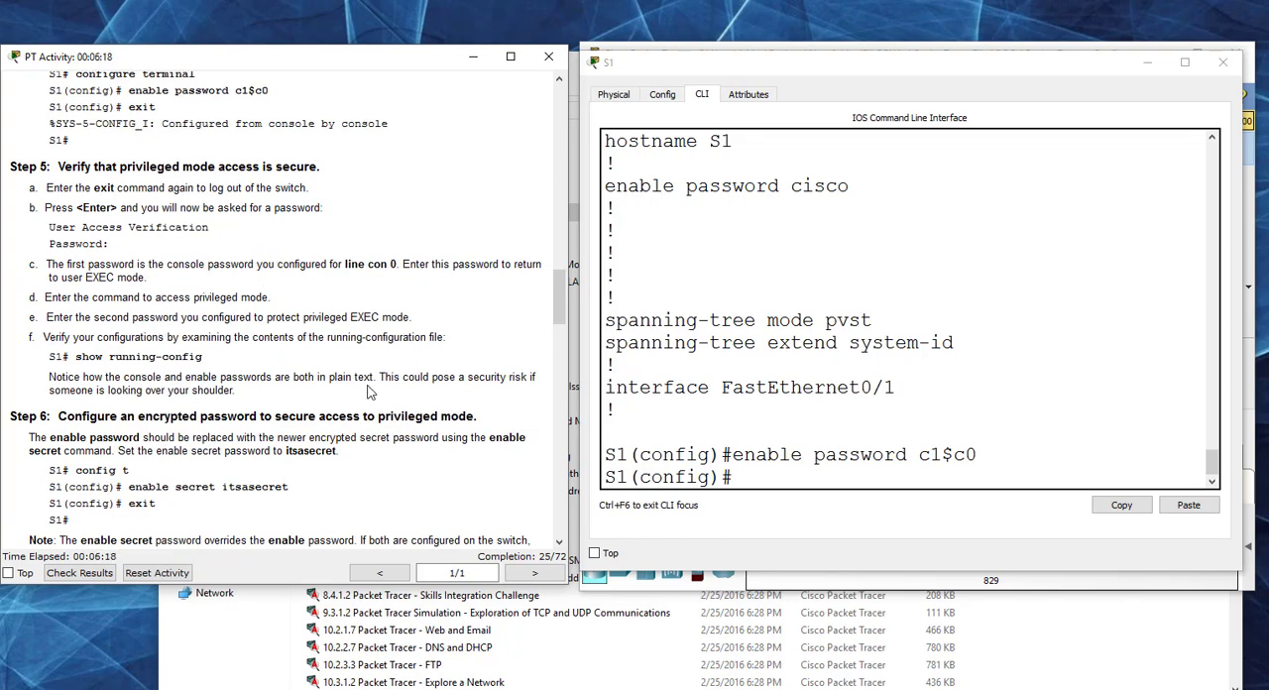
pyautogui.scroll(-4, 263, 417)
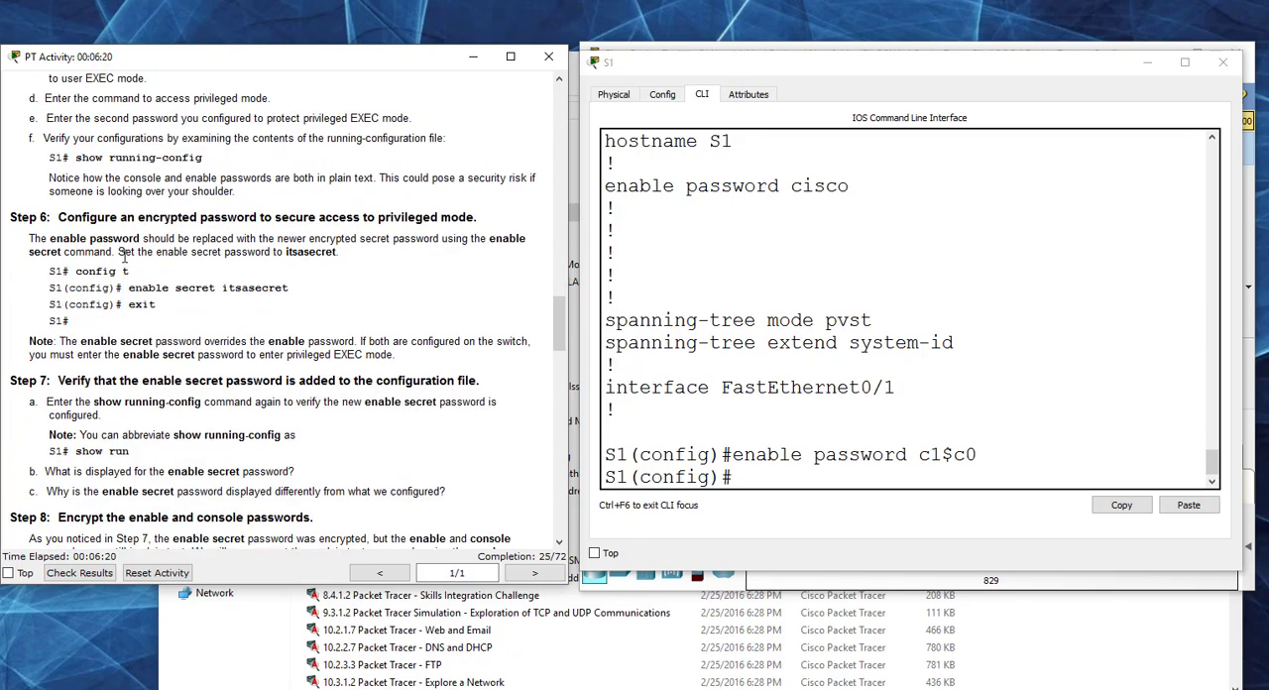
pyautogui.scroll(-1, 206, 310)
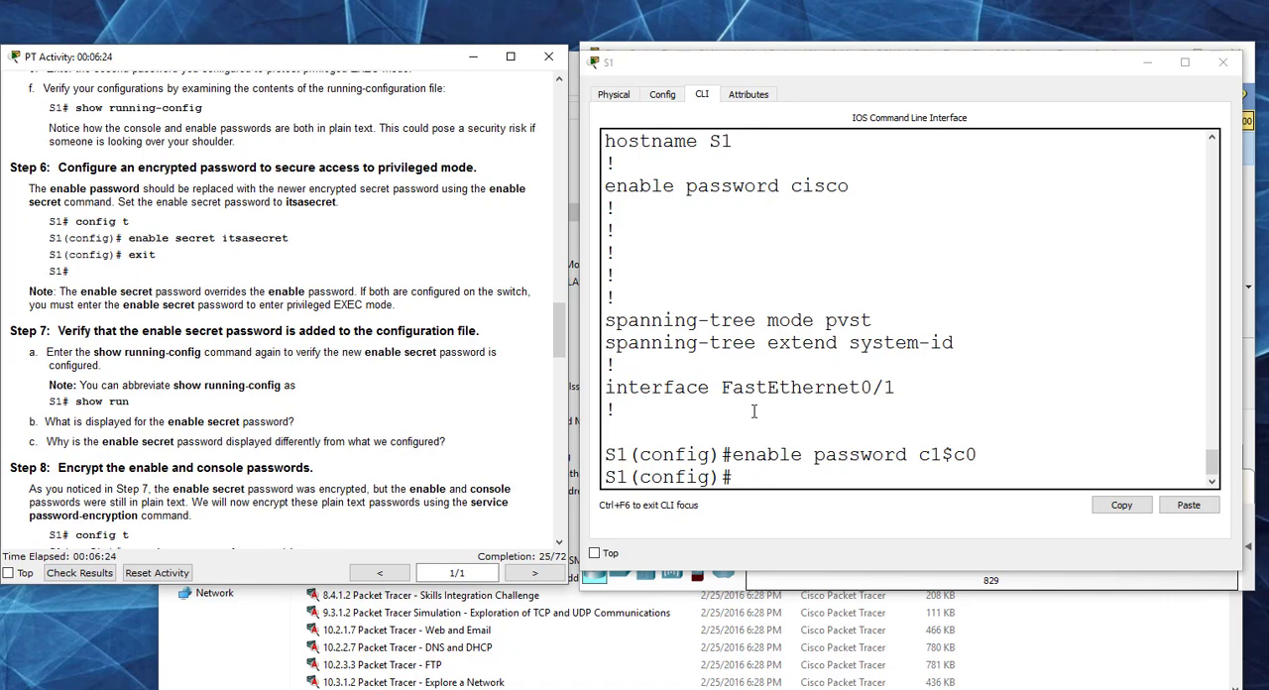
pyautogui.click(759, 477)
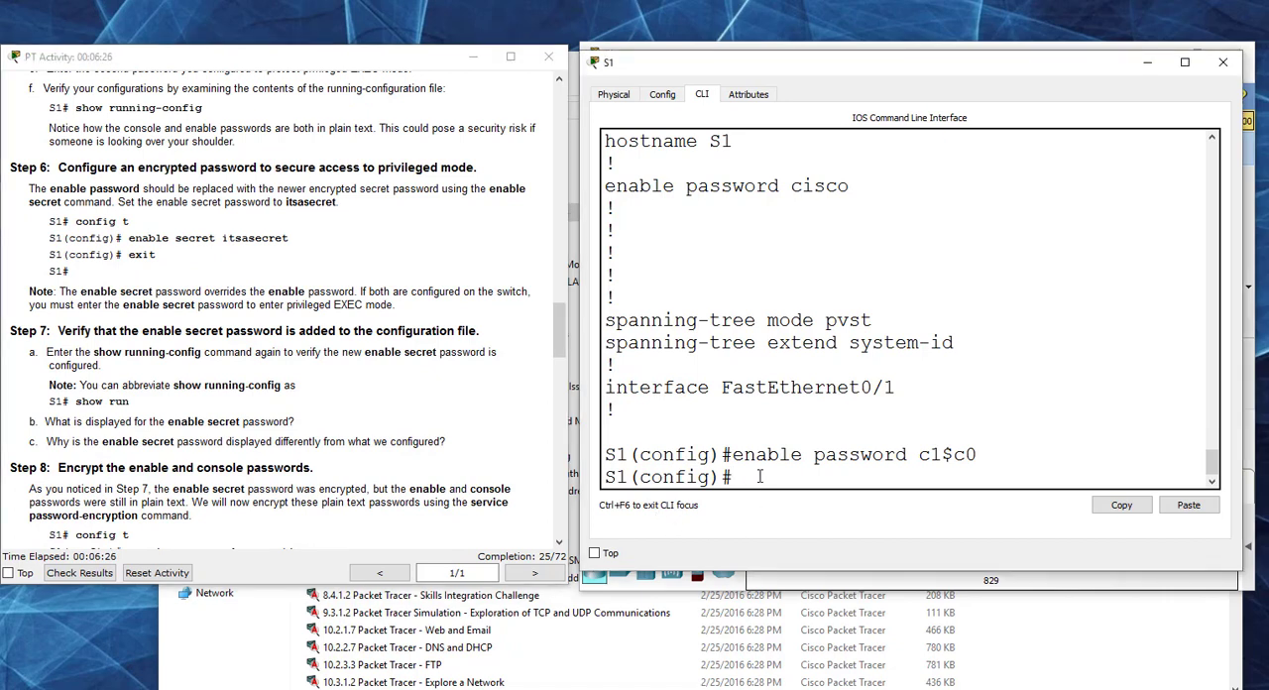
pyautogui.write('enable secret')
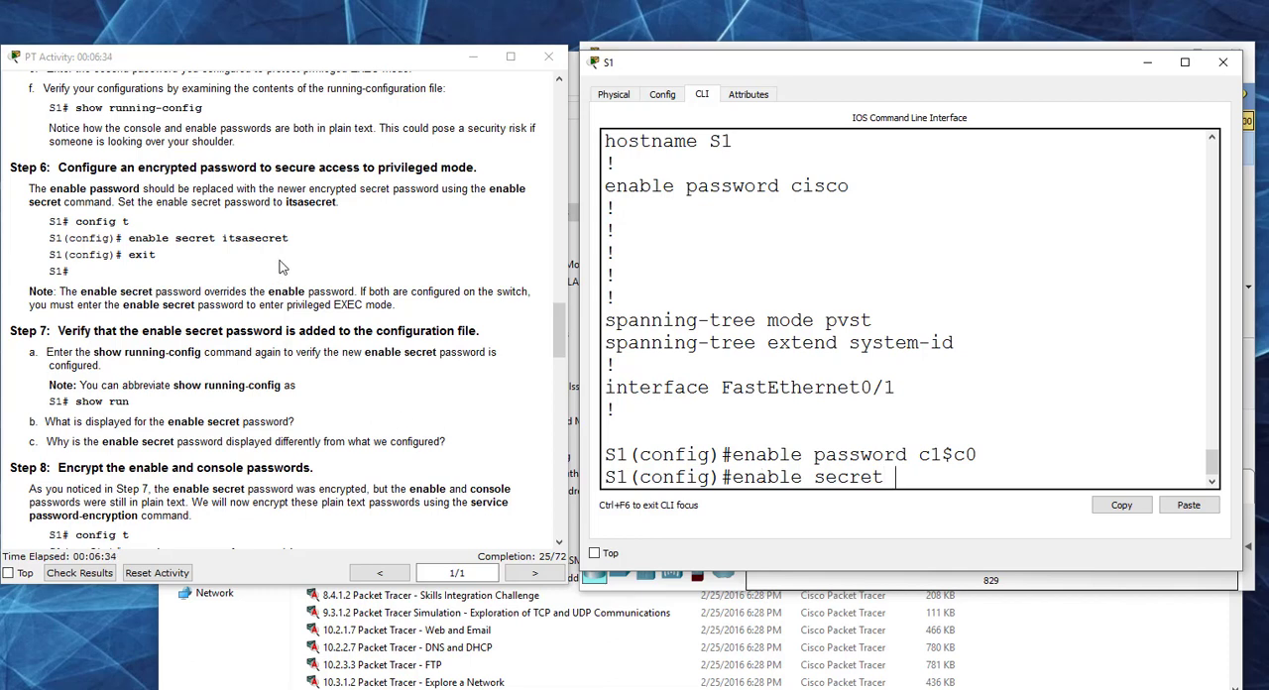
pyautogui.write('itsasecret')
pyautogui.press('Return')
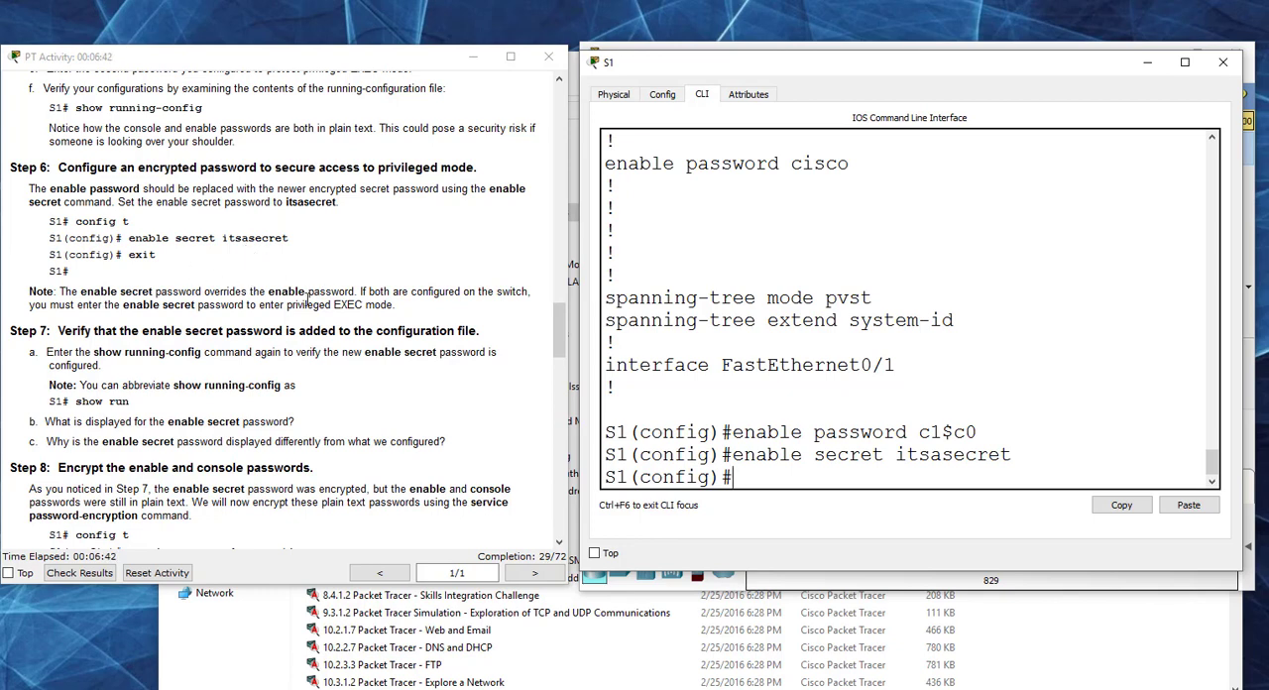
# Step: Display the running configuration with do show run and highlight the enable secret and enable password values to compare them
pyautogui.write('ex')
pyautogui.press('BackSpace')
pyautogui.press('BackSpace')
pyautogui.write('do show run')
pyautogui.press('Return')
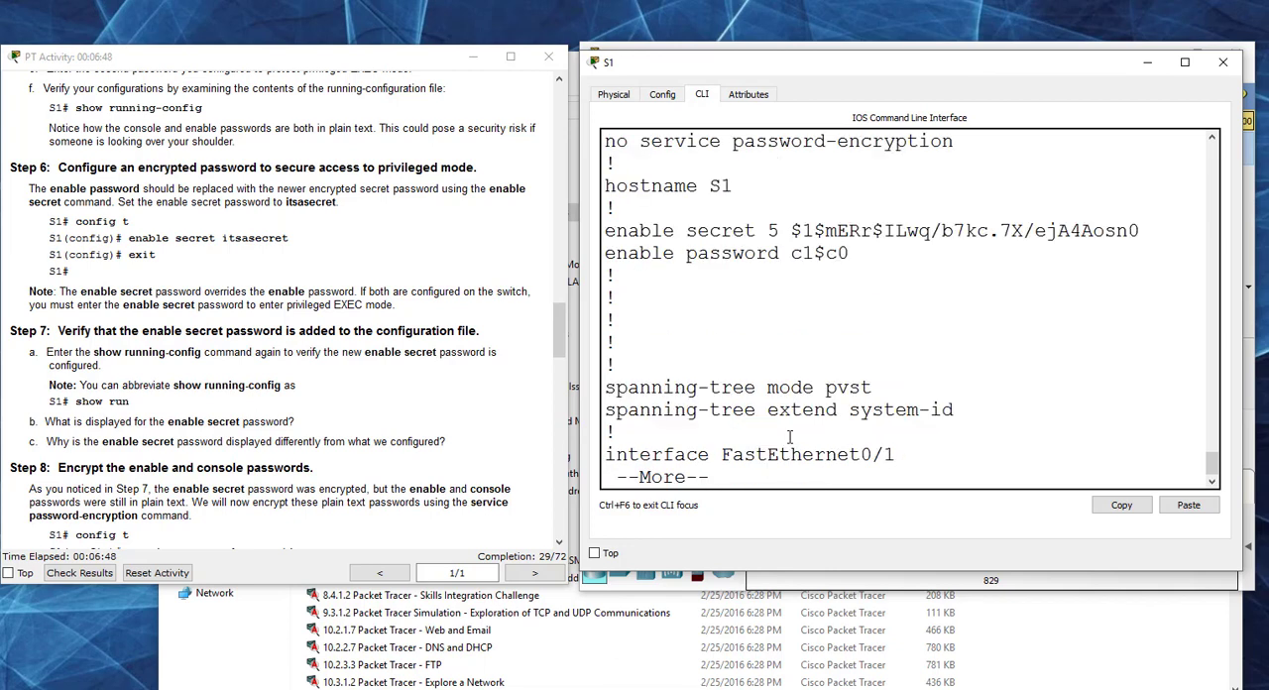
pyautogui.moveTo(1143, 230); pyautogui.dragTo(790, 231)
pyautogui.moveTo(854, 253); pyautogui.dragTo(790, 255)
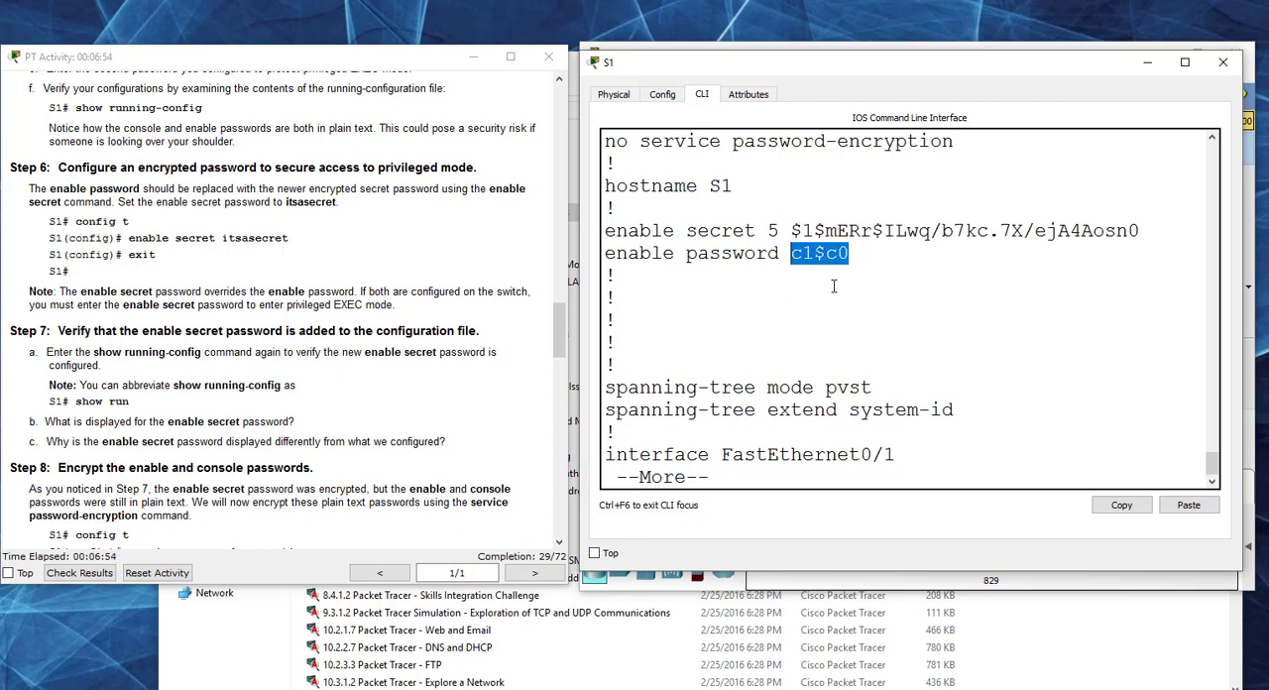
pyautogui.moveTo(791, 230); pyautogui.dragTo(1130, 231)
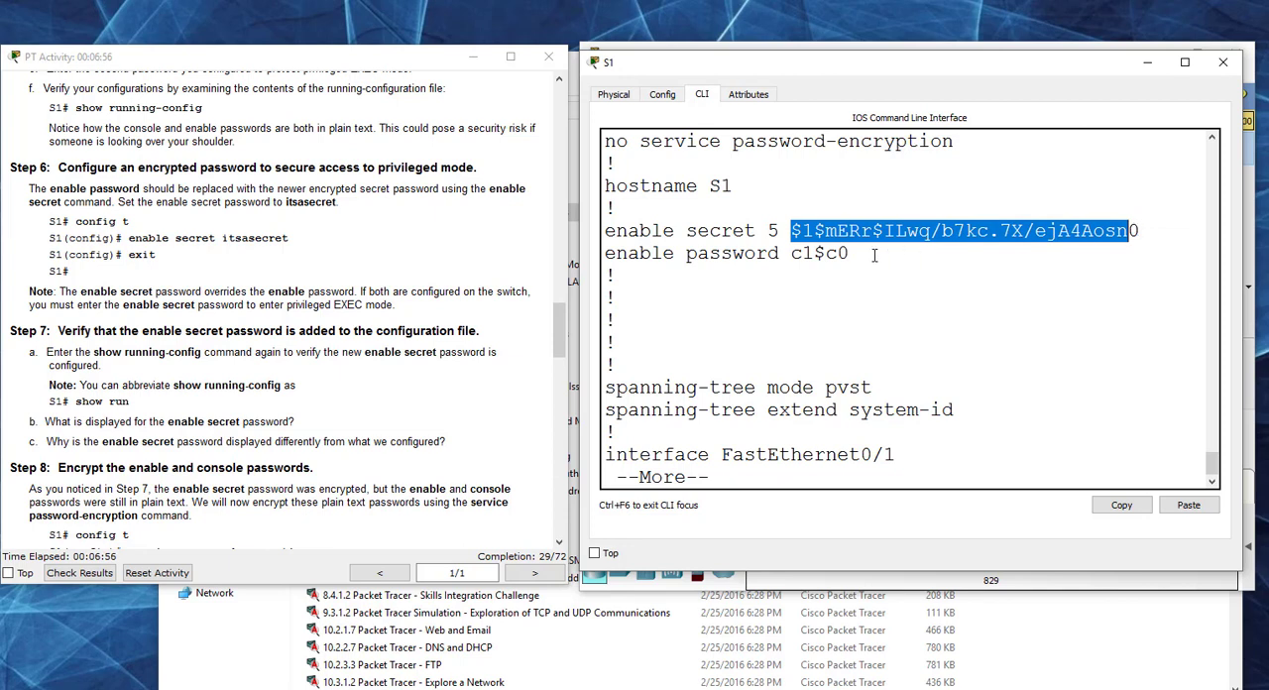
pyautogui.moveTo(875, 254); pyautogui.dragTo(790, 254)
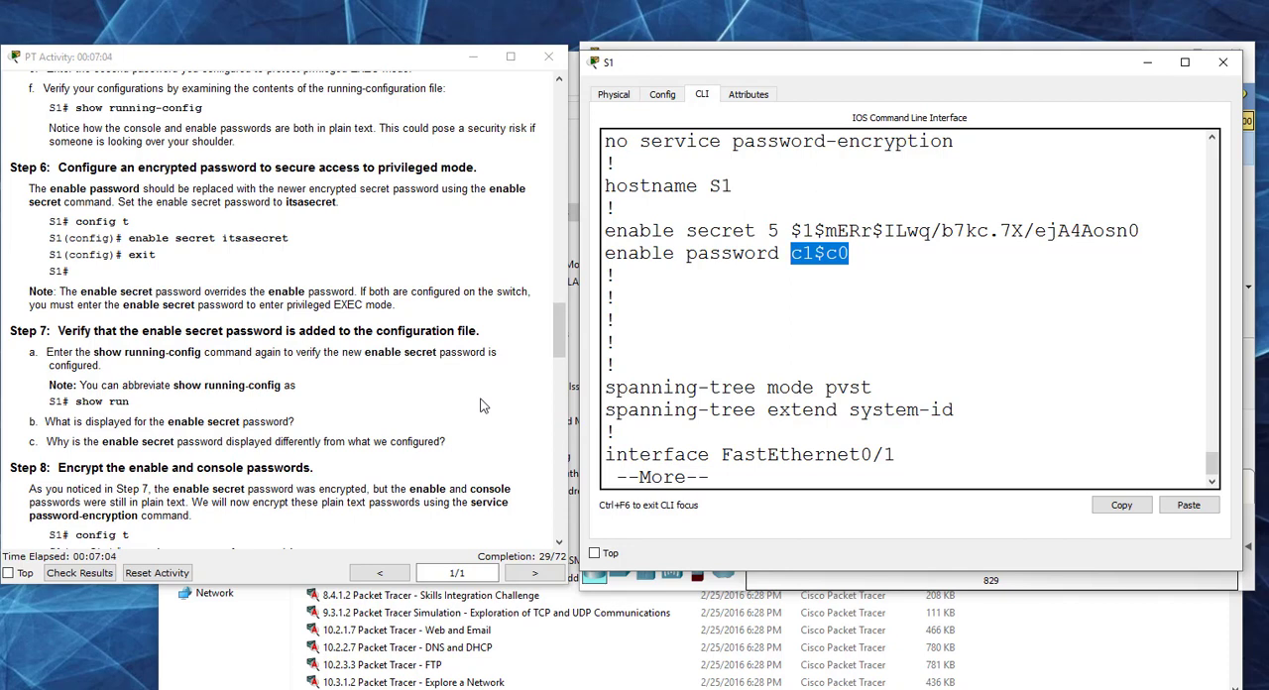
# Step: Review Steps 7 and 8, then page through the rest of the running configuration and highlight the console line's password entry
pyautogui.moveTo(555, 327); pyautogui.dragTo(556, 348)
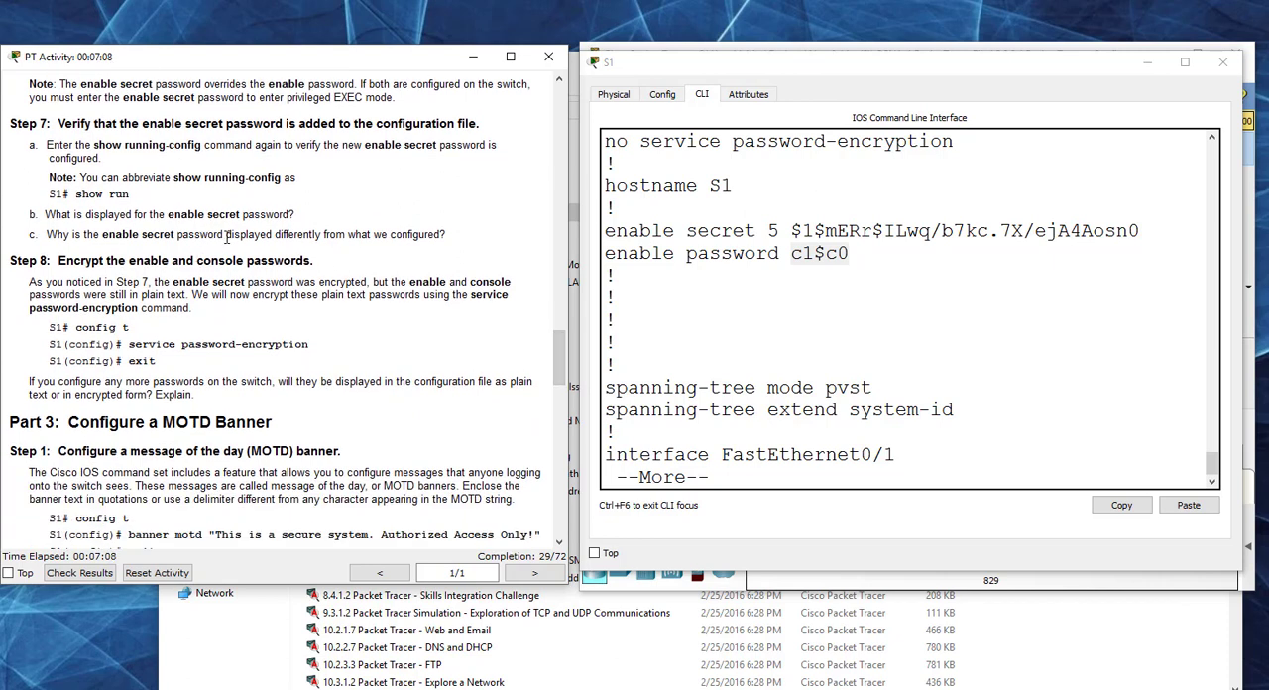
pyautogui.moveTo(448, 236); pyautogui.dragTo(14, 151)
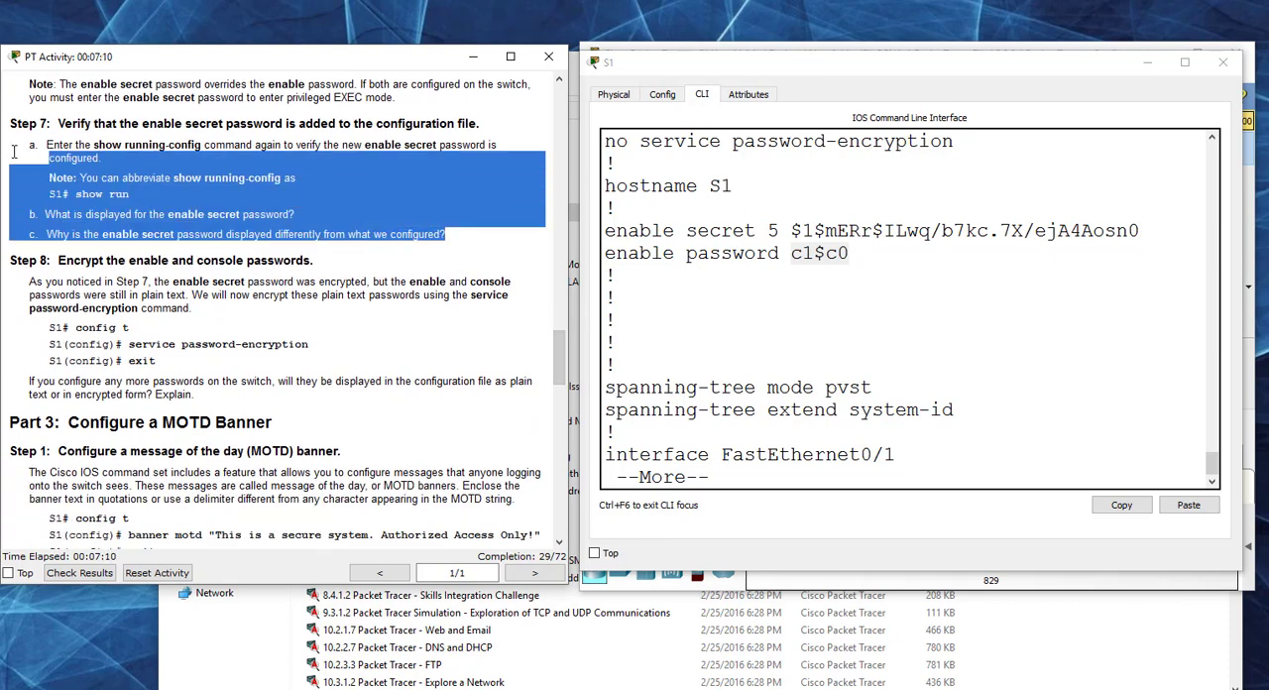
pyautogui.click(290, 317)
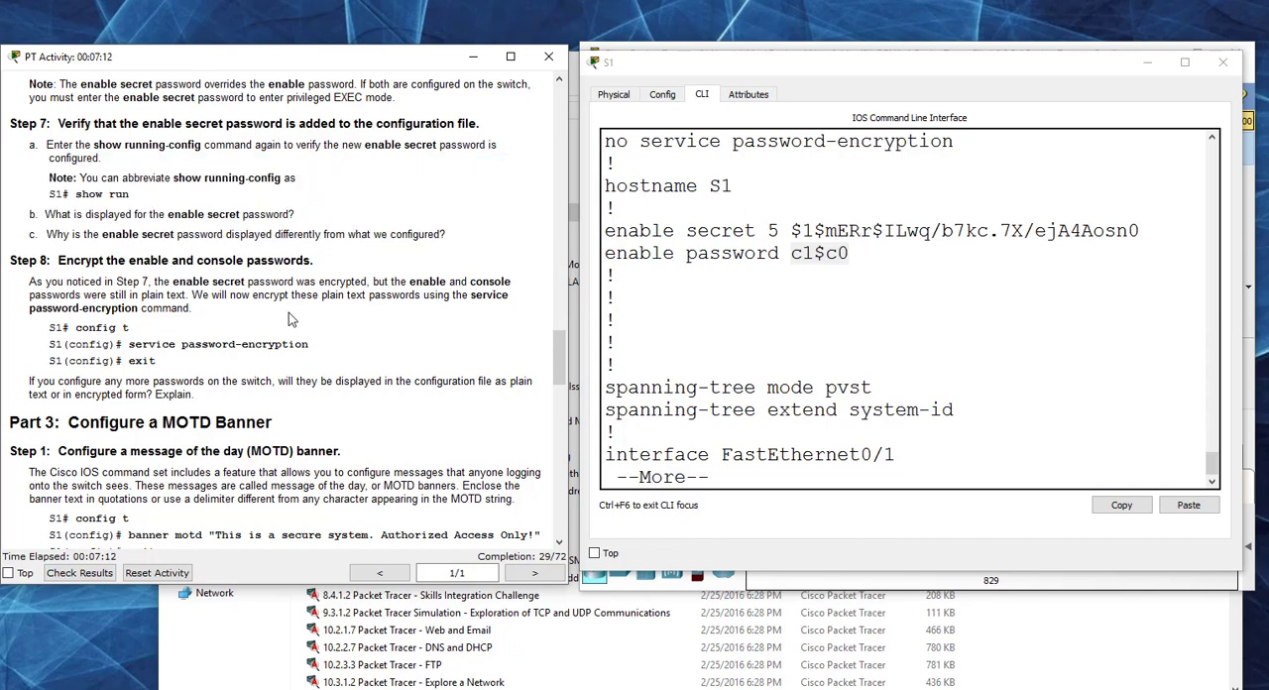
pyautogui.scroll(-1, 253, 297)
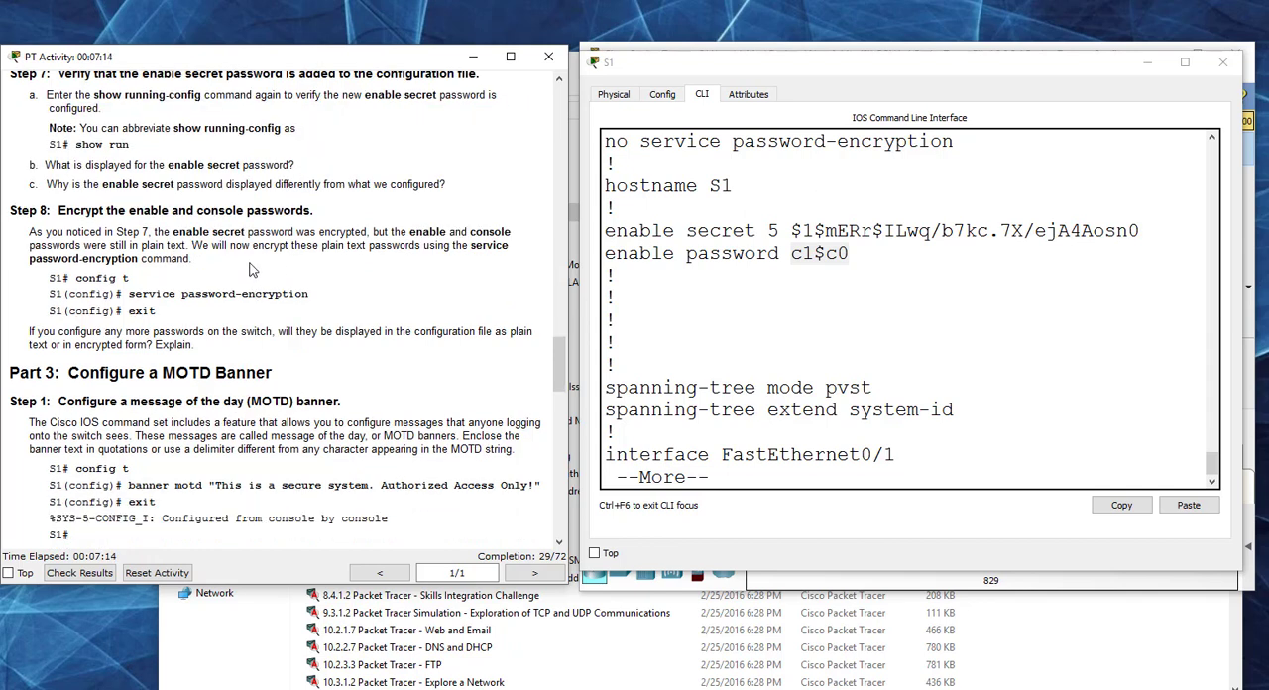
pyautogui.click(819, 328)
pyautogui.press('space')
pyautogui.press('space')
pyautogui.press('space')
pyautogui.press('space')
pyautogui.press('space')
pyautogui.press('space')
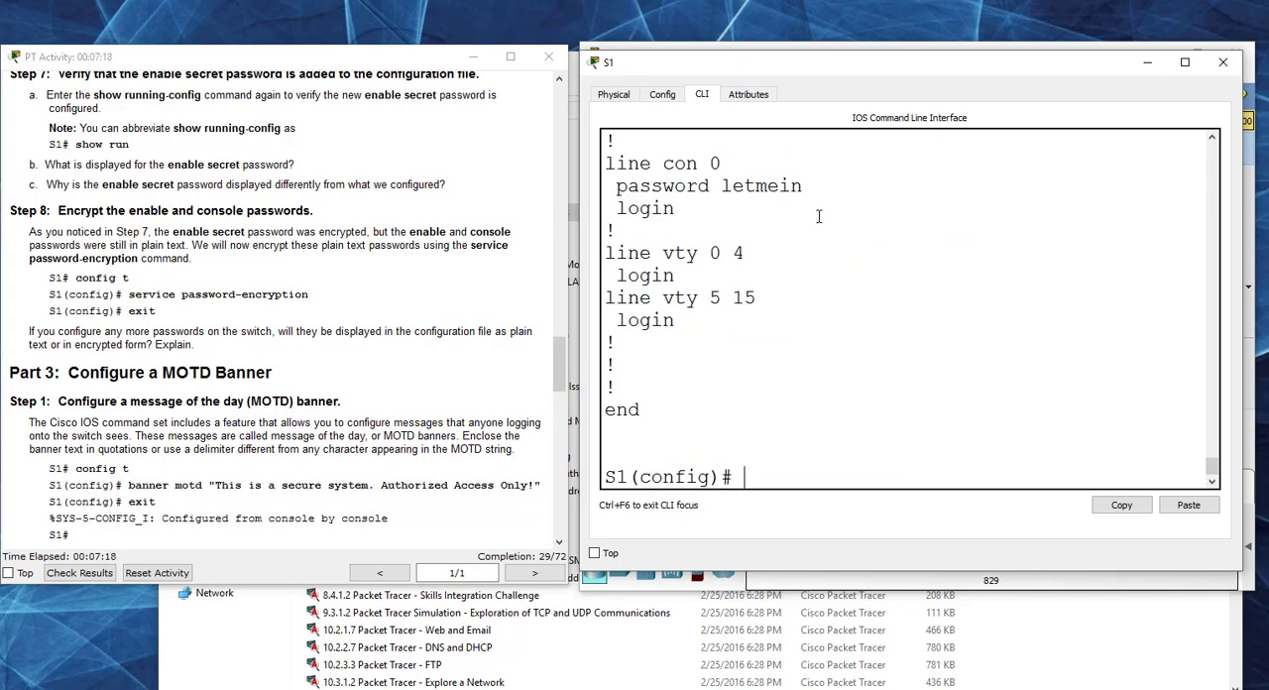
pyautogui.scroll(1, 816, 223)
pyautogui.moveTo(803, 236); pyautogui.dragTo(601, 235)
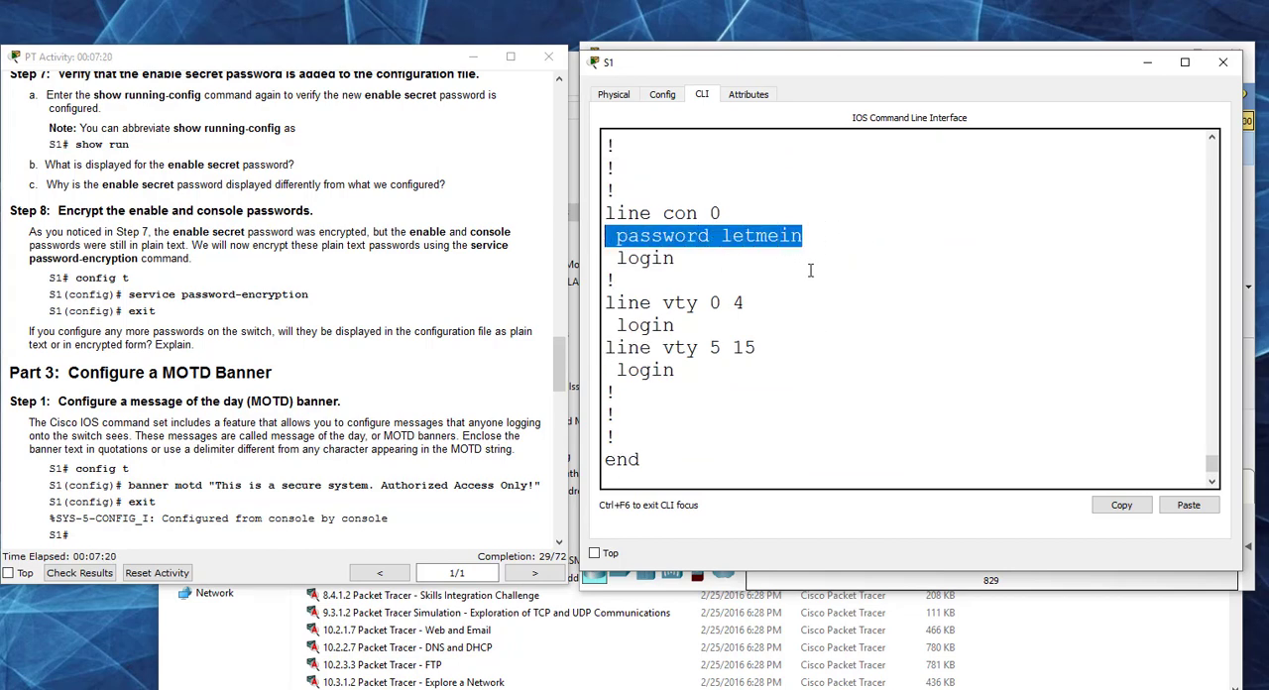
# Step: Encrypt S1's plain-text enable and console passwords with the service password-encryption command
pyautogui.click(684, 468)
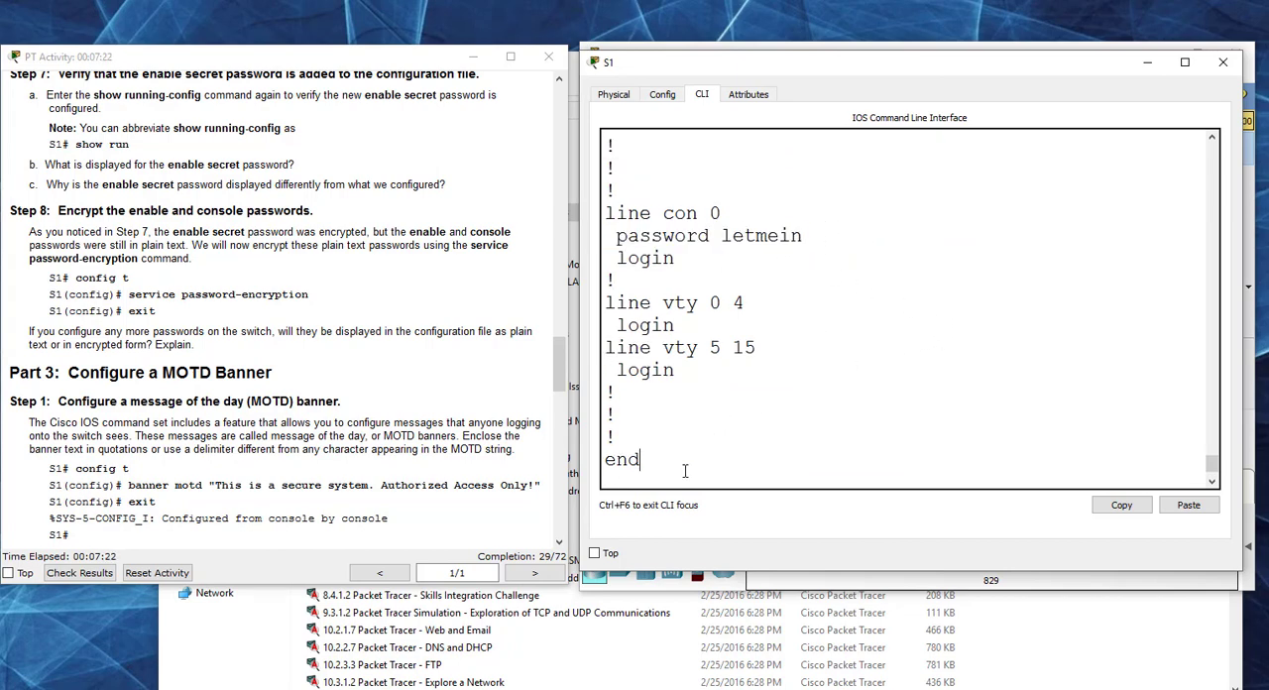
pyautogui.scroll(-1, 704, 462)
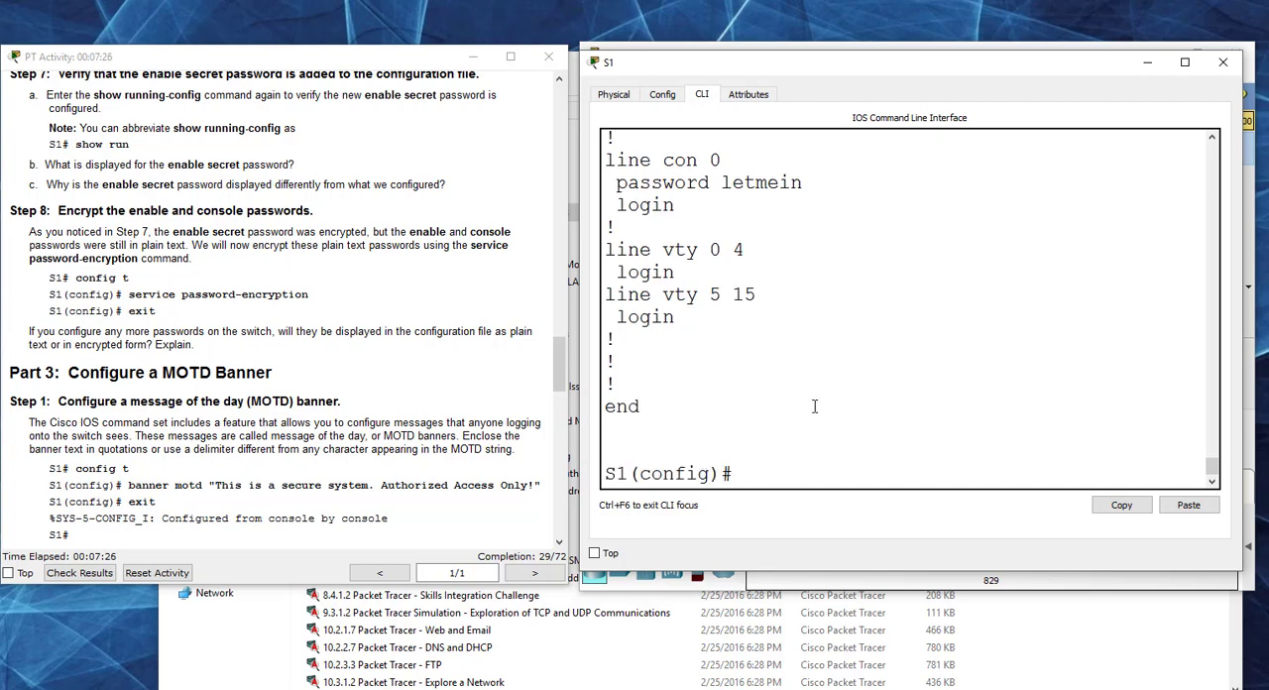
pyautogui.write('servoice')
pyautogui.press('BackSpace')
pyautogui.press('BackSpace')
pyautogui.write('ice p')
pyautogui.press('Tab')
pyautogui.write('assword-encryption')
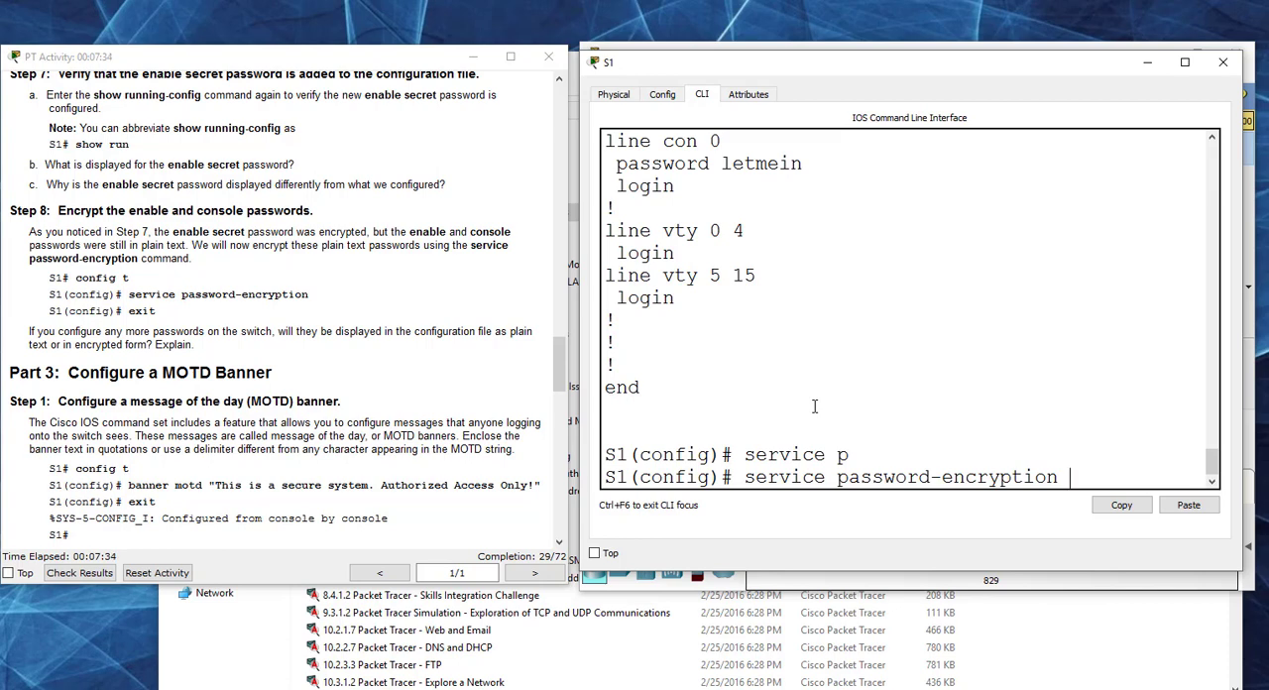
pyautogui.press('Return')
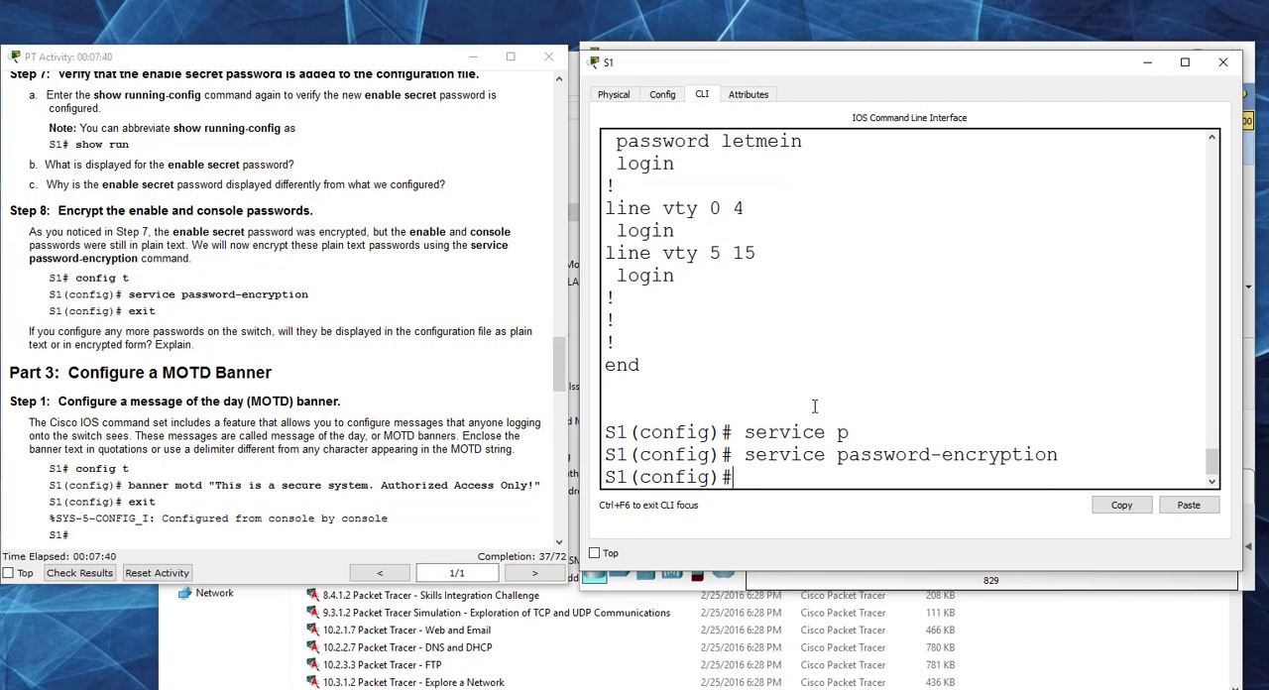
# Step: Display the running configuration again with do show run and highlight the enable password and console line password values
pyautogui.write('do shoiw run')
pyautogui.press('BackSpace')
pyautogui.press('BackSpace')
pyautogui.press('BackSpace')
pyautogui.press('BackSpace')
pyautogui.press('BackSpace')
pyautogui.press('BackSpace')
pyautogui.write('w run')
pyautogui.press('Return')
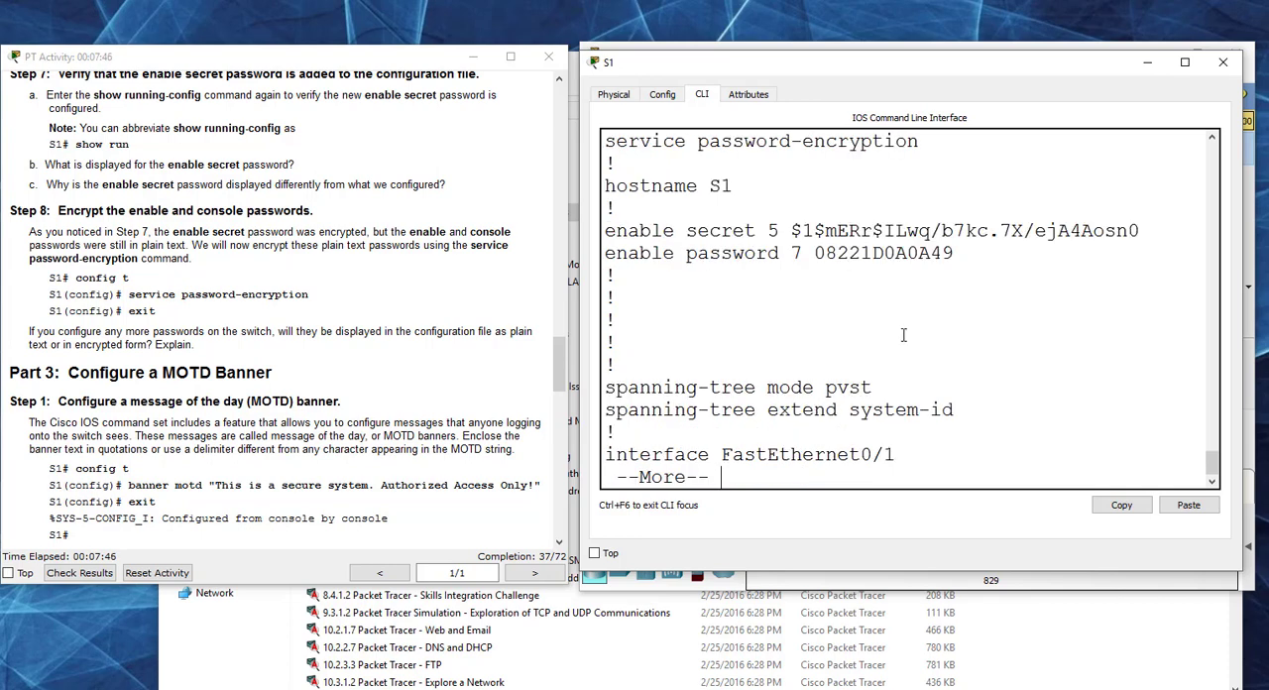
pyautogui.moveTo(955, 254); pyautogui.dragTo(814, 254)
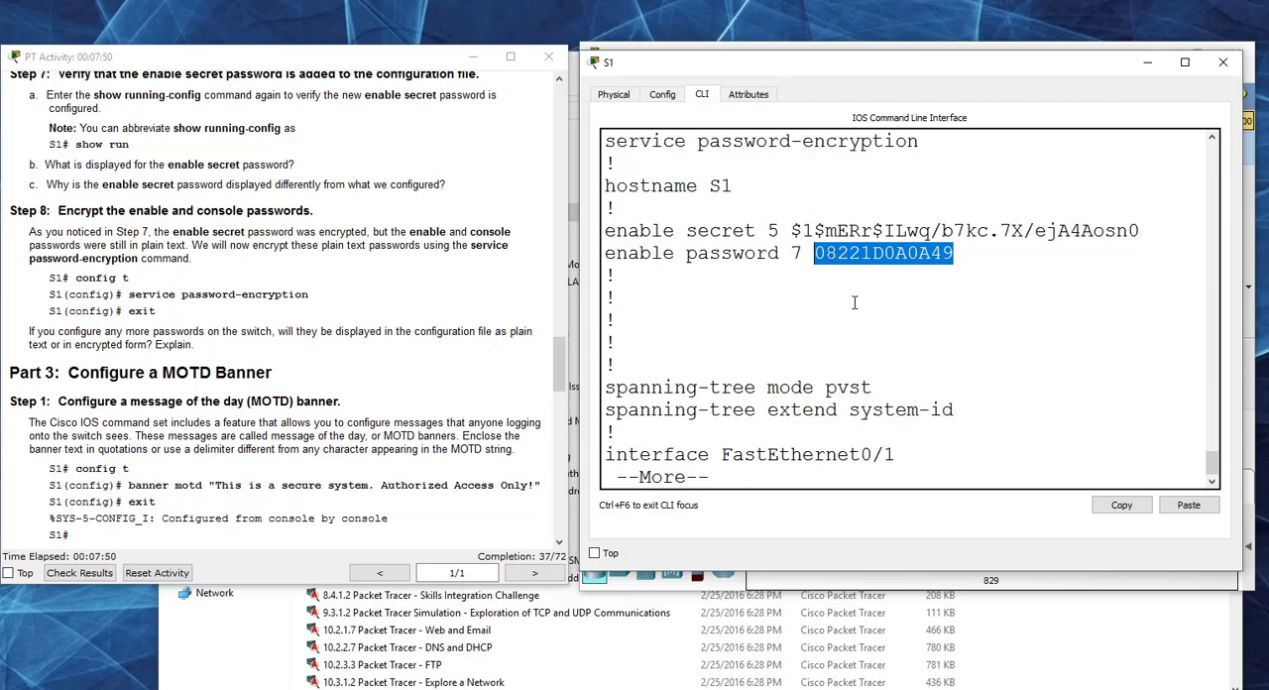
pyautogui.press('space')
pyautogui.press('space')
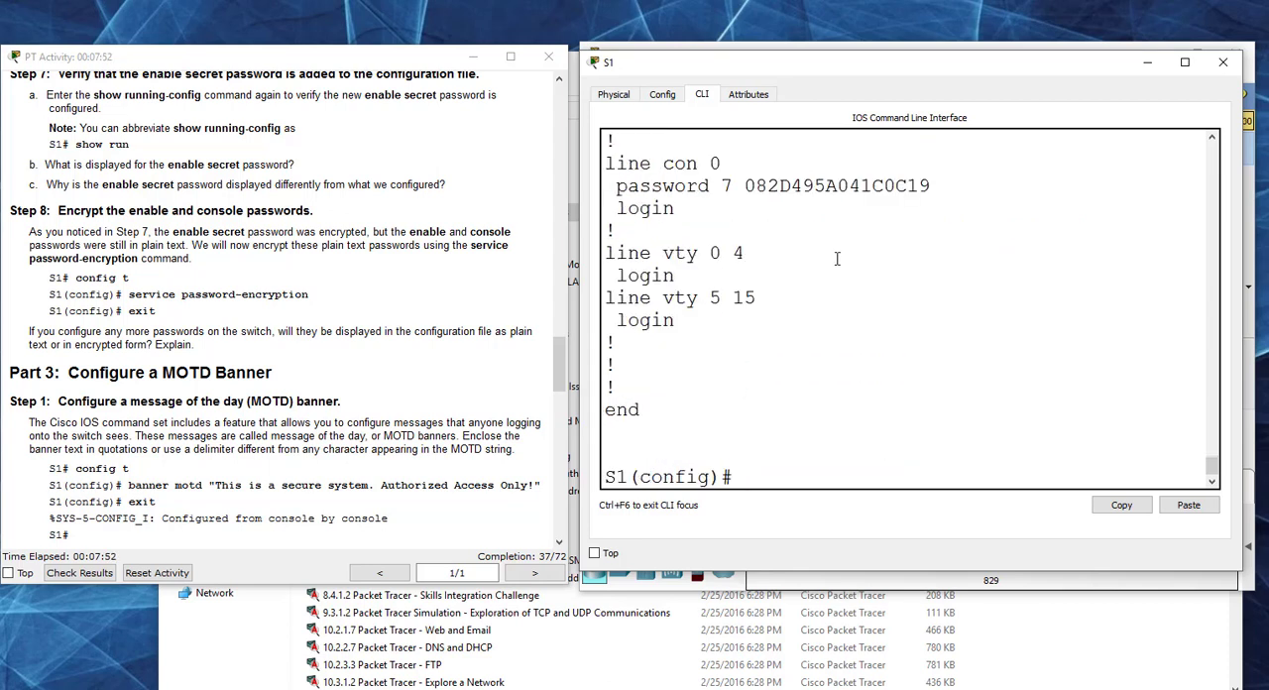
pyautogui.moveTo(932, 186); pyautogui.dragTo(745, 186)
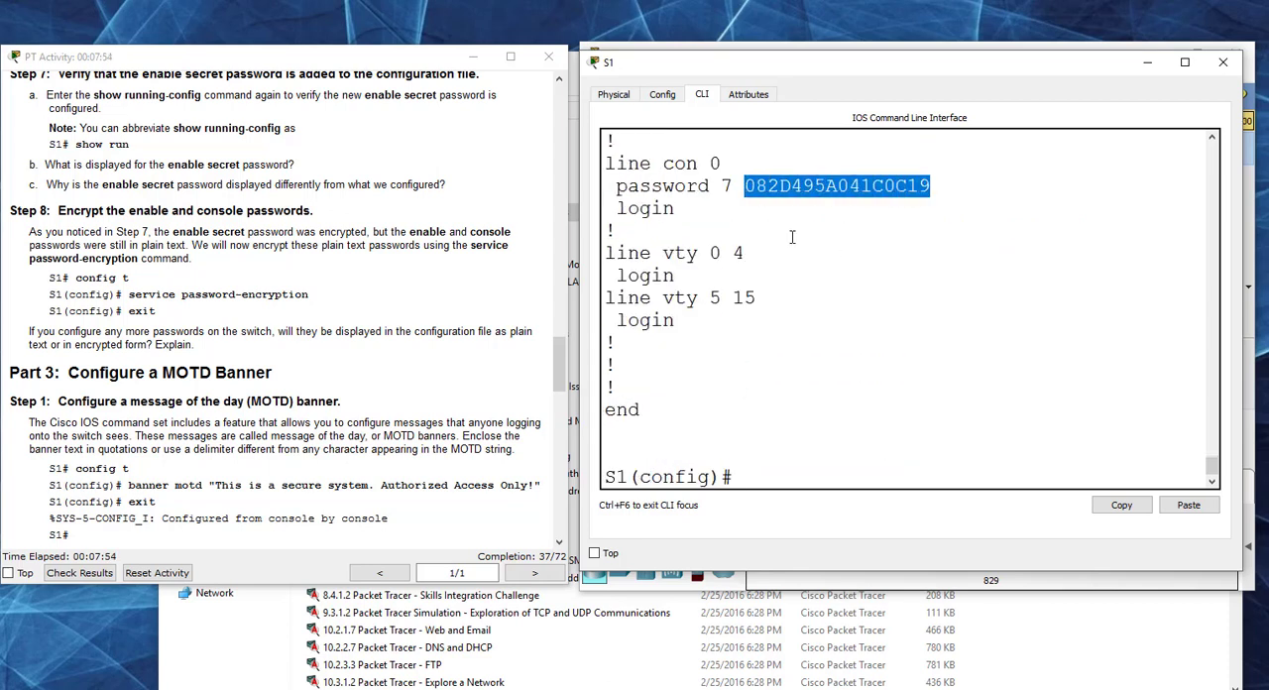
# Step: Configure S1's MOTD banner as specified in Part 3, using banner motd "This is a secure system. Authorized Access Only!"
pyautogui.click(384, 364)
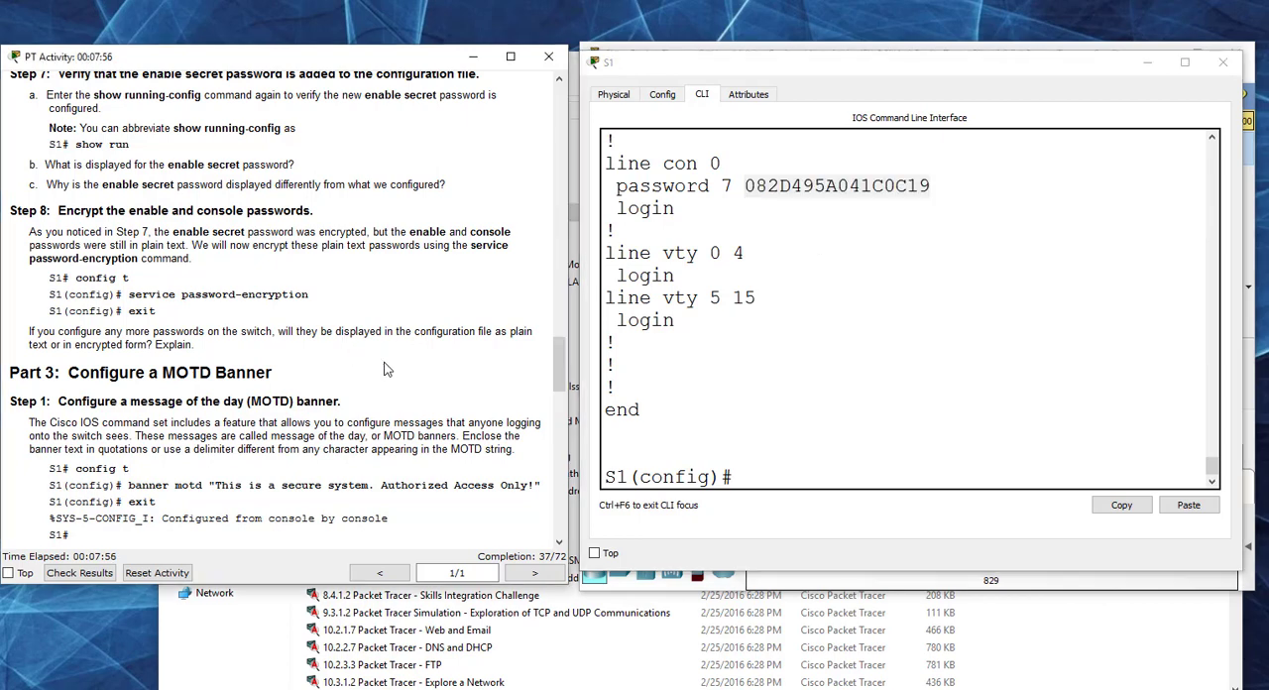
pyautogui.scroll(-3, 386, 369)
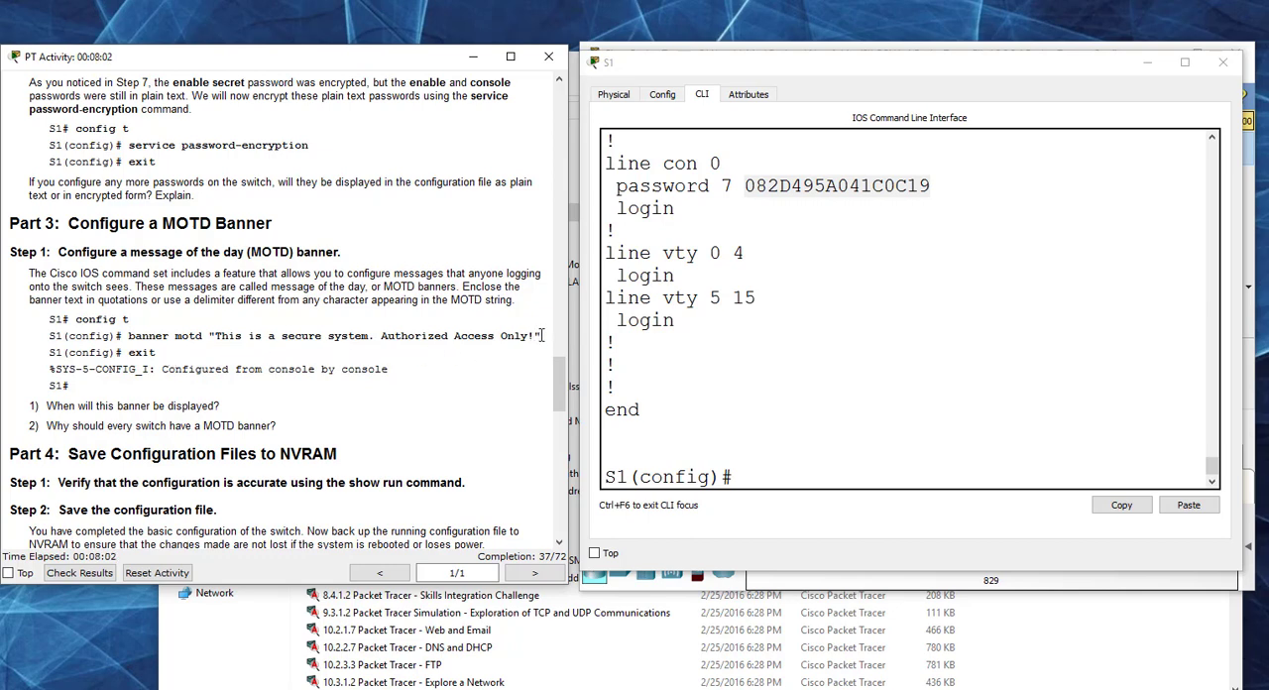
pyautogui.moveTo(538, 336); pyautogui.dragTo(210, 339)
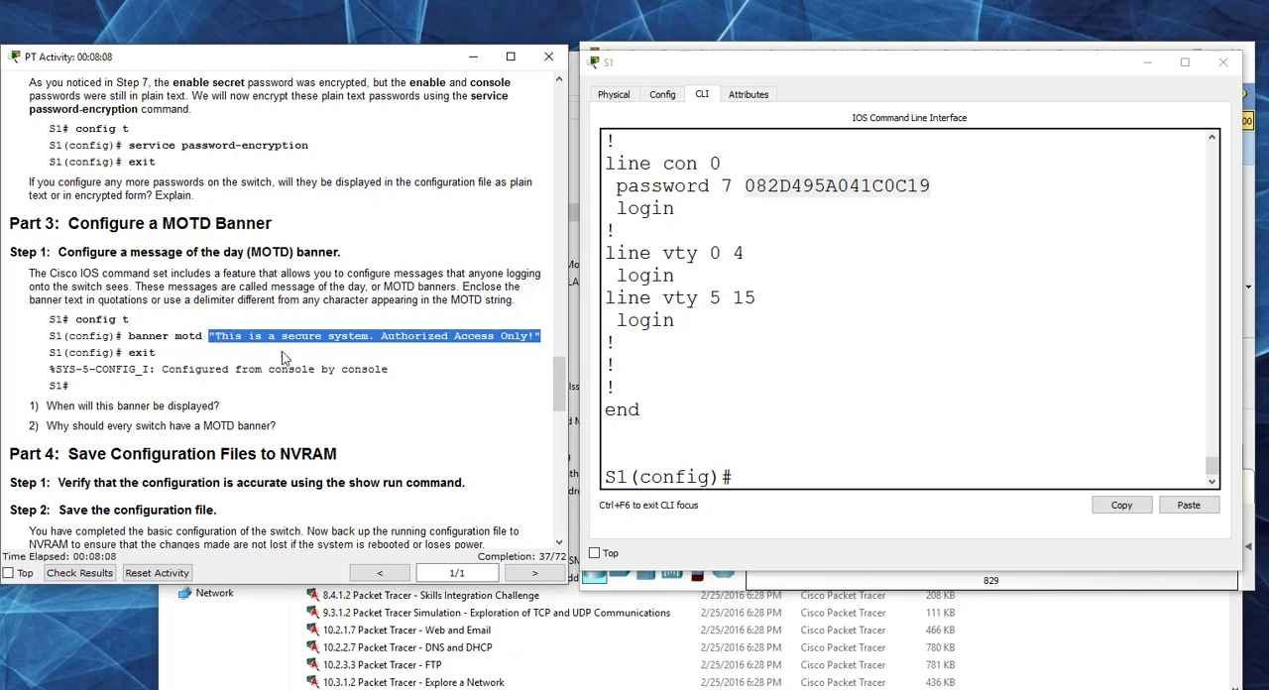
pyautogui.click(776, 473)
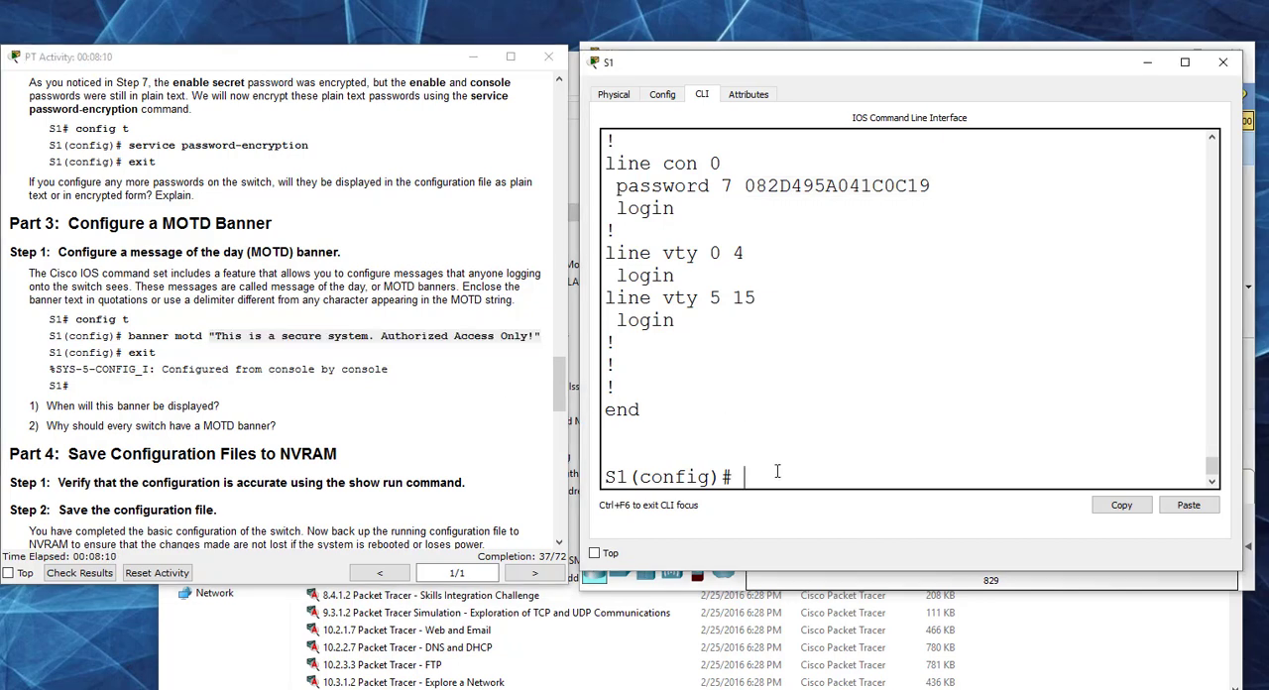
pyautogui.write('banner motd')
pyautogui.write('"')
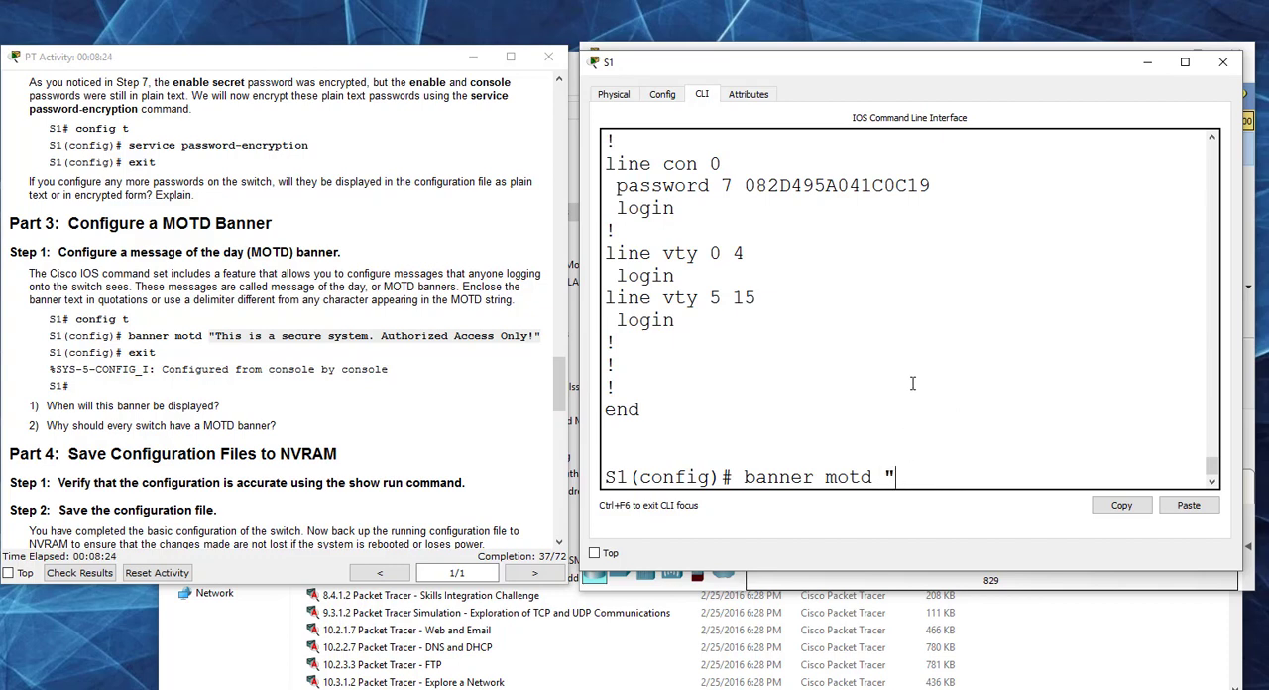
pyautogui.write('This is a se')
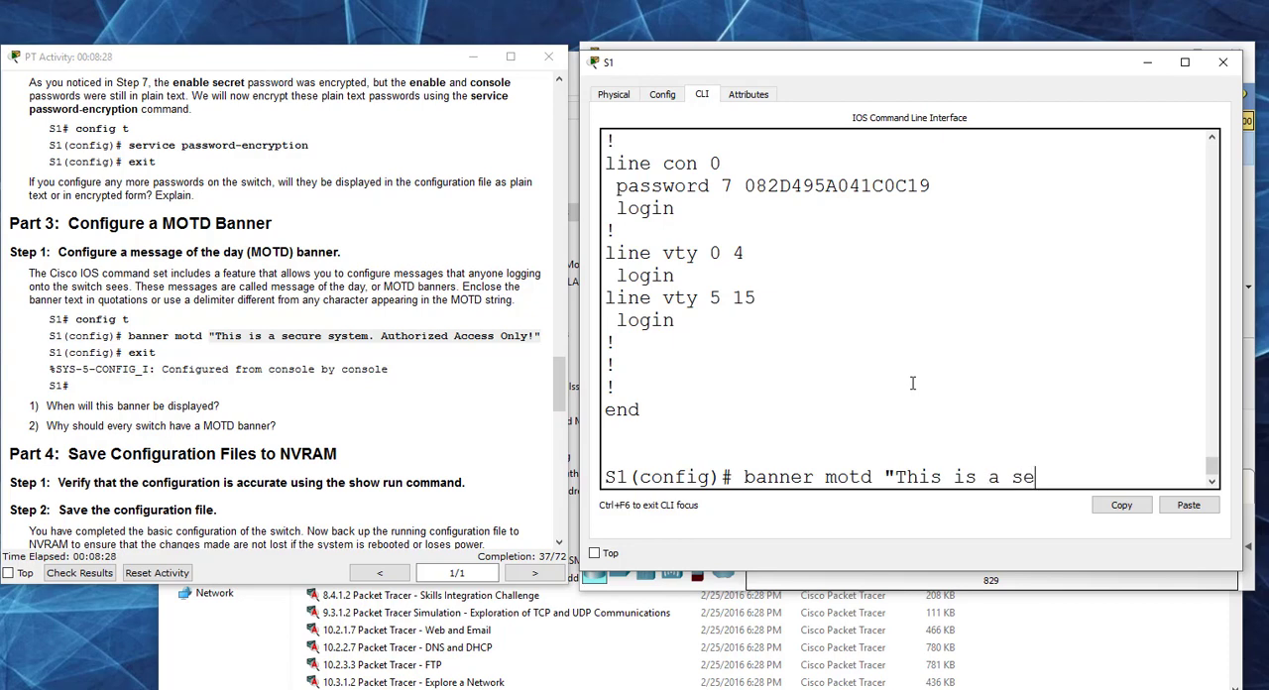
pyautogui.write('cure syste')
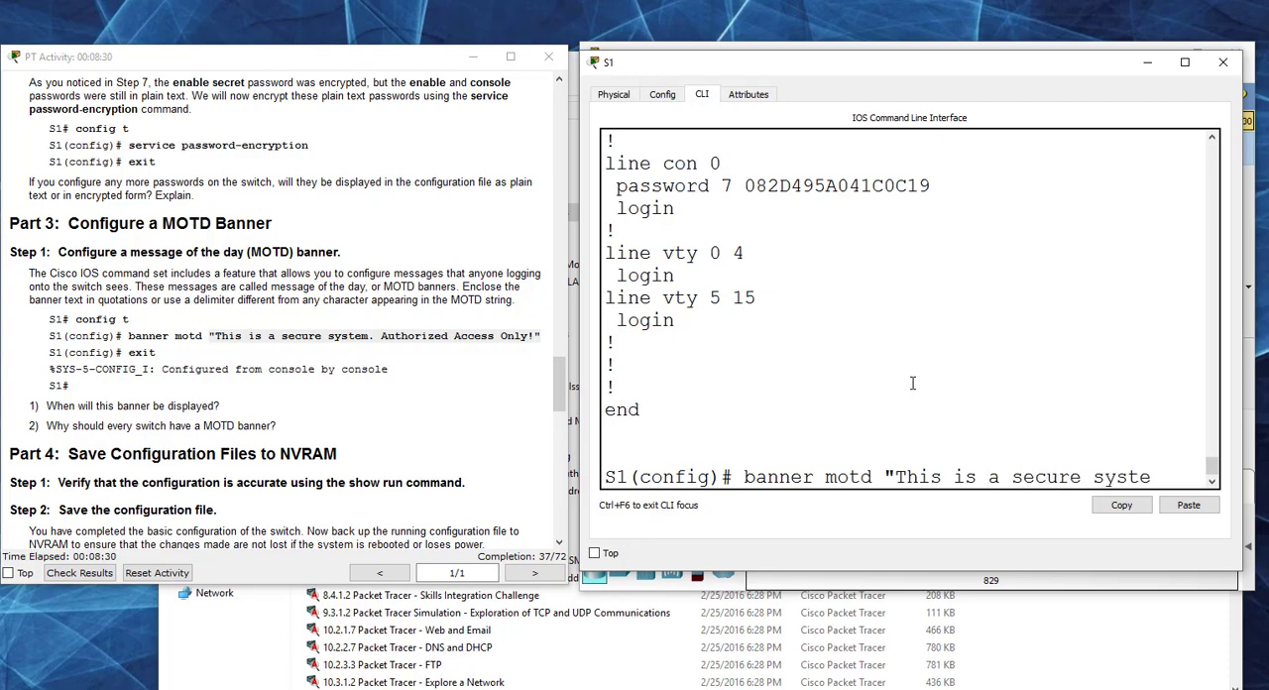
pyautogui.write('m. Authorize')
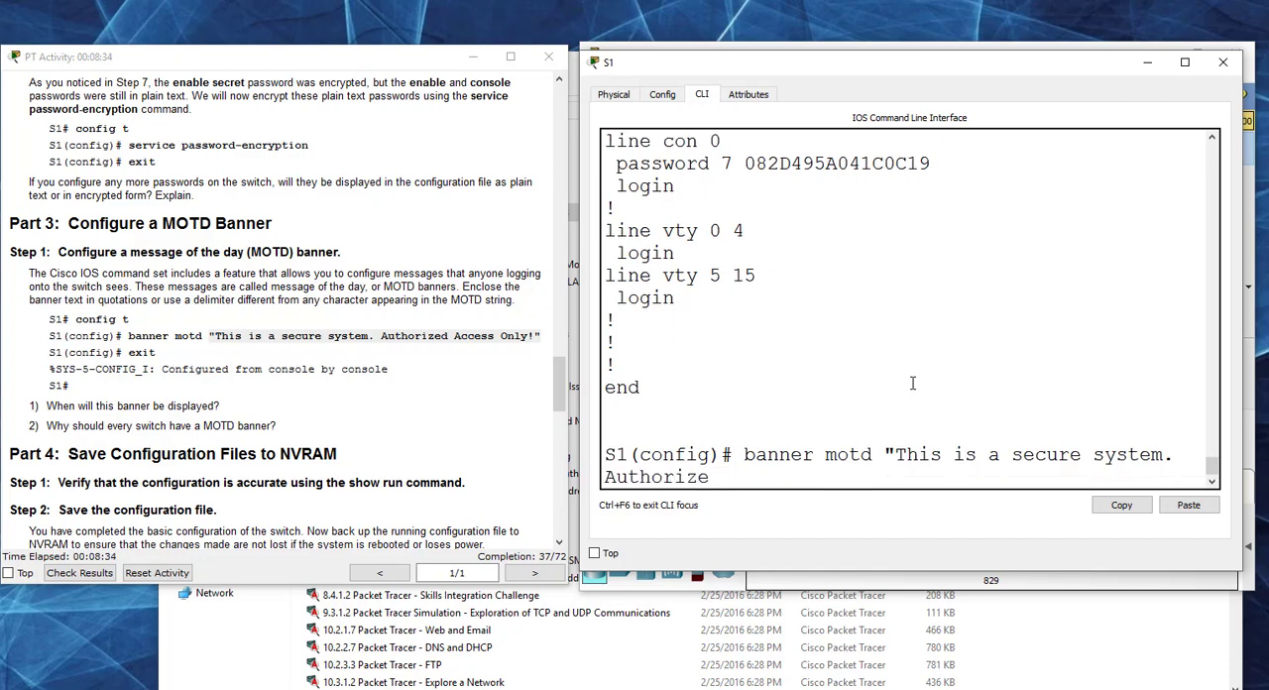
pyautogui.write('d Ax')
pyautogui.press('BackSpace')
pyautogui.write('ccess Only!"')
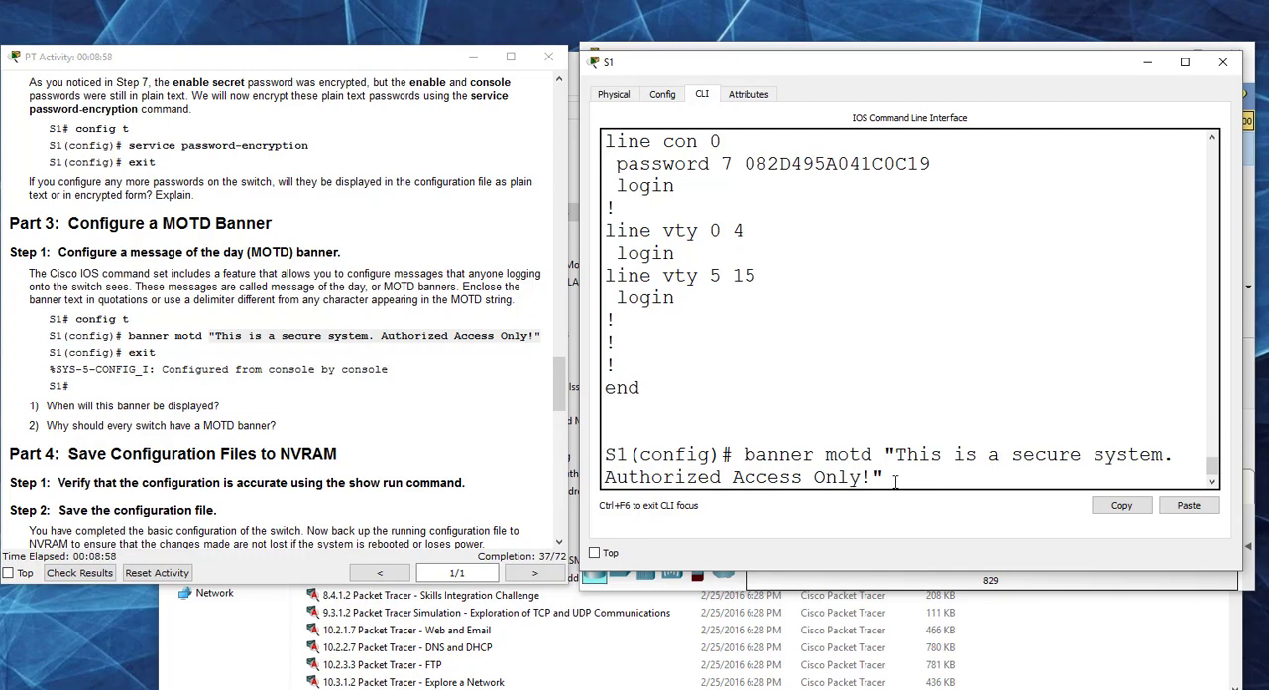
pyautogui.press('Return')
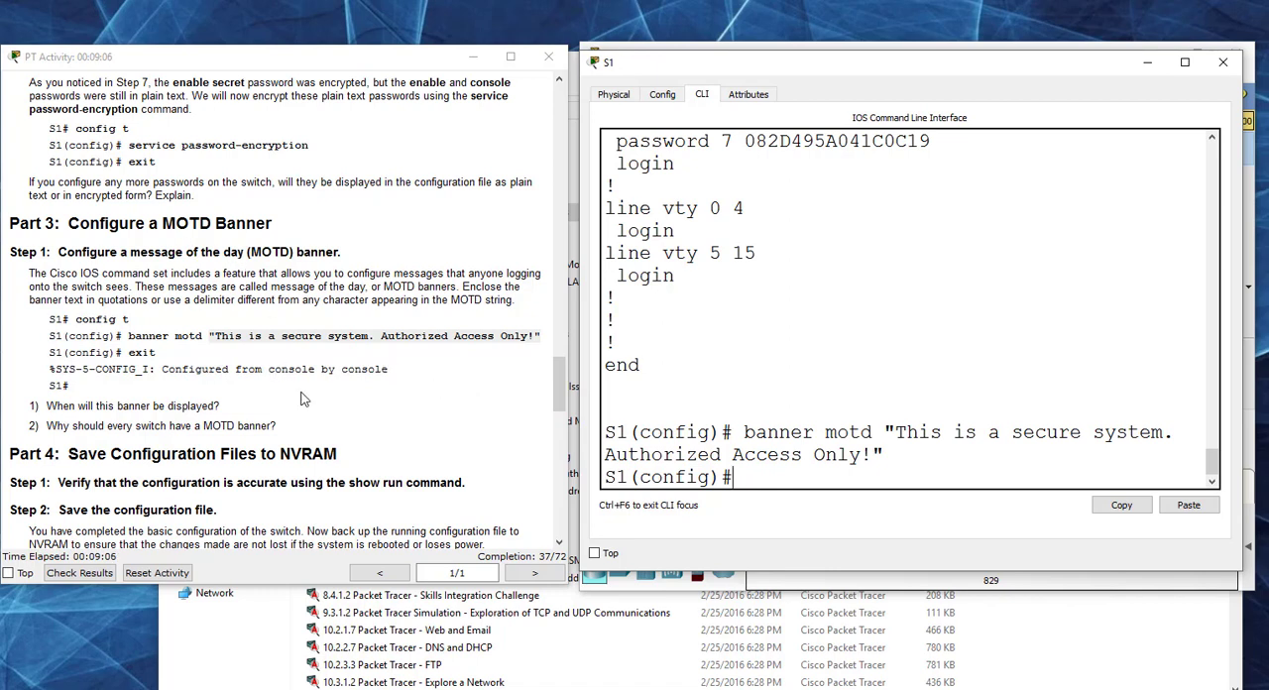
pyautogui.scroll(-1, 366, 387)
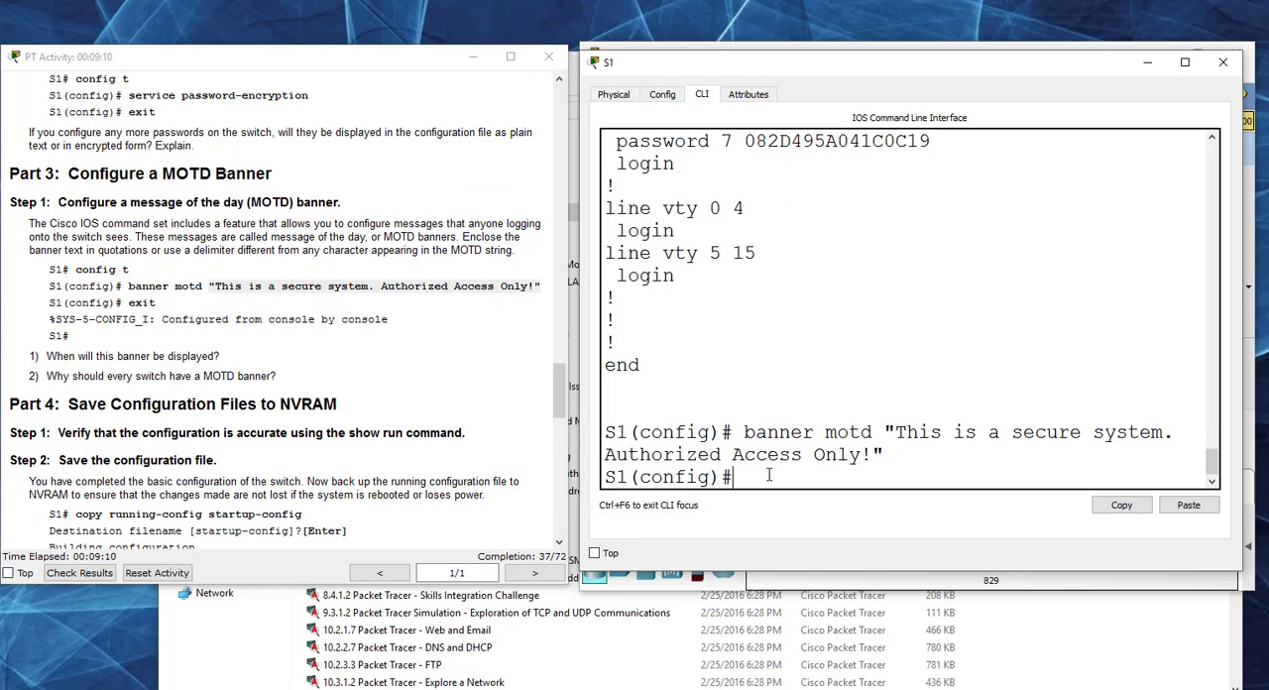
# Step: Exit configuration mode and log out of S1, then bring up its login prompt to check the MOTD banner
pyautogui.write('exit')
pyautogui.press('Return')
pyautogui.write('e')
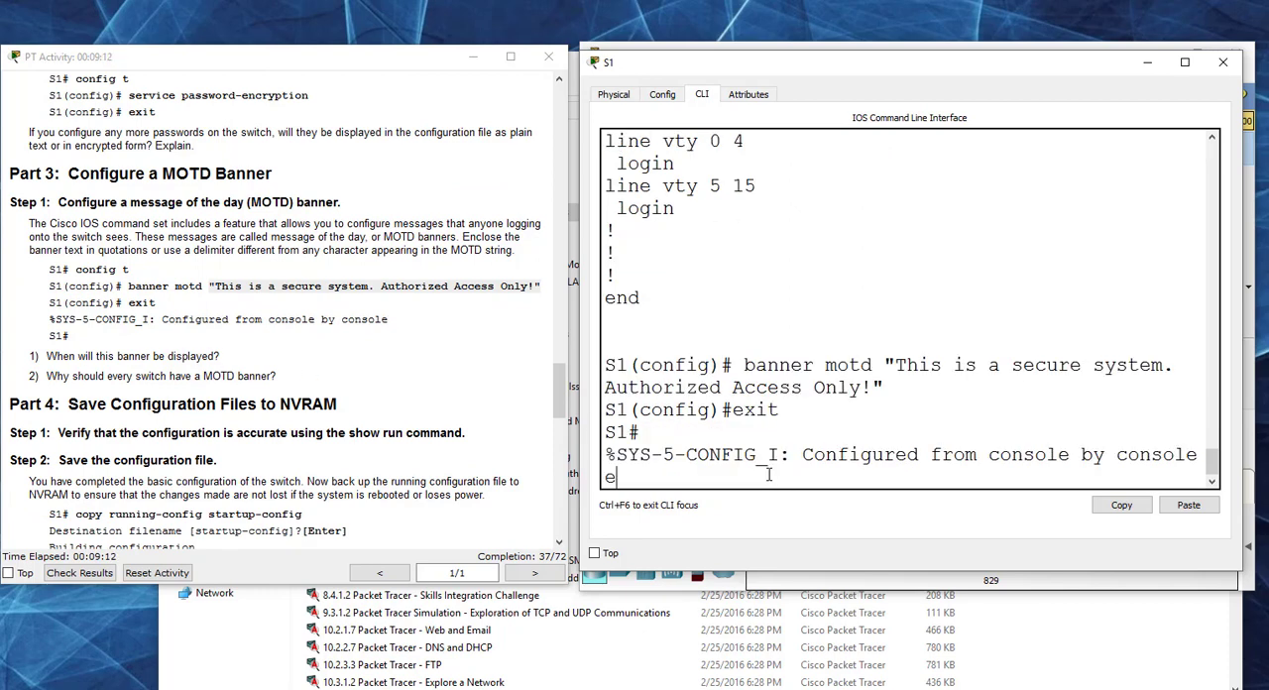
pyautogui.write('xit')
pyautogui.press('Return')
pyautogui.press('Return')
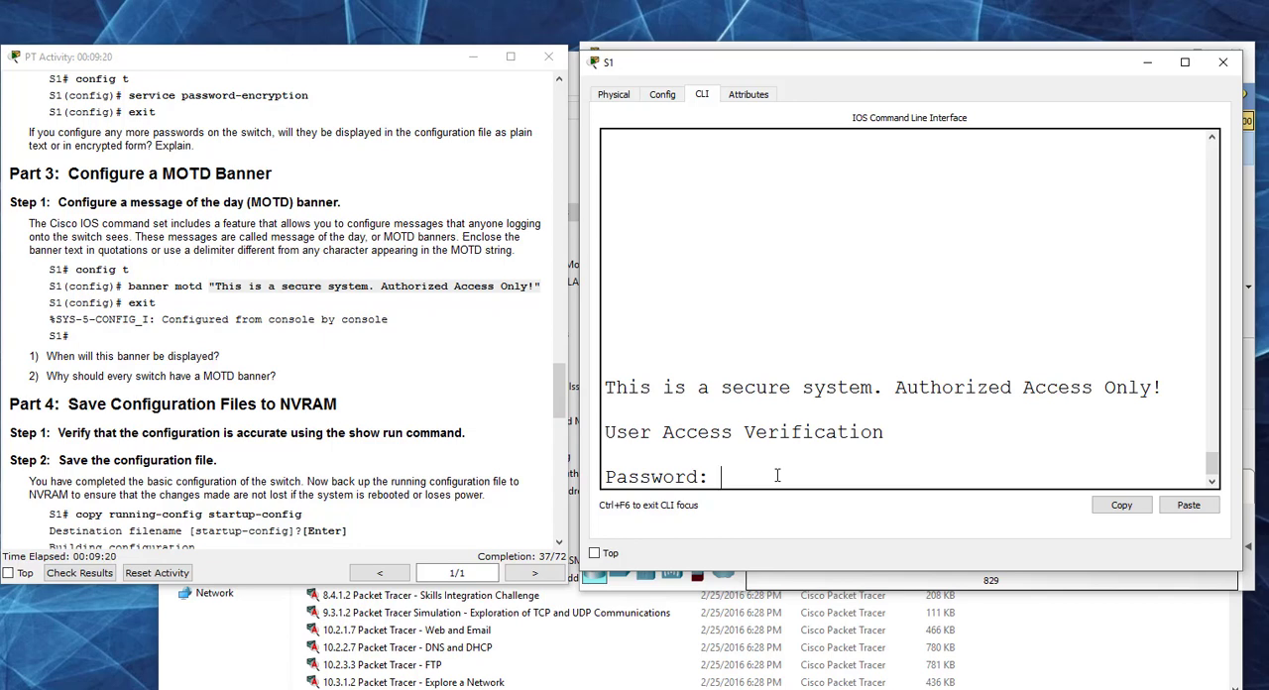
# Step: Log in to S1 with the console password, enable privileged mode with its password, and enter global configuration mode with conf t
pyautogui.press('Return')
pyautogui.write('en')
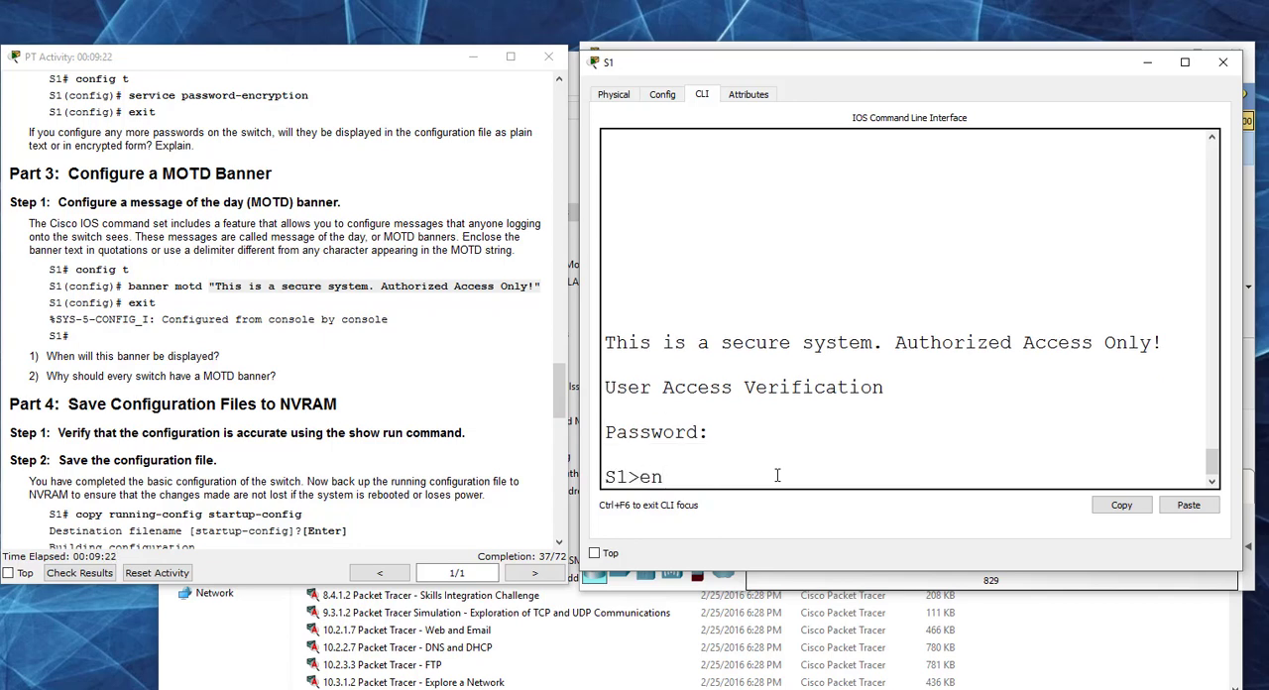
pyautogui.press('Return')
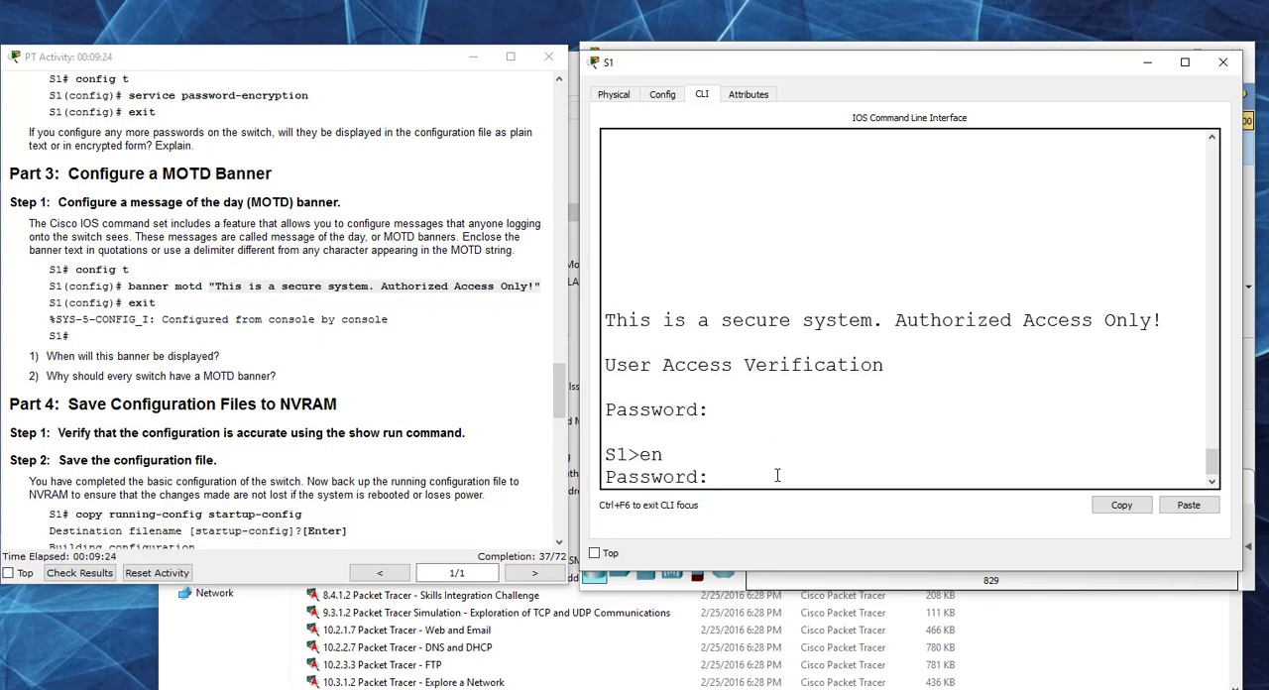
pyautogui.press('Return')
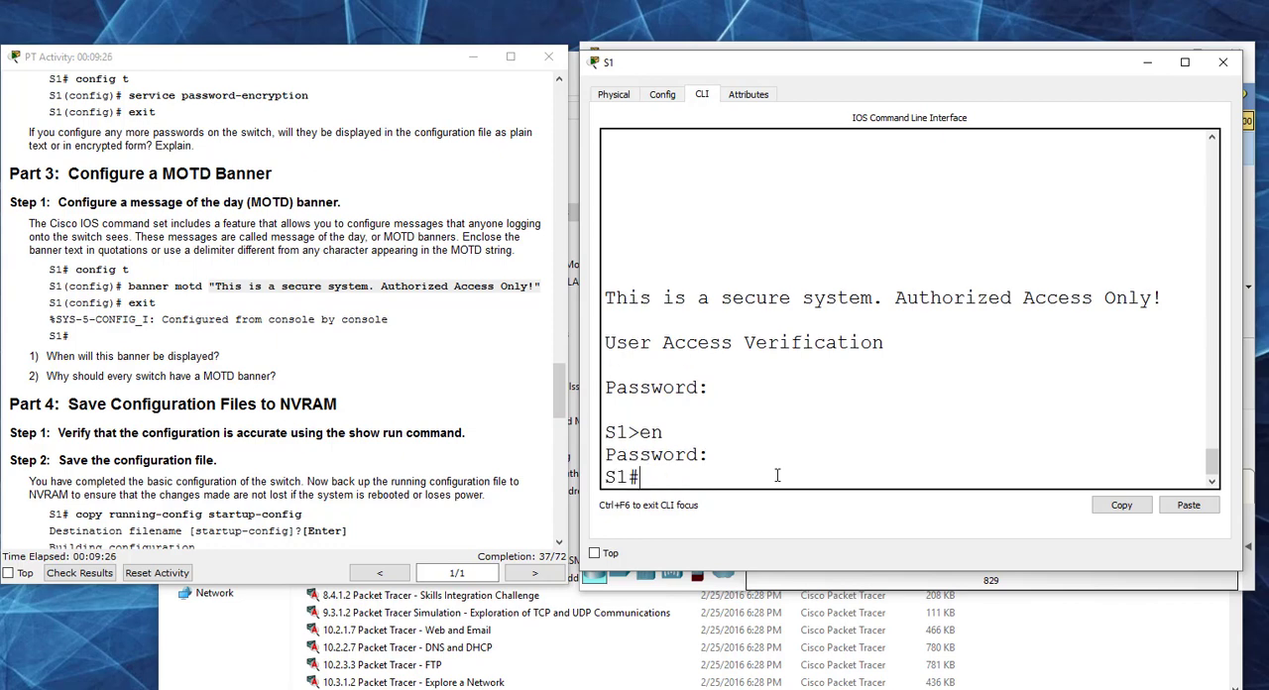
pyautogui.write('conf t')
pyautogui.press('Return')
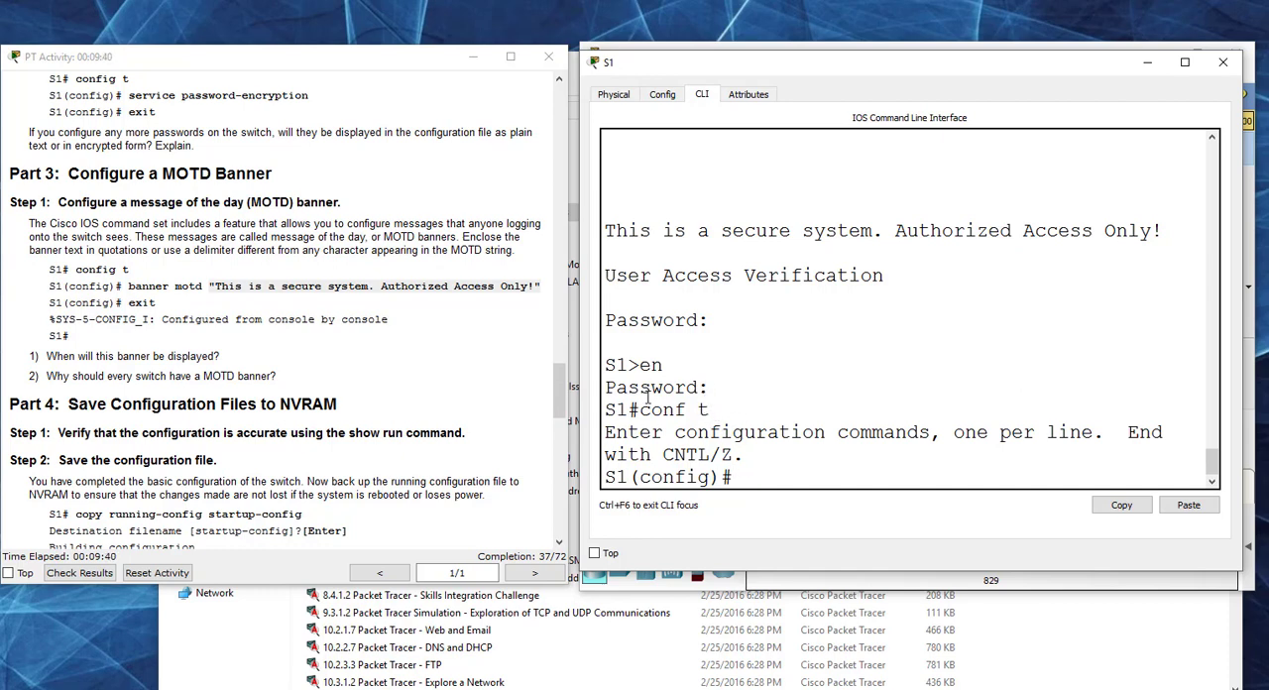
# Step: Review the Step 4 privileged access instructions and Part 4, highlighting startup-config in the Step 2 copy command
pyautogui.moveTo(561, 390); pyautogui.dragTo(569, 283)
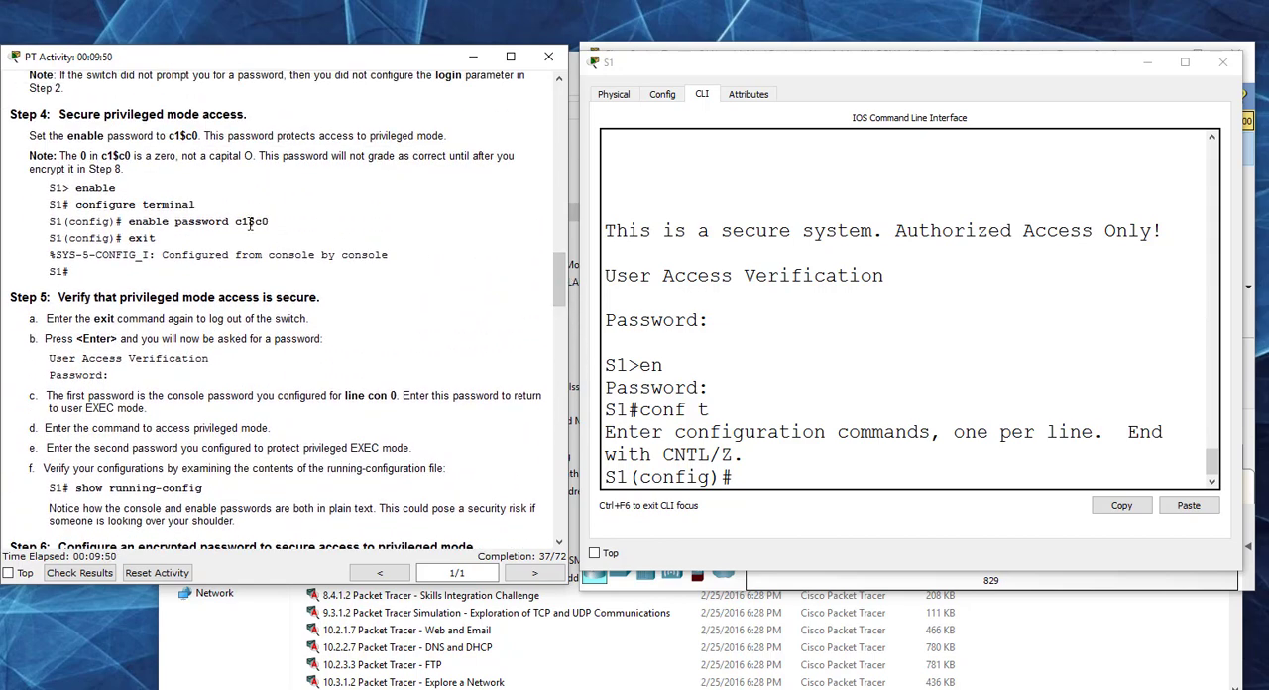
pyautogui.moveTo(559, 275); pyautogui.dragTo(558, 429)
pyautogui.doubleClick(243, 355)
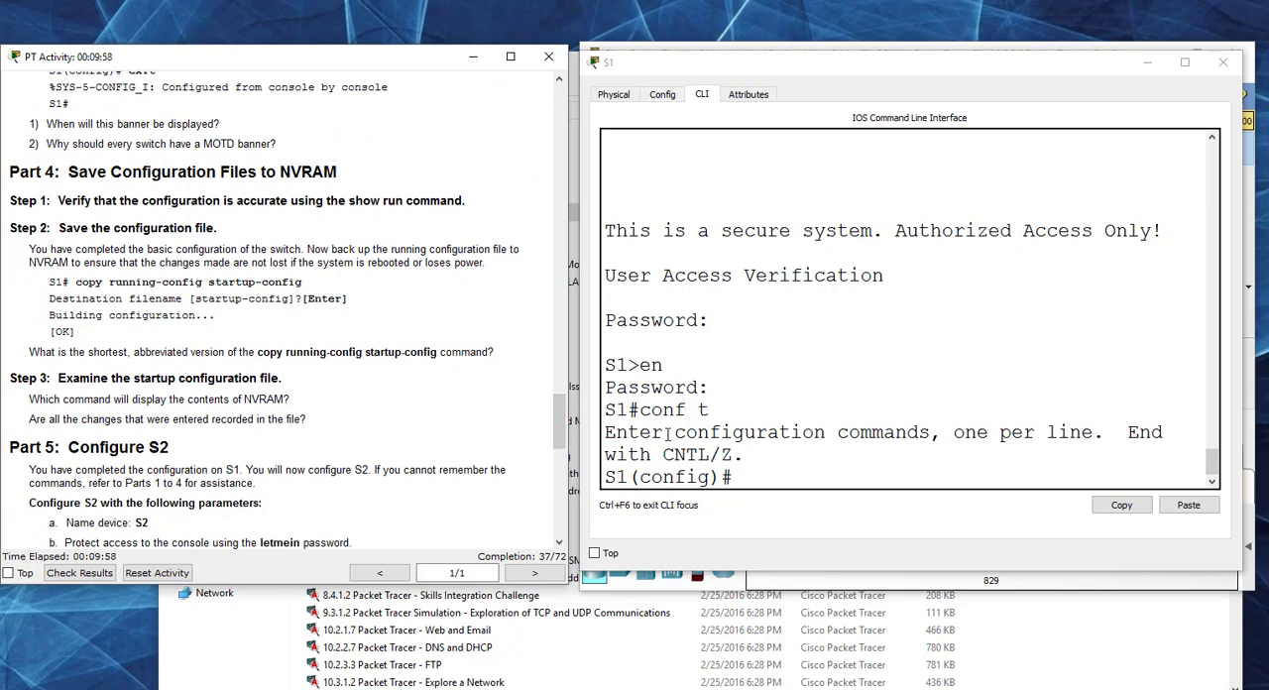
pyautogui.click(758, 478)
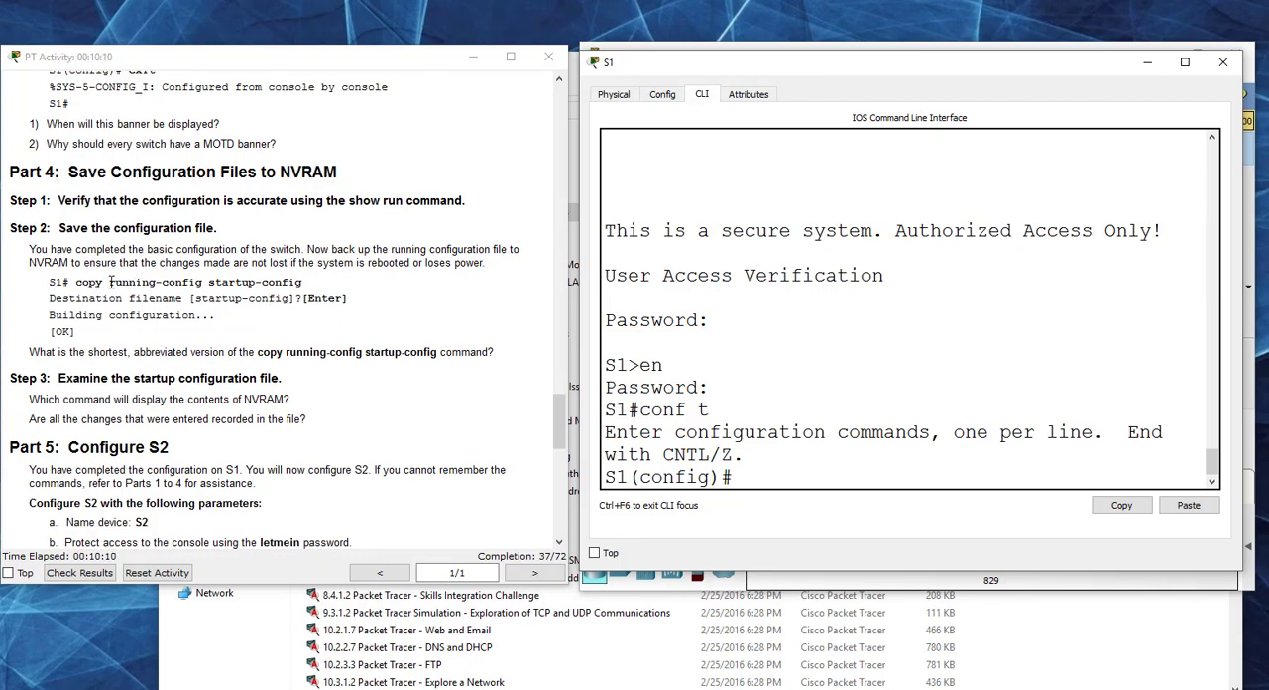
pyautogui.moveTo(109, 282); pyautogui.dragTo(303, 284)
# Step: Return S1 to privileged EXEC mode and save its running configuration with copy run start, accepting the default destination filename startup-config
pyautogui.click(744, 479)
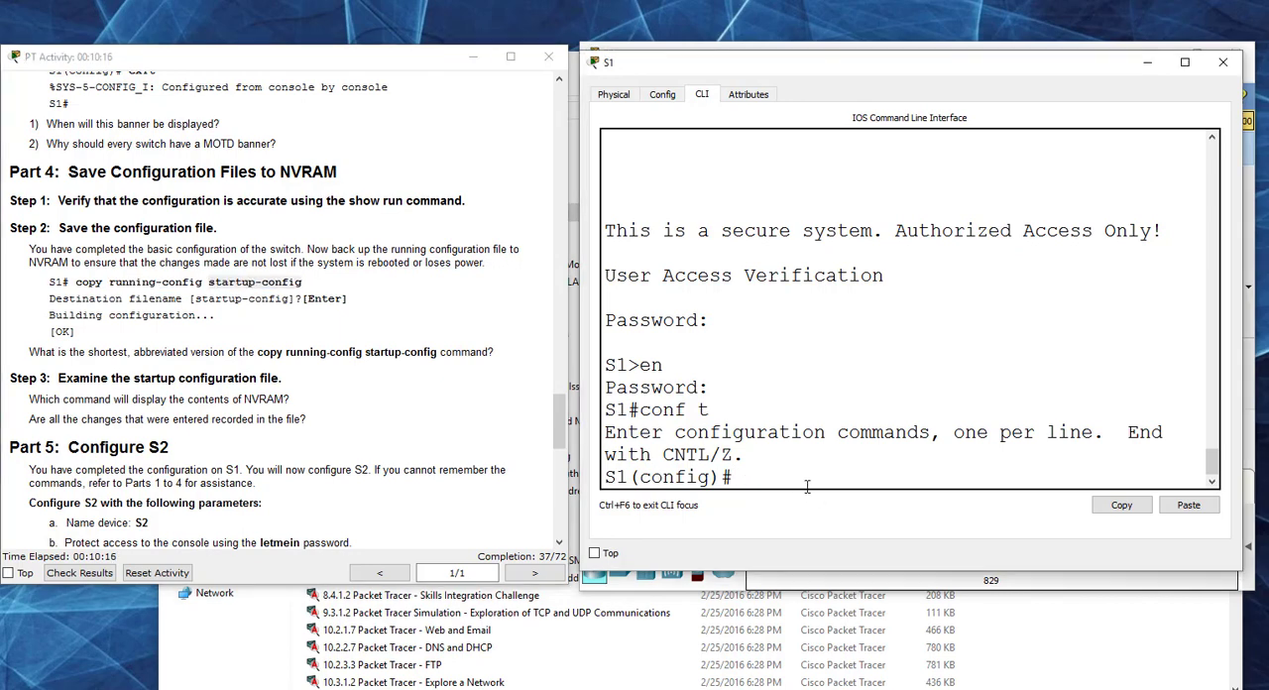
pyautogui.hotkey('ctrl', 'z')
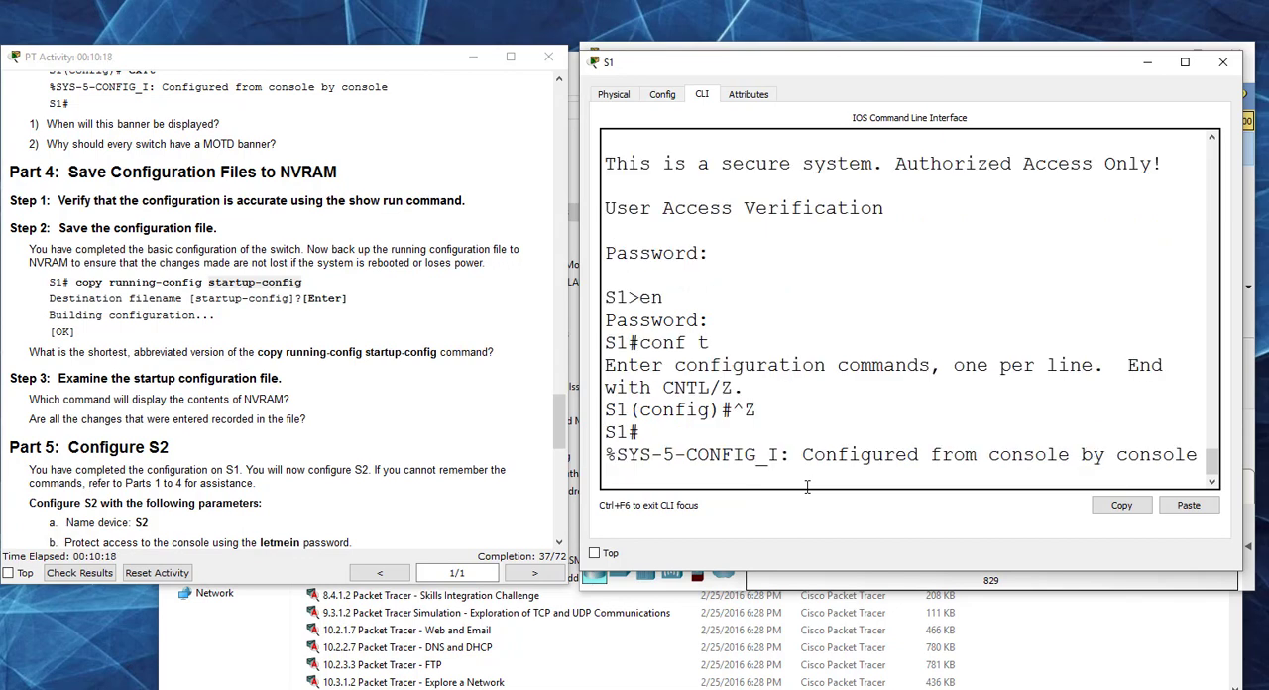
pyautogui.press('Return')
pyautogui.press('Return')
pyautogui.press('Return')
pyautogui.write('co')
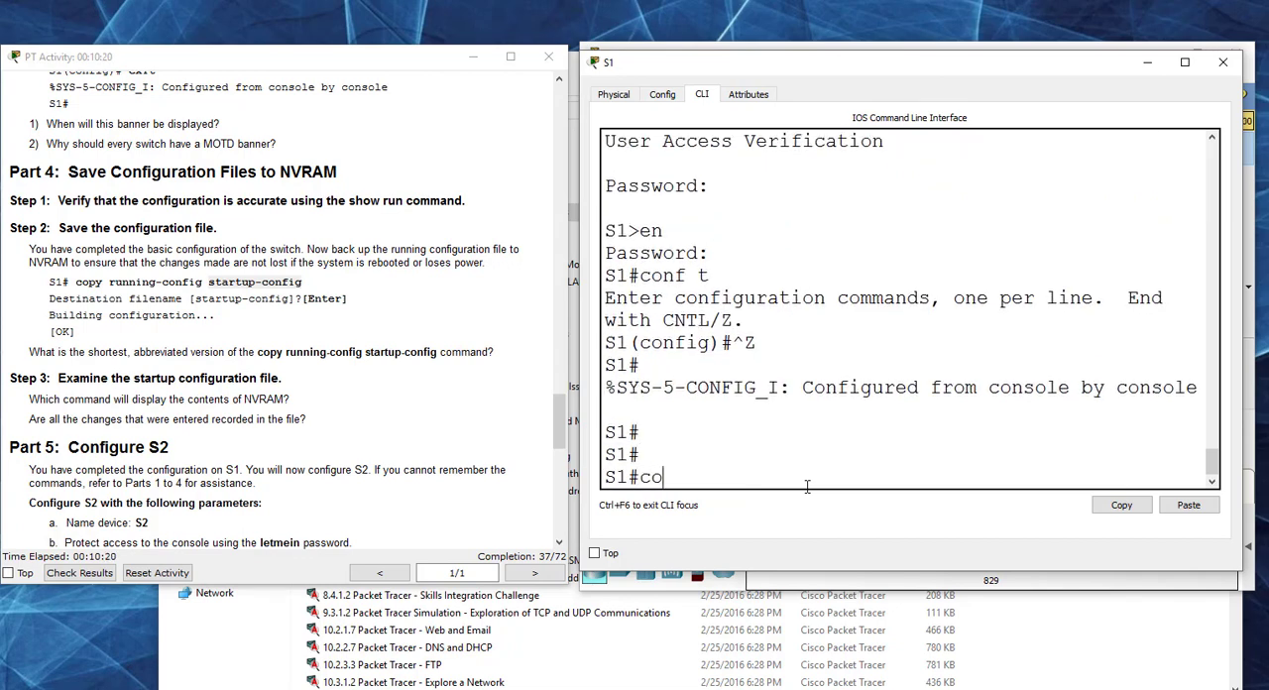
pyautogui.write('py run start')
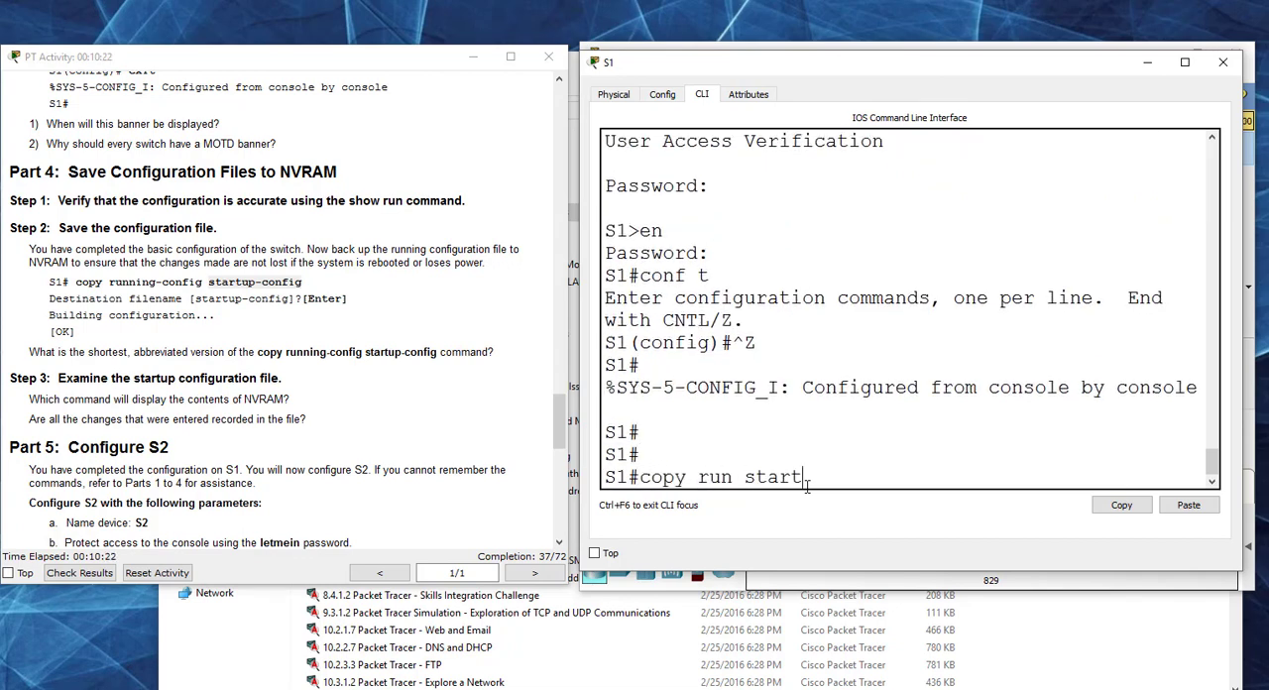
pyautogui.press('Return')
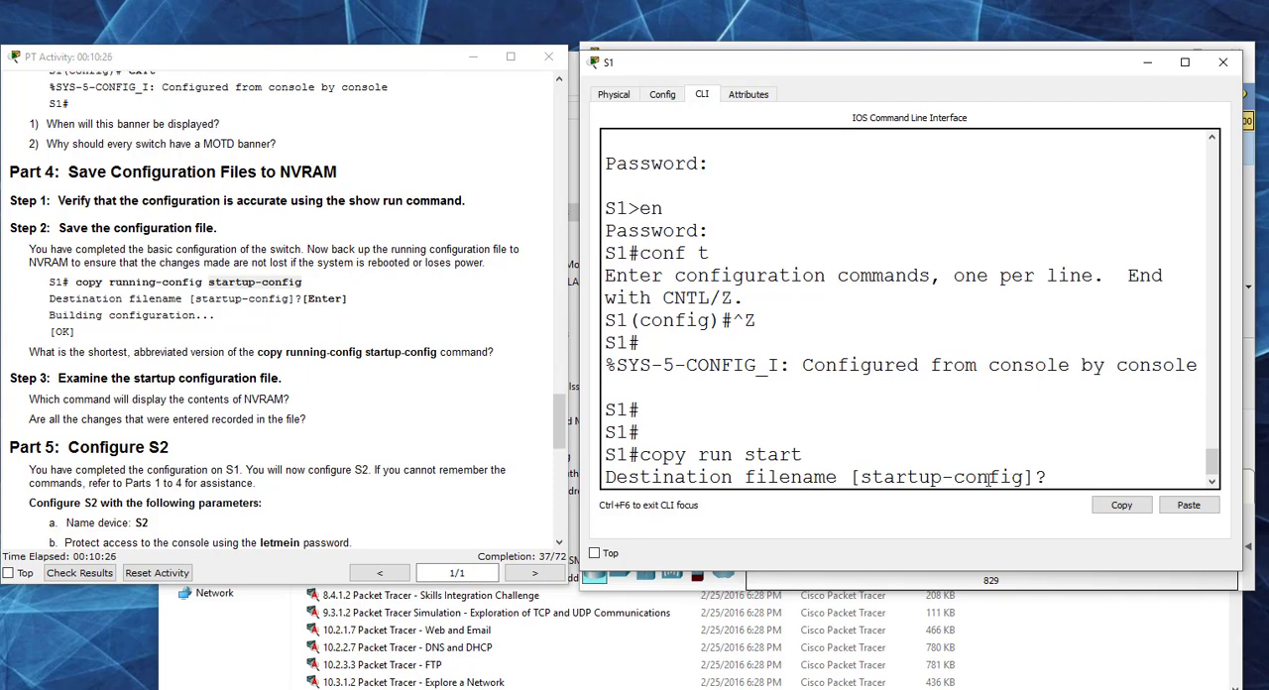
pyautogui.press('Return')
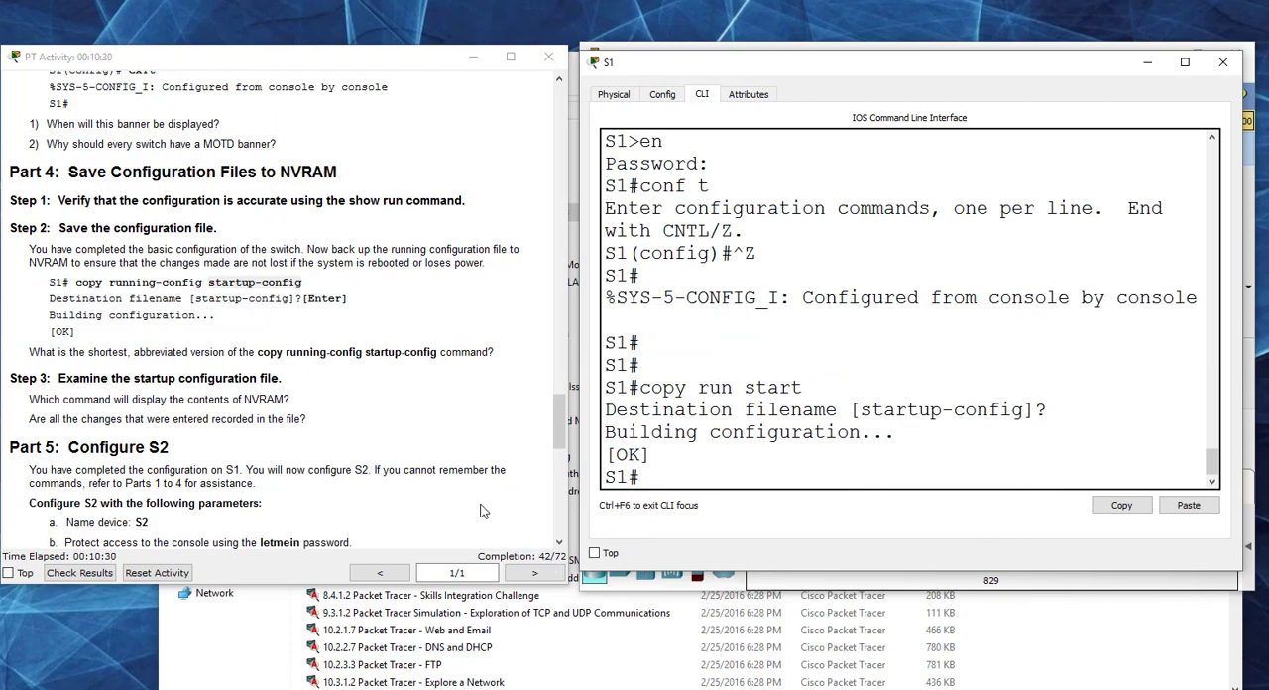
# Step: Display S1's saved startup configuration with show start, as Part 4 Step 3 asks
pyautogui.click(365, 383)
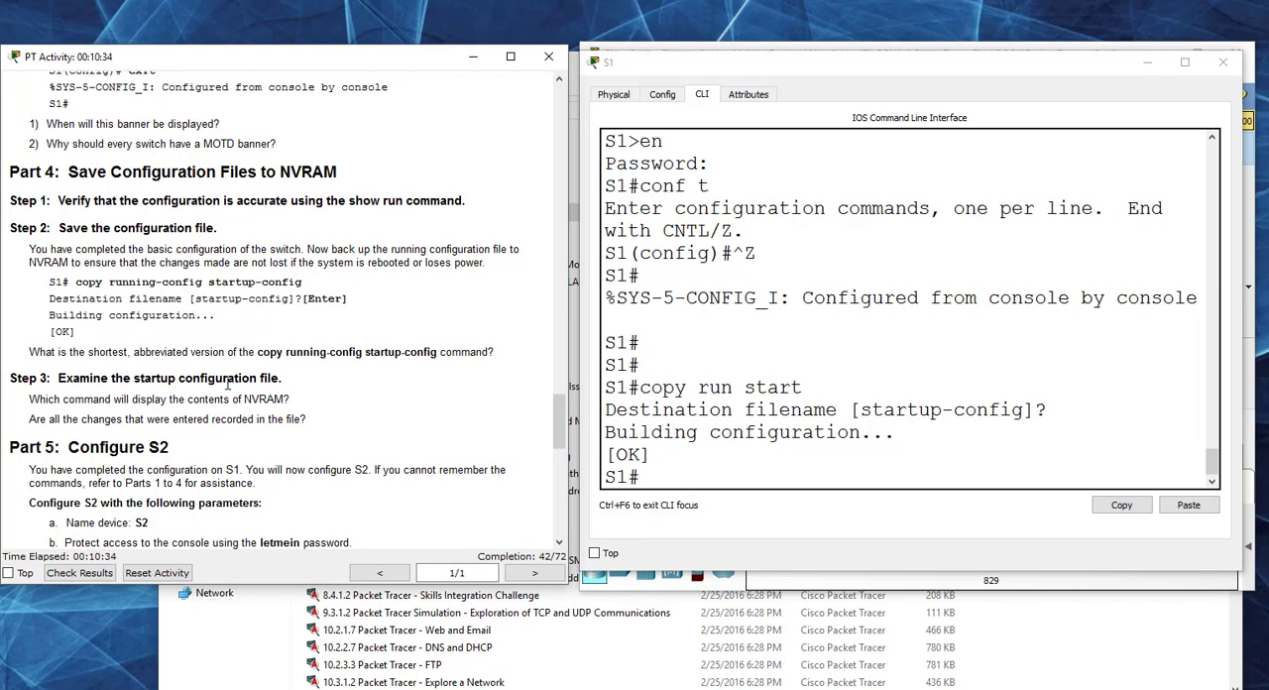
pyautogui.click(659, 477)
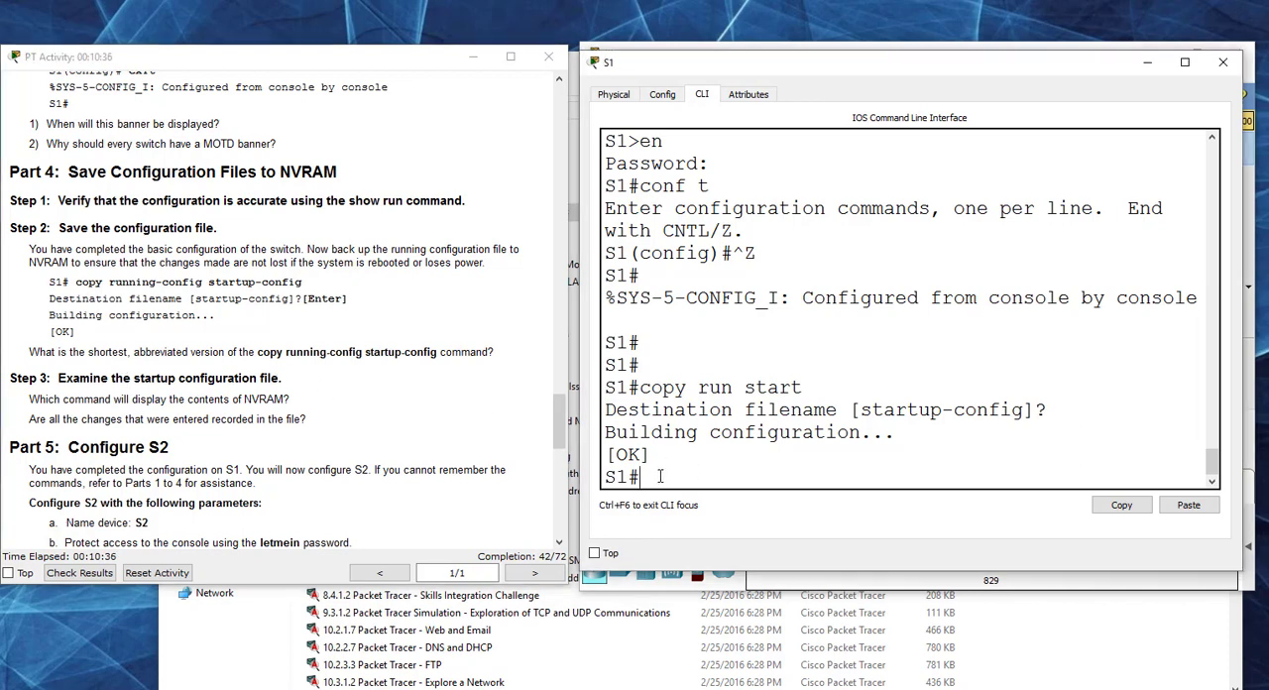
pyautogui.write('show start')
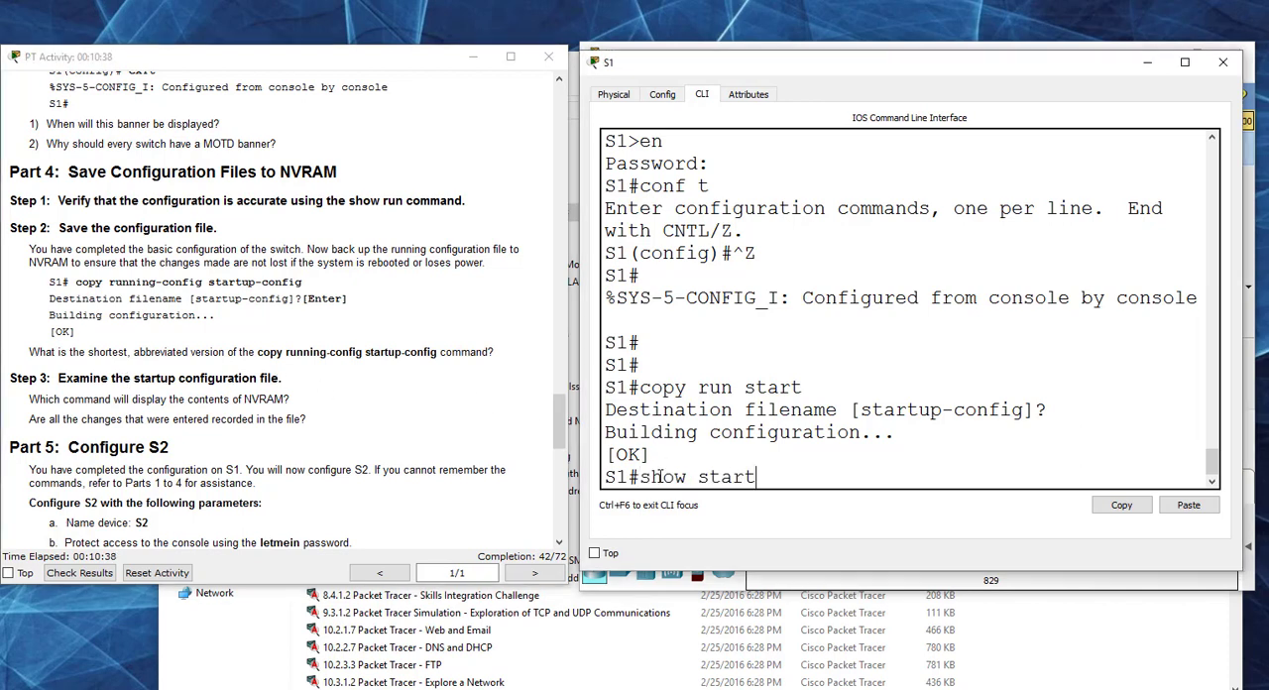
pyautogui.press('Return')
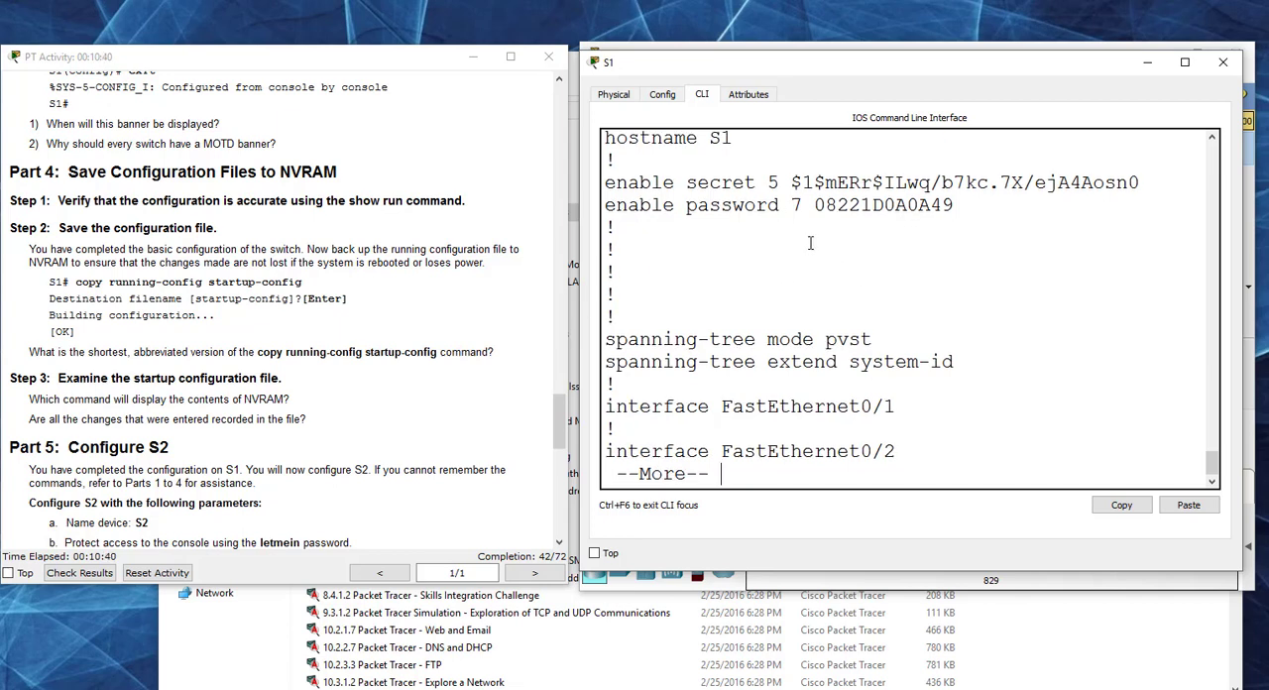
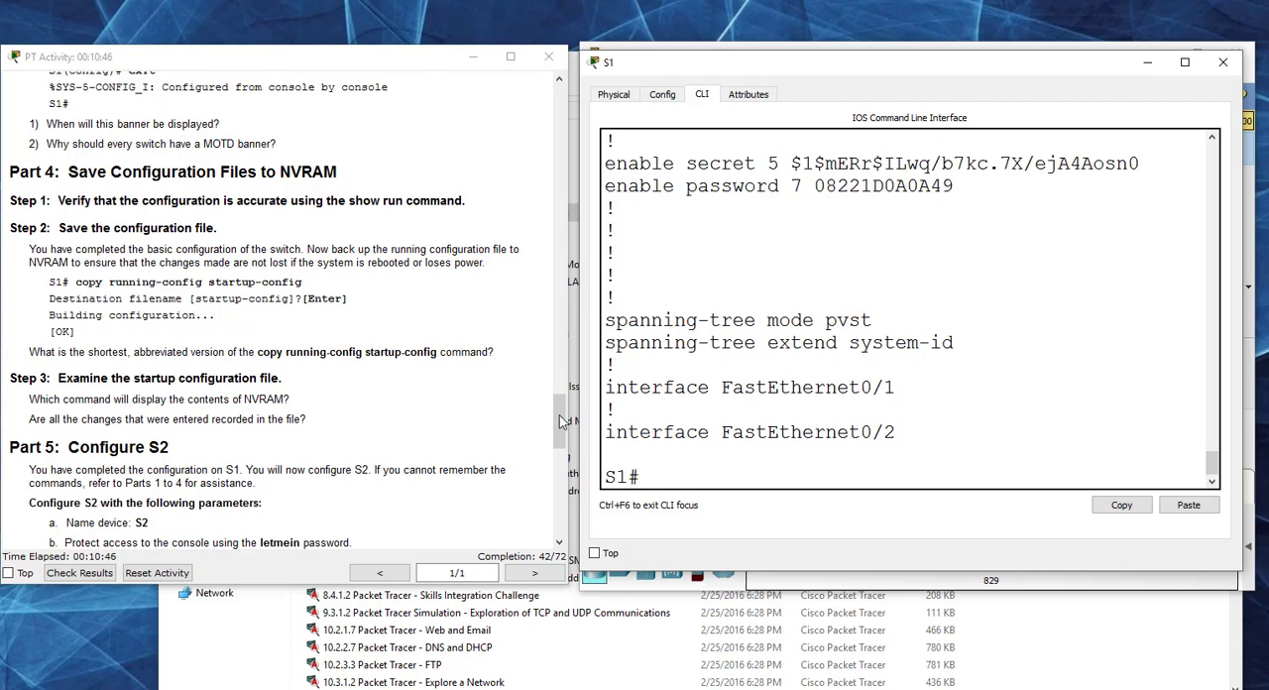
# Step: Close the S1 window and review the activity's assessment items for S1 and S2 in the check results
pyautogui.moveTo(562, 421); pyautogui.dragTo(559, 429)
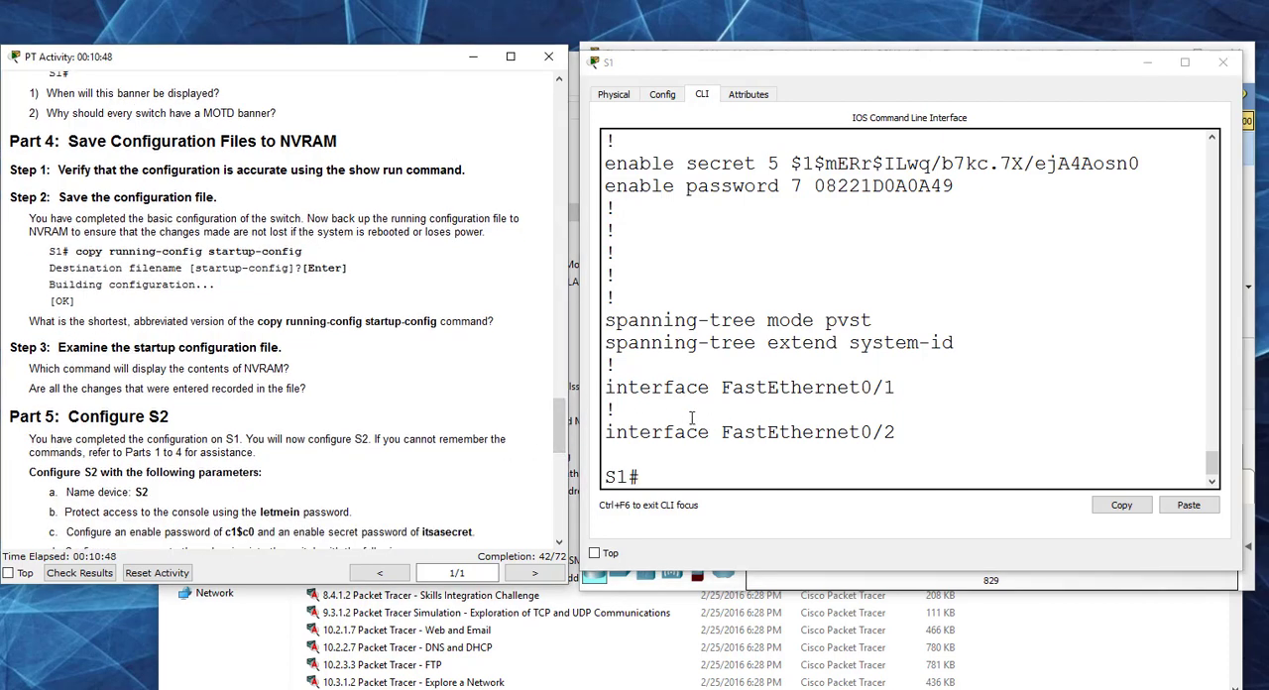
pyautogui.click(95, 572)
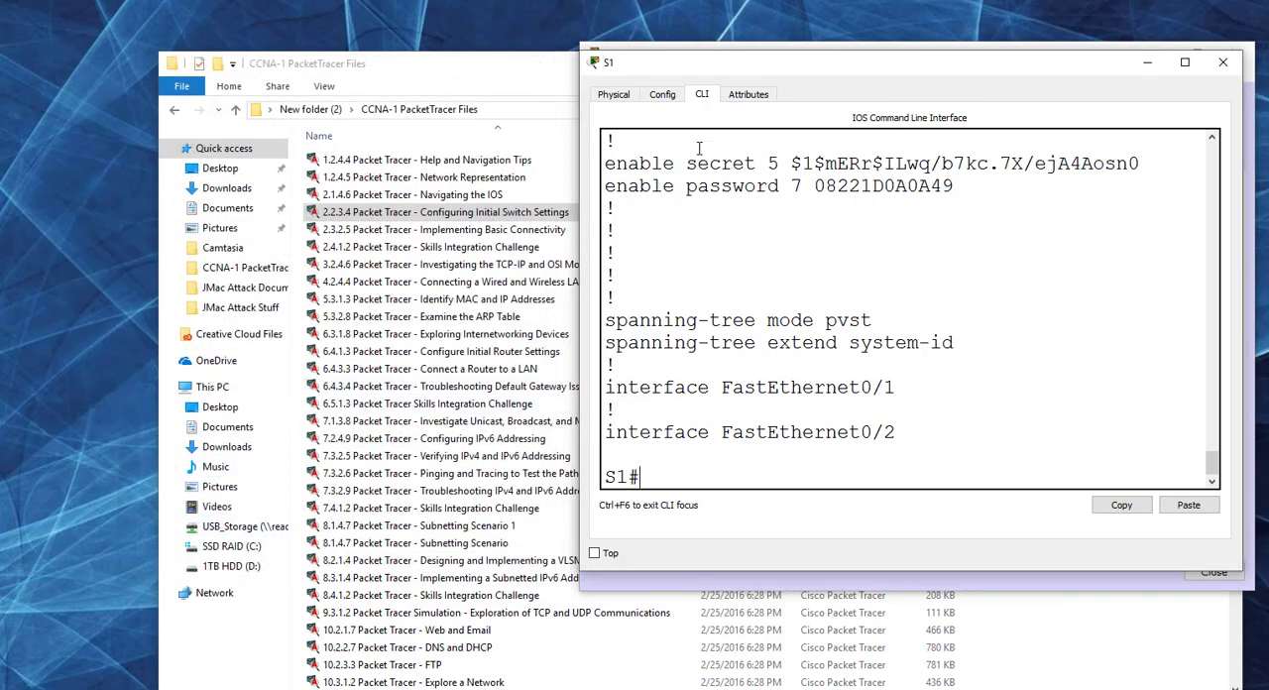
pyautogui.click(1222, 61)
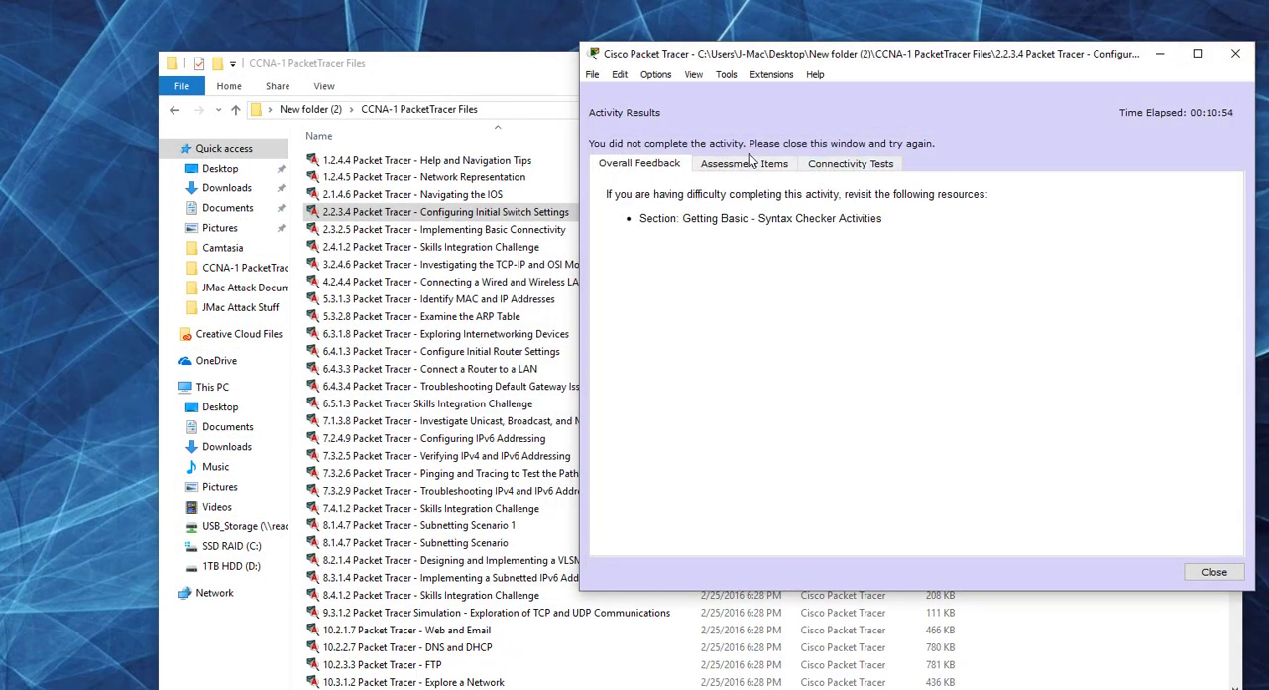
pyautogui.click(745, 163)
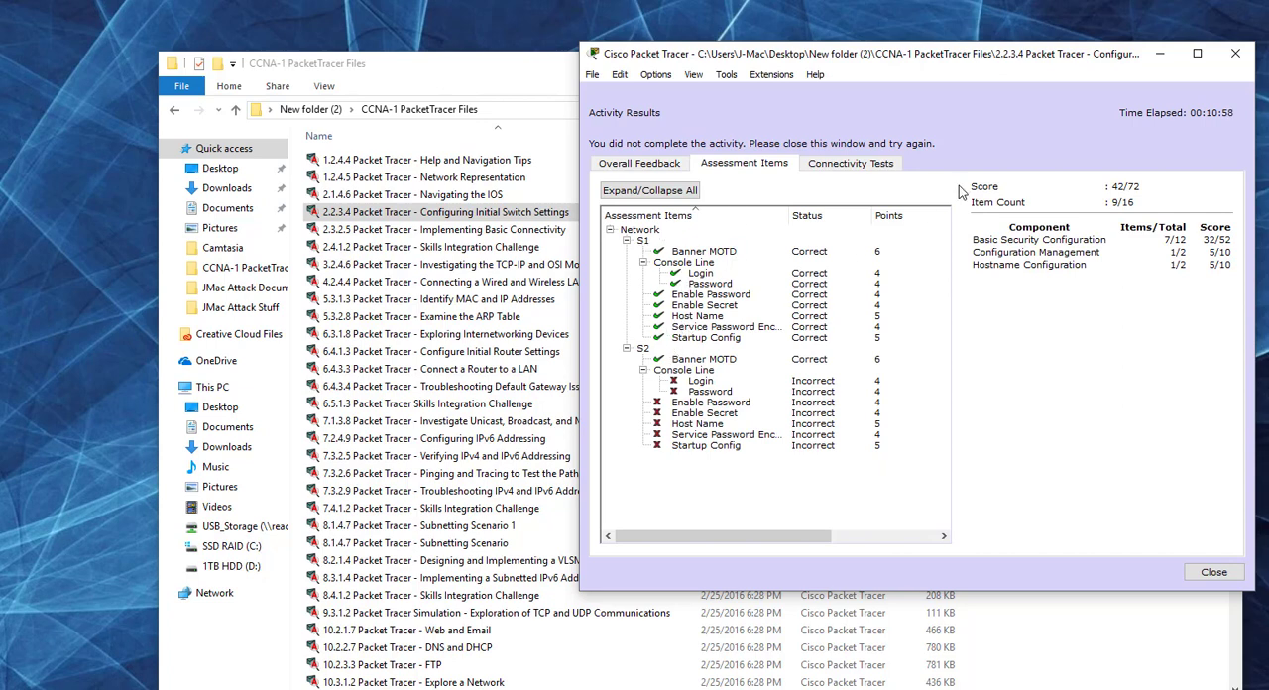
pyautogui.click(1214, 572)
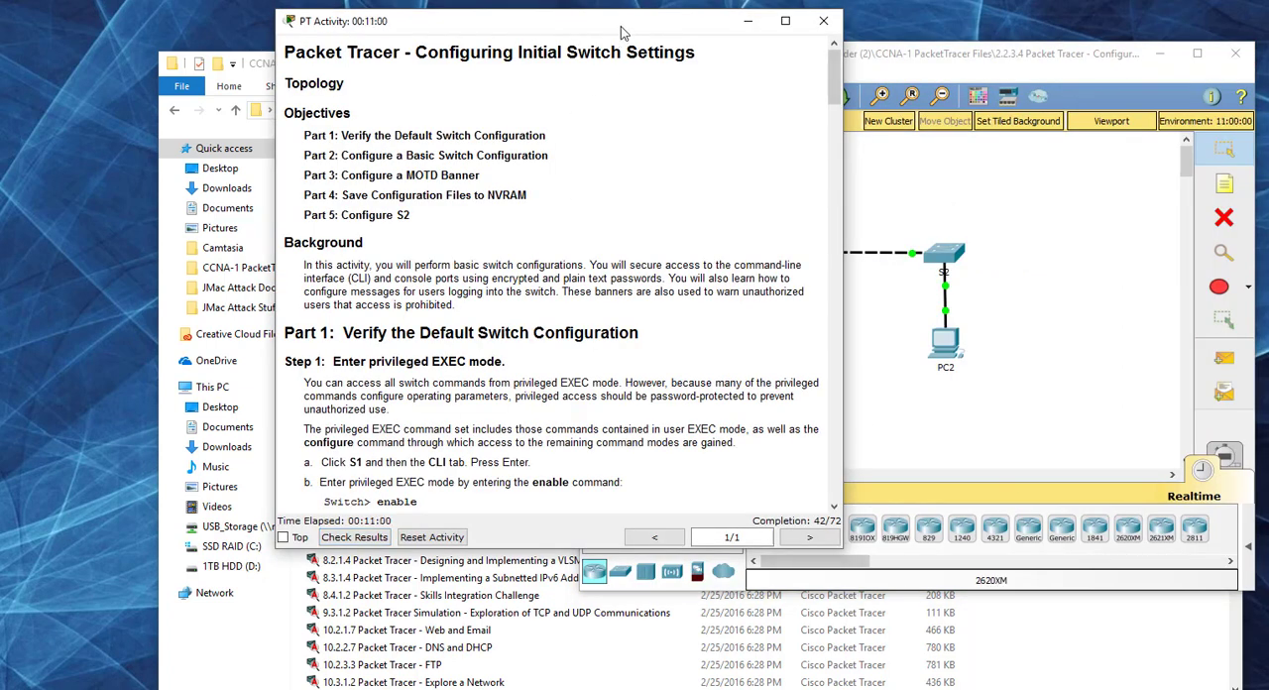
# Step: Open S2's command-line interface beside the Part 5 instructions, enlarge its window, and start the console session
pyautogui.moveTo(620, 29); pyautogui.dragTo(347, 41)
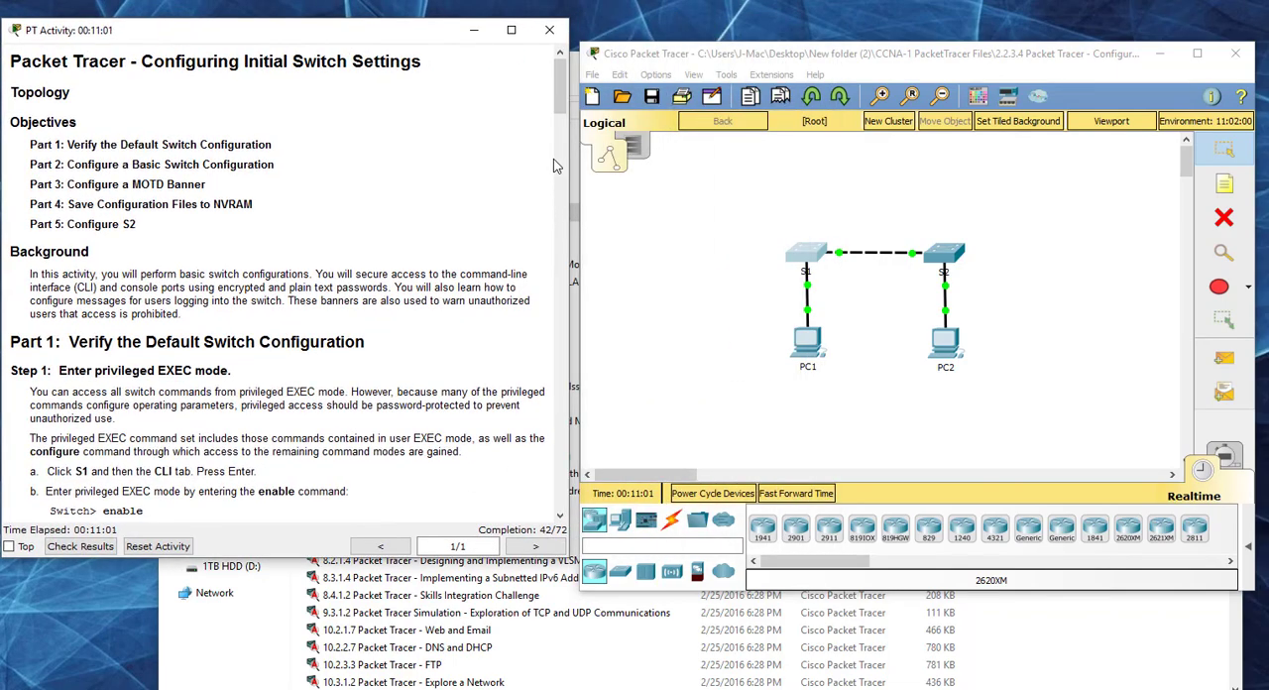
pyautogui.moveTo(557, 119); pyautogui.dragTo(571, 456)
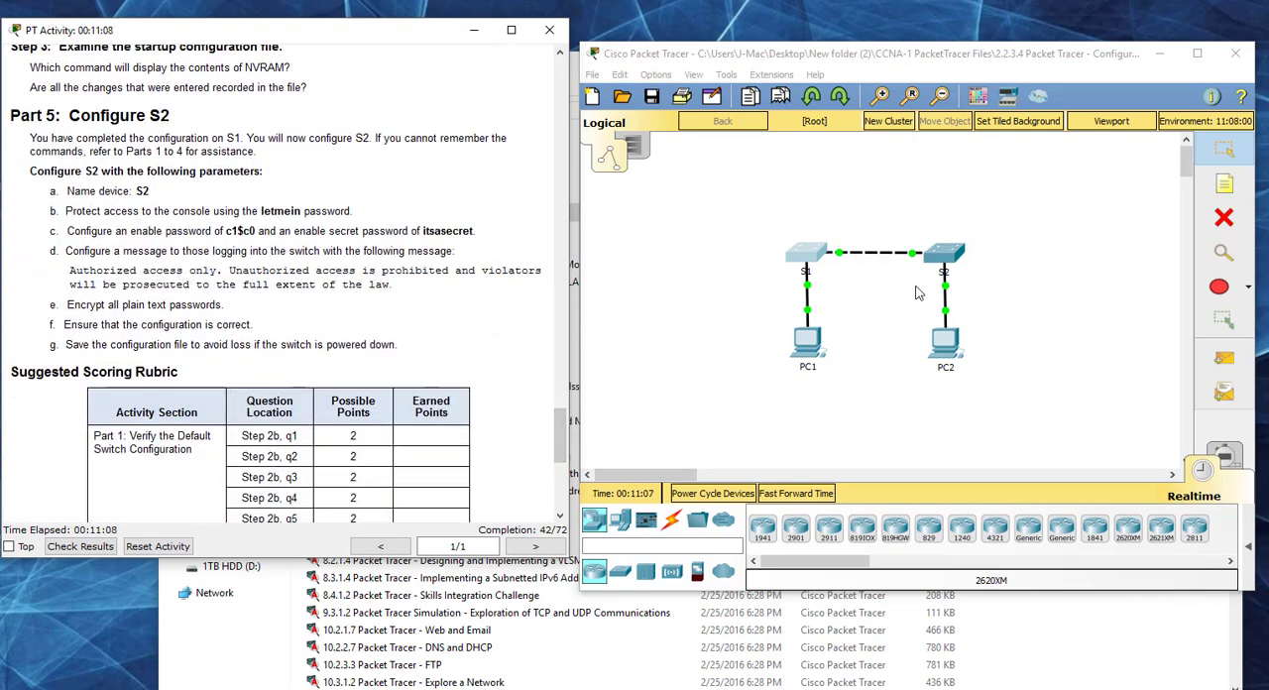
pyautogui.click(950, 257)
pyautogui.click(458, 80)
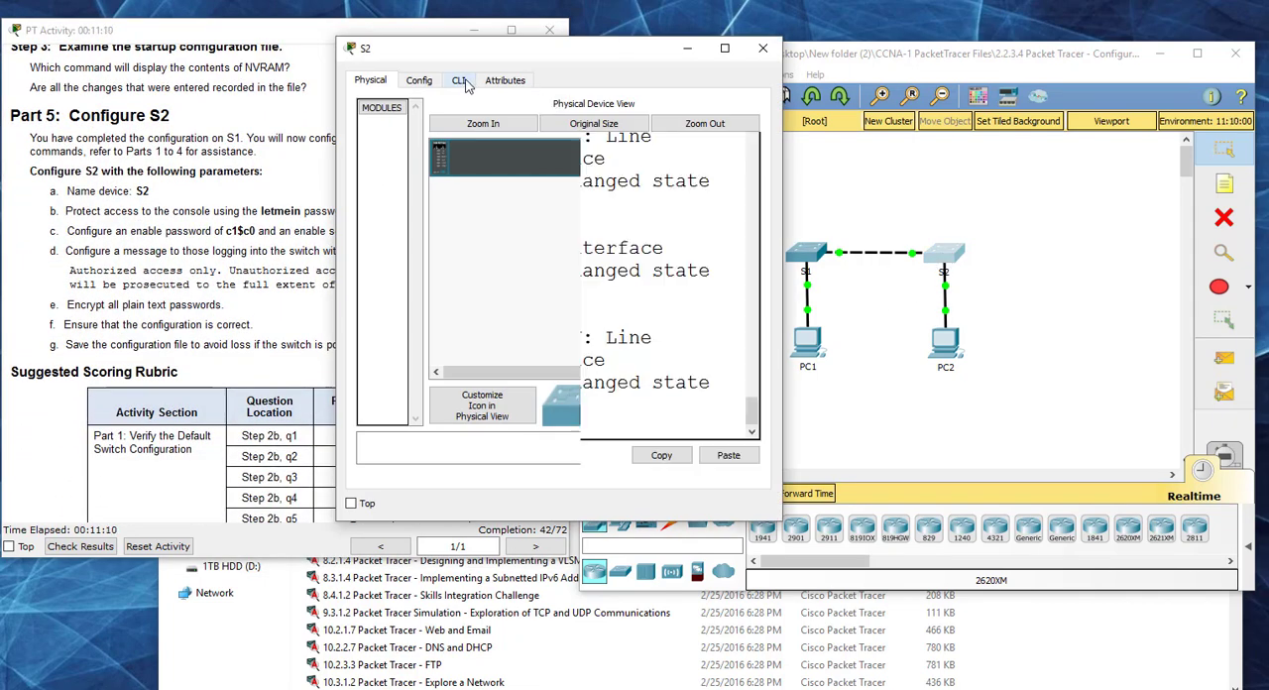
pyautogui.moveTo(560, 59); pyautogui.dragTo(776, 59)
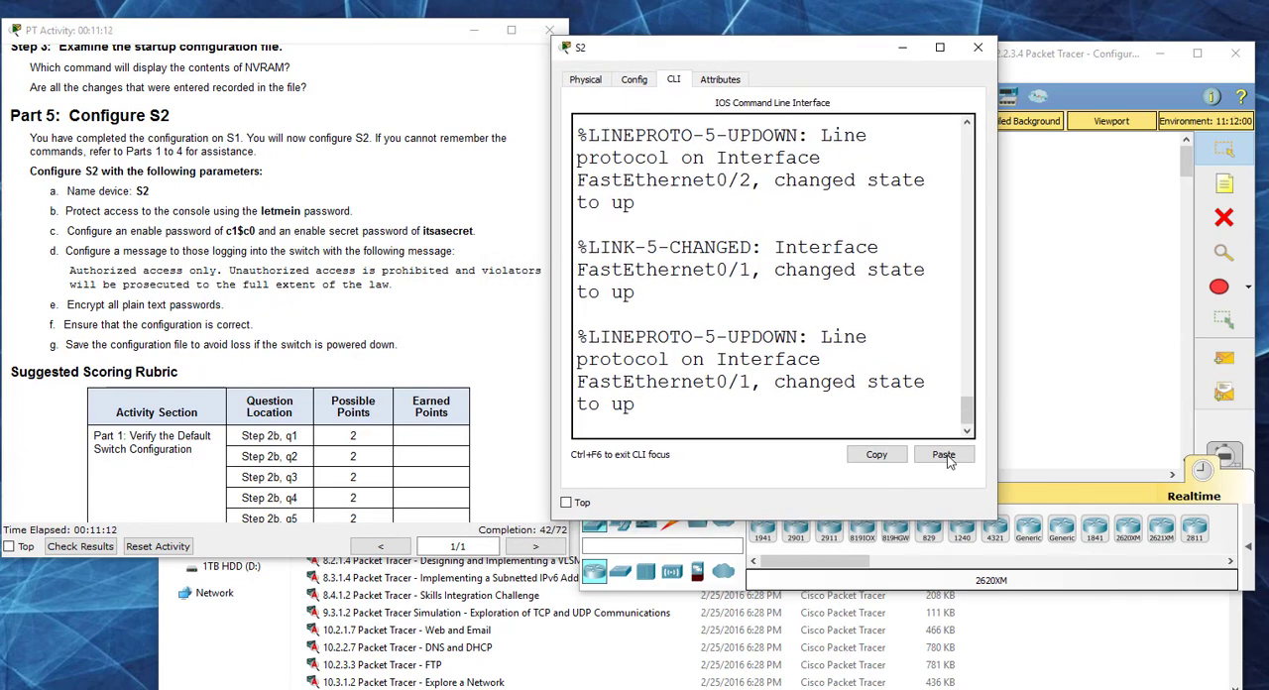
pyautogui.moveTo(994, 517); pyautogui.dragTo(1195, 572)
pyautogui.press('Return')
pyautogui.press('Return')
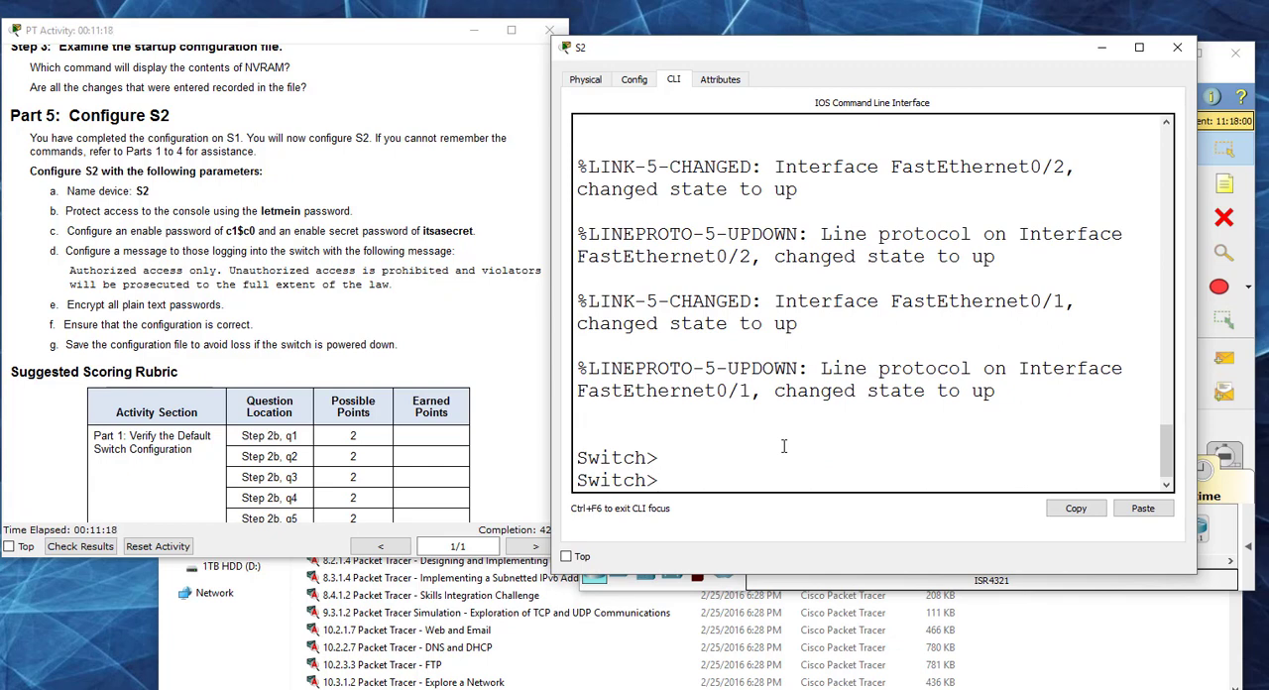
# Step: Enter global configuration mode on S2 with en and conf t, and set its hostname to S2
pyautogui.write('en')
pyautogui.press('Return')
pyautogui.write('conf t')
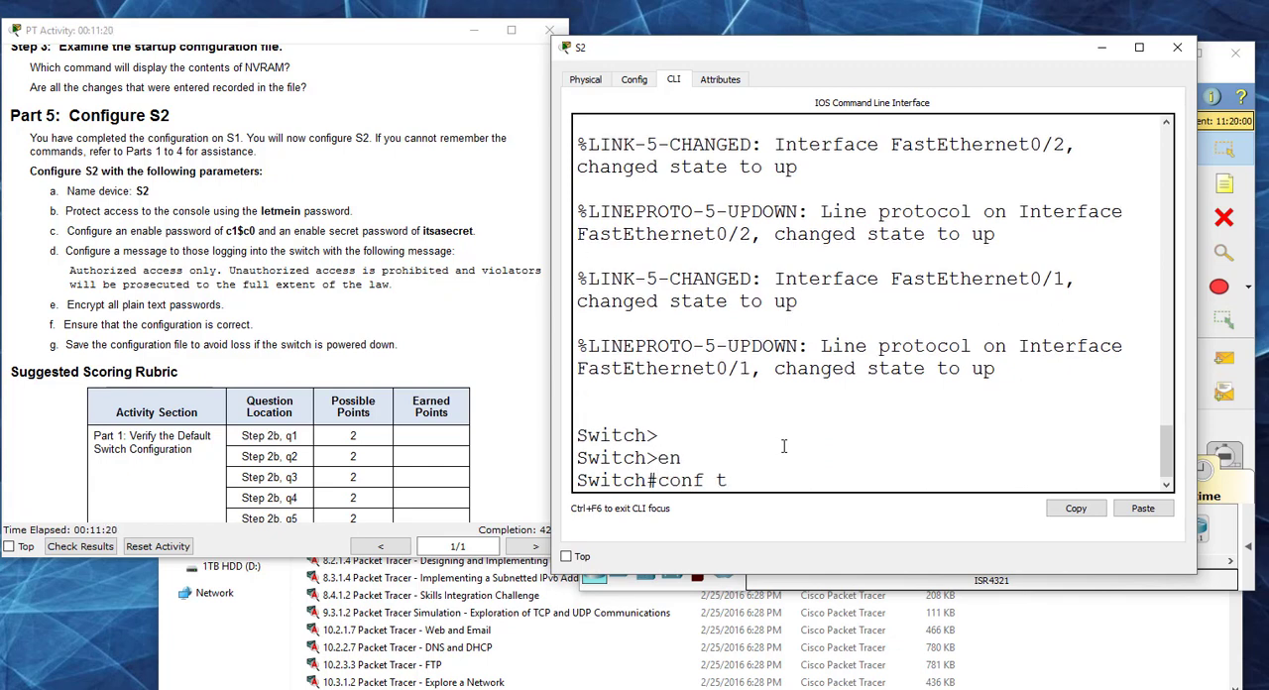
pyautogui.press('Return')
pyautogui.write('haost')
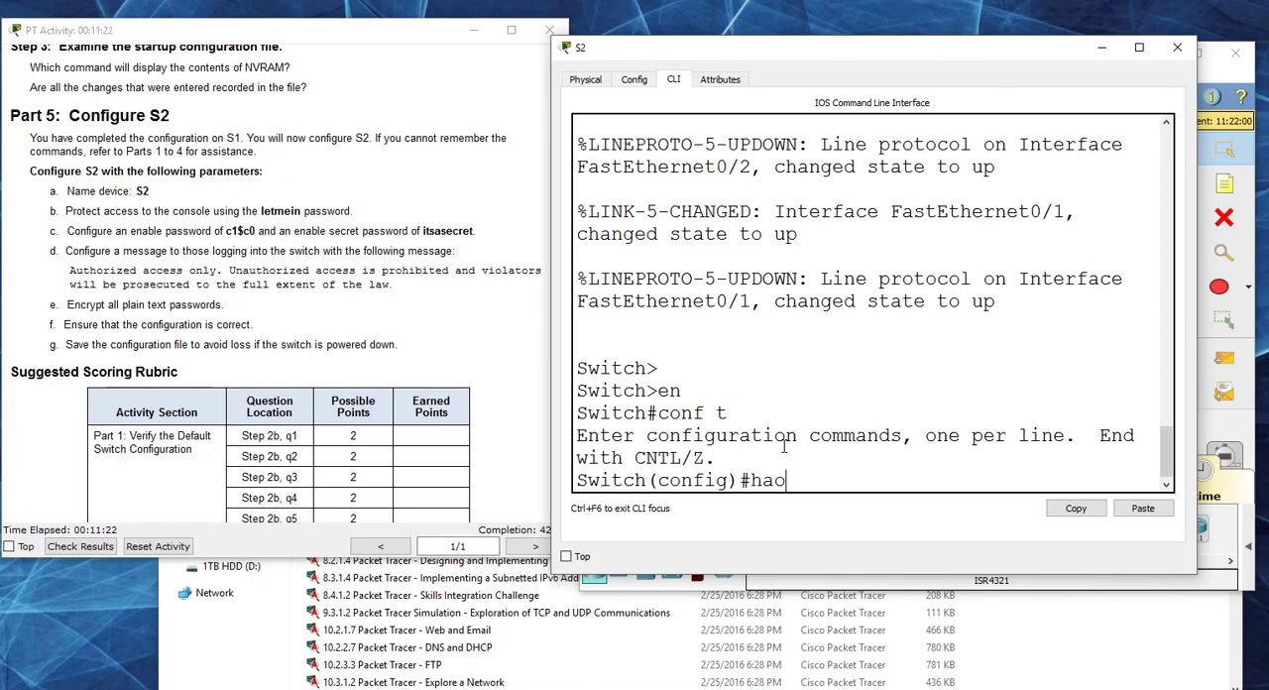
pyautogui.press('BackSpace')
pyautogui.press('BackSpace')
pyautogui.press('BackSpace')
pyautogui.write('ostname S2')
pyautogui.press('Return')
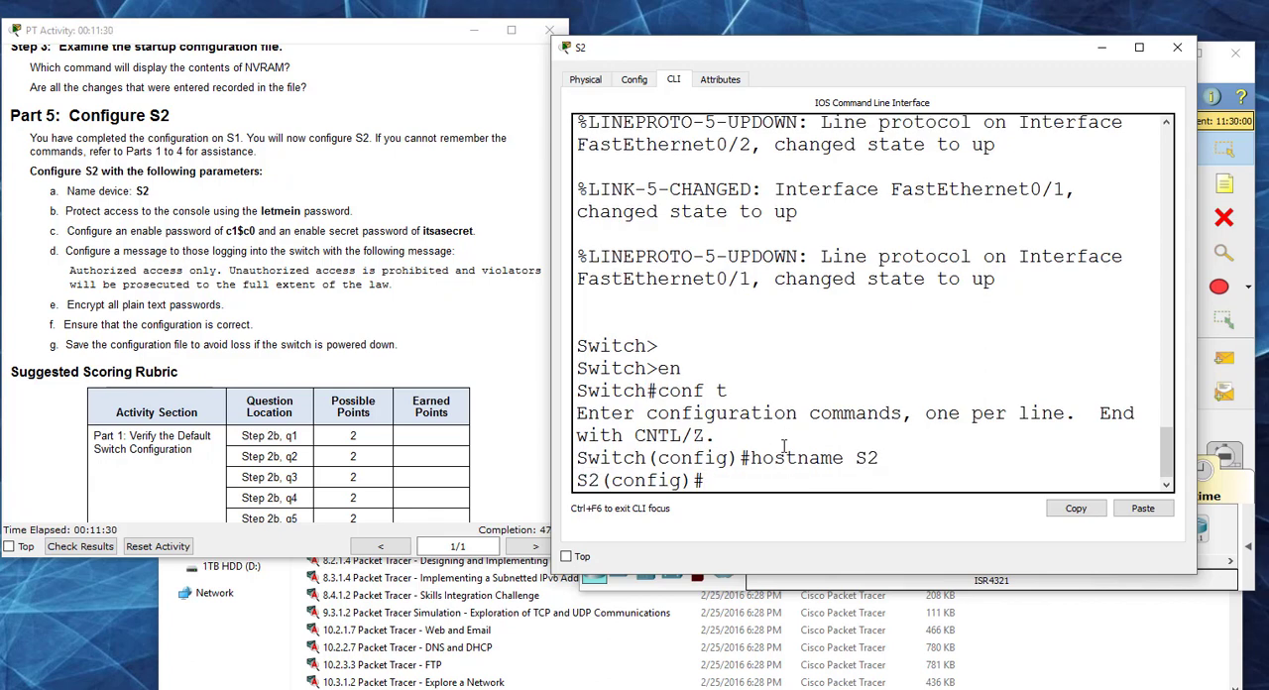
# Step: Protect S2's line console 0 with the console password from Part 5, require login, and return to global configuration mode
pyautogui.write('line console 0')
pyautogui.press('Return')
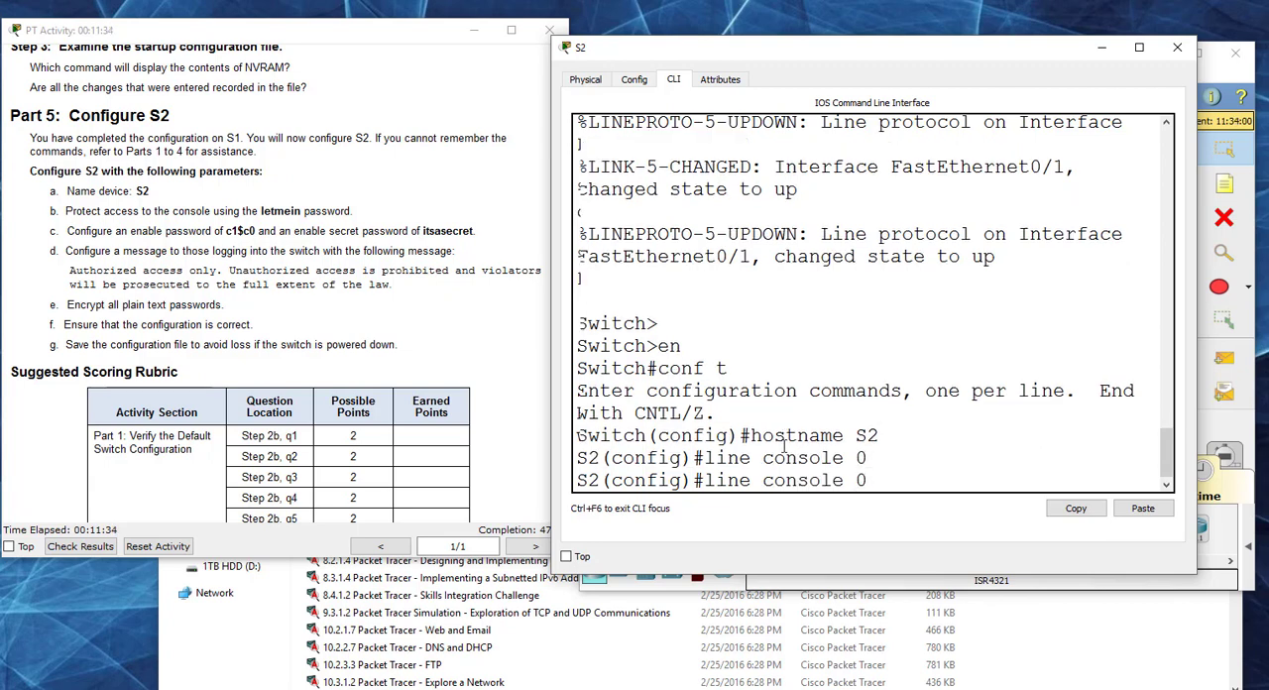
pyautogui.write('passwor')
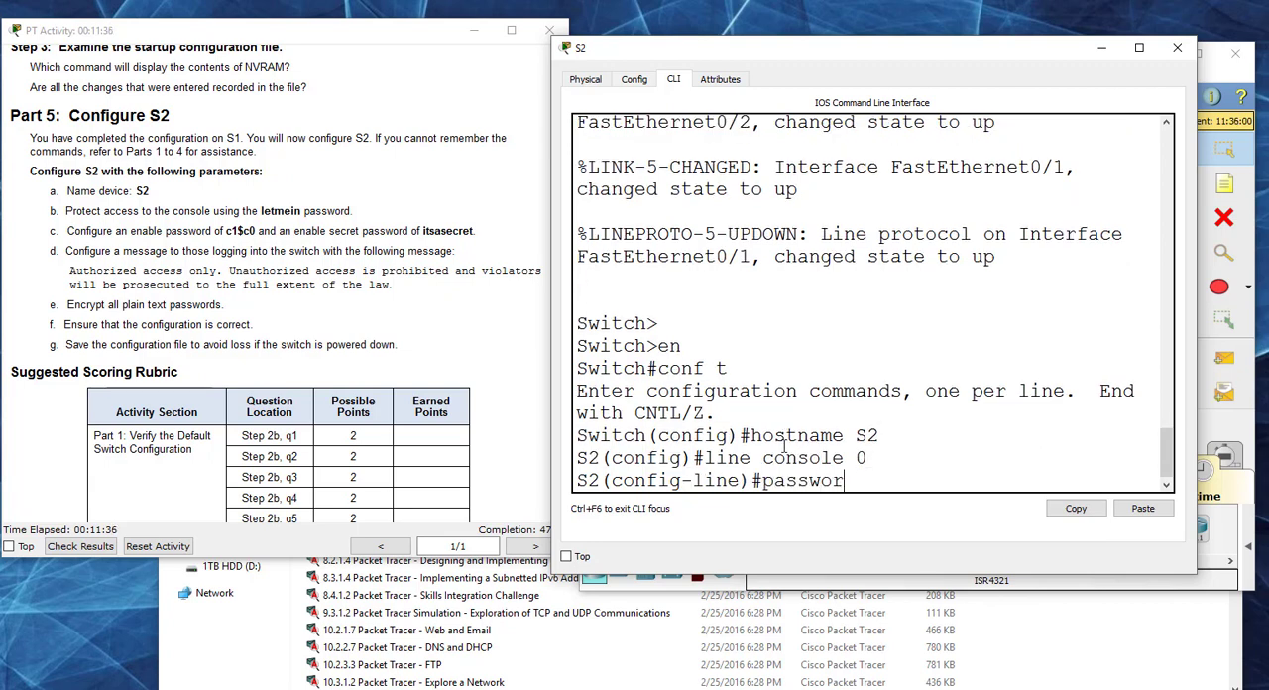
pyautogui.write('d letmein')
pyautogui.press('Return')
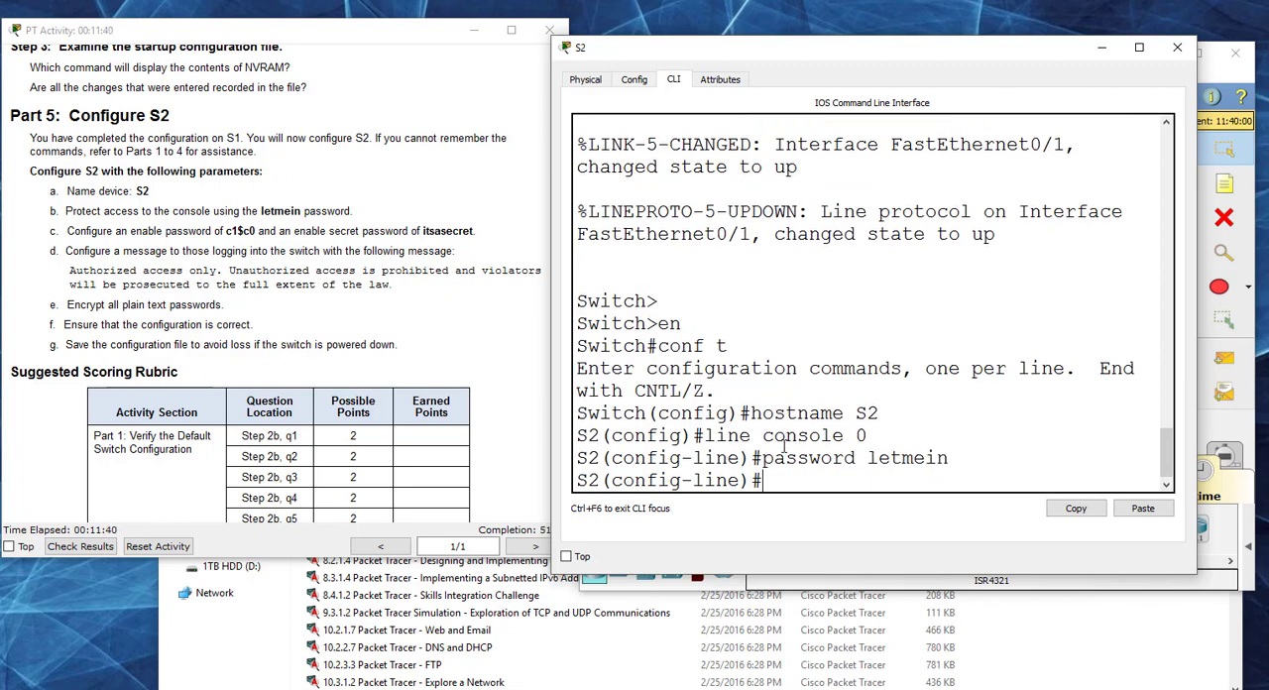
pyautogui.write('login')
pyautogui.press('Return')
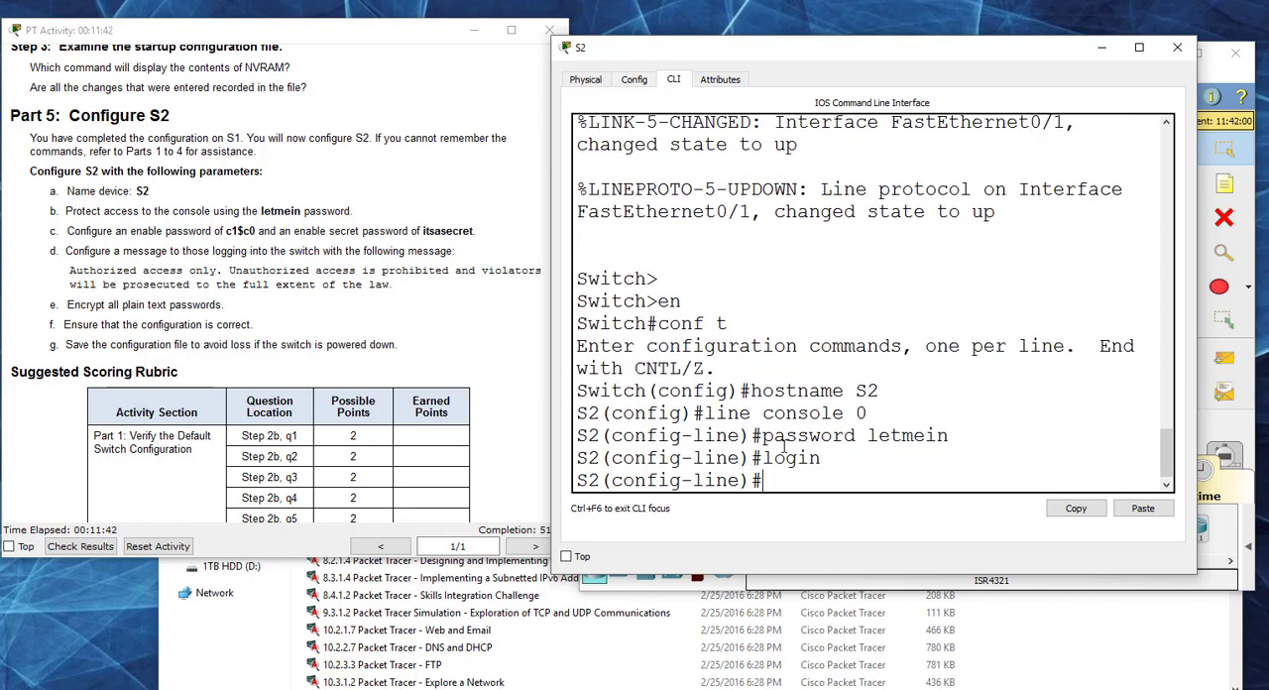
pyautogui.moveTo(749, 56); pyautogui.dragTo(784, 54)
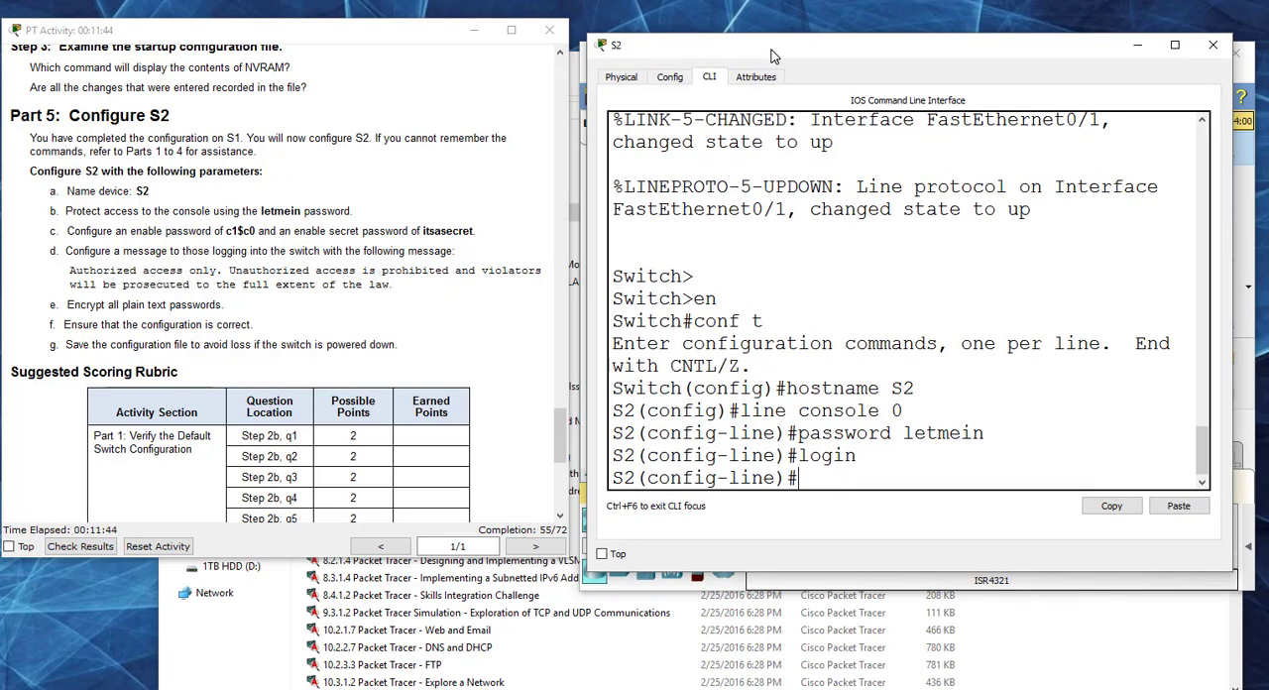
pyautogui.write('exit')
pyautogui.press('Return')
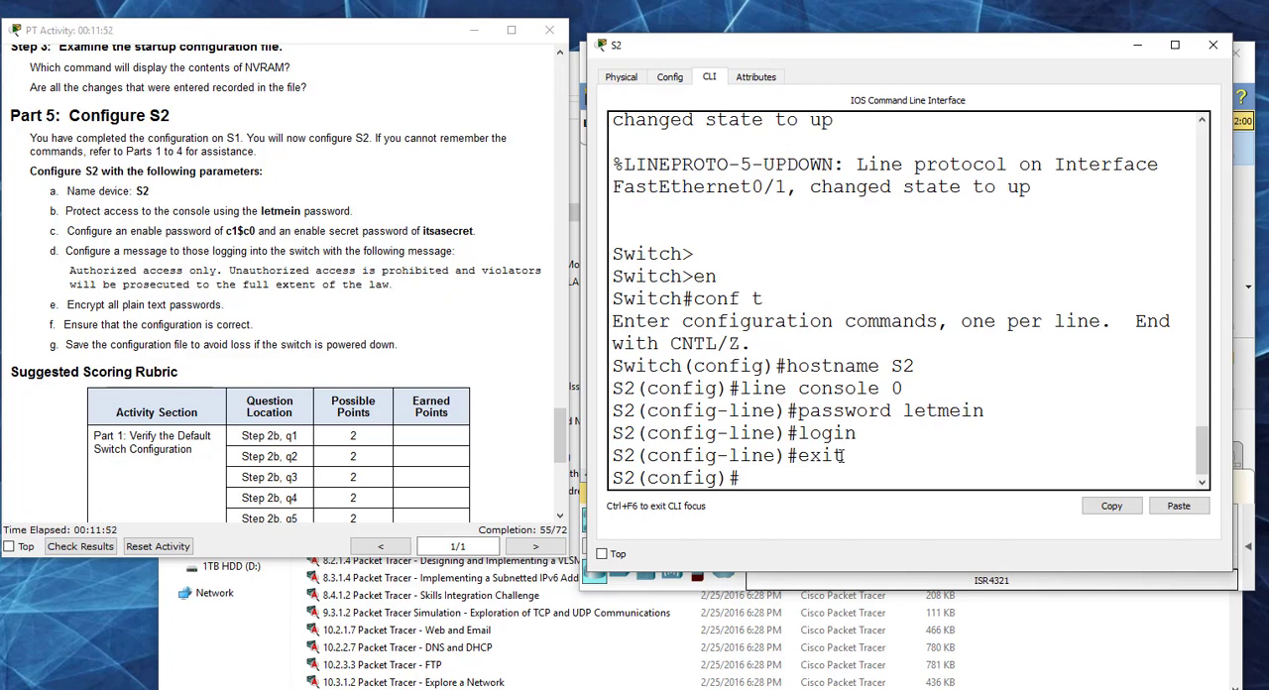
# Step: Set S2's MOTD banner, delimited by #, to "Authorized access only. Unauthorized access is prohibited and violators will be prosecuted to the full extent of the law."
pyautogui.write('banner moptd')
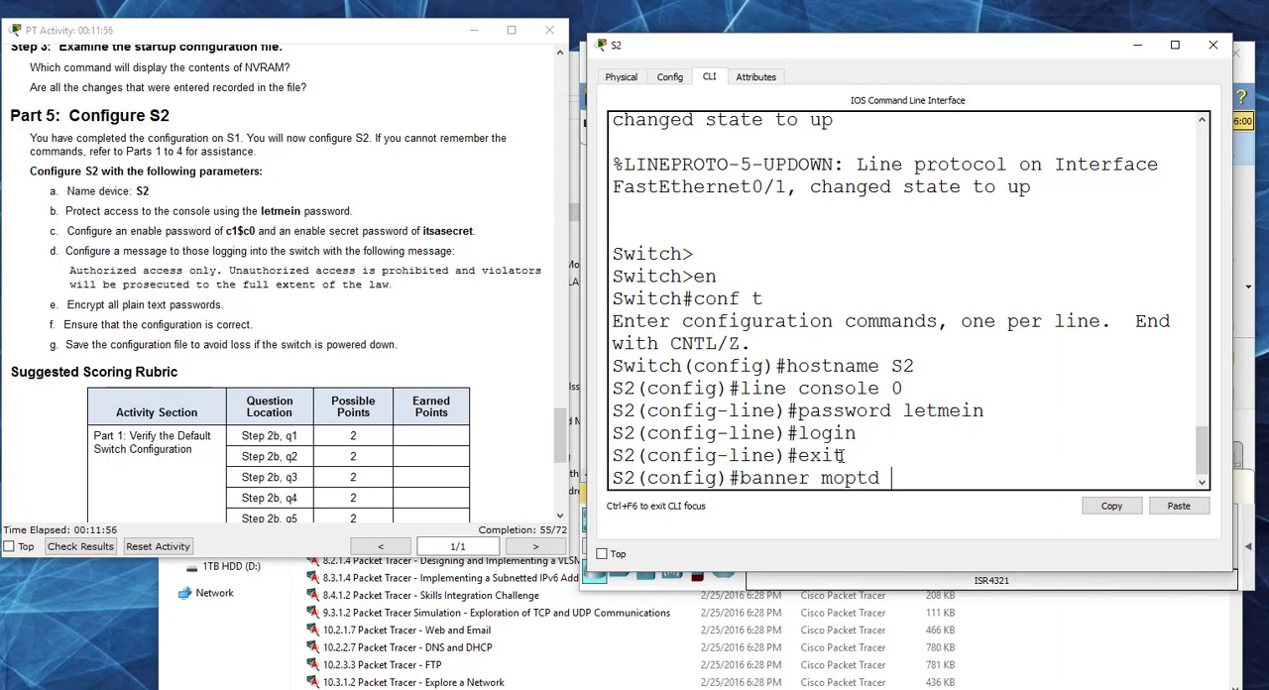
pyautogui.press('BackSpace')
pyautogui.press('BackSpace')
pyautogui.press('BackSpace')
pyautogui.press('BackSpace')
pyautogui.write('td # Authorized')
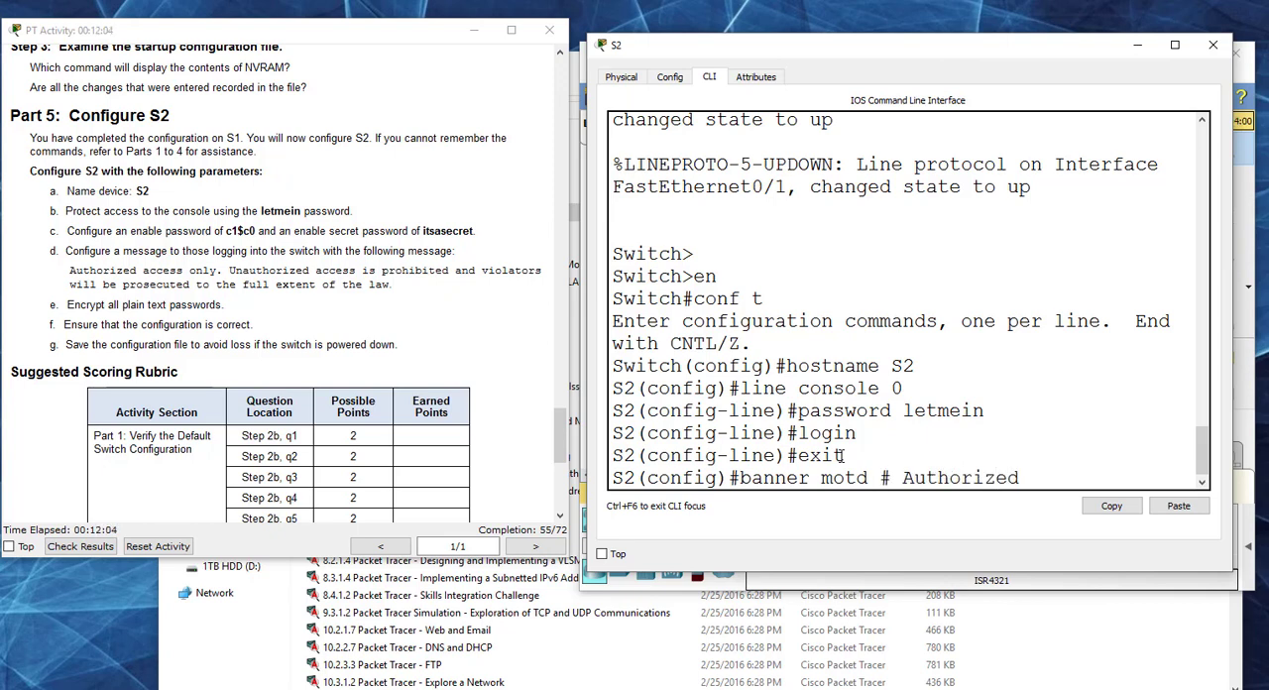
pyautogui.write(' access only. U')
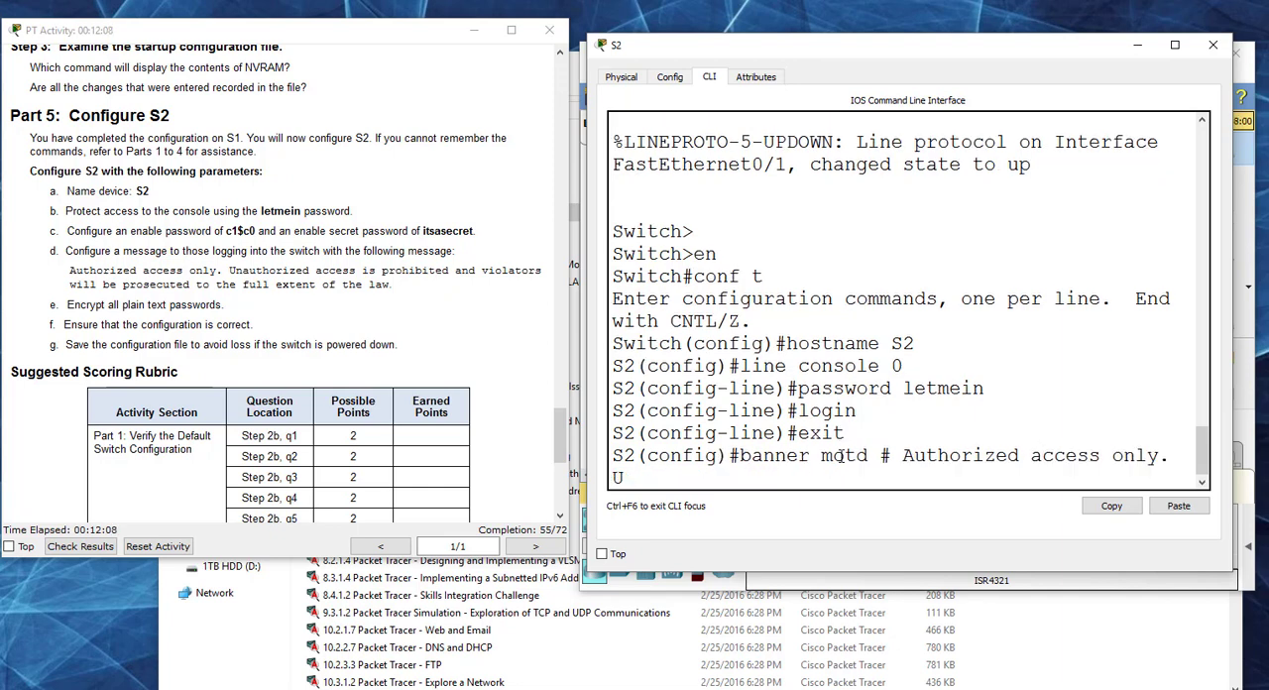
pyautogui.write('nauthorized access')
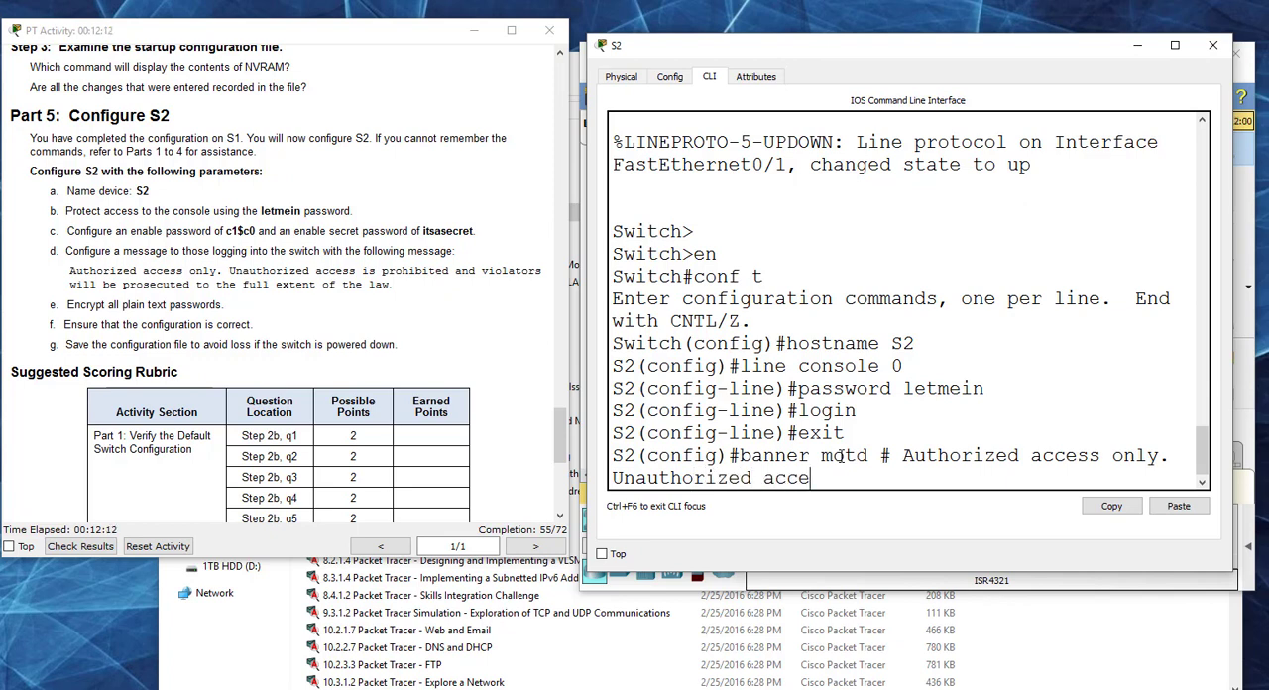
pyautogui.write(' is prohibit')
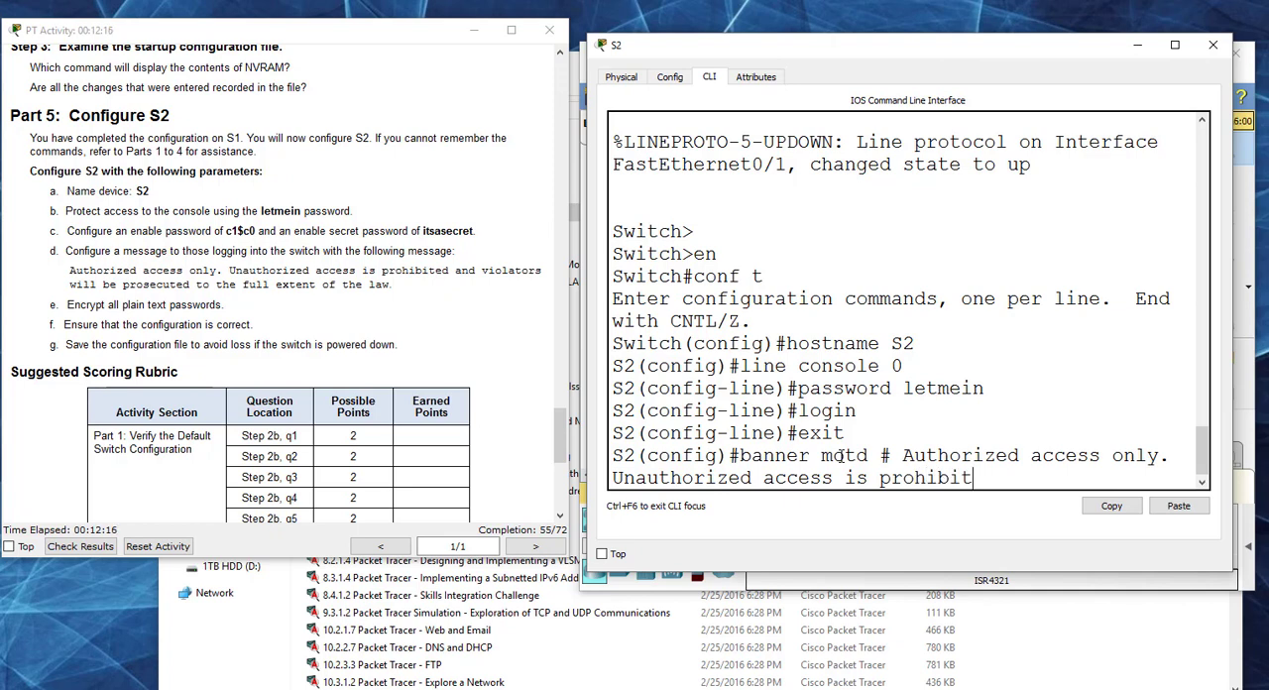
pyautogui.write('ed and violators')
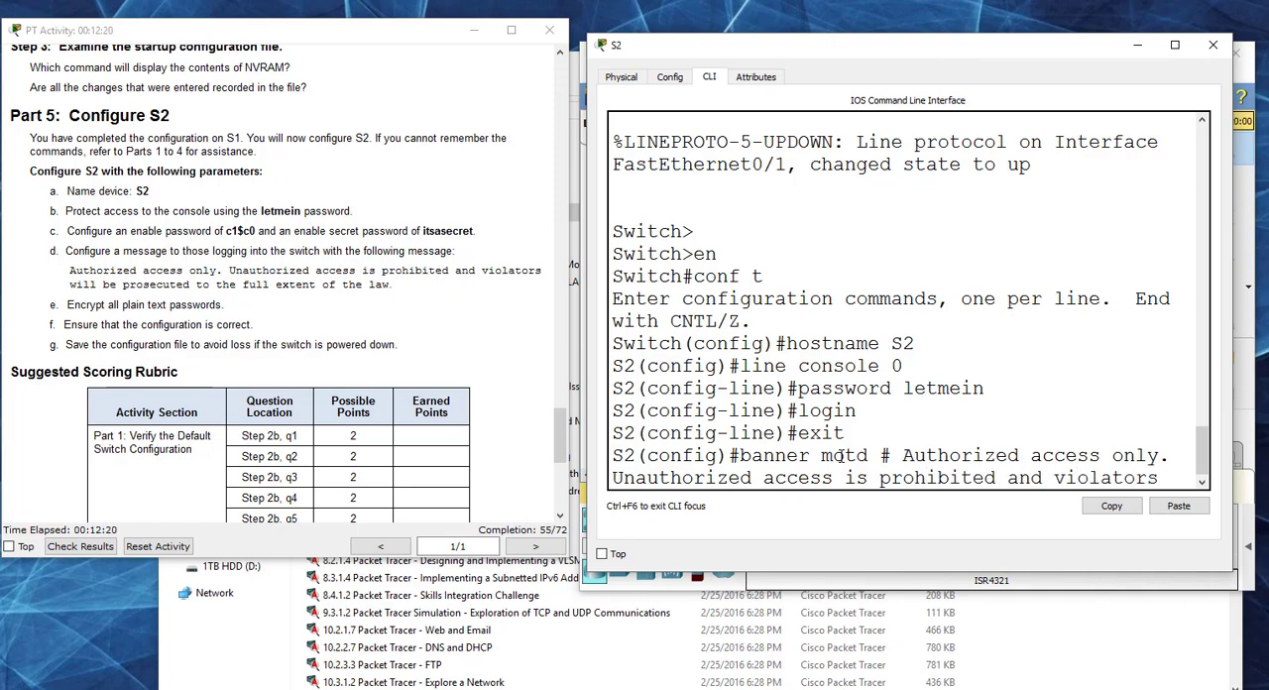
pyautogui.write(' will be')
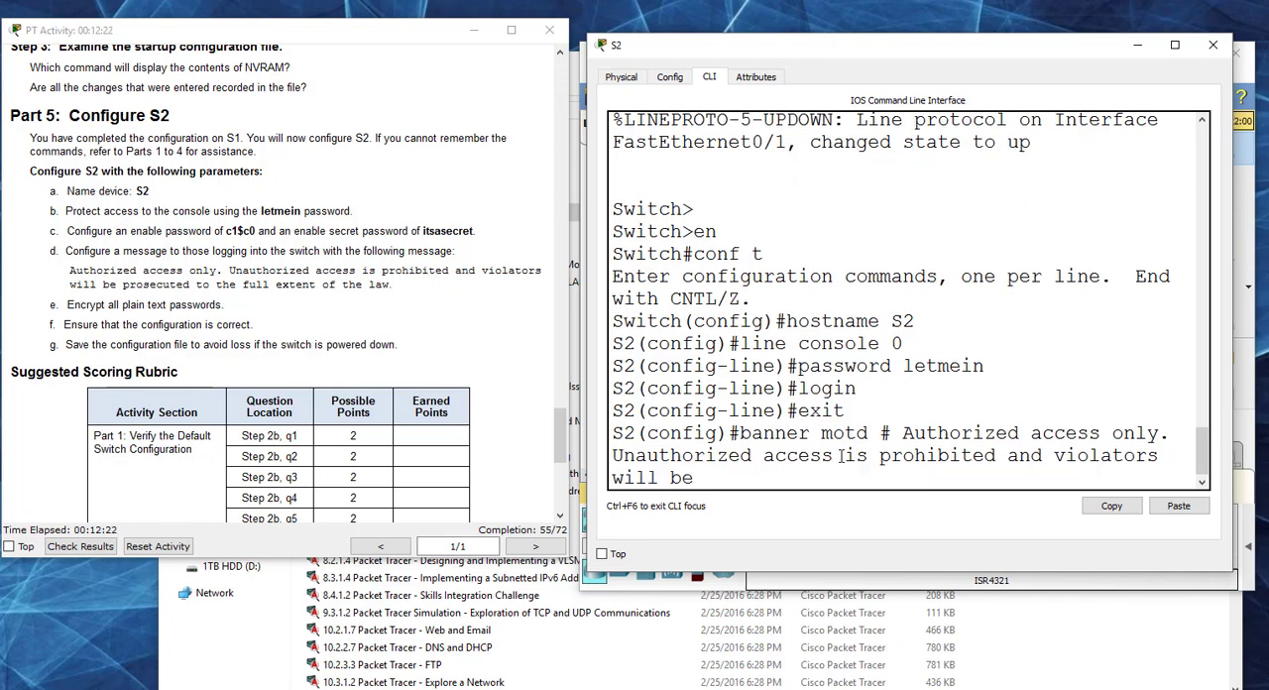
pyautogui.write(' prosecuted to the full ')
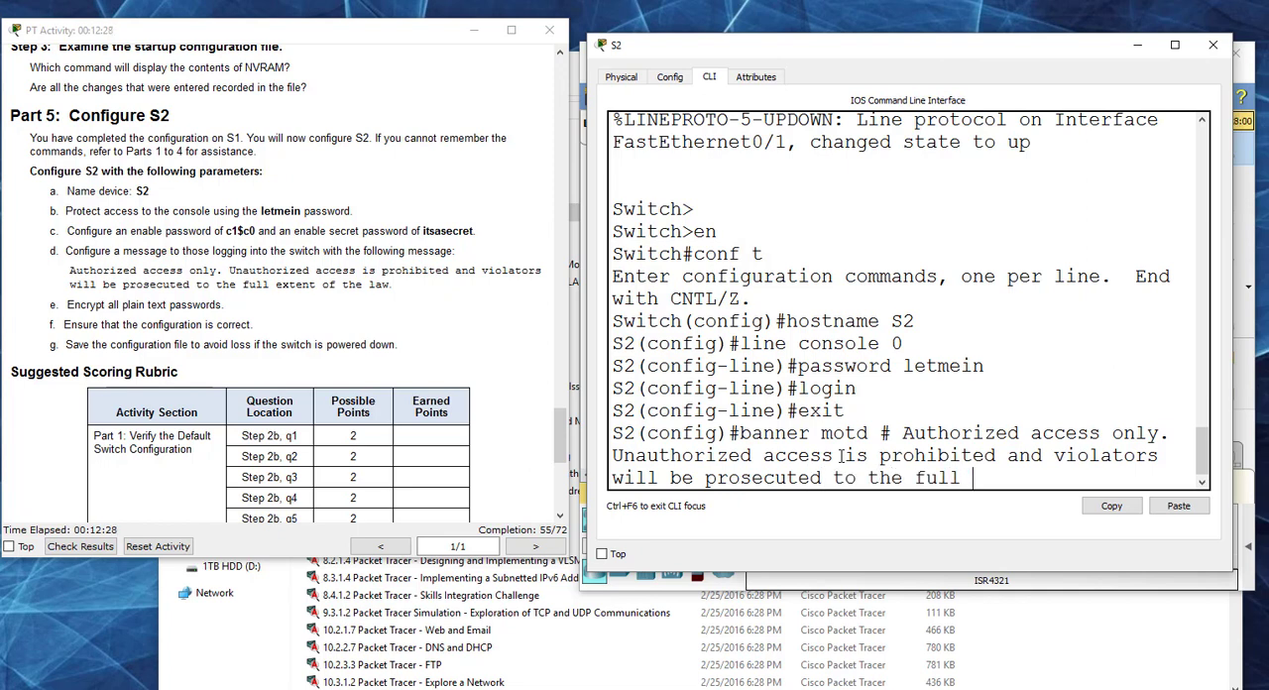
pyautogui.write('extent of th')
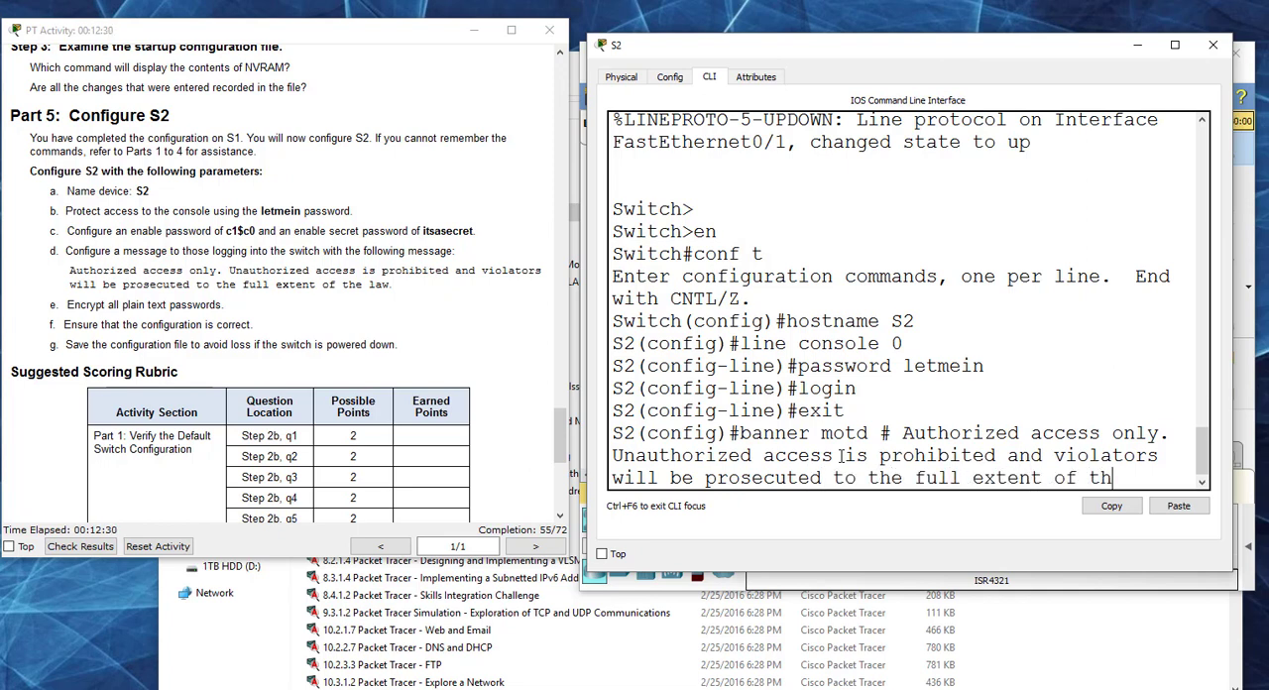
pyautogui.write('e law.')
pyautogui.press('Return')
pyautogui.write('#')
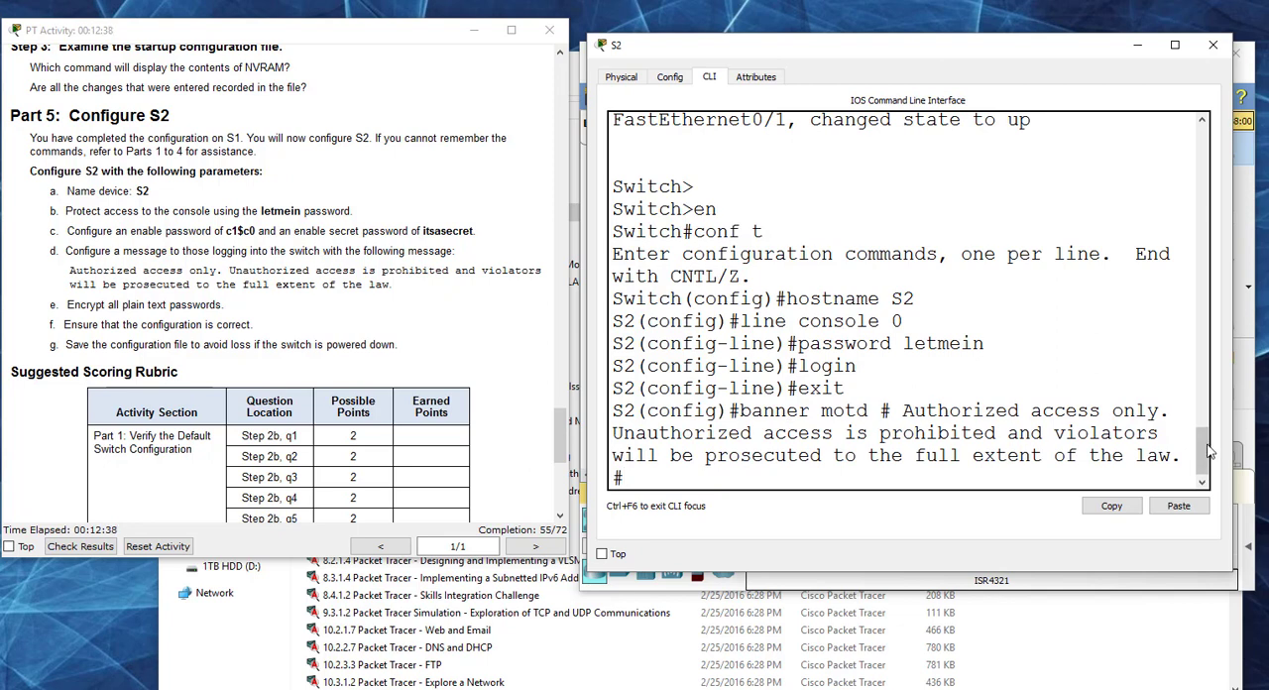
pyautogui.moveTo(1205, 444); pyautogui.dragTo(1207, 458)
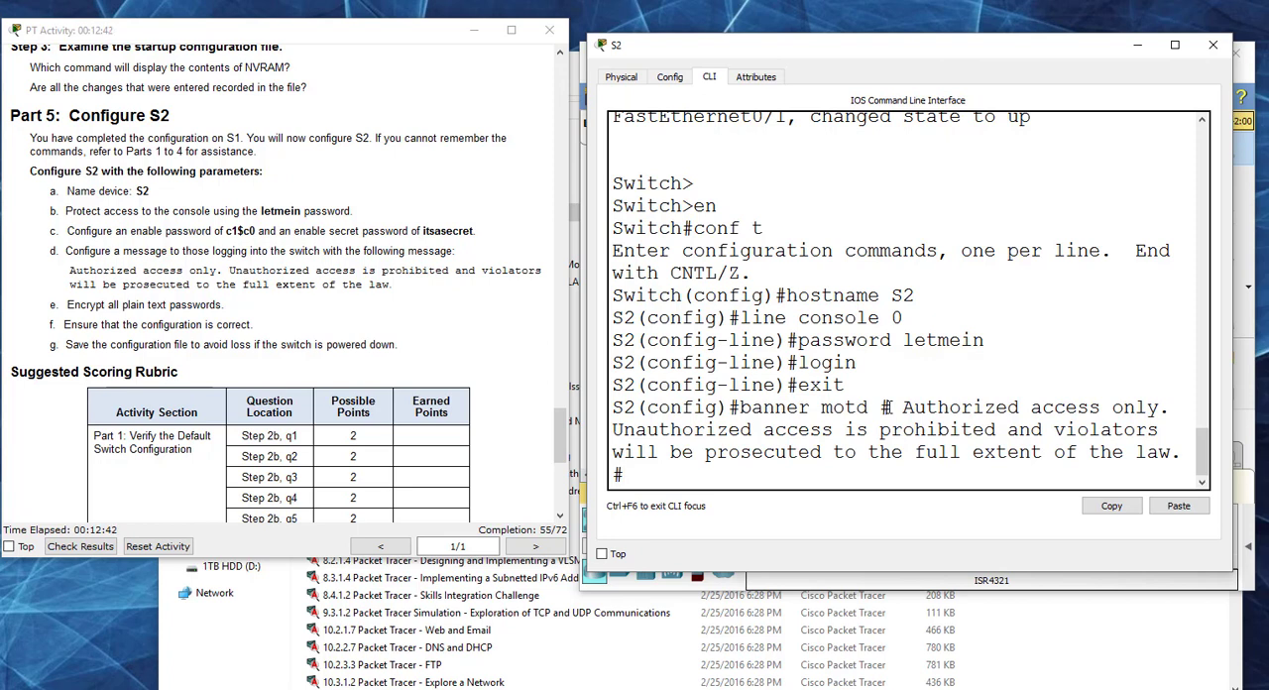
pyautogui.press('Return')
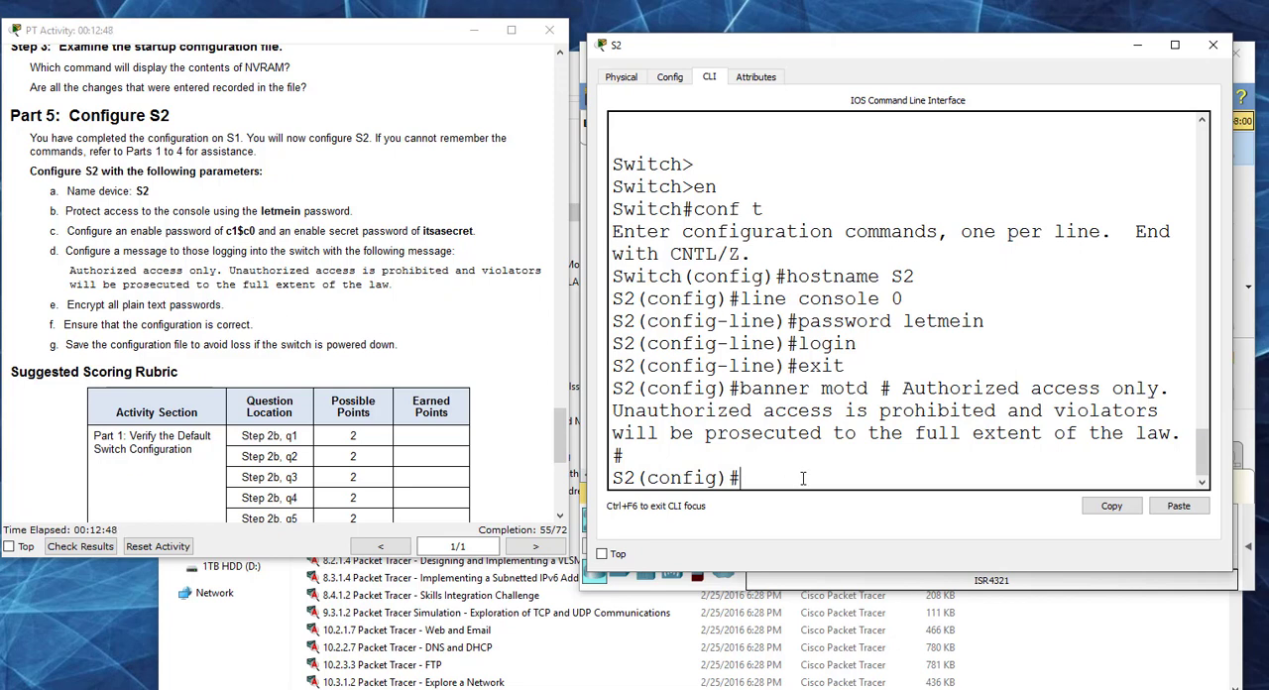
# Step: Encrypt all plain text passwords on S2 with the service password-encryption command
pyautogui.write('service pa')
pyautogui.press('Tab')
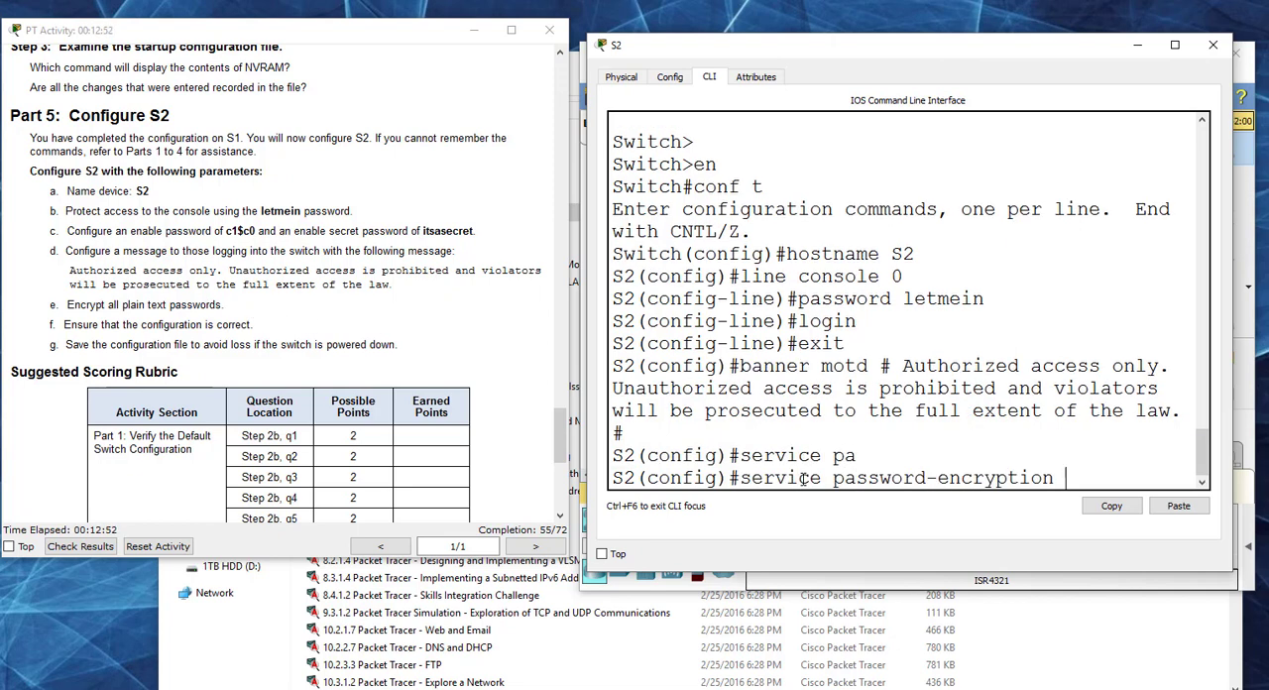
pyautogui.press('Return')
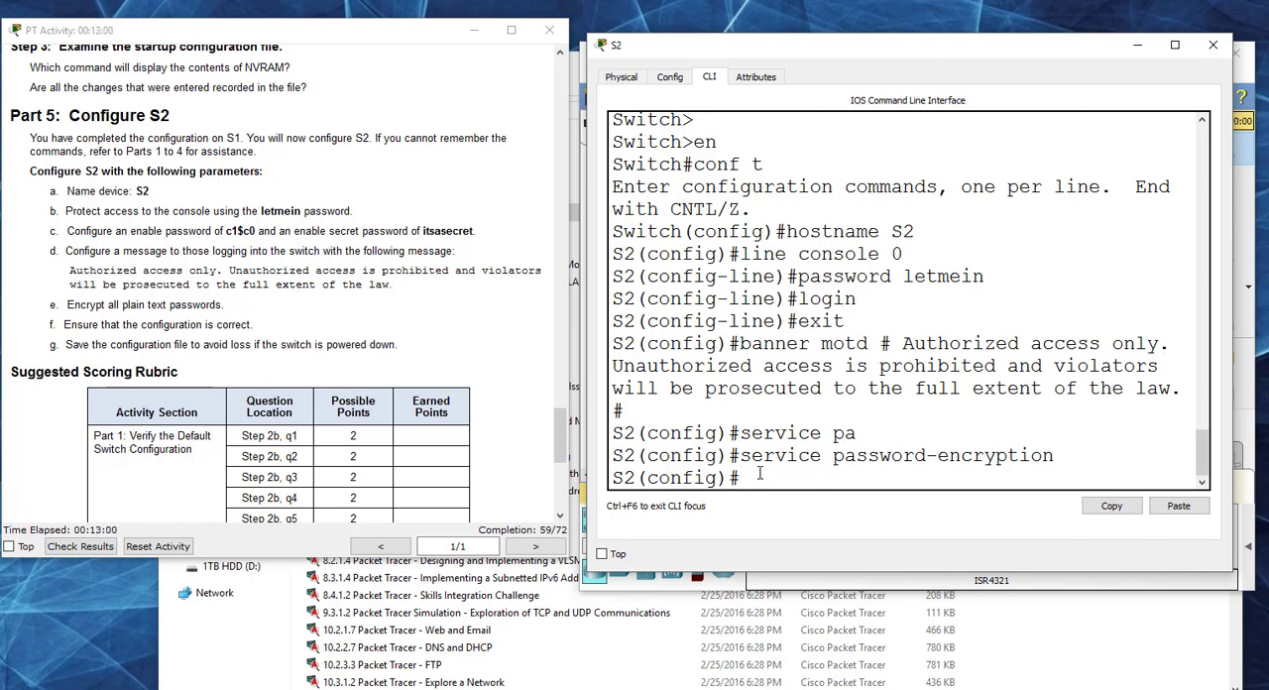
# Step: Return S2 to privileged EXEC mode and save its configuration with copy run start, accepting the default destination filename startup-config
pyautogui.hotkey('ctrl', 'z')
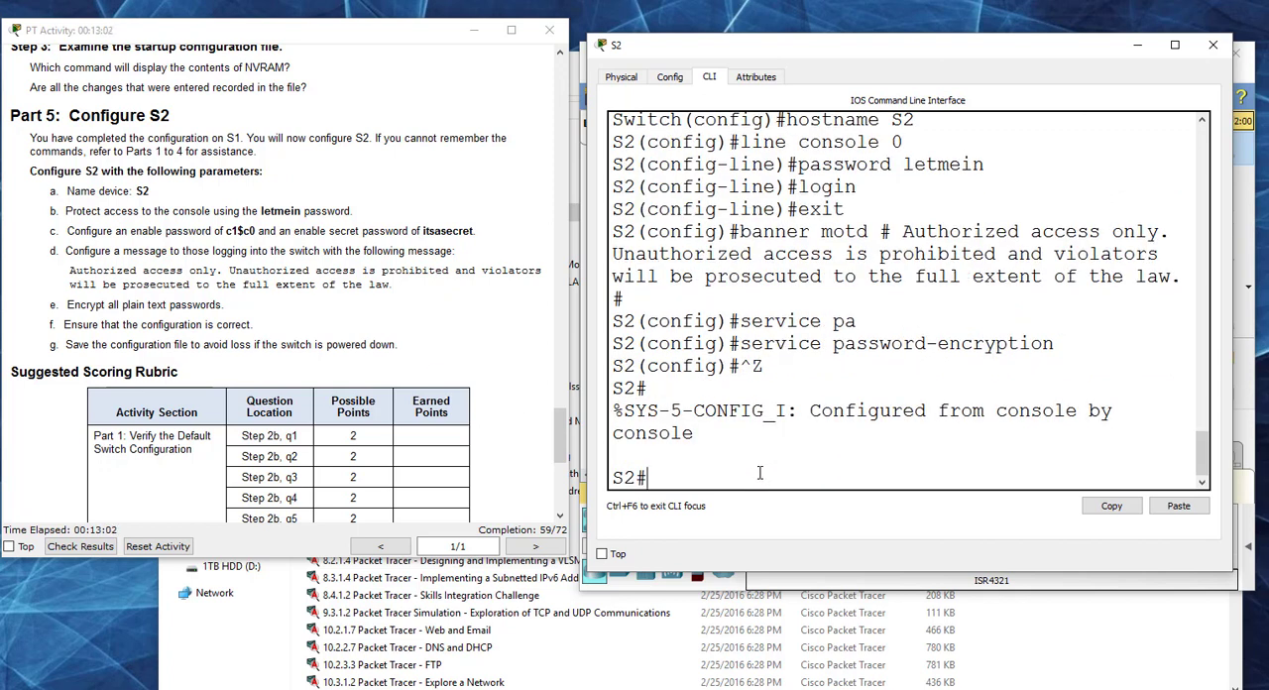
pyautogui.write('copy run start')
pyautogui.press('Return')
pyautogui.press('Return')
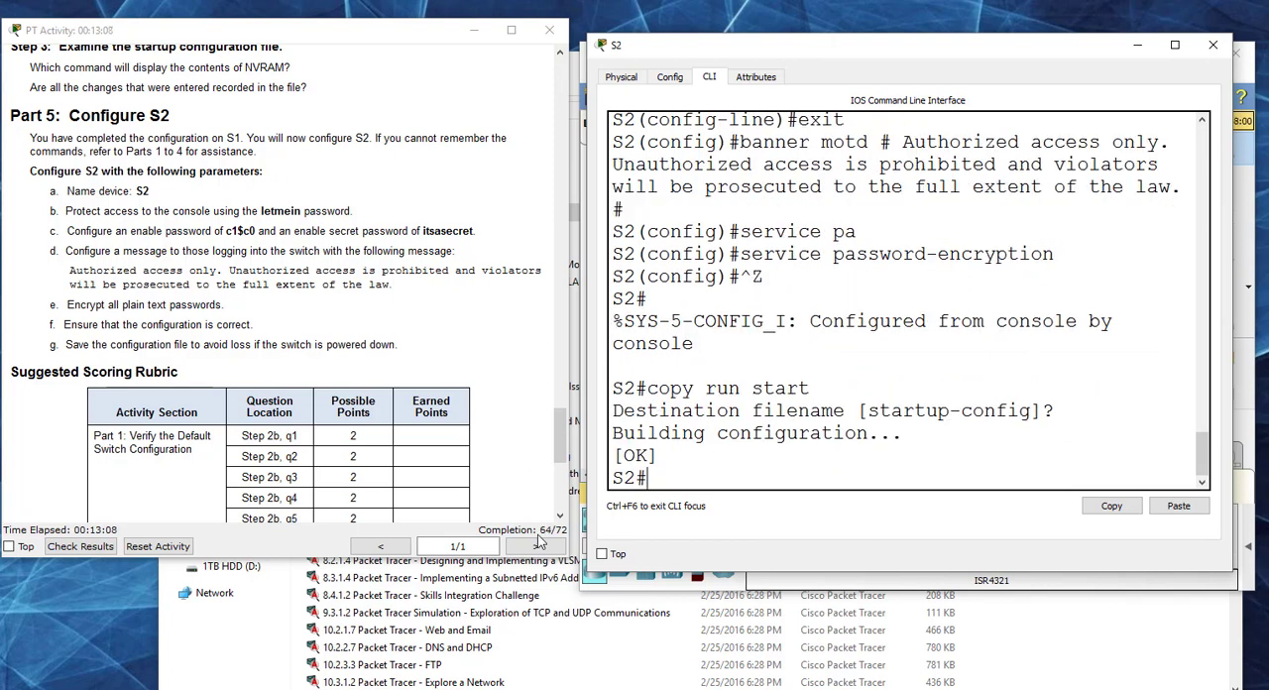
# Step: Check the activity results, examine S2's Enable Password and Enable Secret among the assessment items, and close the results
pyautogui.click(80, 546)
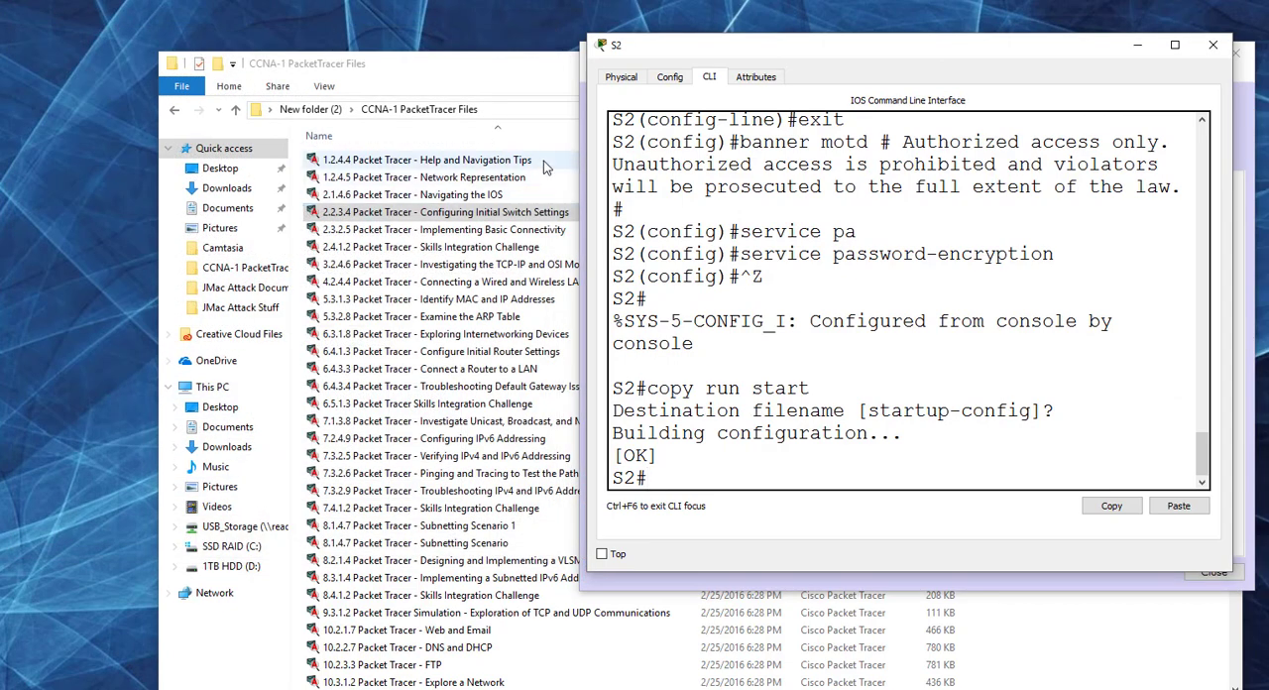
pyautogui.click(1211, 47)
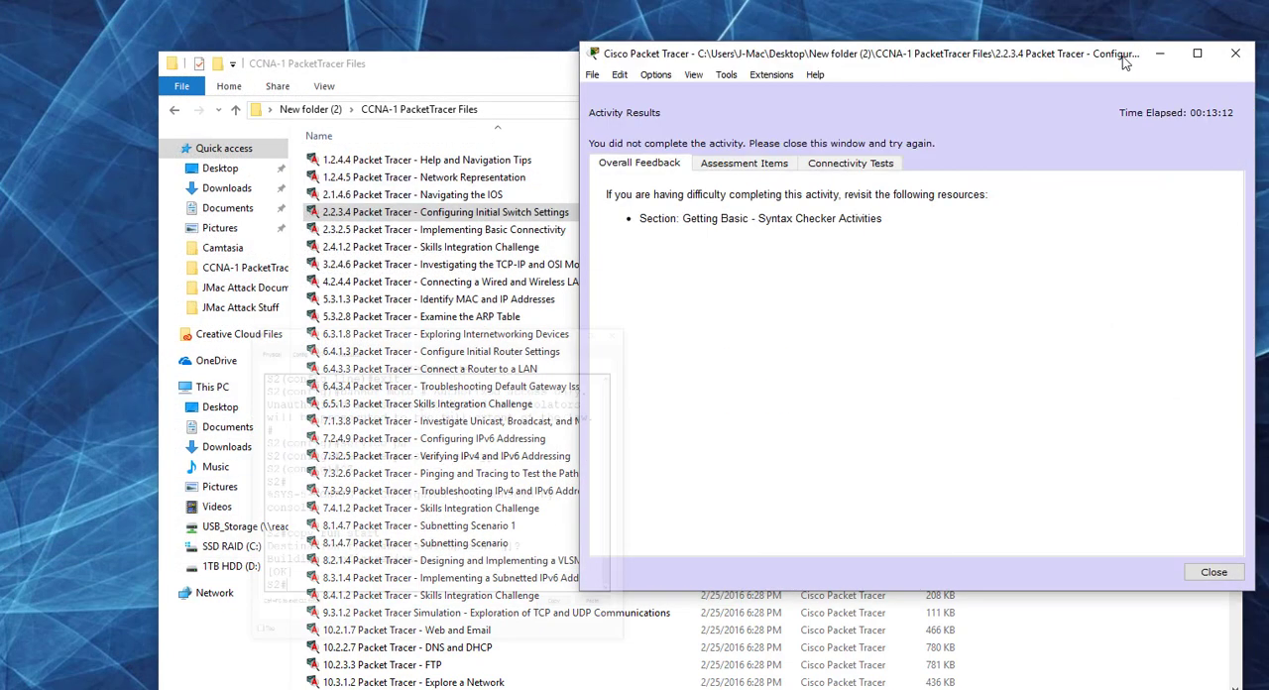
pyautogui.click(769, 165)
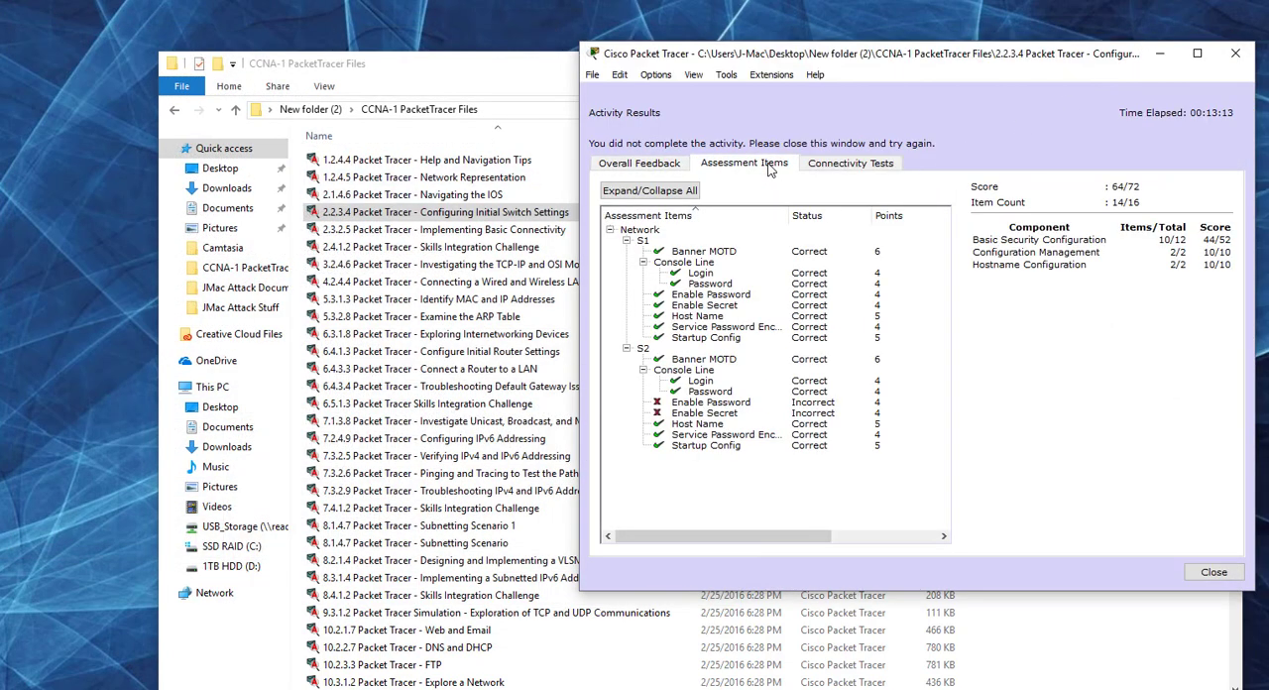
pyautogui.click(724, 404)
pyautogui.click(726, 413)
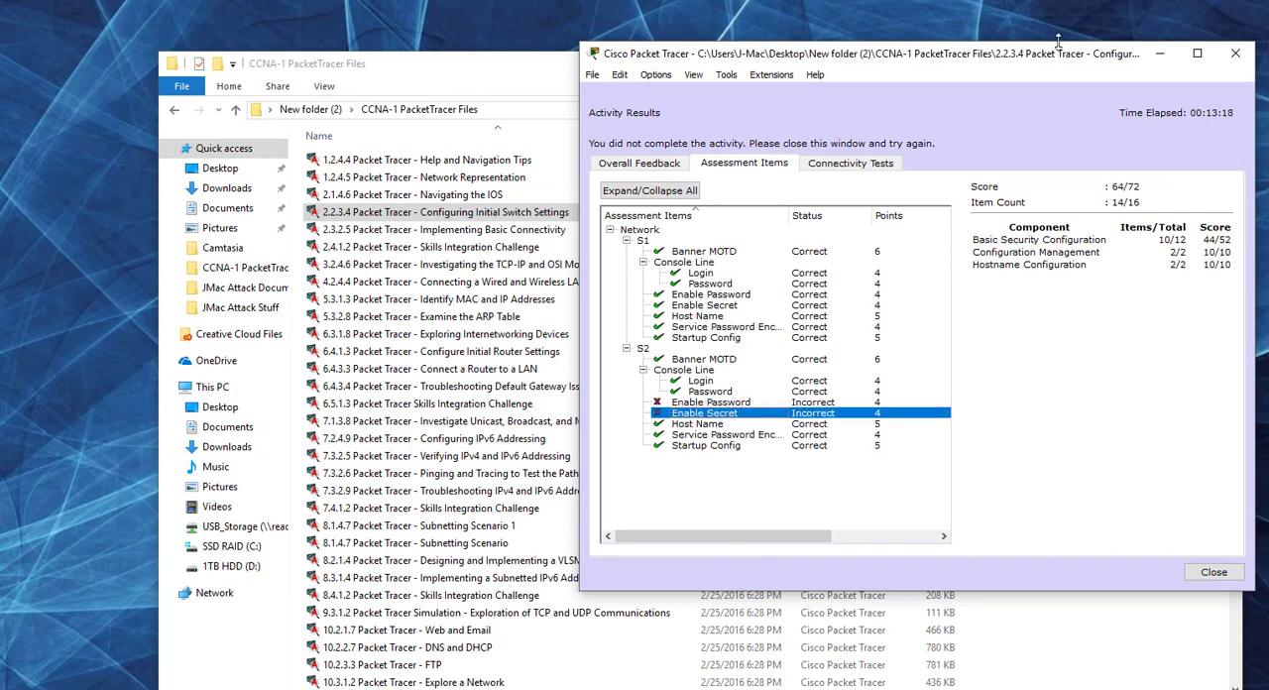
pyautogui.click(1213, 572)
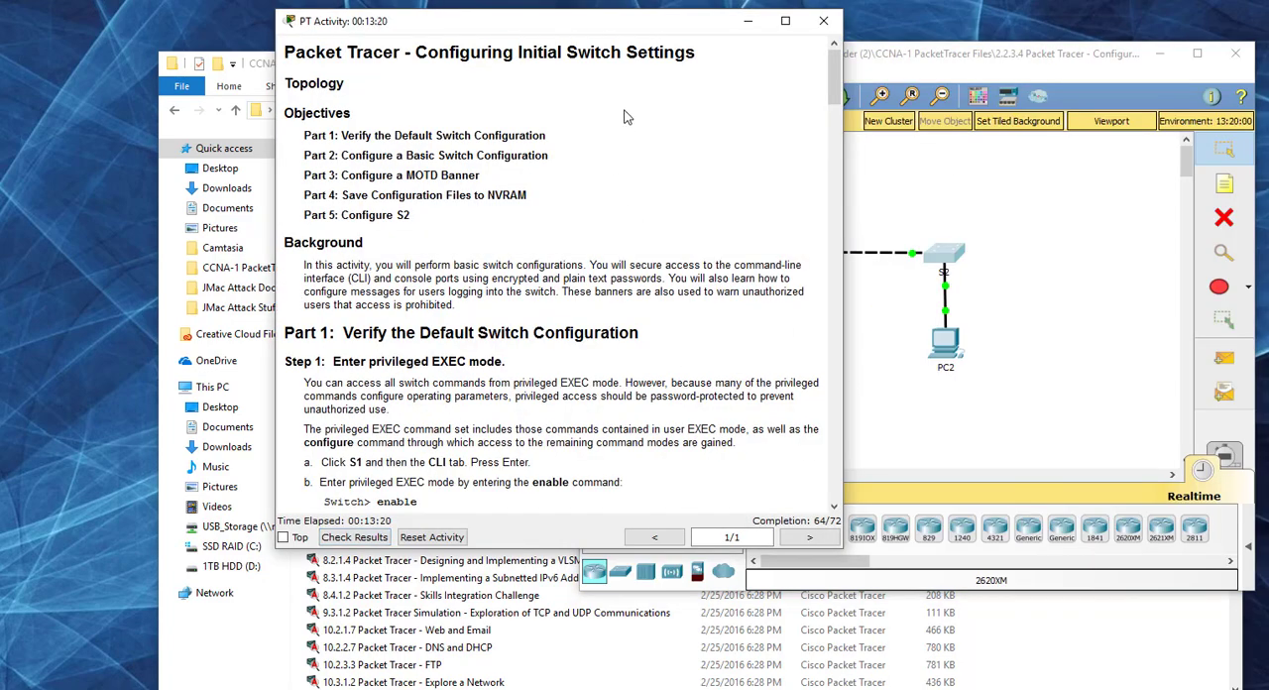
# Step: Bring the instructions back to Part 5 beside the topology and put S2's CLI into global configuration mode with conf t
pyautogui.moveTo(452, 38); pyautogui.dragTo(177, 35)
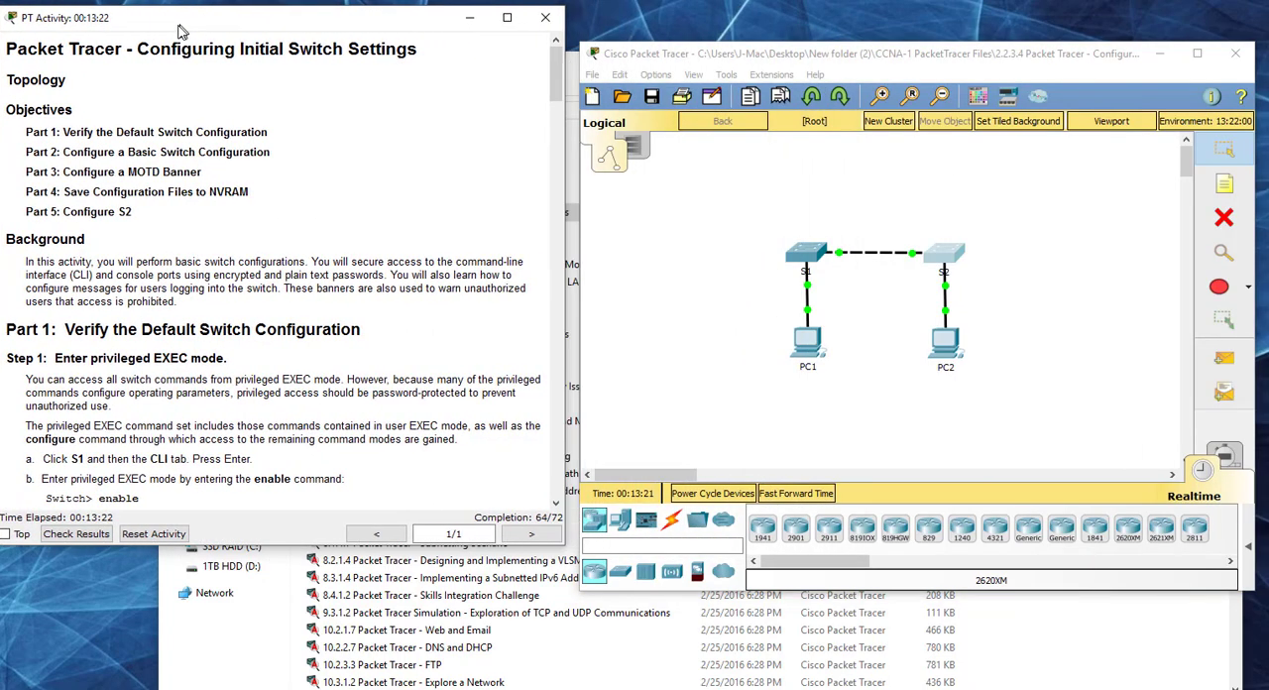
pyautogui.moveTo(555, 69); pyautogui.dragTo(556, 424)
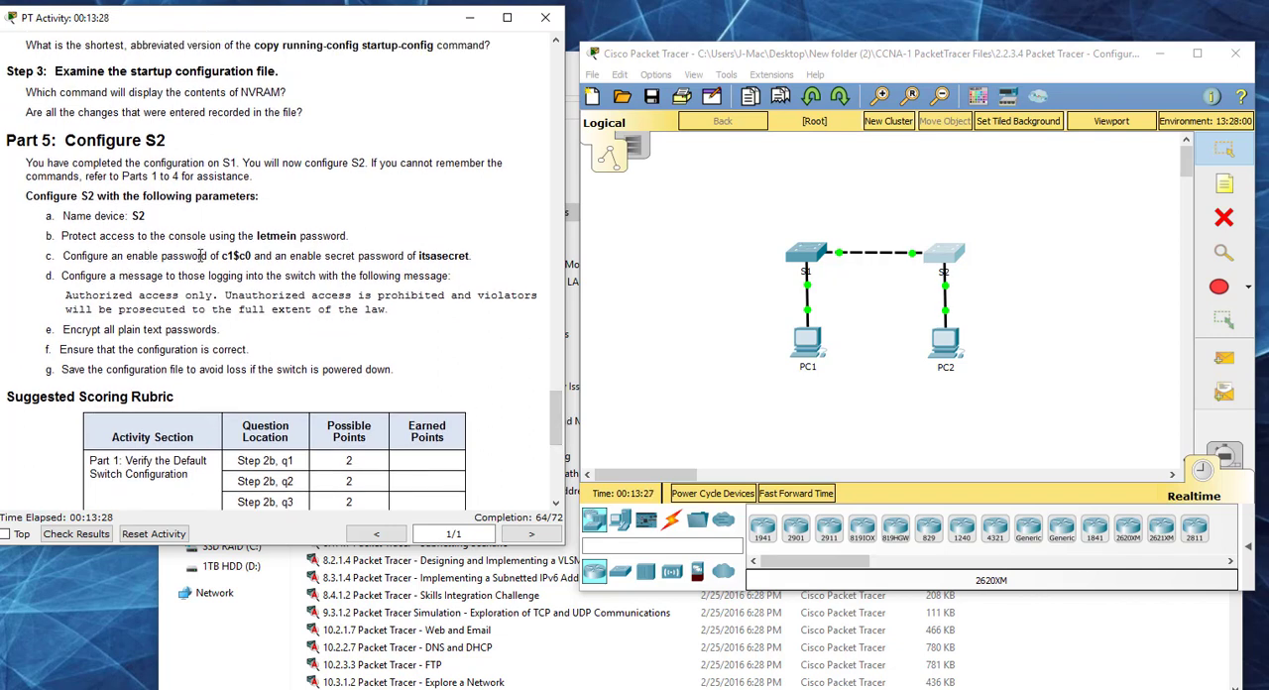
pyautogui.click(944, 253)
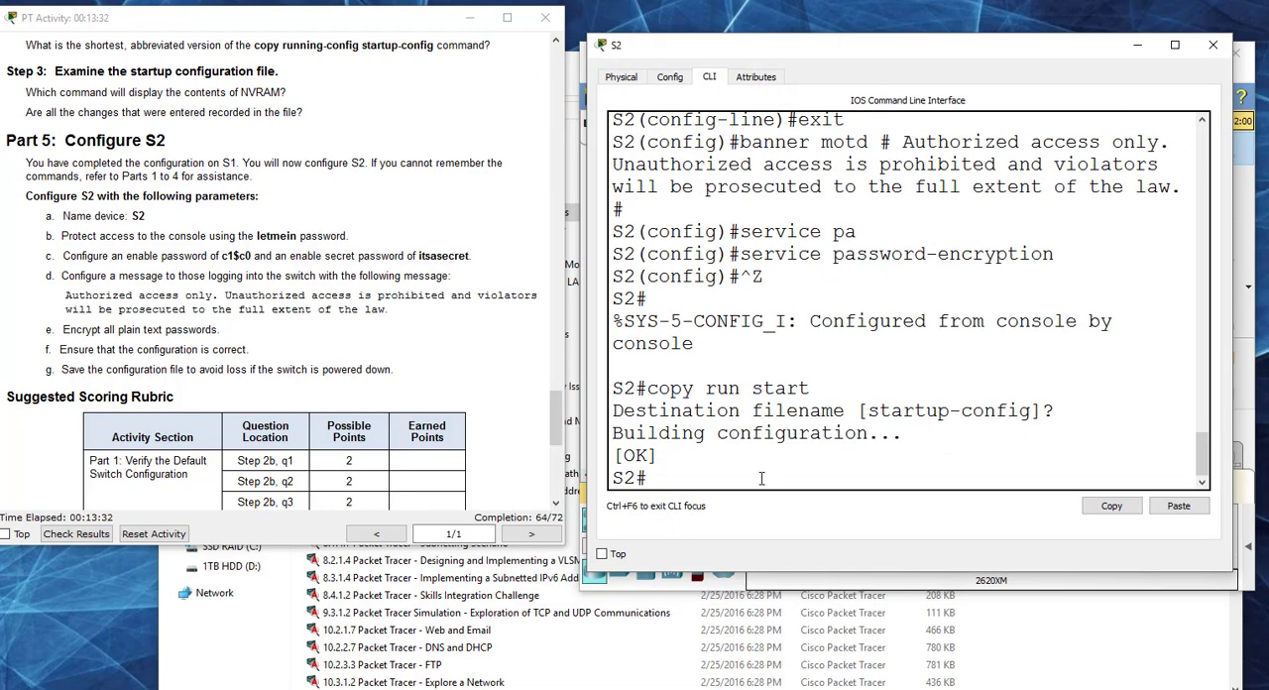
pyautogui.write('conf t')
pyautogui.press('Return')
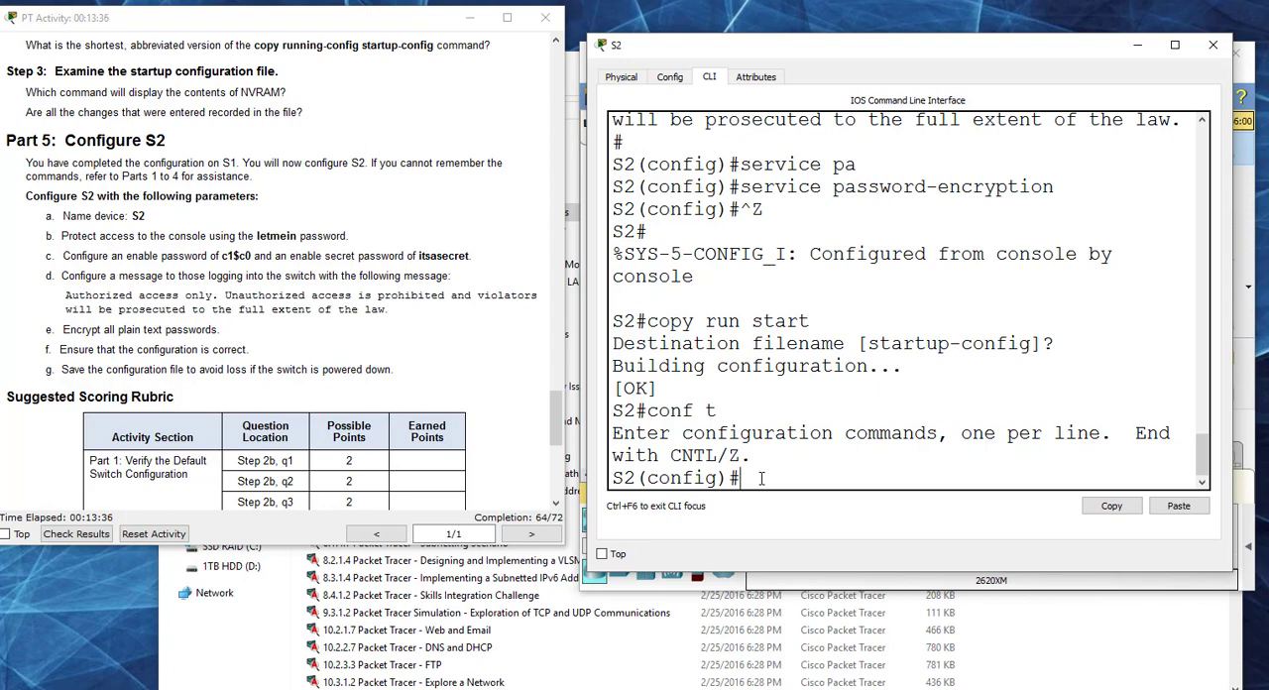
# Step: Set S2's enable password to the one given in Part 5, item c
pyautogui.write('enable passwro')
pyautogui.press('BackSpace')
pyautogui.press('BackSpace')
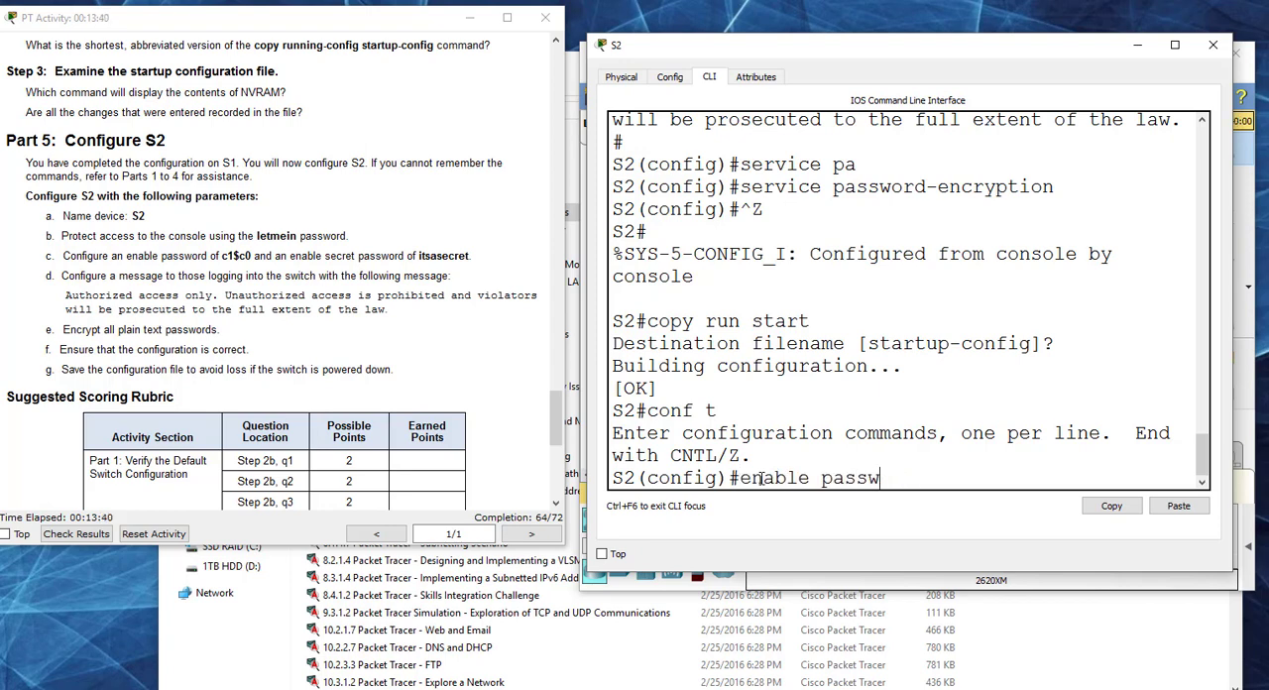
pyautogui.press('Tab')
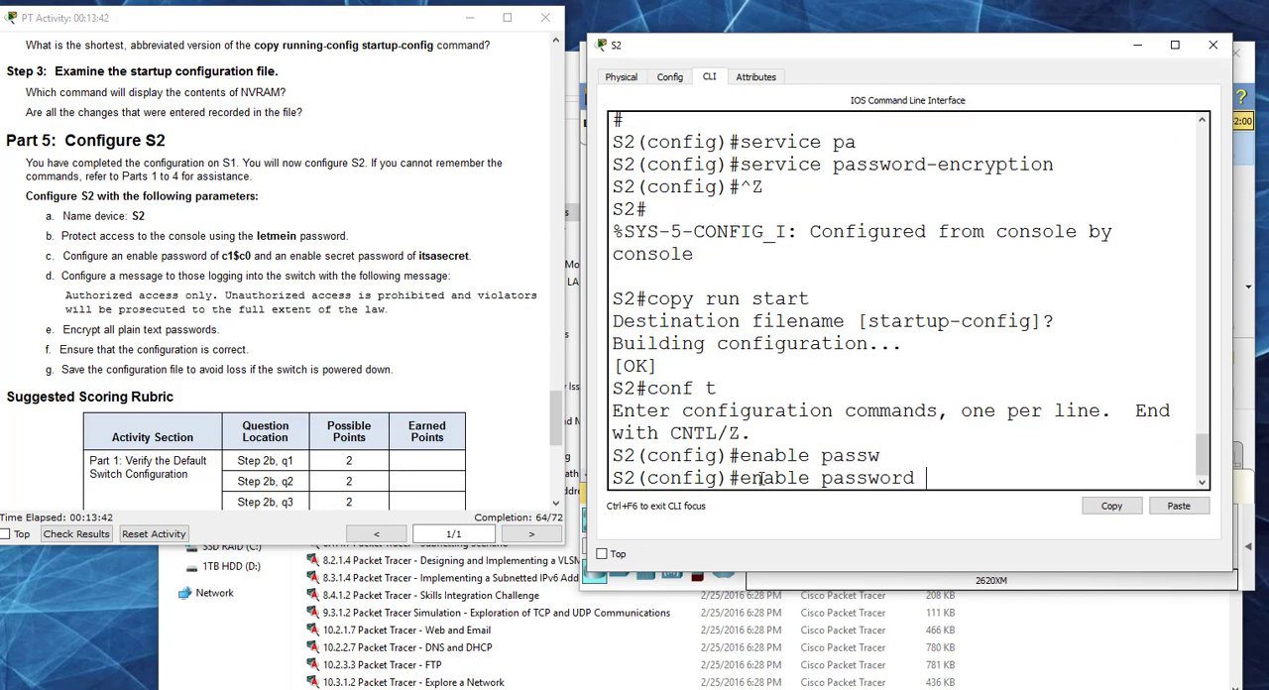
pyautogui.write('c1$')
pyautogui.press('Tab')
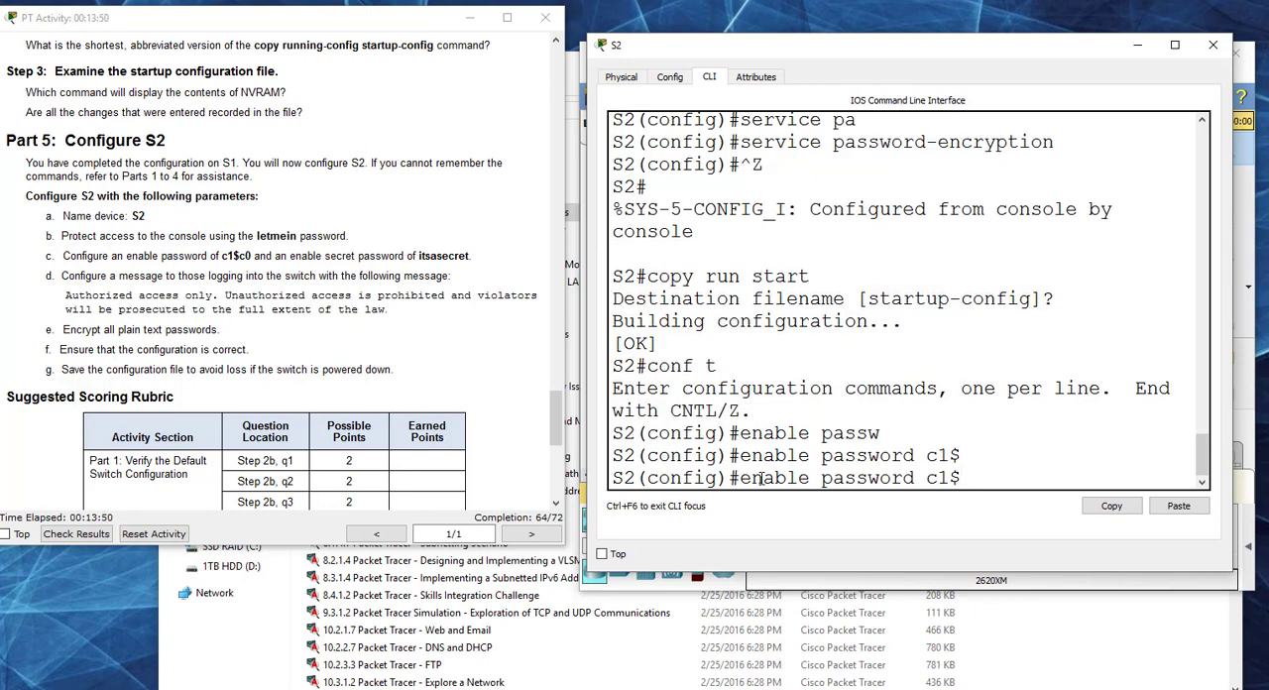
pyautogui.write('c0')
pyautogui.press('Return')
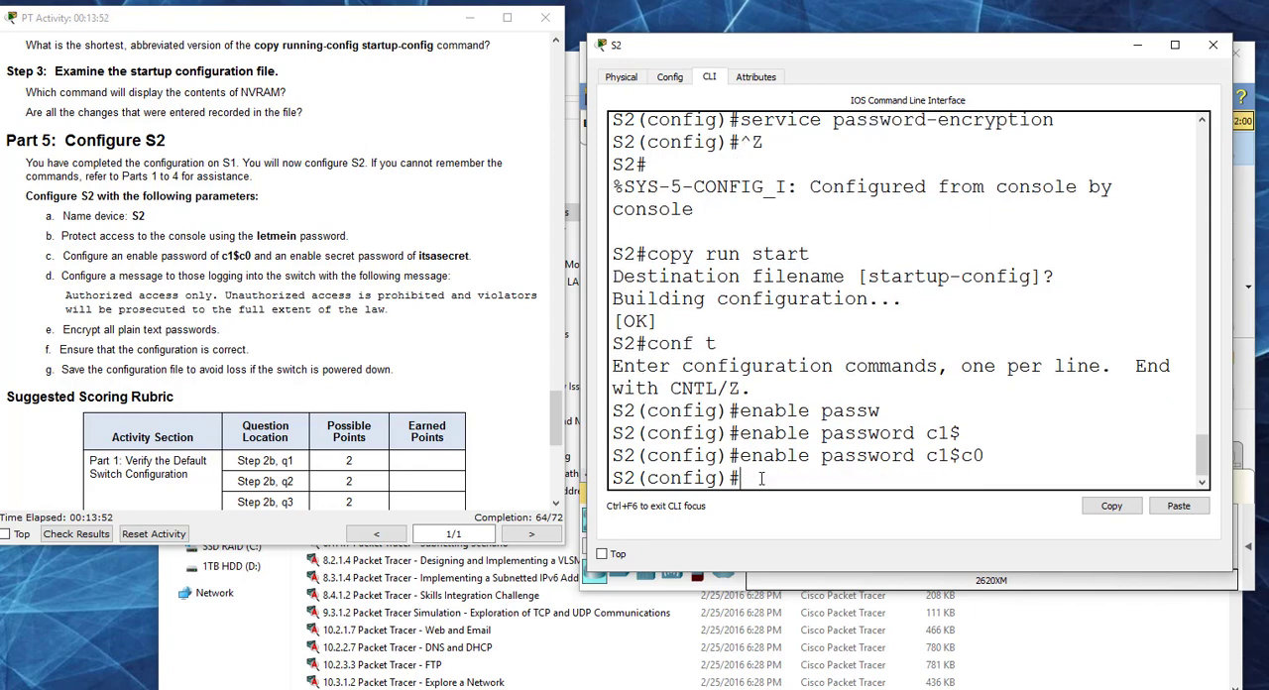
# Step: Set S2's enable secret to the secret password given in Part 5, item c
pyautogui.write('enable secret i')
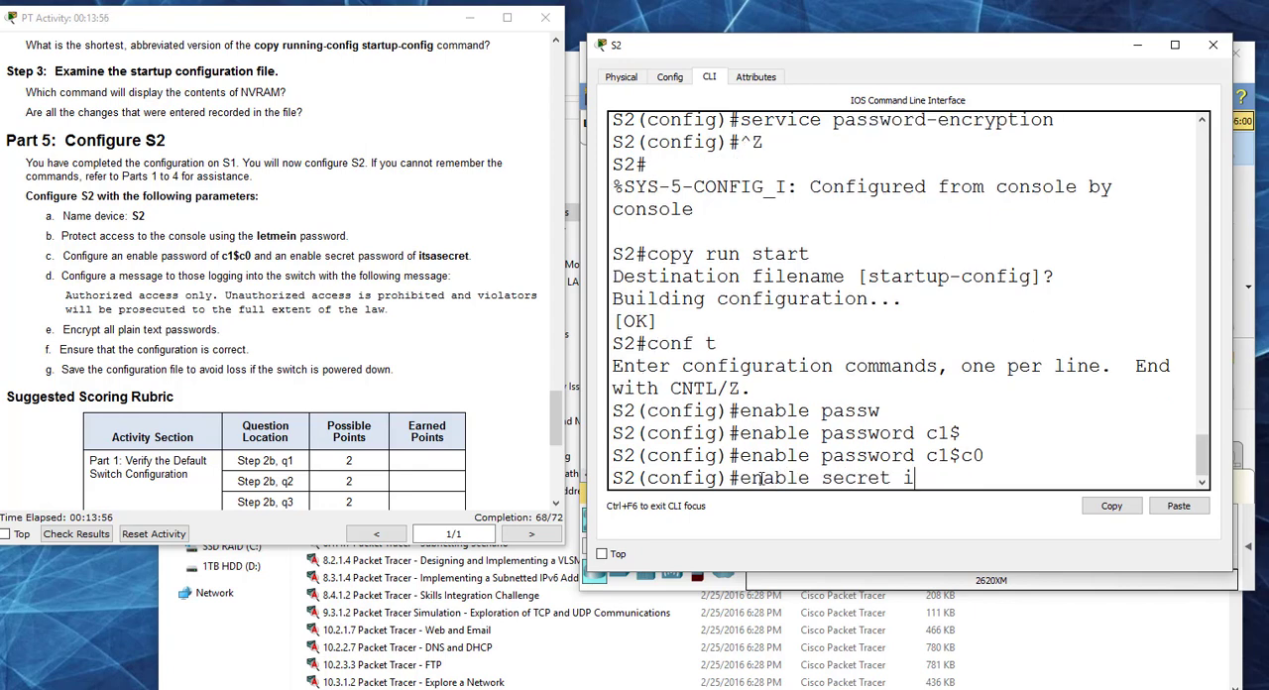
pyautogui.write('tsasecret')
pyautogui.press('Return')
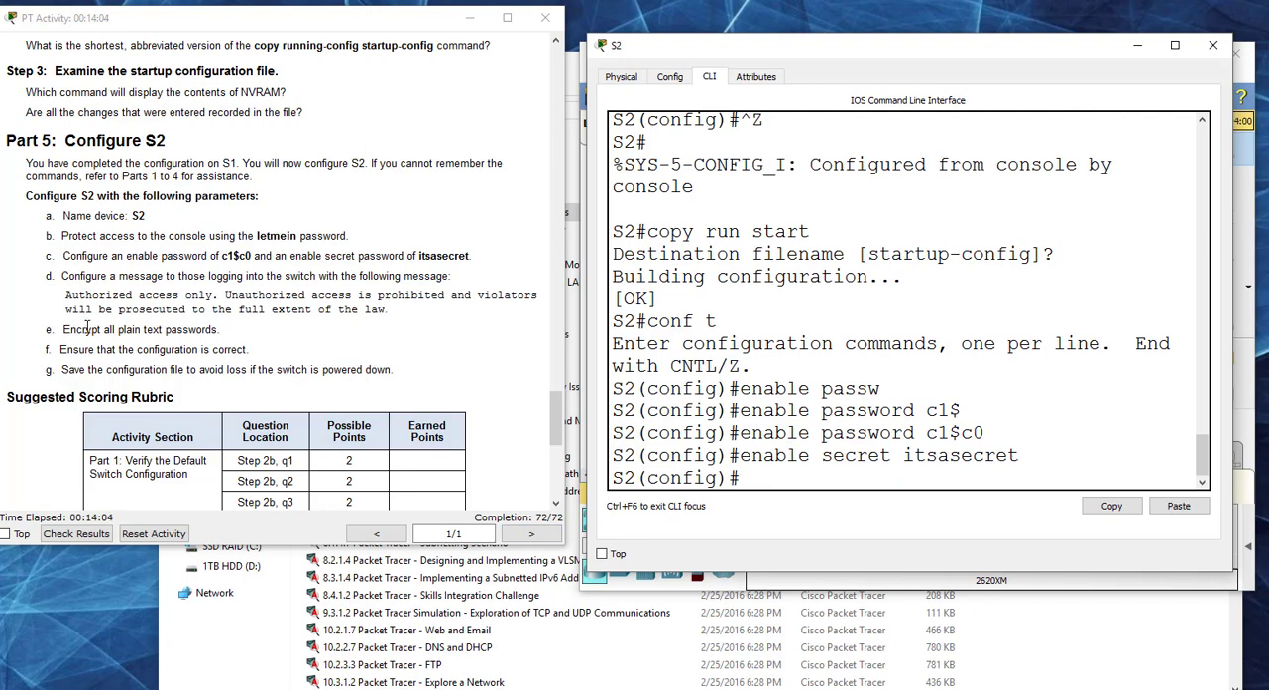
# Step: Review Part 5's remaining items on encrypting passwords, verifying the configuration and saving it, and look back through S2's CLI output
pyautogui.moveTo(87, 329); pyautogui.dragTo(217, 331)
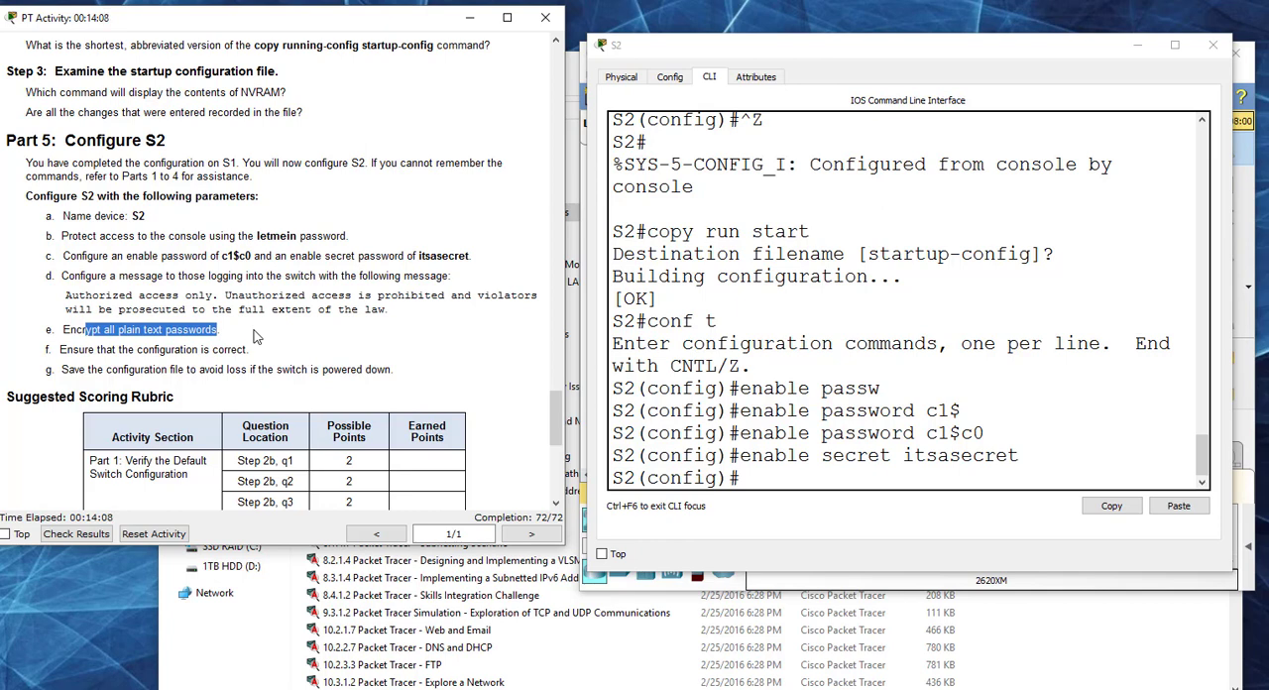
pyautogui.moveTo(73, 349); pyautogui.dragTo(324, 352)
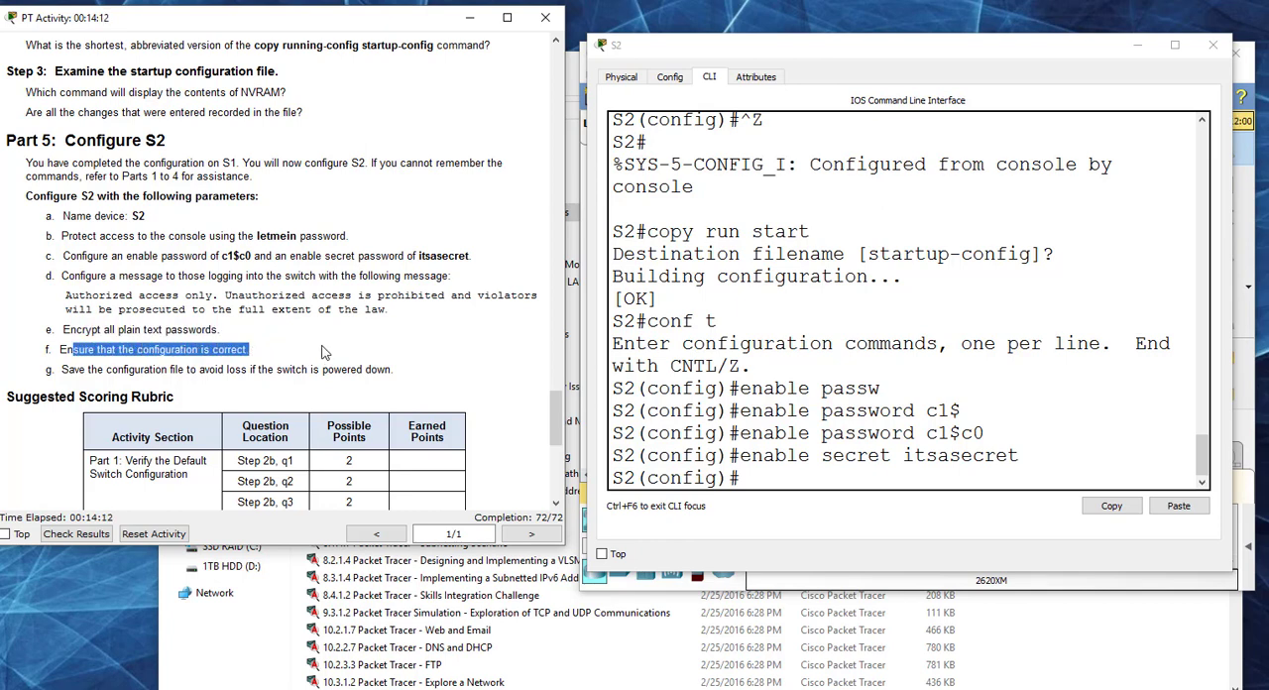
pyautogui.moveTo(323, 352); pyautogui.dragTo(403, 355)
pyautogui.moveTo(63, 371); pyautogui.dragTo(442, 363)
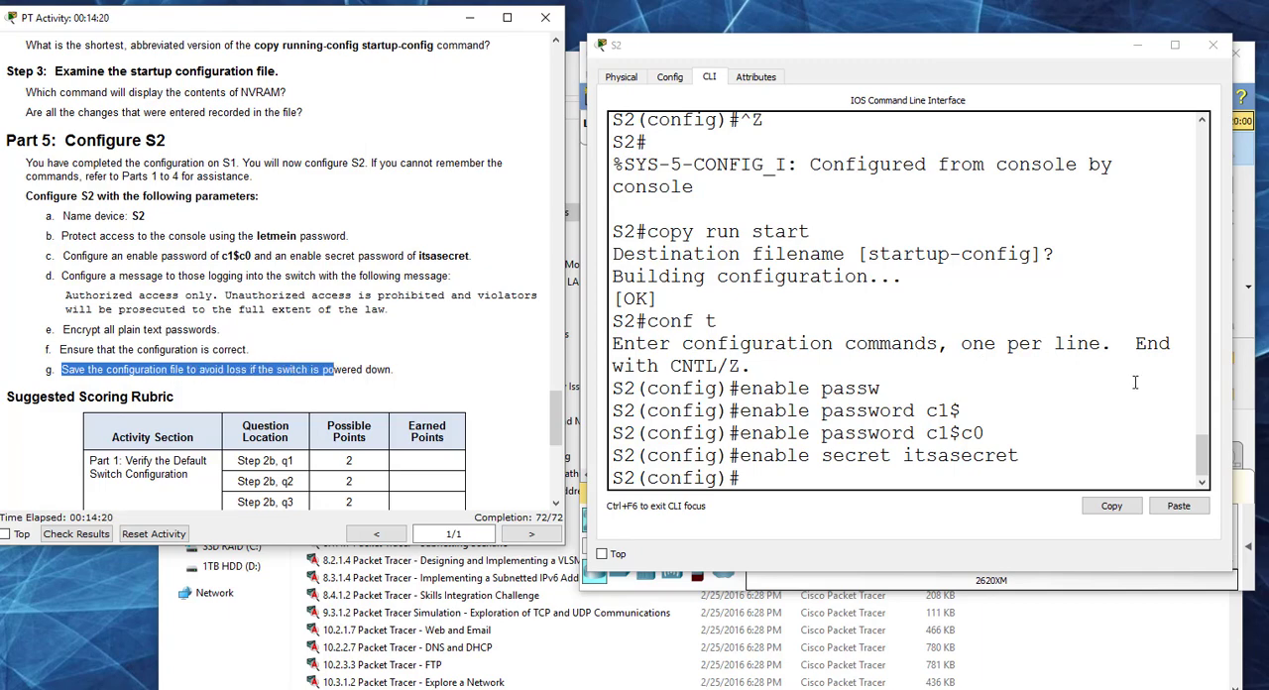
pyautogui.moveTo(1201, 454); pyautogui.dragTo(1201, 144)
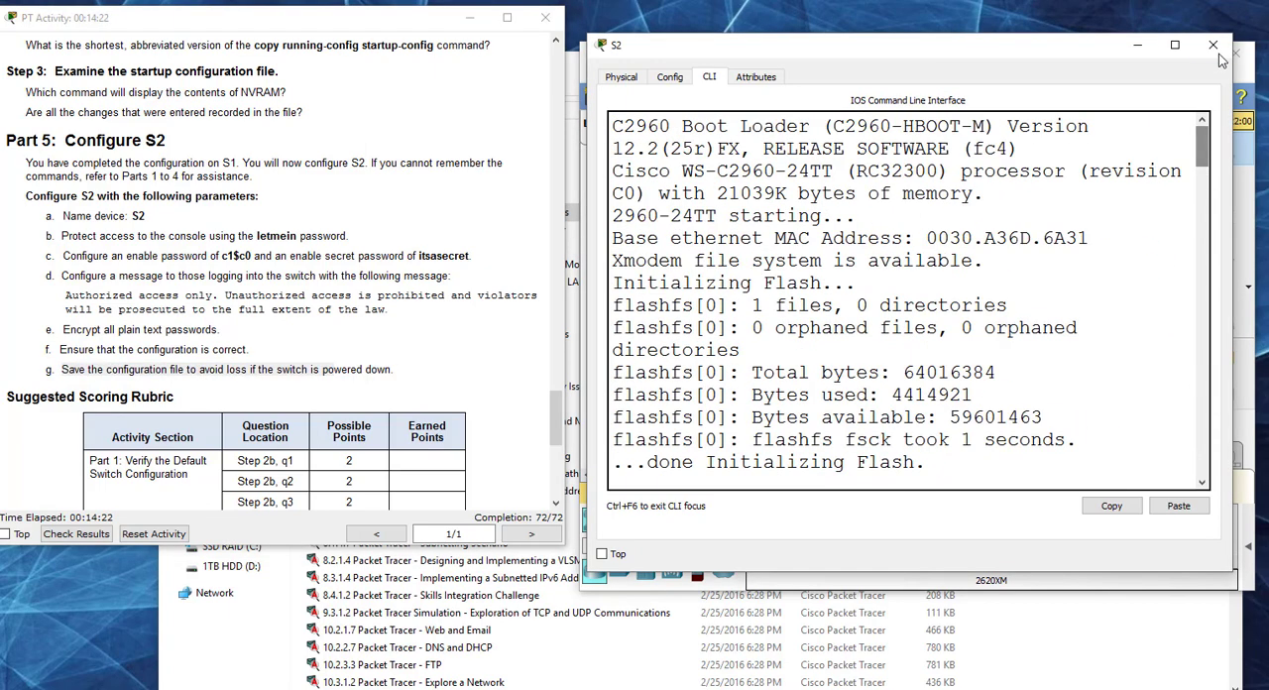
# Step: Close the Configuring Initial Switch Settings activity and open the file 2.3.2.5 Packet Tracer - Implementing Basic Connectivity
pyautogui.click(1217, 50)
pyautogui.click(545, 17)
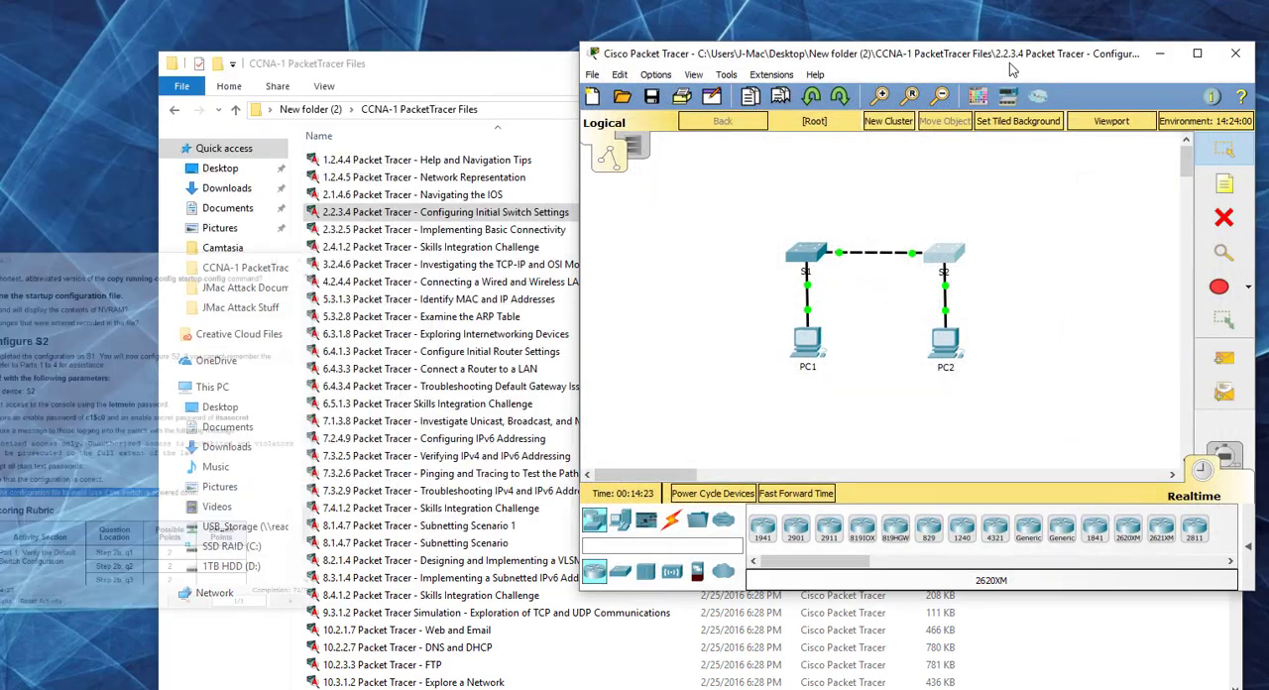
pyautogui.click(1235, 53)
pyautogui.click(614, 310)
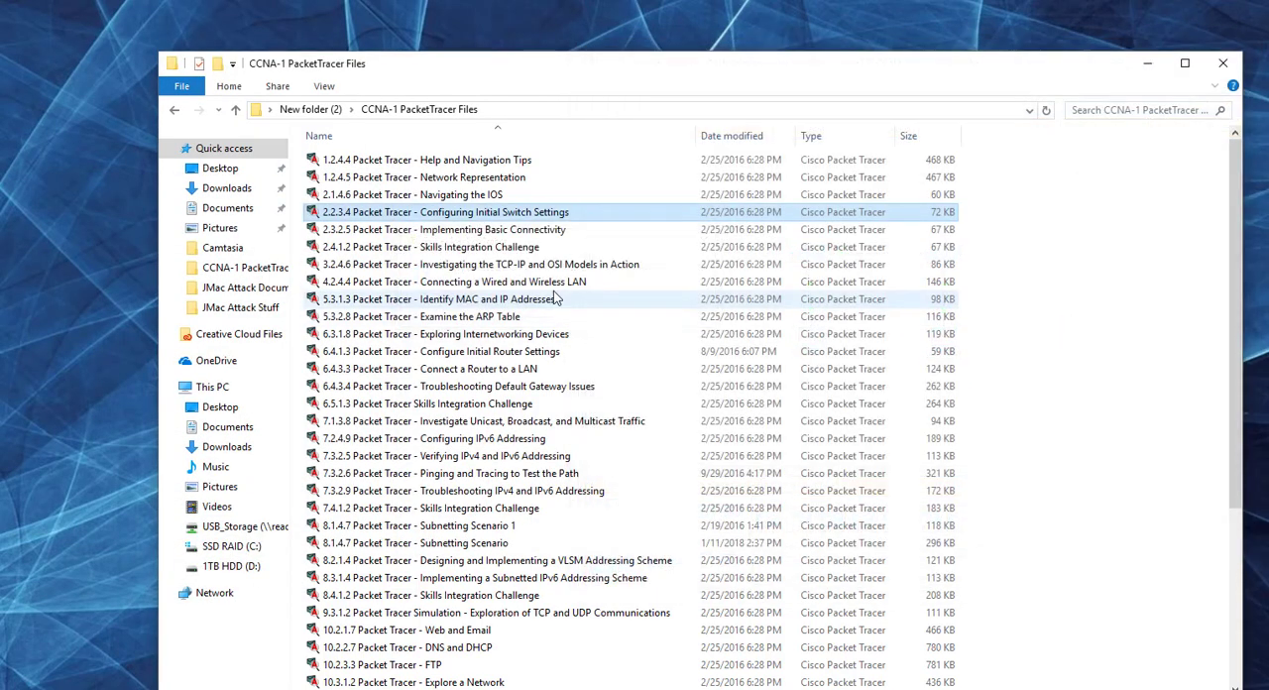
pyautogui.click(508, 230)
pyautogui.doubleClick(507, 231)
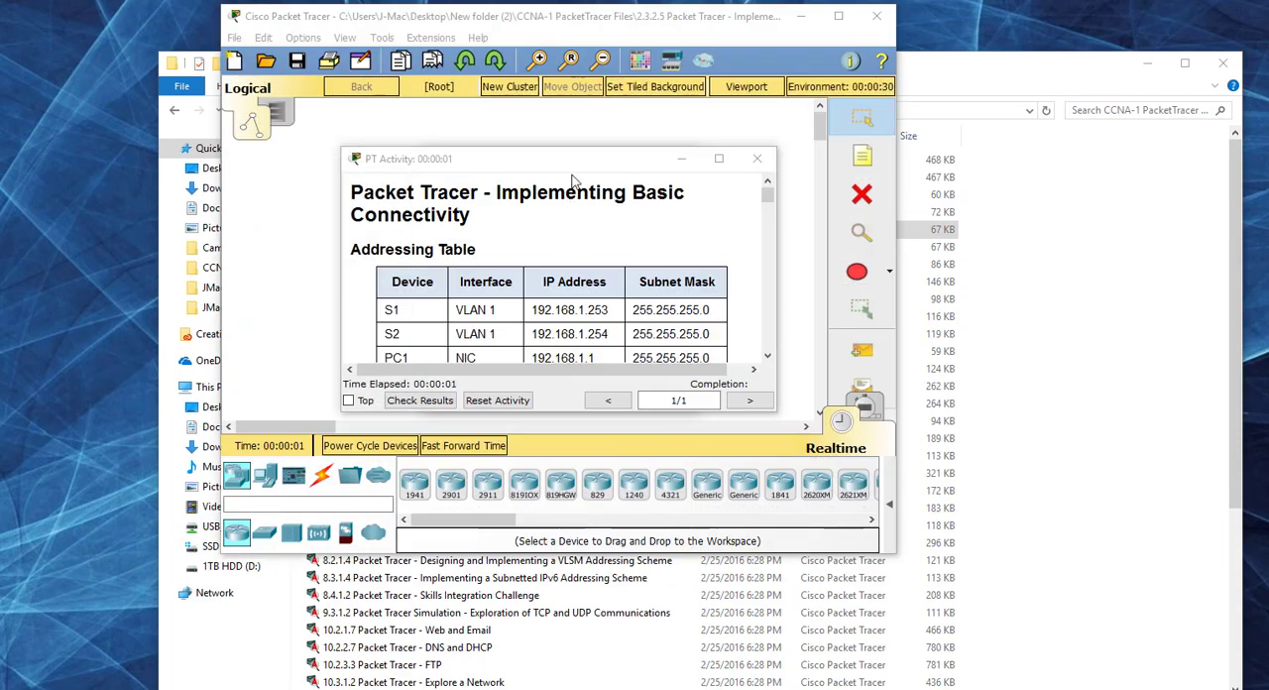
# Step: Arrange the new activity's topology and instructions windows side by side, enlarging the instructions so the whole addressing table fits
pyautogui.click(655, 389)
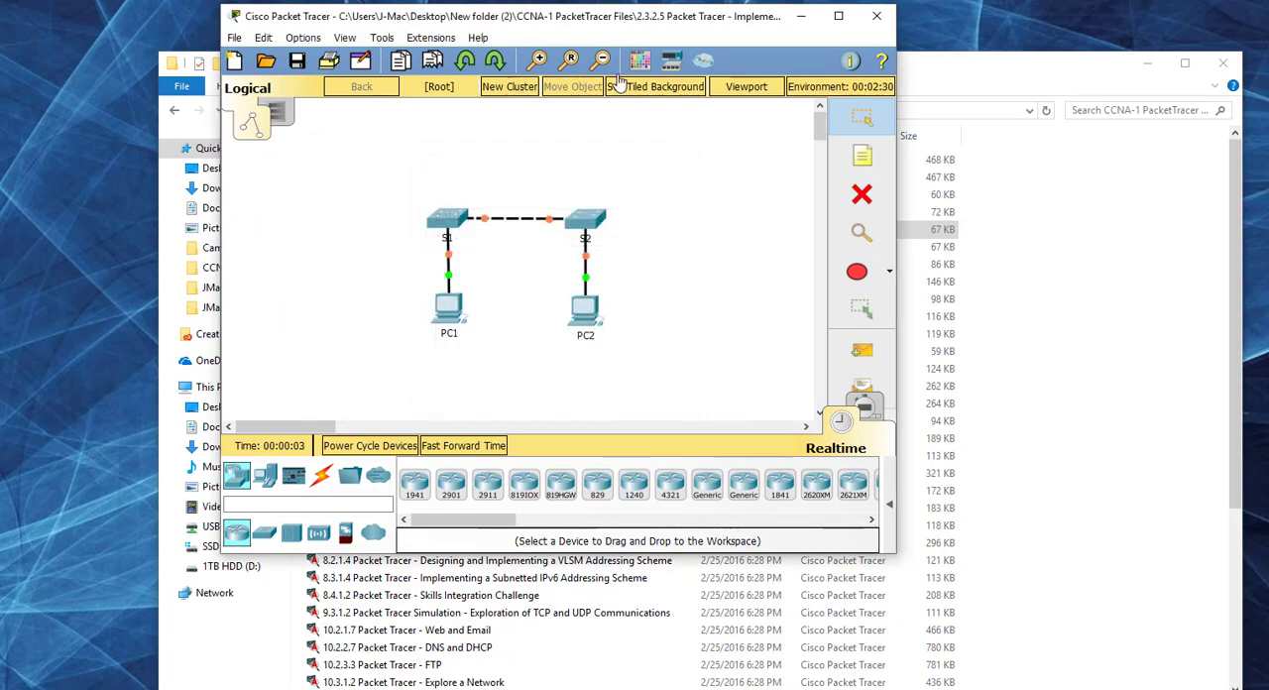
pyautogui.moveTo(648, 7); pyautogui.dragTo(650, 57)
pyautogui.moveTo(783, 66); pyautogui.dragTo(1139, 60)
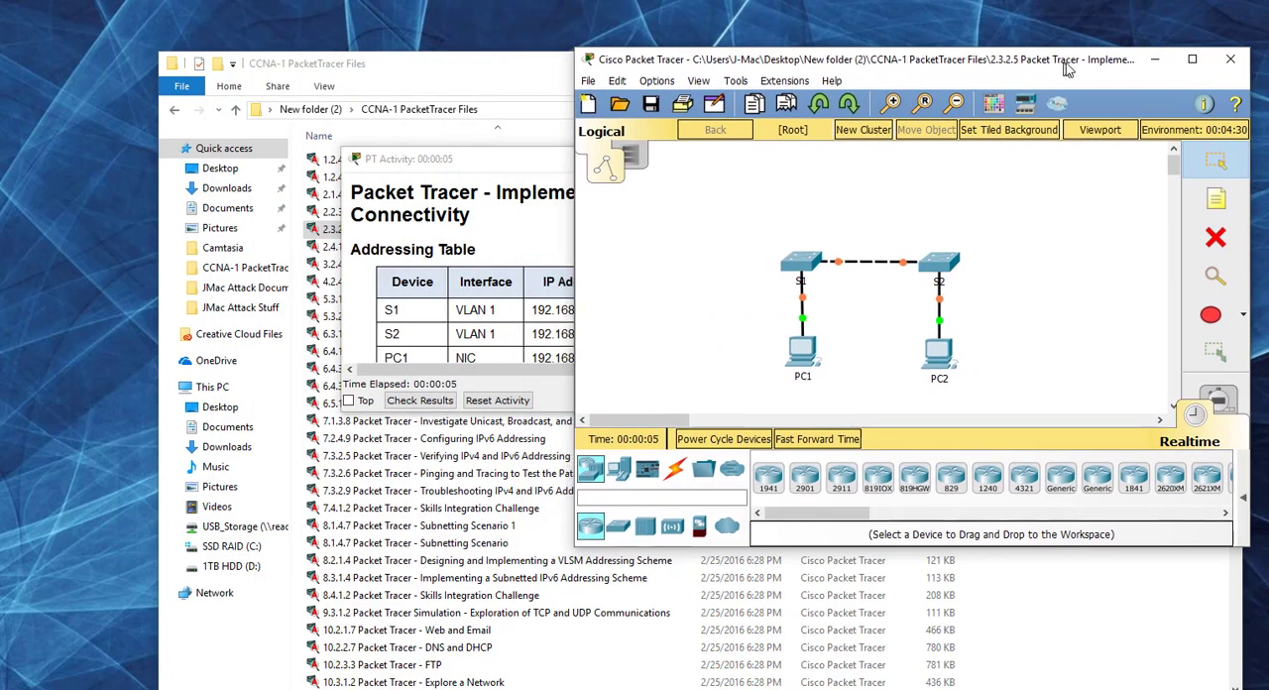
pyautogui.click(417, 139)
pyautogui.moveTo(416, 139); pyautogui.dragTo(195, 56)
pyautogui.moveTo(439, 305); pyautogui.dragTo(571, 610)
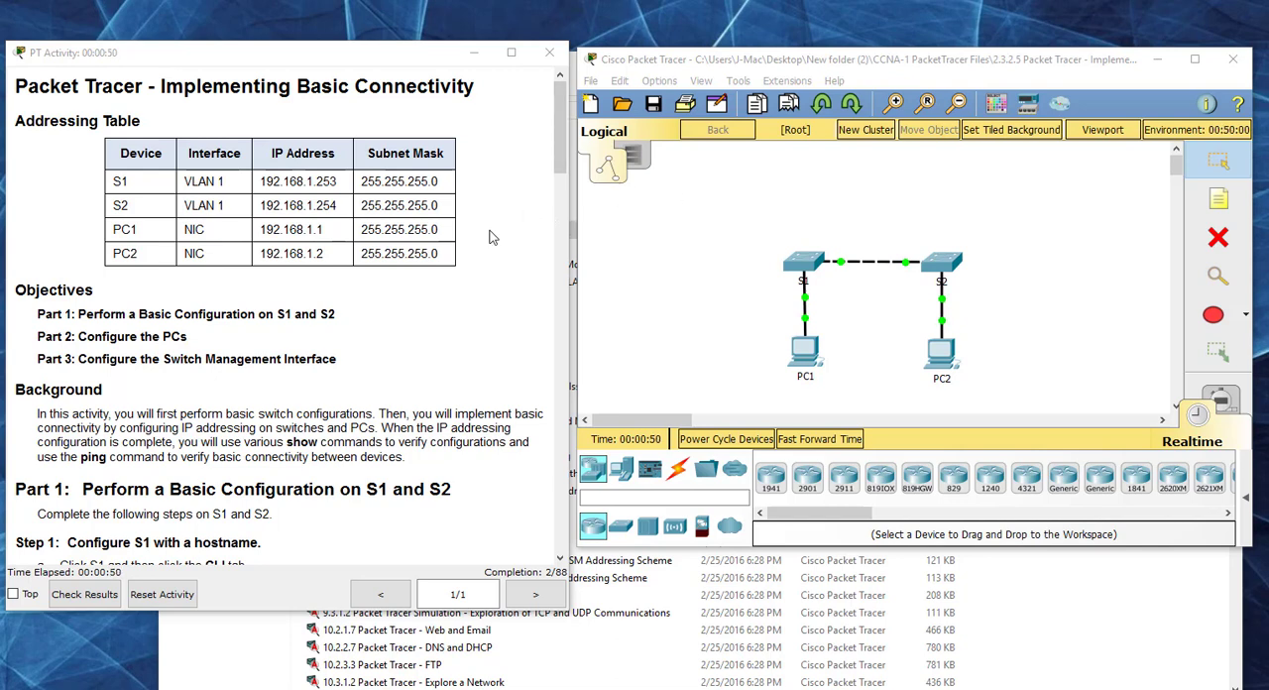
# Step: Show Part 1 of the instructions, open S1's CLI in an enlarged window beside them, and start the console session
pyautogui.scroll(-5, 467, 224)
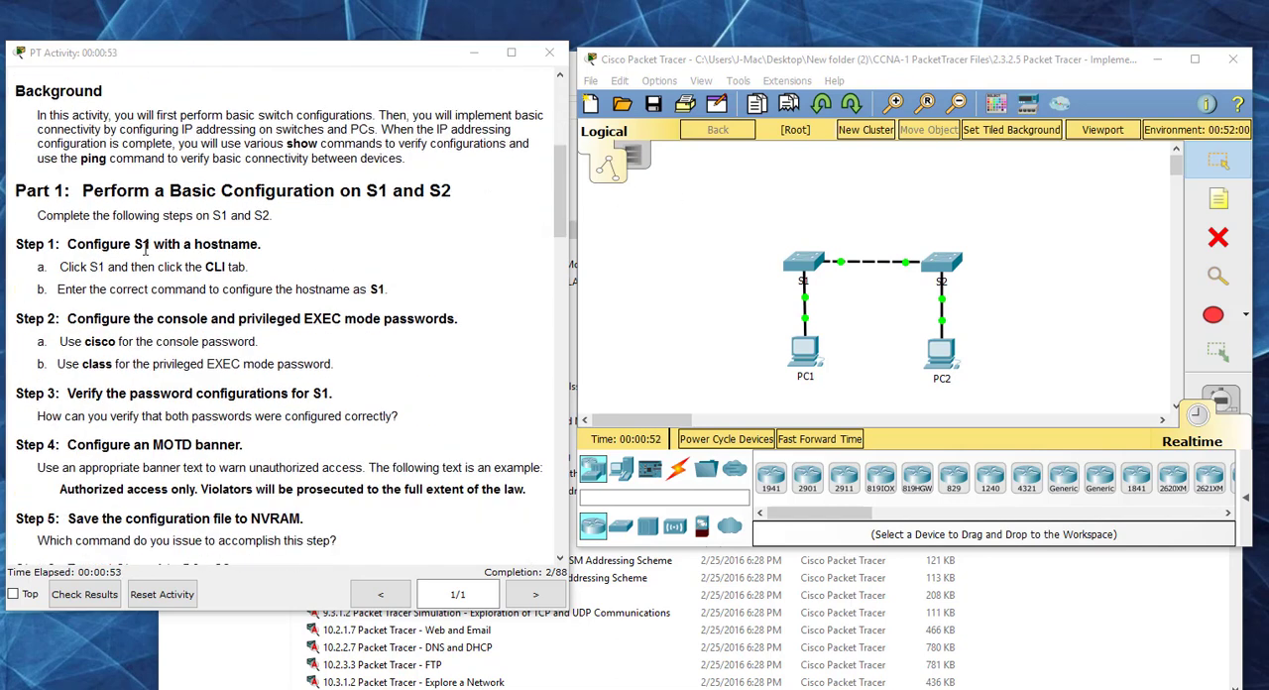
pyautogui.click(813, 264)
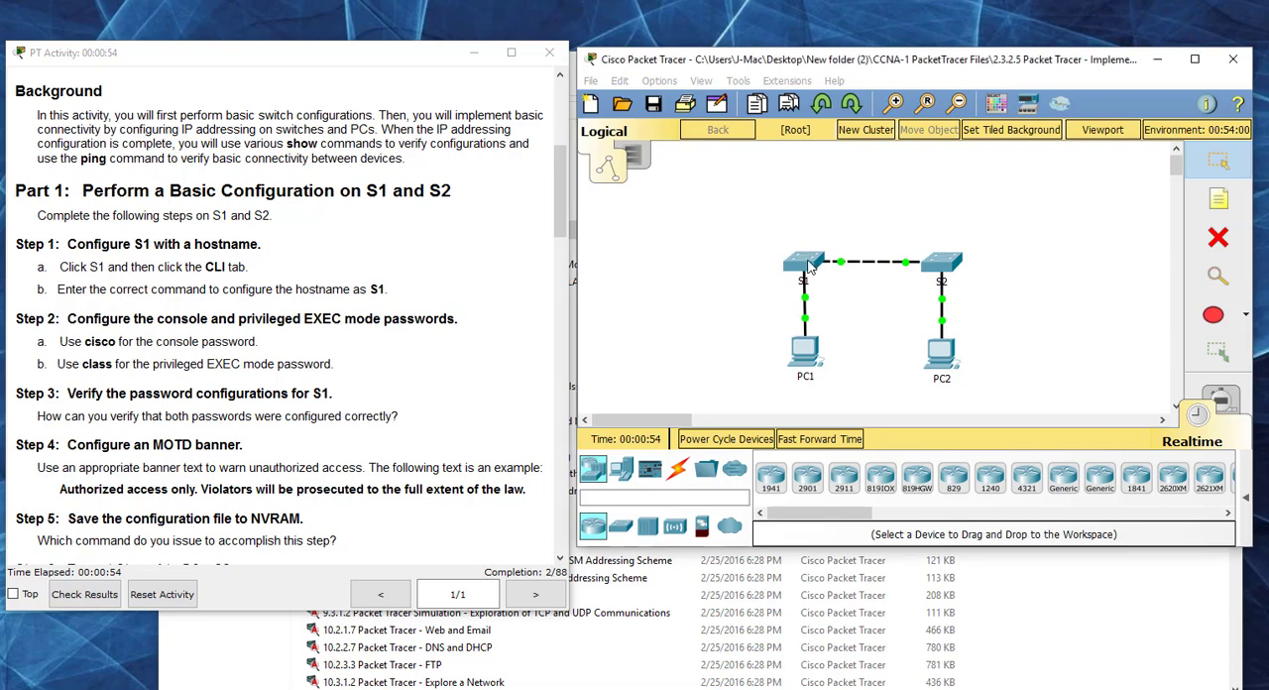
pyautogui.moveTo(584, 64); pyautogui.dragTo(764, 64)
pyautogui.click(699, 91)
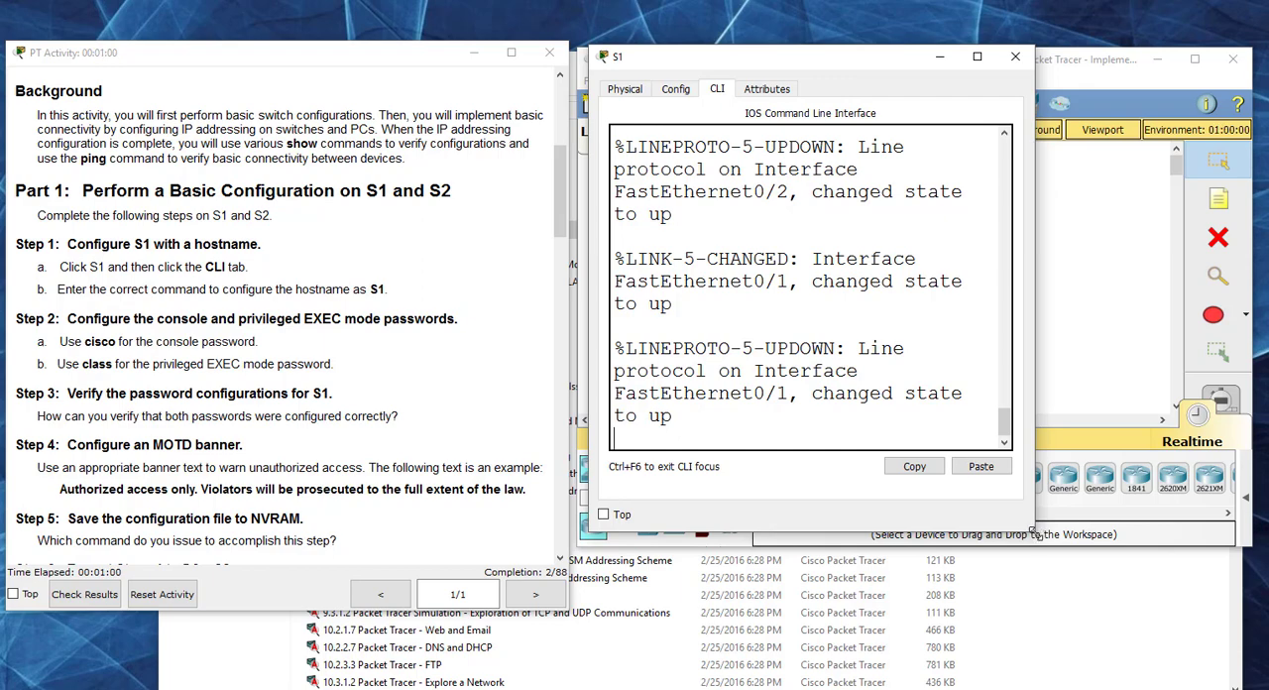
pyautogui.moveTo(1034, 533); pyautogui.dragTo(1242, 655)
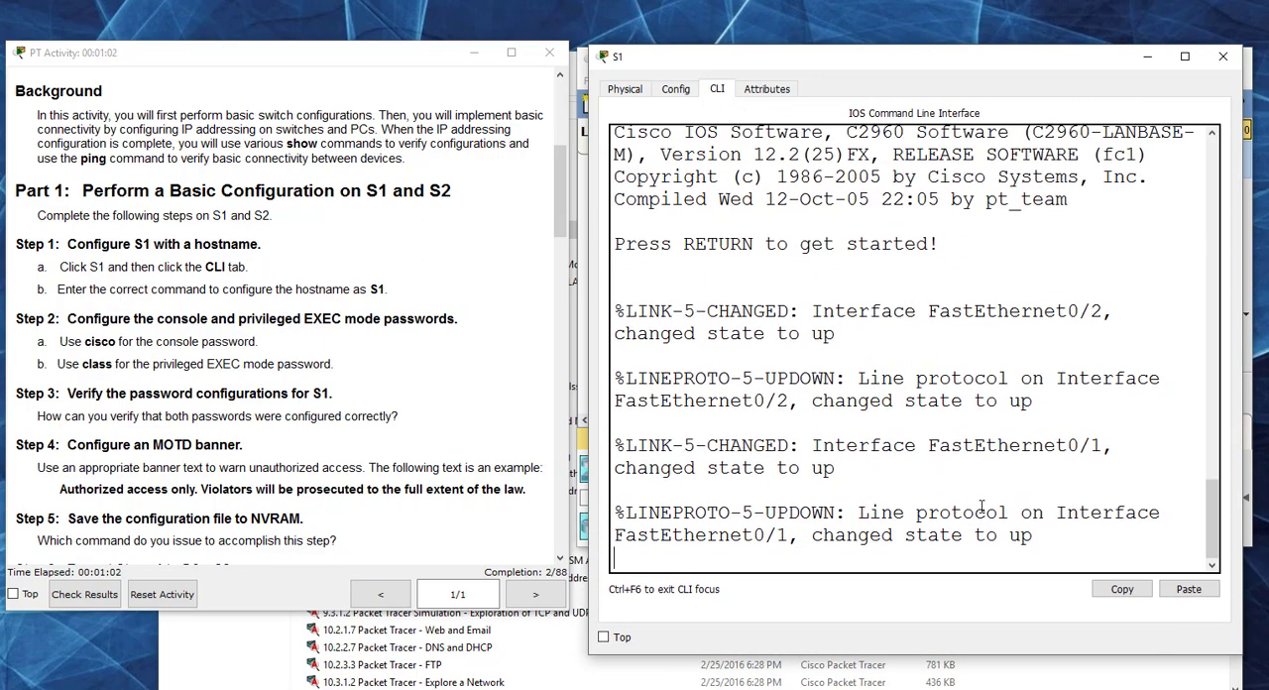
pyautogui.press('Return')
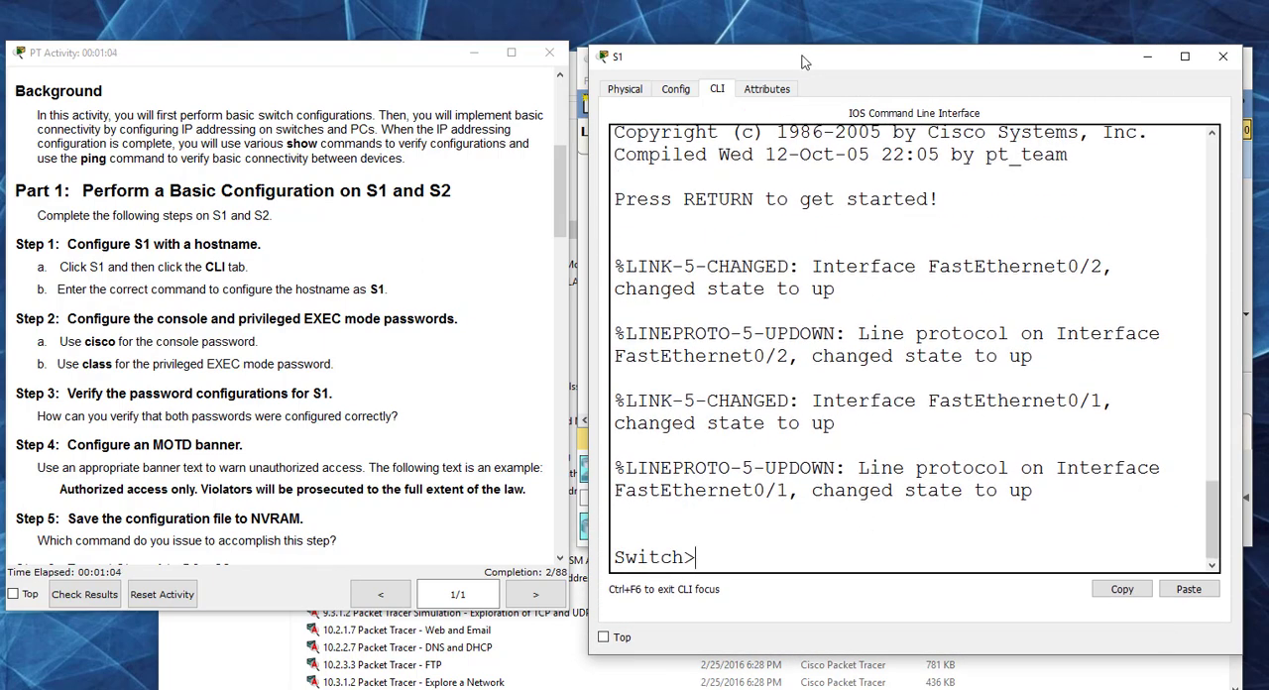
pyautogui.moveTo(803, 62); pyautogui.dragTo(800, 20)
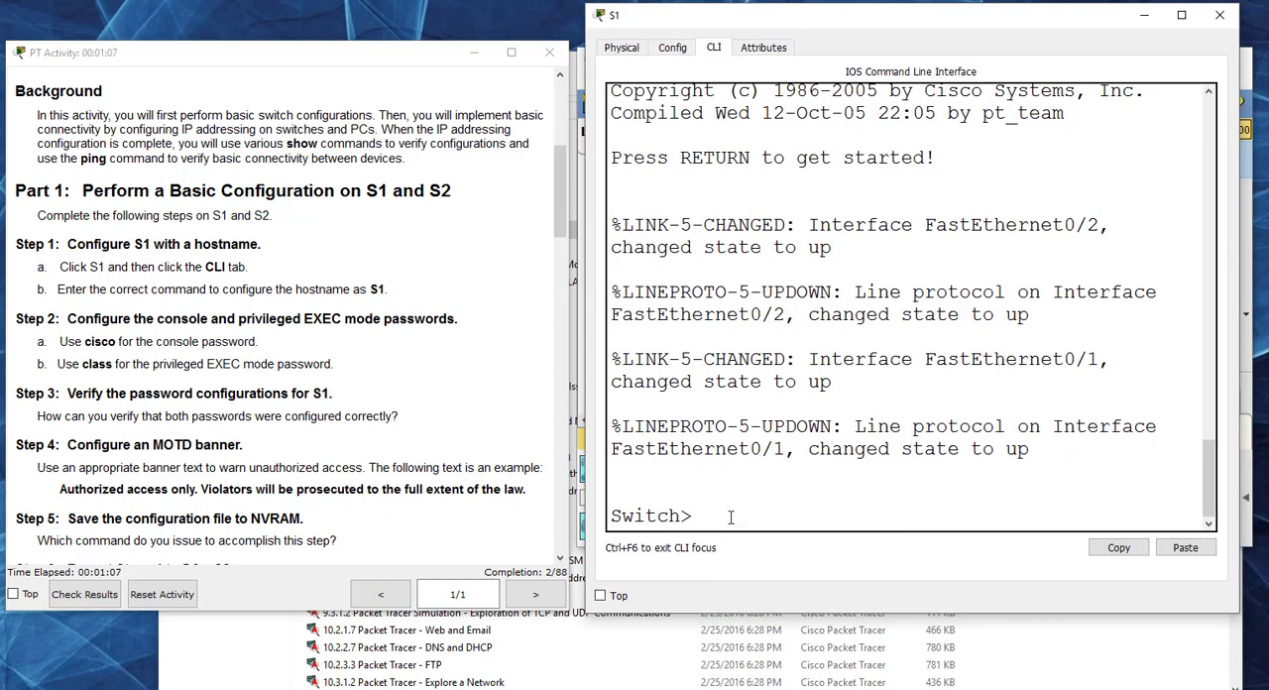
# Step: Enter privileged EXEC mode on S1 with en, and global configuration mode with conf t
pyautogui.write('en')
pyautogui.press('Return')
pyautogui.write('conf t')
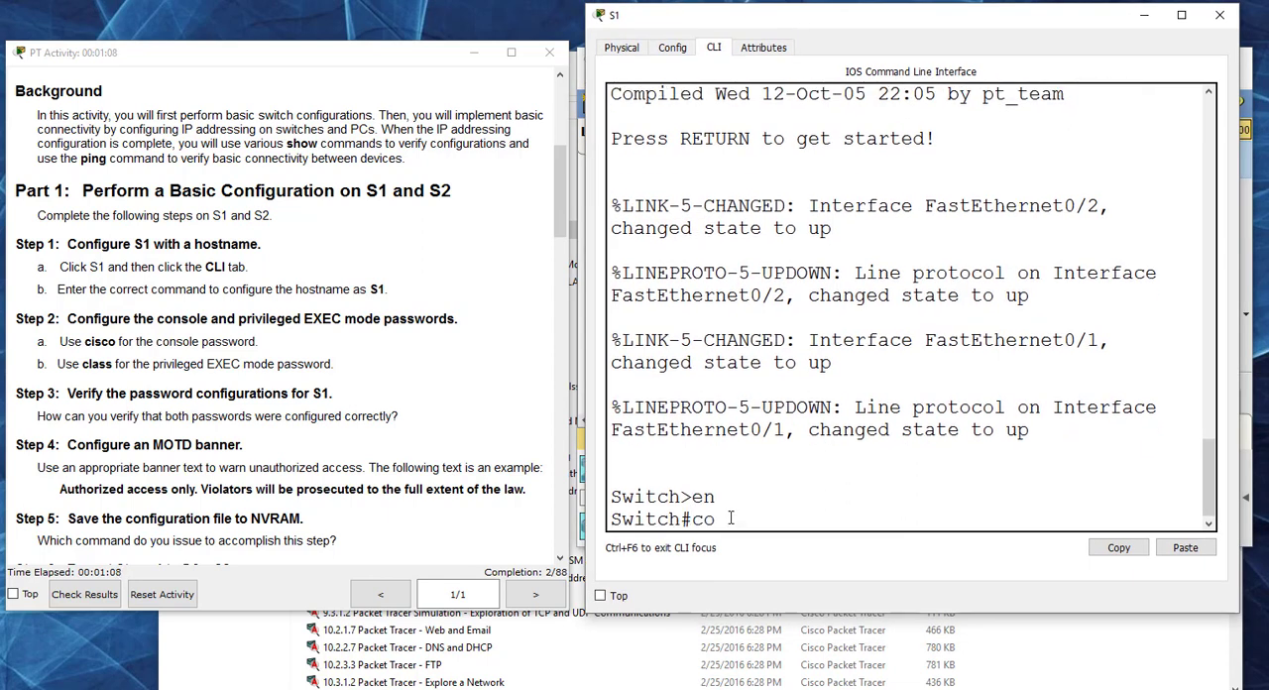
pyautogui.press('Return')
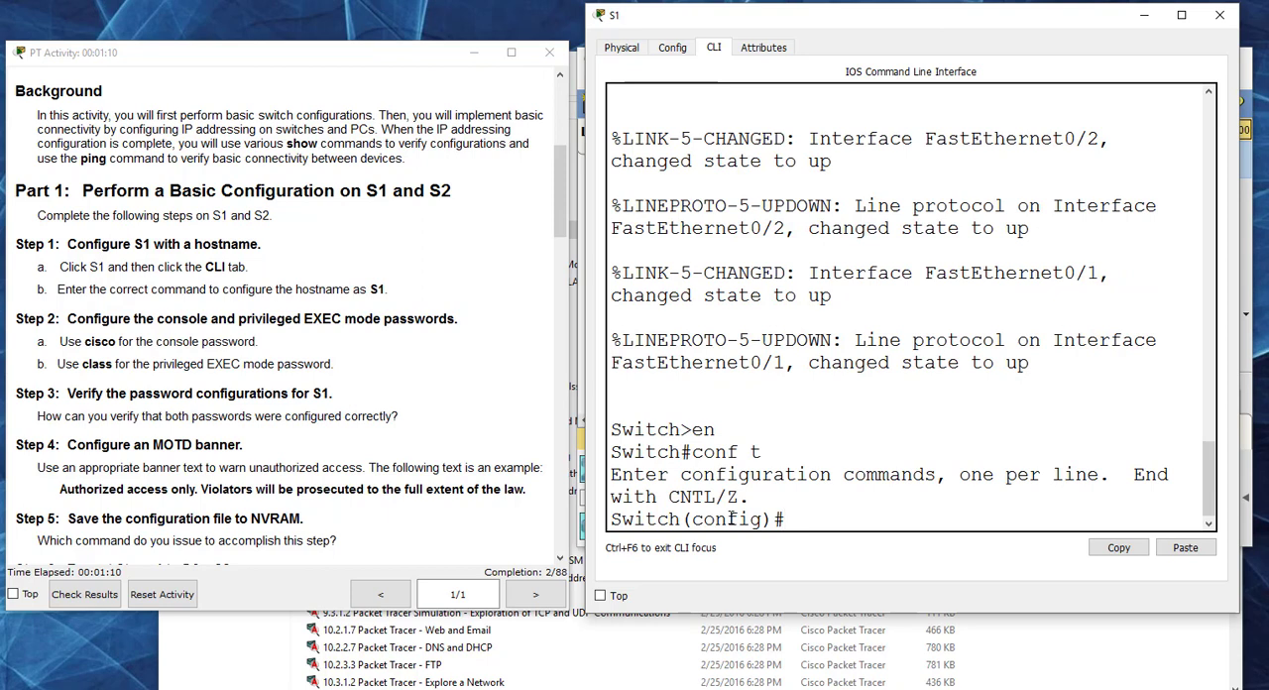
# Step: Set the switch's hostname to S1
pyautogui.write('hostanme')
pyautogui.press('BackSpace')
pyautogui.press('BackSpace')
pyautogui.press('BackSpace')
pyautogui.press('BackSpace')
pyautogui.press('BackSpace')
pyautogui.press('Tab')
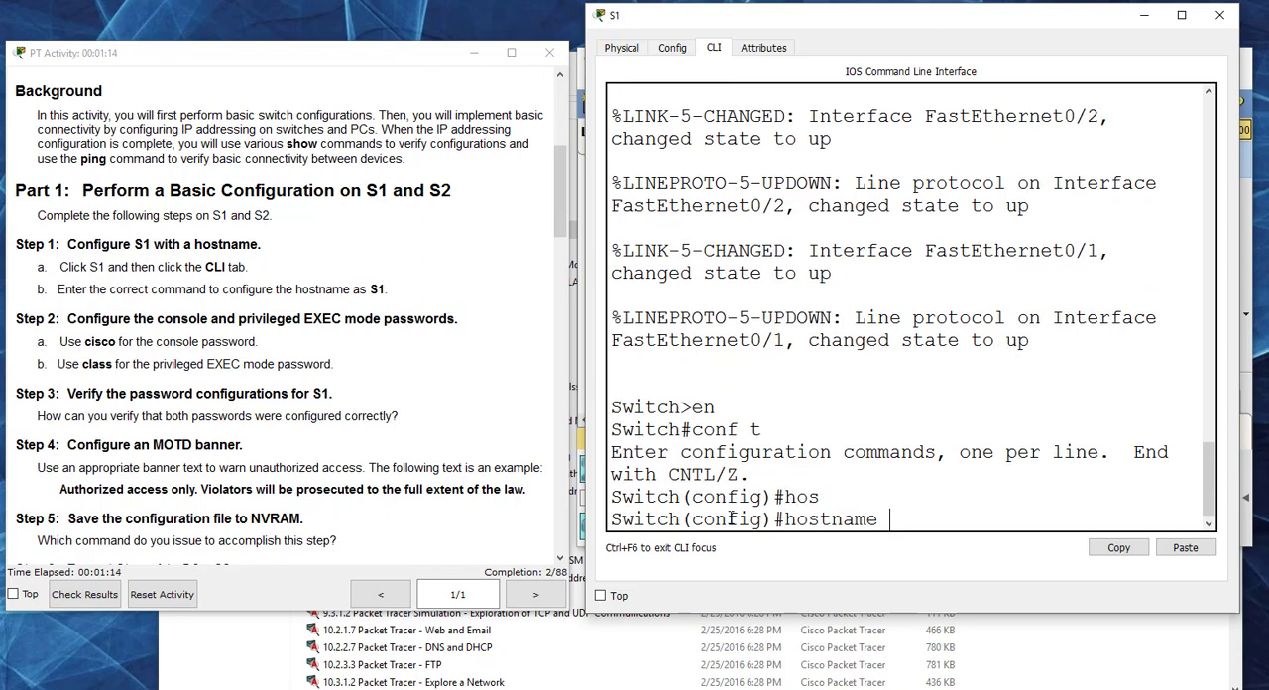
pyautogui.write('S1')
pyautogui.press('Return')
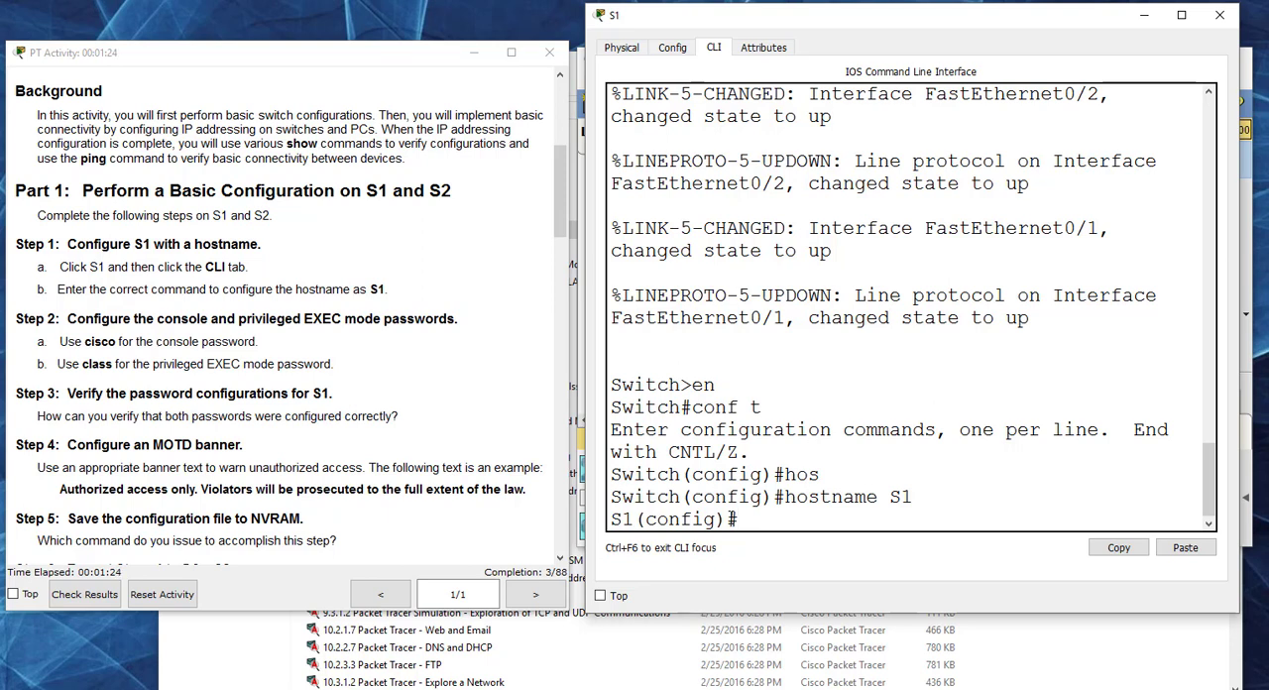
# Step: Enter line configuration for console 0 on S1 and set the console password given in Step 2
pyautogui.write('line console 0')
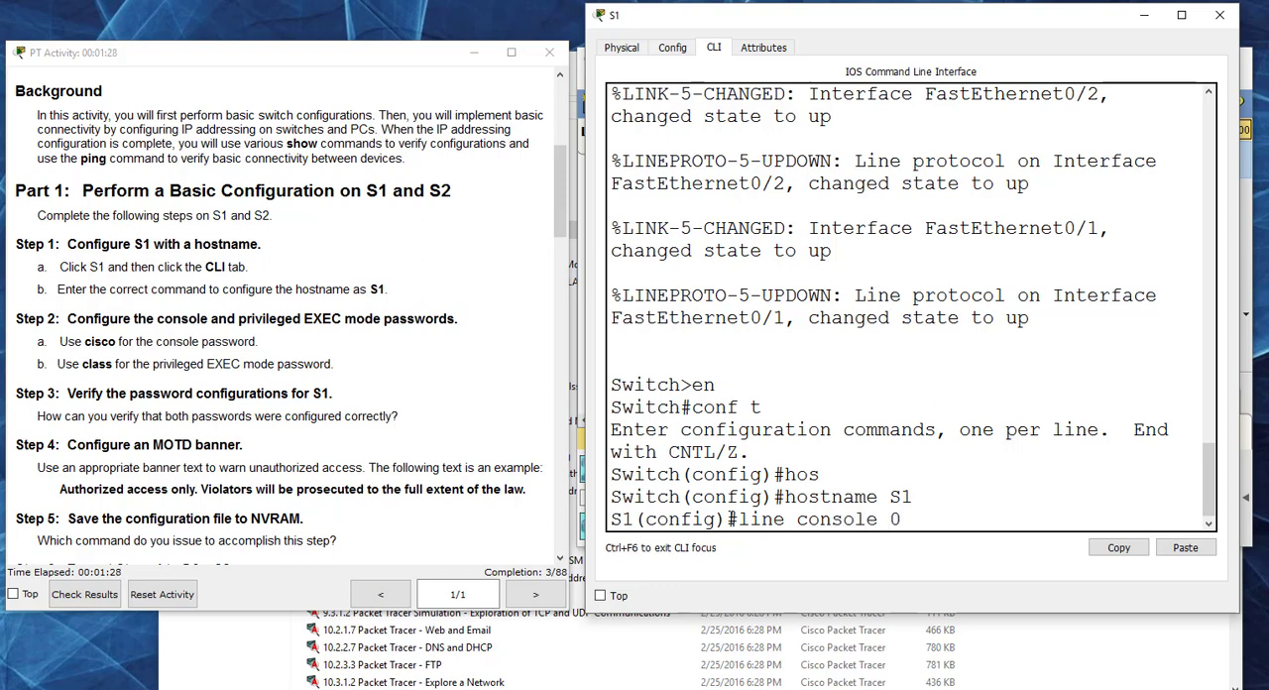
pyautogui.press('Return')
pyautogui.write('password ')
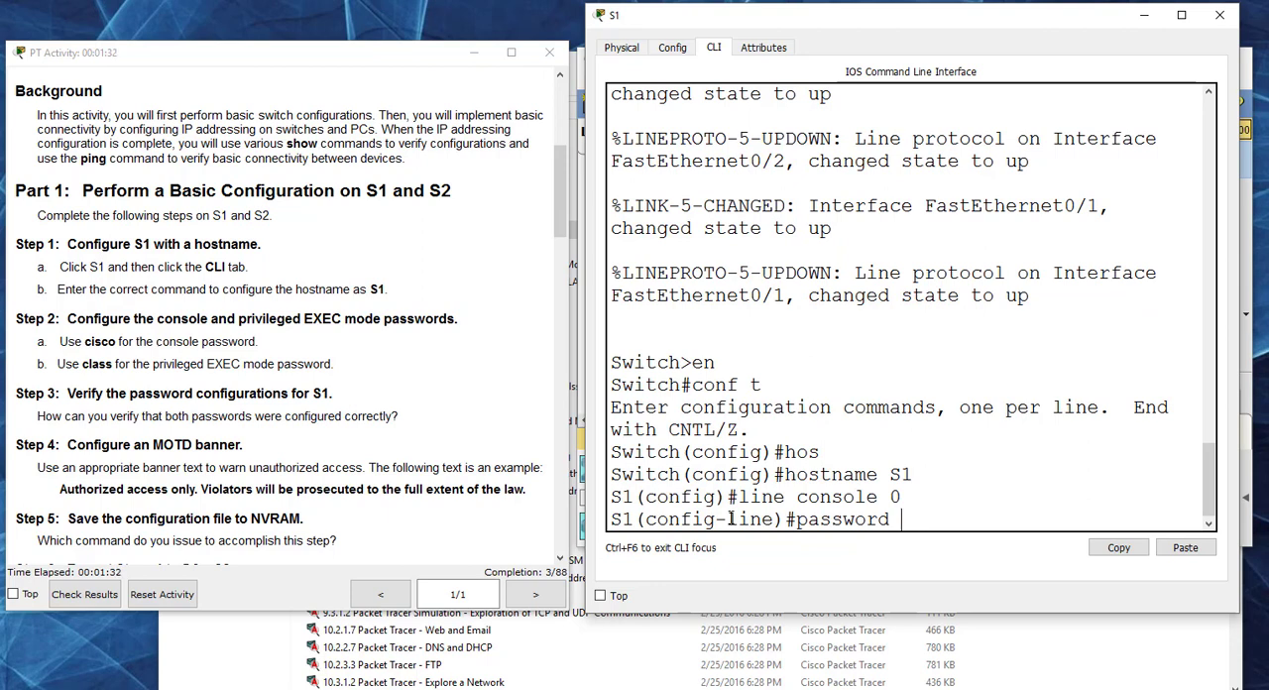
pyautogui.write('cisco')
pyautogui.press('Return')
# Step: Require login on S1's console line and return to global configuration mode
pyautogui.write('l')
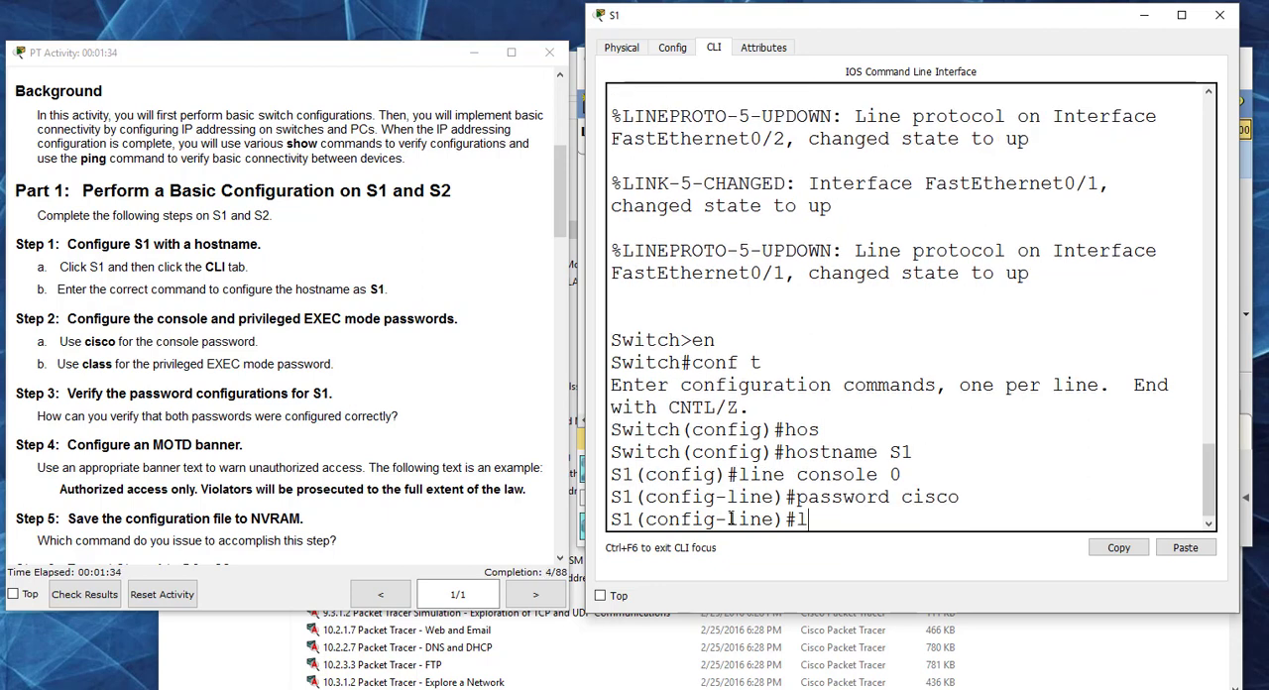
pyautogui.write('ogin')
pyautogui.press('Return')
pyautogui.write('exit')
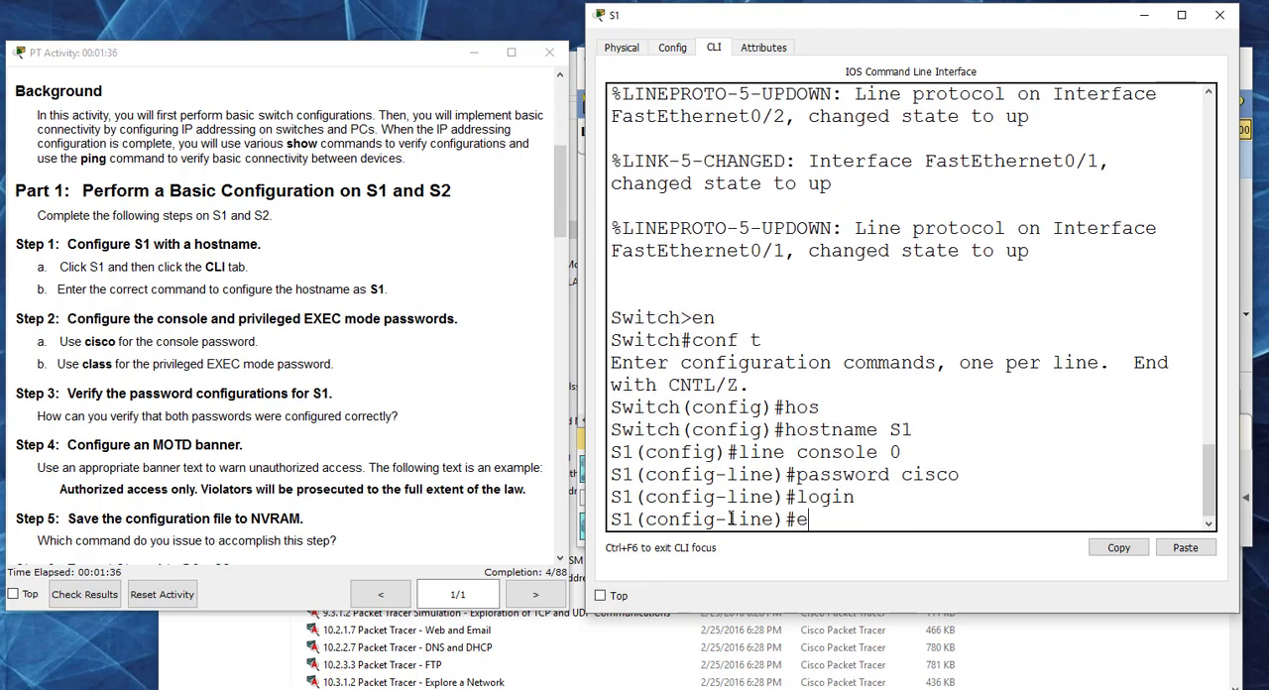
pyautogui.press('Return')
# Step: Set S1's privileged EXEC password as an enable secret, using the password given in Step 2
pyautogui.write('e')
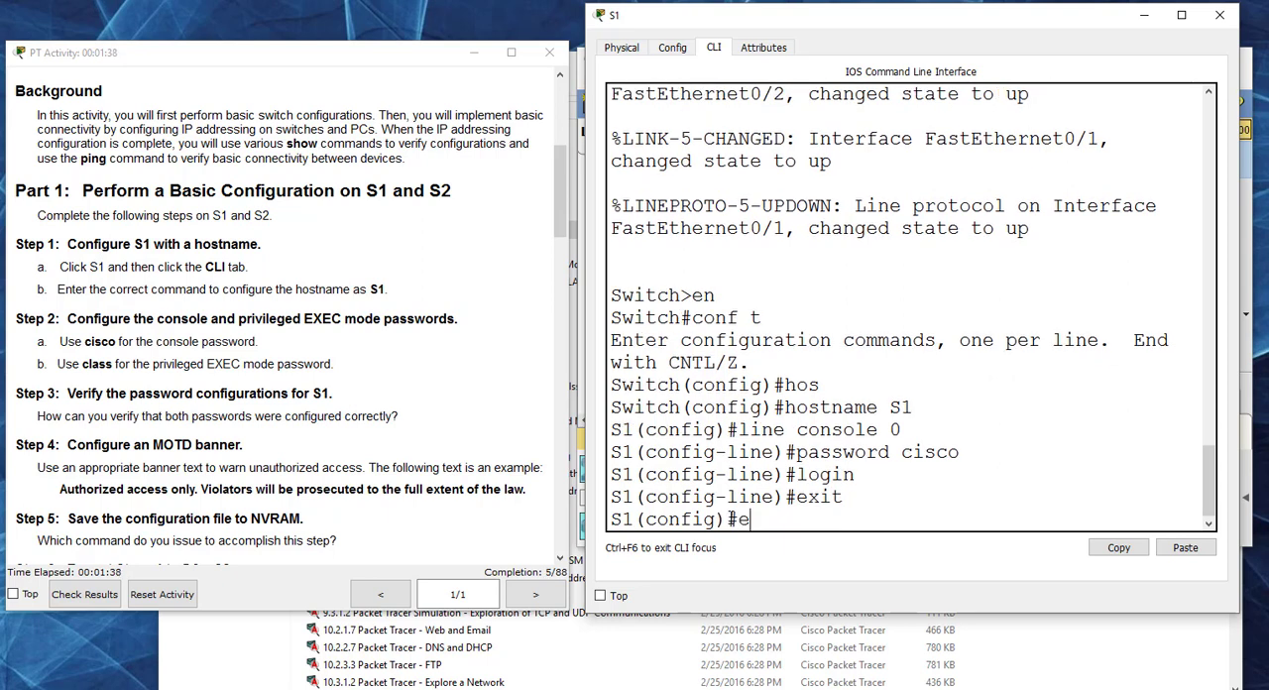
pyautogui.write('nable ser')
pyautogui.press('BackSpace')
pyautogui.press('BackSpace')
pyautogui.press('BackSpace')
pyautogui.write('cret')
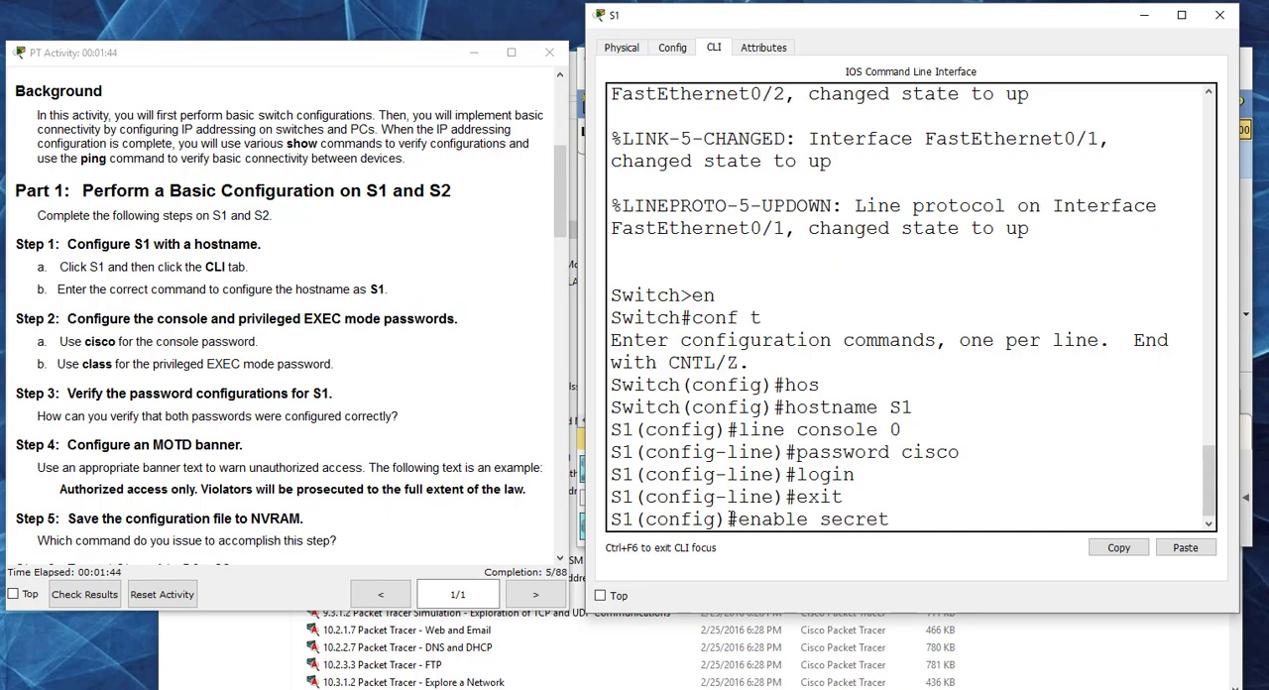
pyautogui.write(' class')
pyautogui.press('Return')
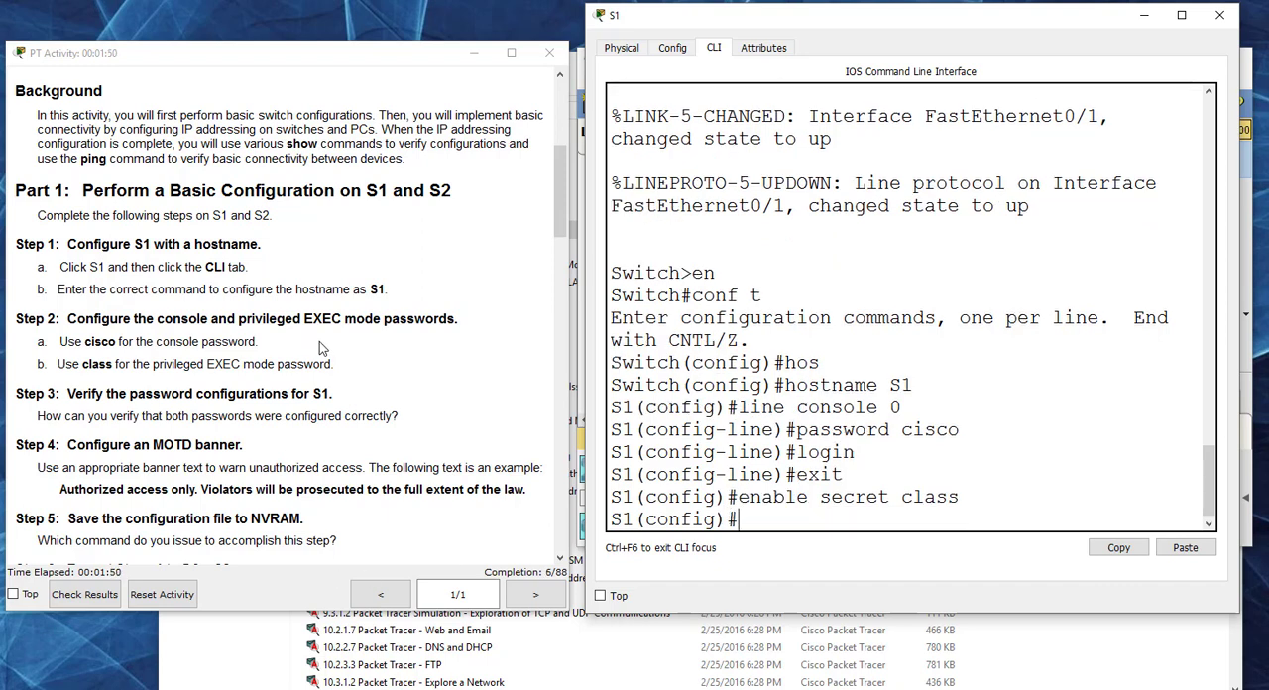
# Step: Check the activity results, examine the assessment items for S1 and S2, and close the results
pyautogui.click(77, 597)
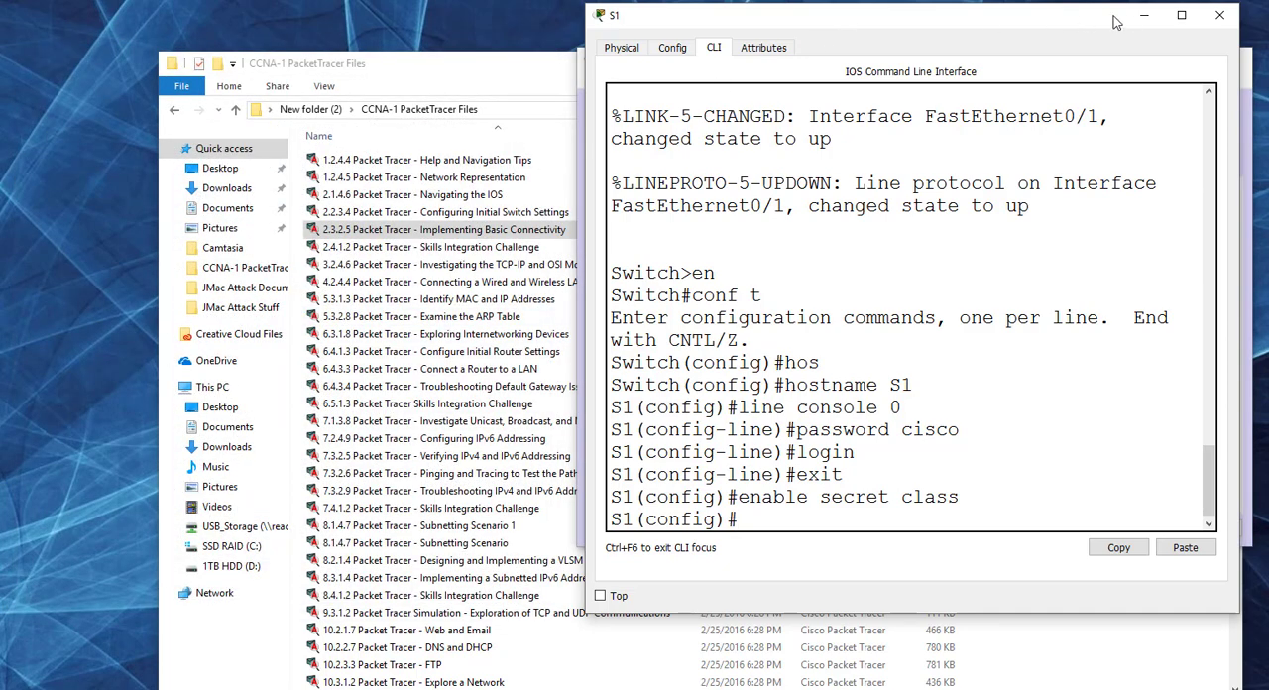
pyautogui.click(1144, 15)
pyautogui.click(766, 170)
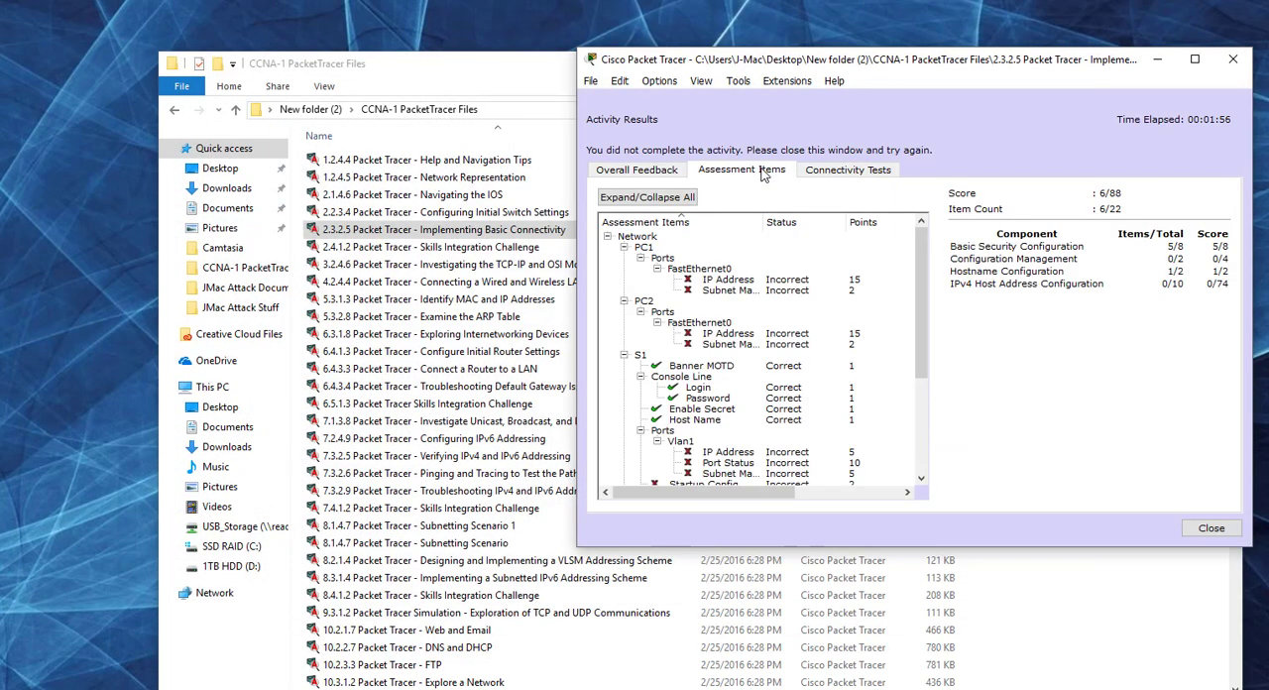
pyautogui.scroll(-2, 919, 278)
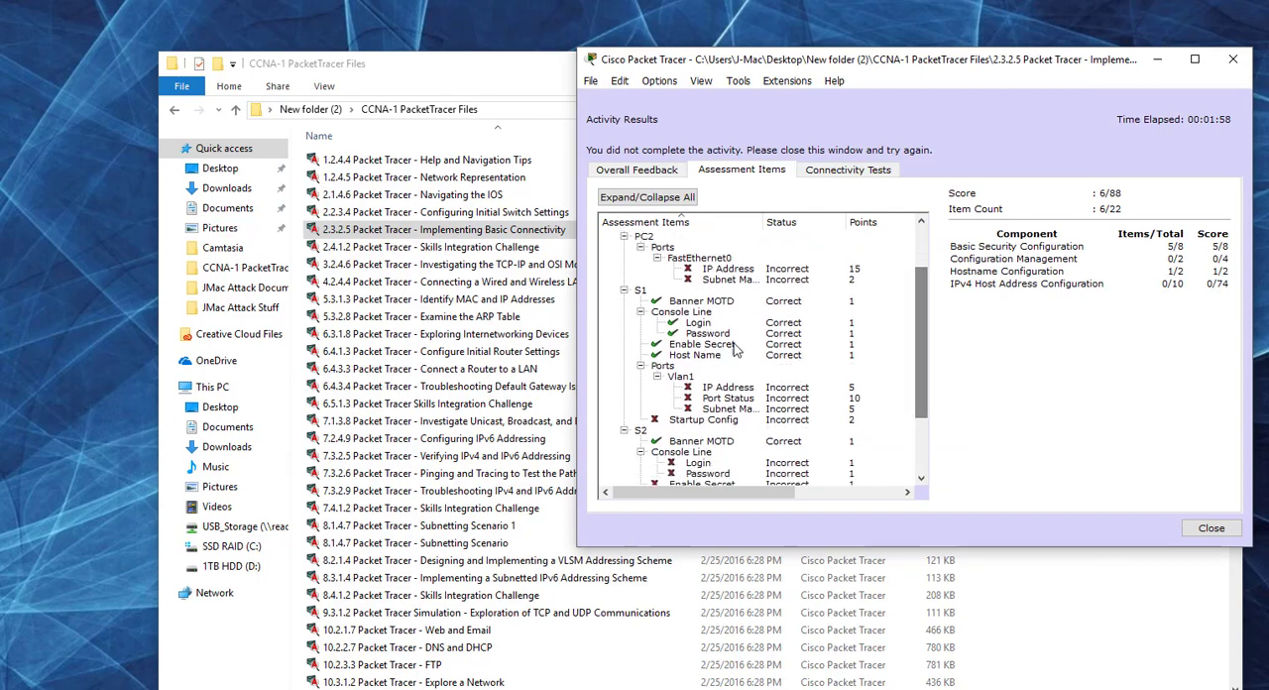
pyautogui.click(1196, 532)
# Step: Place the enlarged instructions beside the topology, show Part 1's steps, and reopen S1's CLI
pyautogui.moveTo(561, 18); pyautogui.dragTo(285, 28)
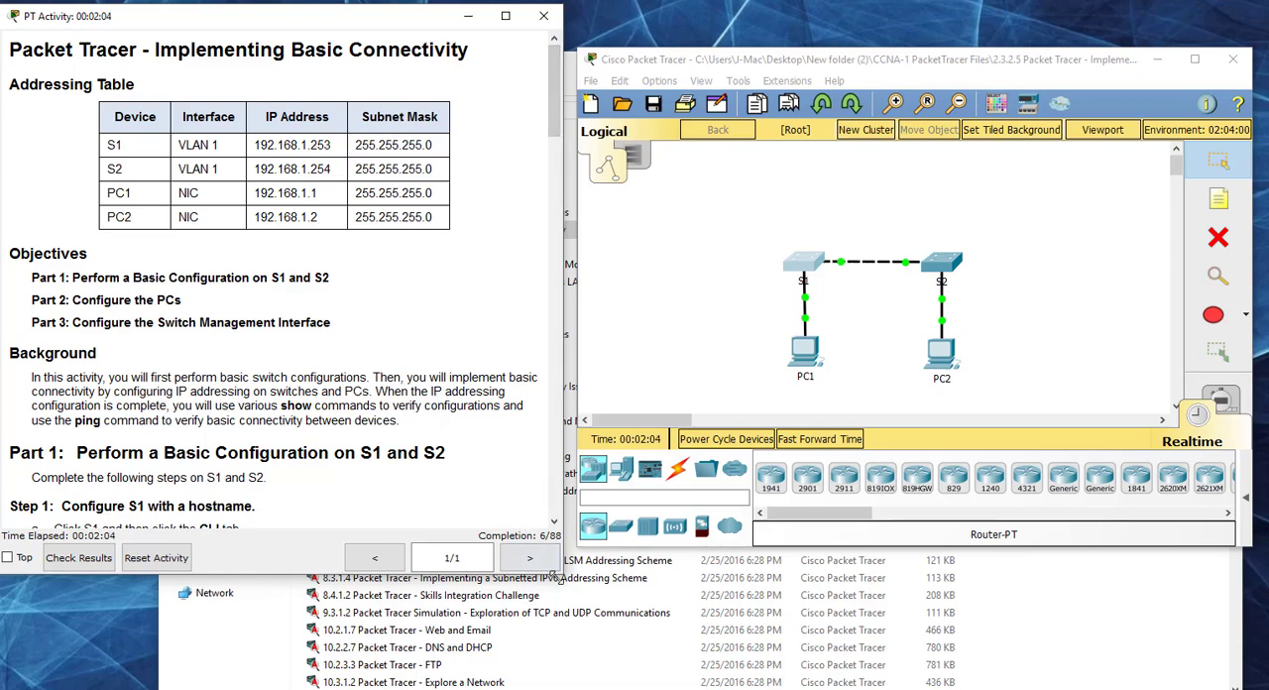
pyautogui.moveTo(561, 574); pyautogui.dragTo(573, 621)
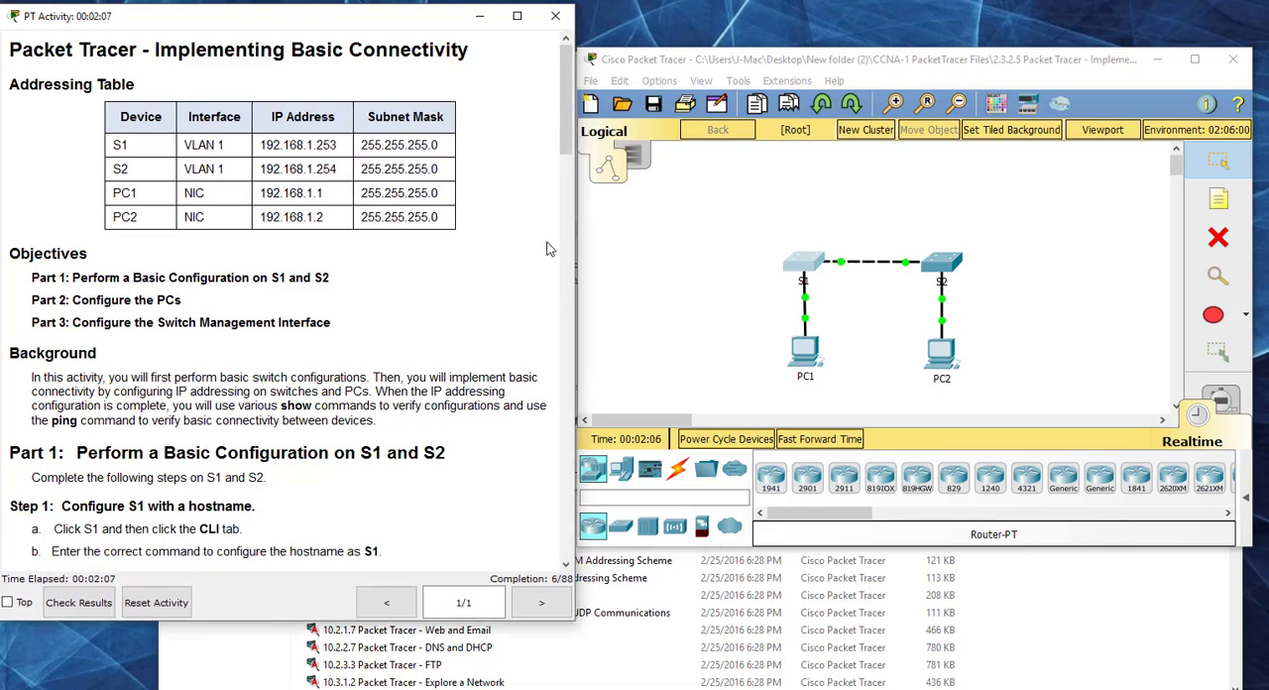
pyautogui.moveTo(570, 147); pyautogui.dragTo(561, 254)
pyautogui.click(805, 264)
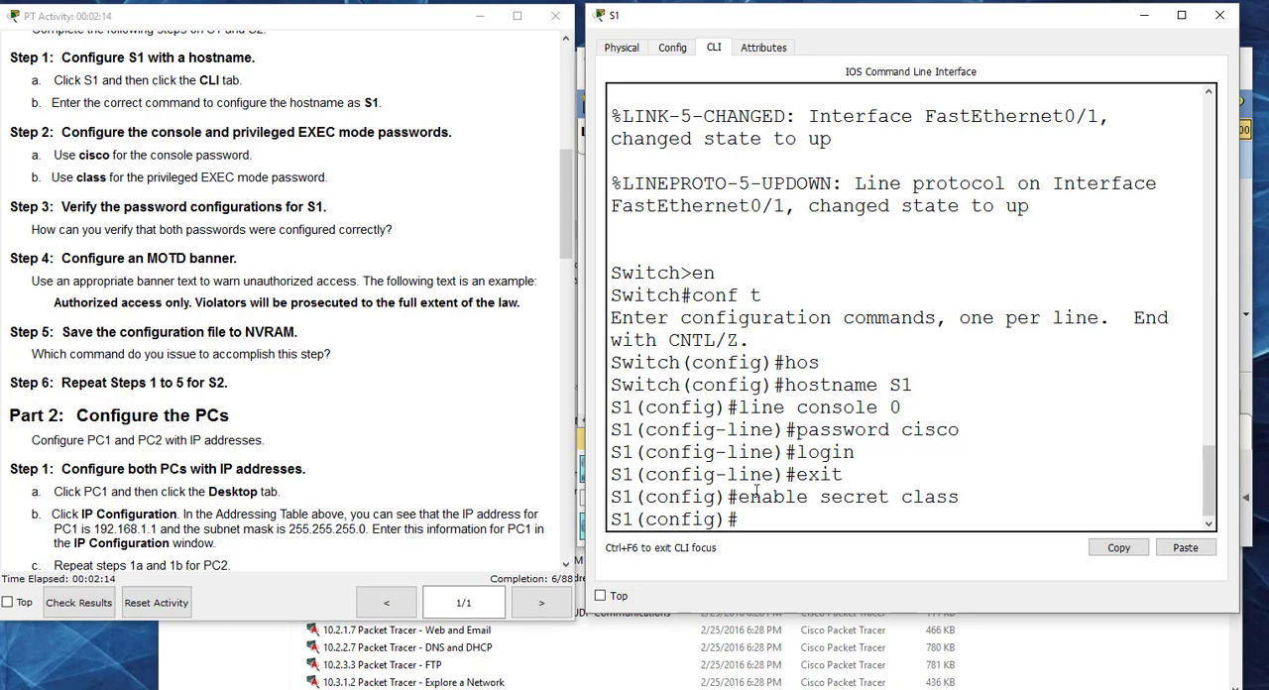
# Step: Display S1's running configuration with do show run and examine the enable secret and console password lines
pyautogui.write('do show run')
pyautogui.press('Return')
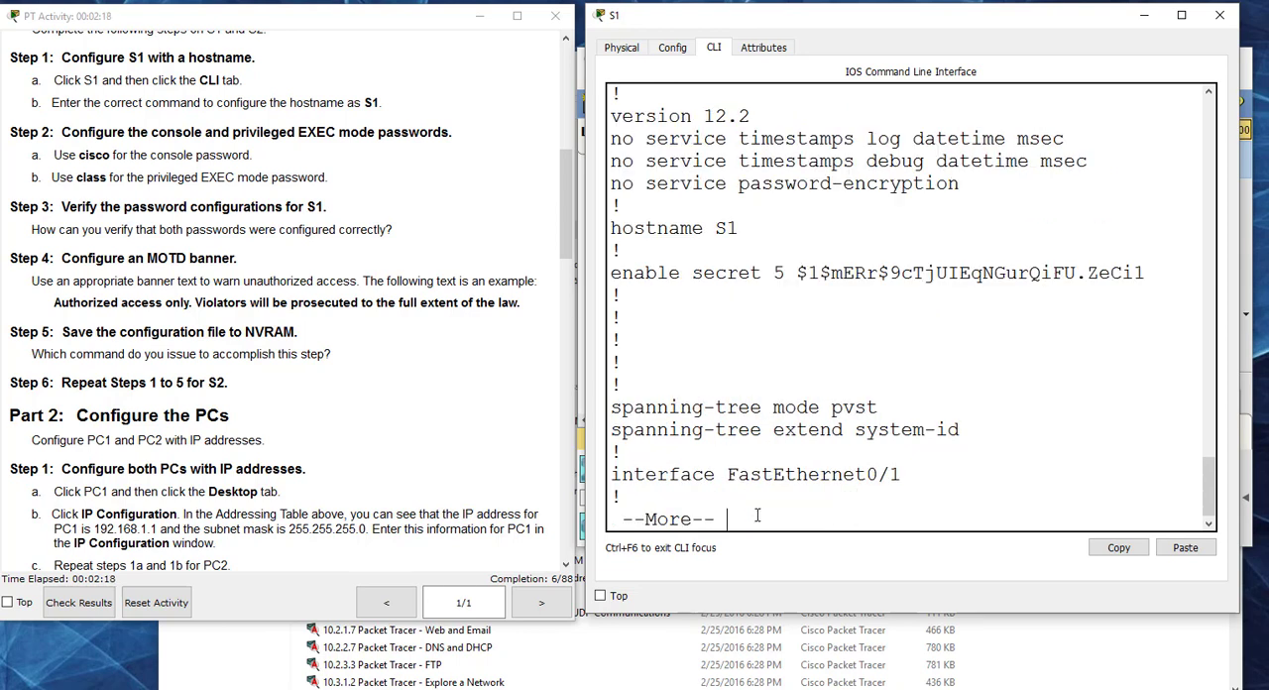
pyautogui.moveTo(799, 273); pyautogui.dragTo(1041, 274)
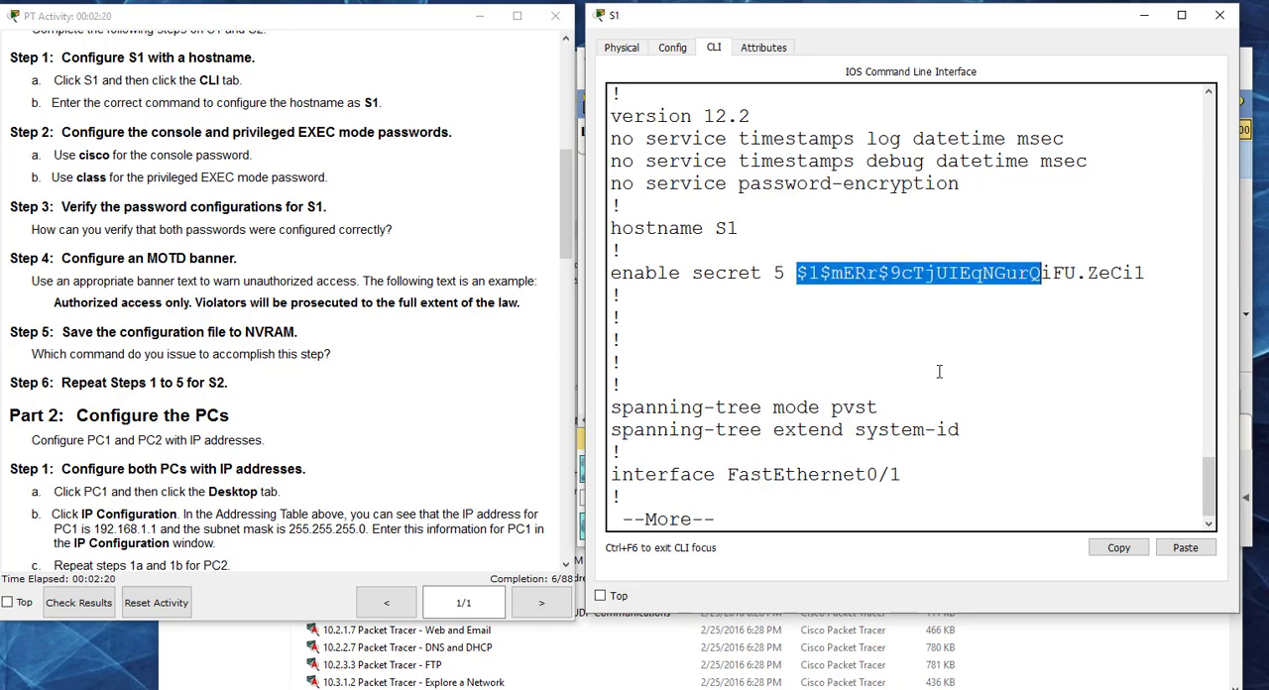
pyautogui.click(939, 372)
pyautogui.press('space')
pyautogui.press('space')
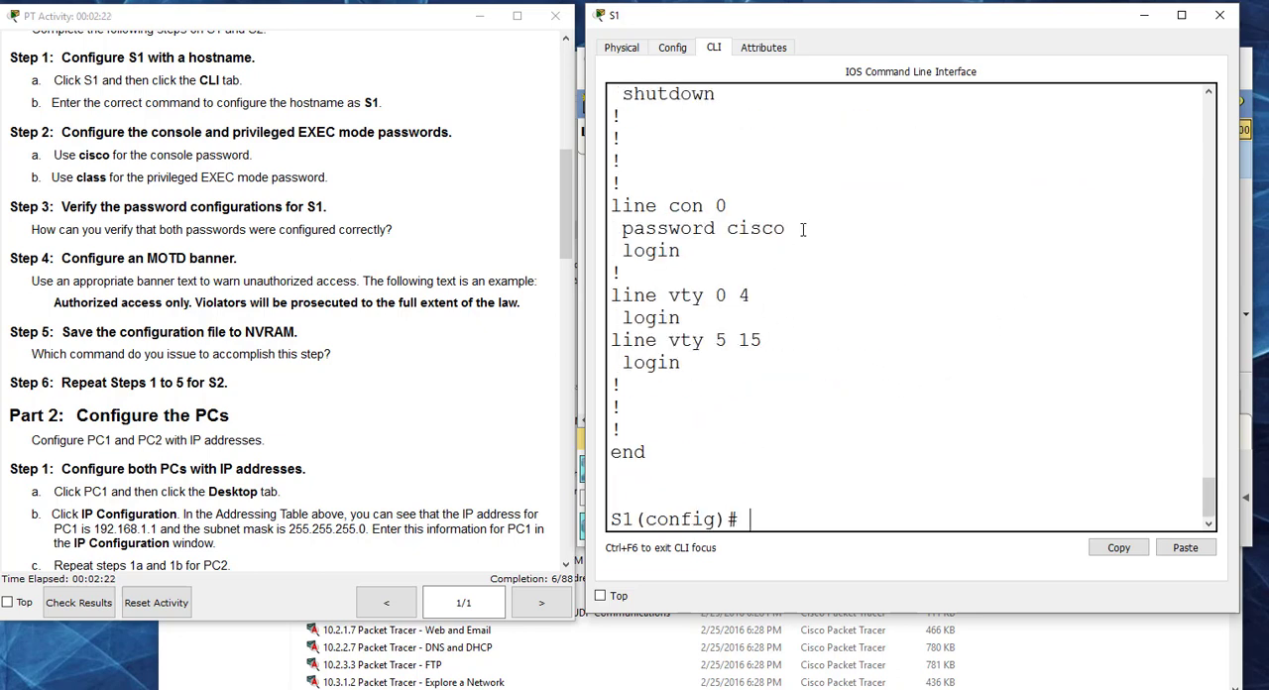
pyautogui.moveTo(803, 228); pyautogui.dragTo(626, 230)
# Step: Configure S1's MOTD banner with the instructions' example text: "Authorized access only. Violators will be prosecuted to the full extent of the law."
pyautogui.click(793, 516)
pyautogui.write('banner motd "')
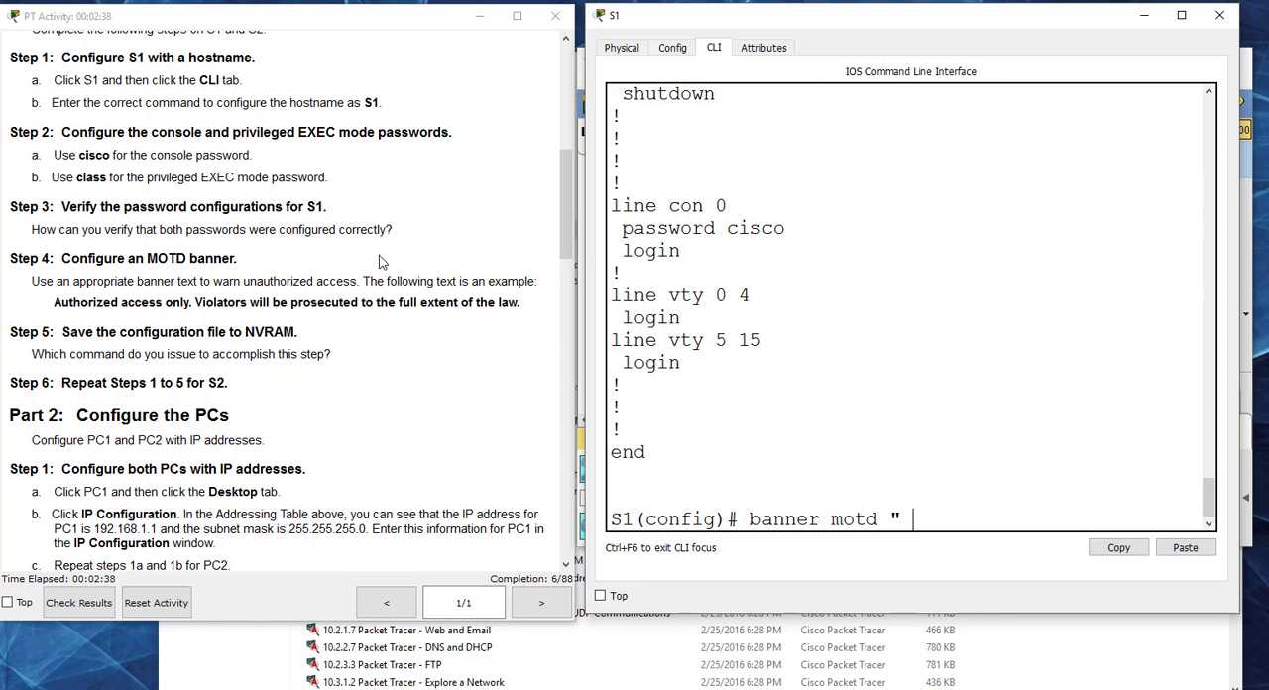
pyautogui.moveTo(521, 303); pyautogui.dragTo(55, 304)
pyautogui.hotkey('ctrl', 'c')
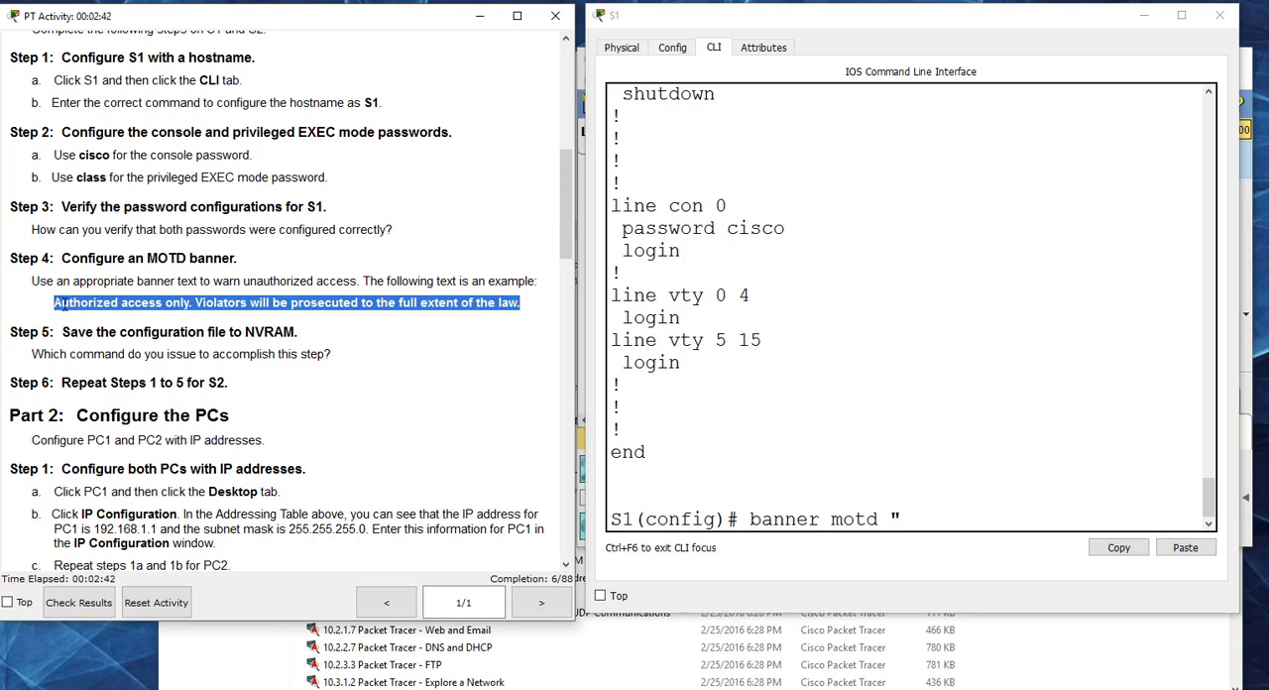
pyautogui.click(923, 516)
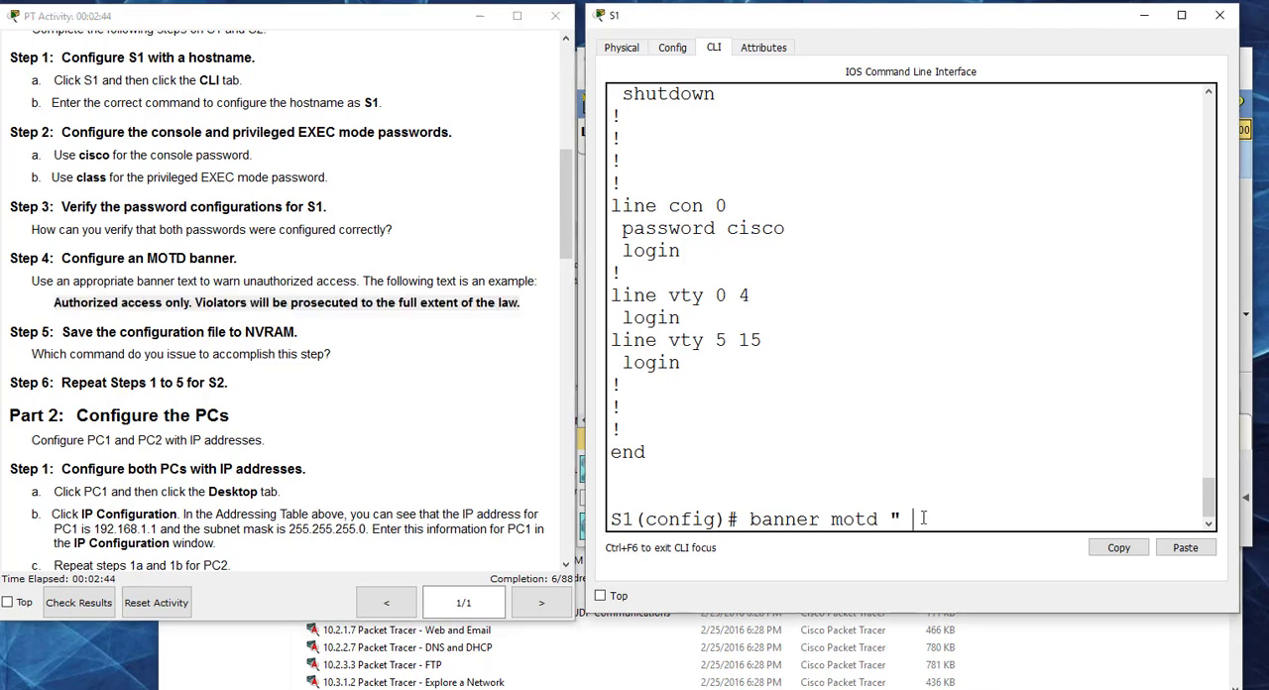
pyautogui.rightClick(923, 519)
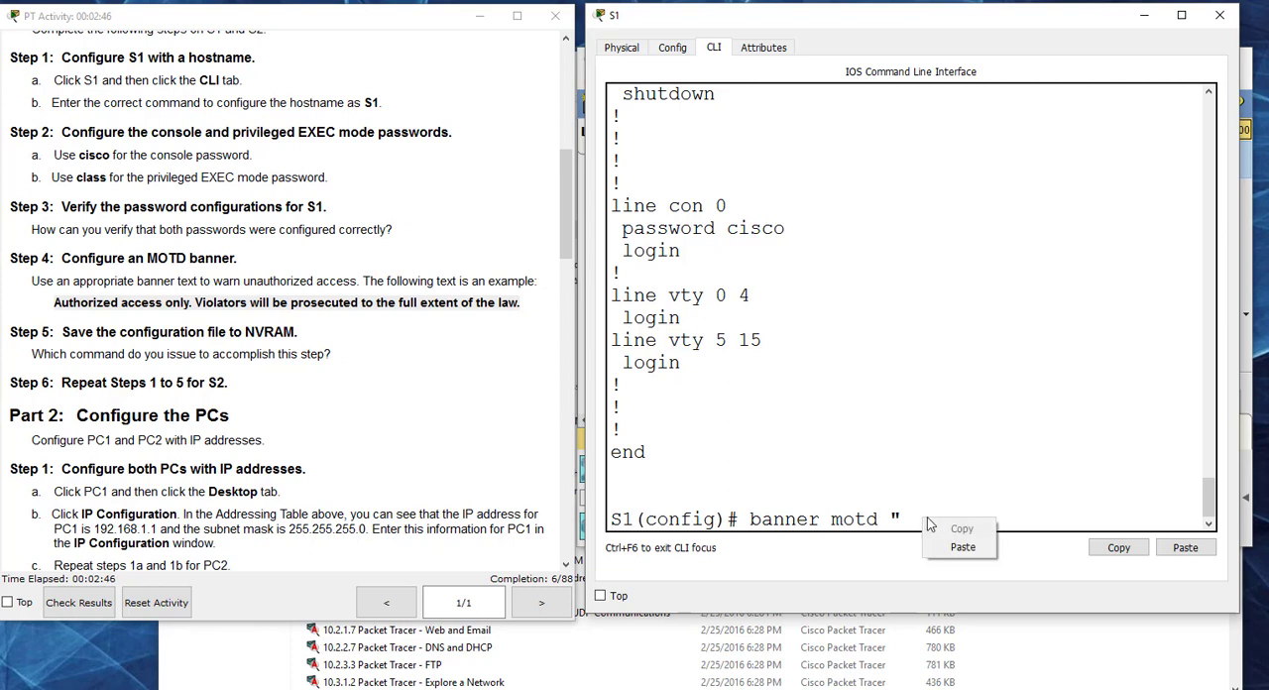
pyautogui.click(951, 545)
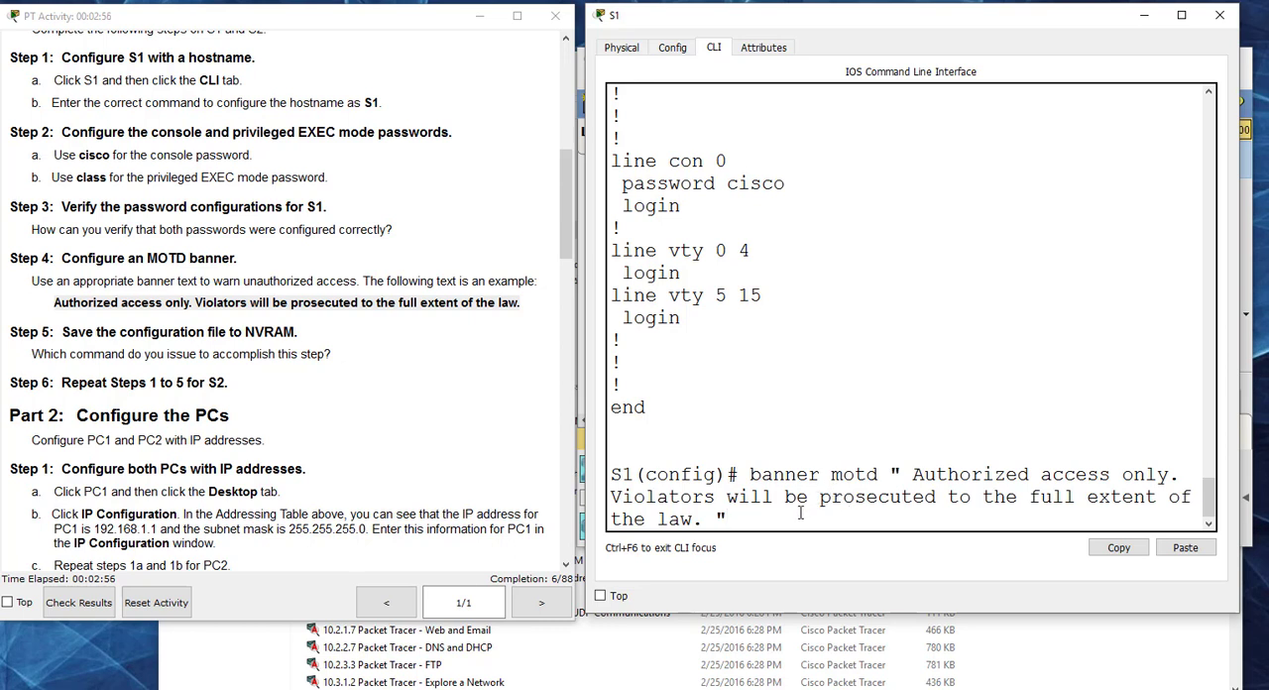
pyautogui.press('Return')
# Step: Try to save S1's configuration from global configuration mode with copy run start
pyautogui.click(460, 370)
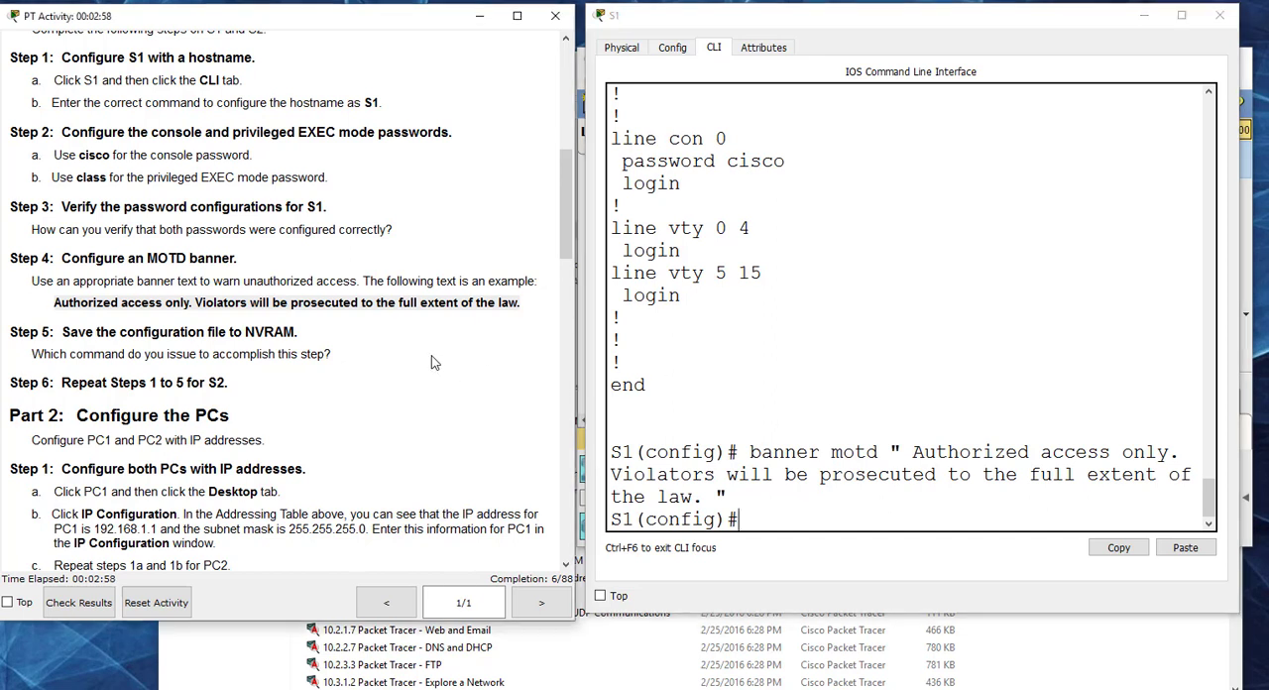
pyautogui.click(789, 513)
pyautogui.write('cop')
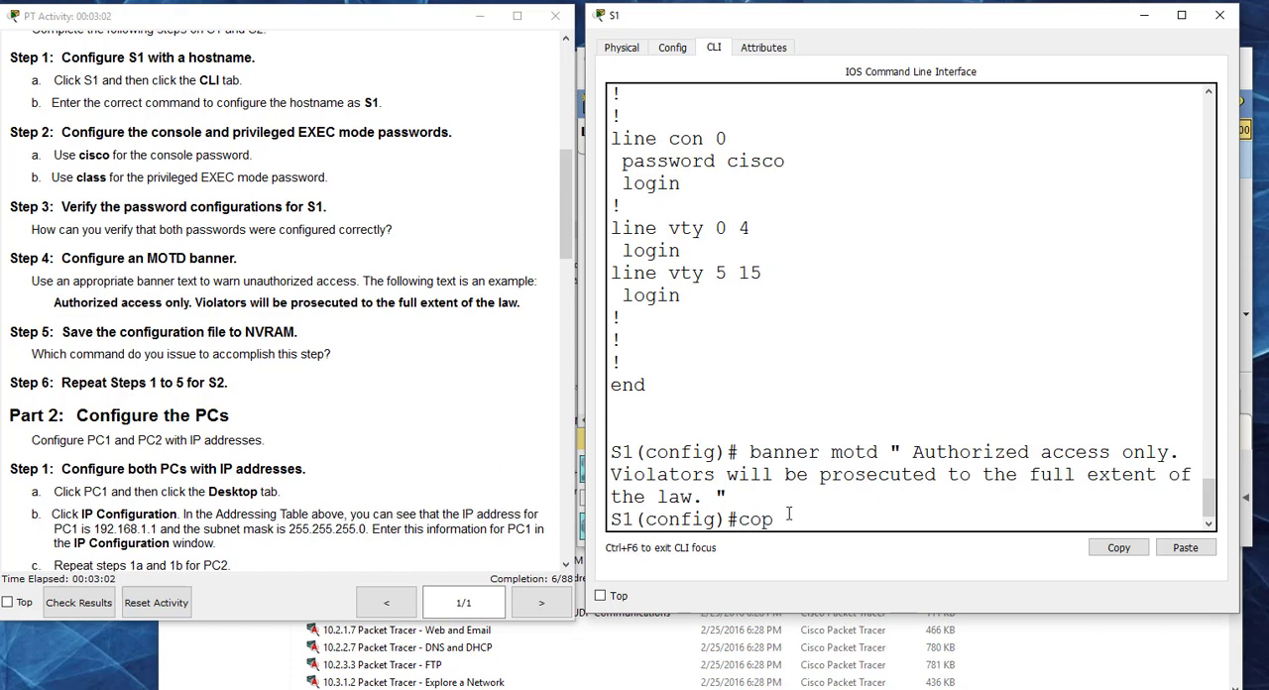
pyautogui.write('y run start')
pyautogui.press('Return')
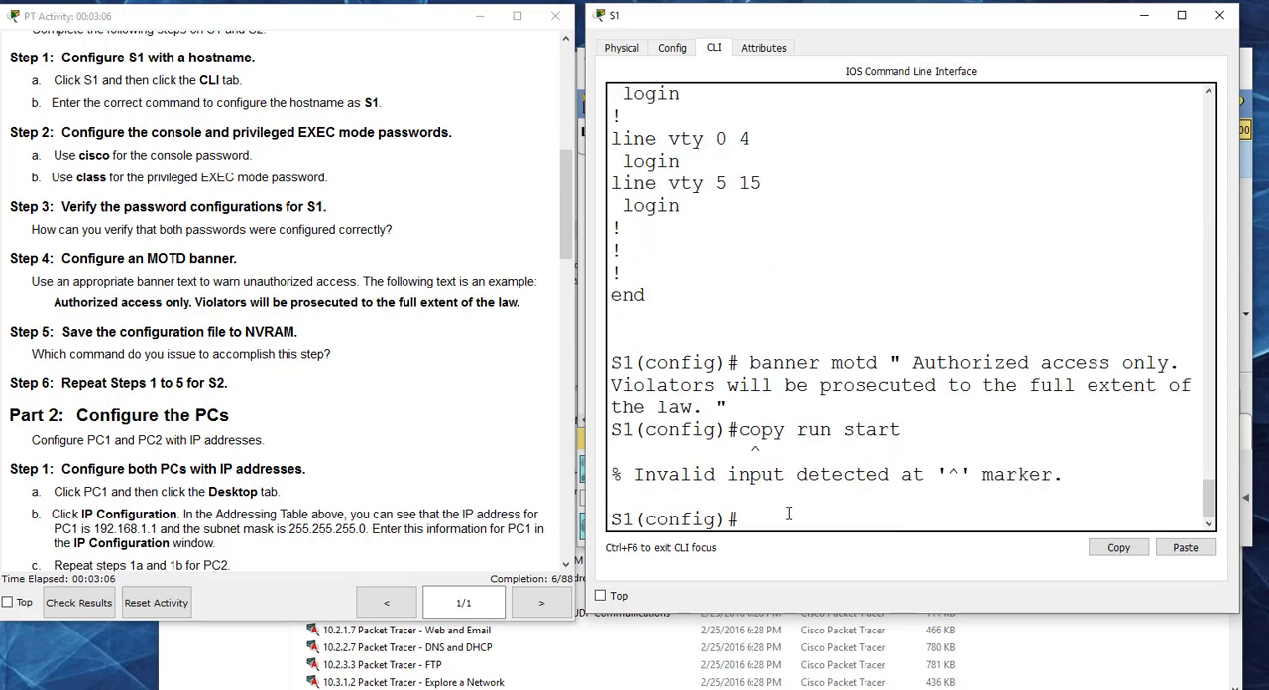
# Step: Save S1's running configuration to NVRAM with do copy run start, accepting the default startup-config file name
pyautogui.press('Up')
pyautogui.write('do')
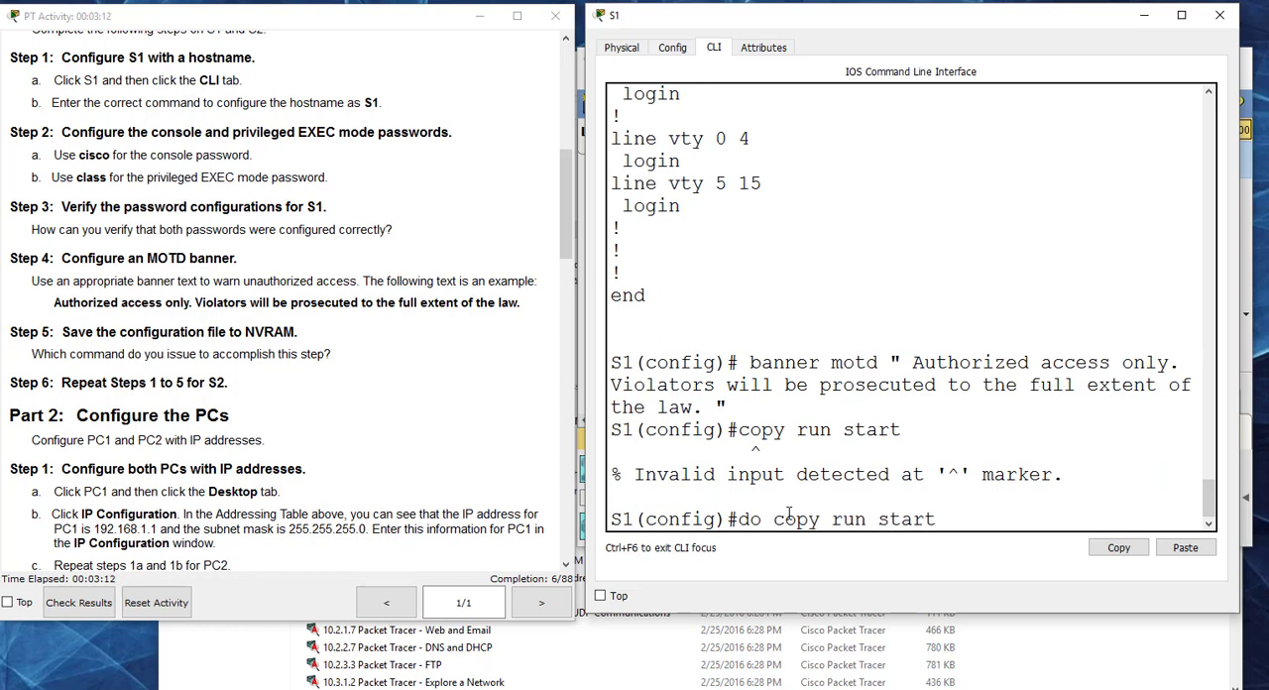
pyautogui.press('Return')
pyautogui.press('Return')
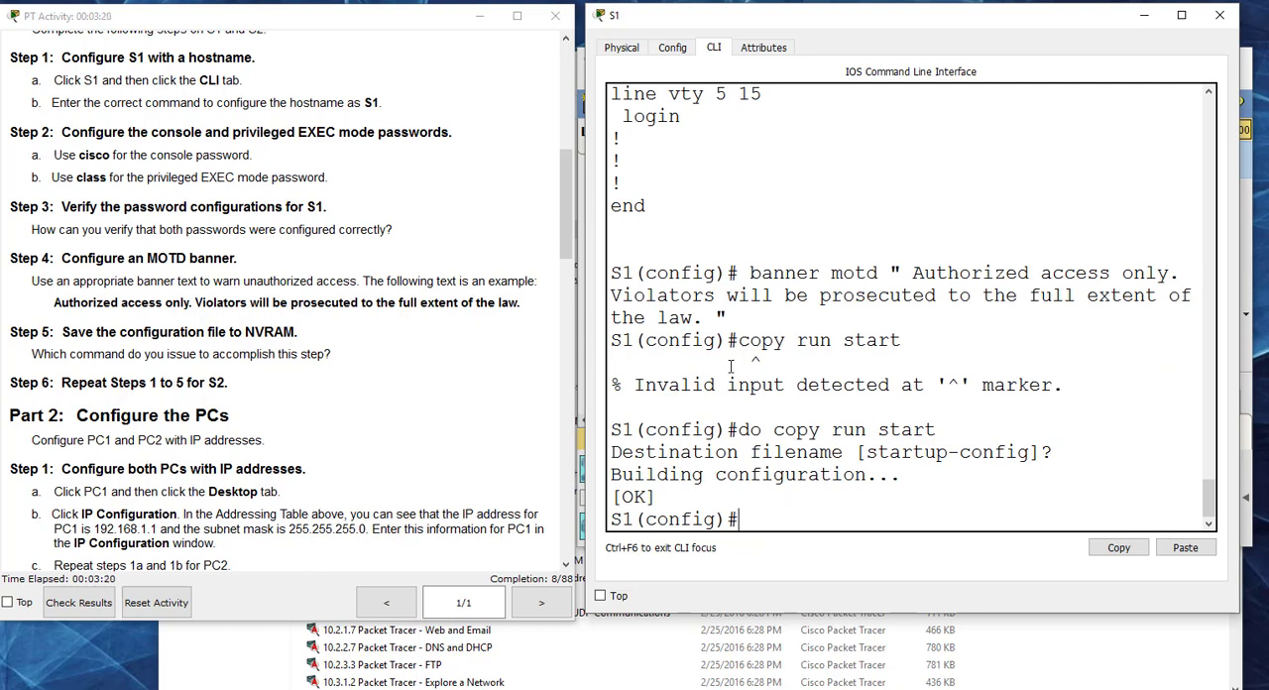
# Step: Show Part 2 of the instructions, close S1, and open PC1's IP Configuration beside them
pyautogui.click(335, 392)
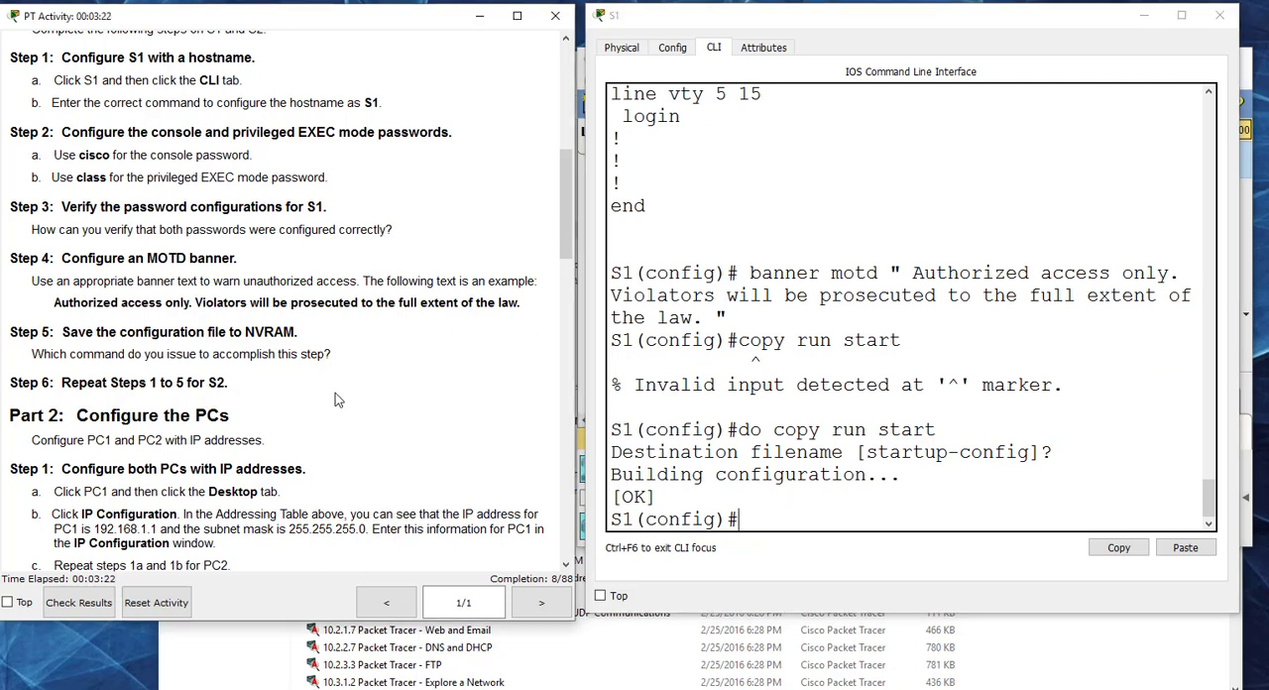
pyautogui.scroll(-5, 342, 367)
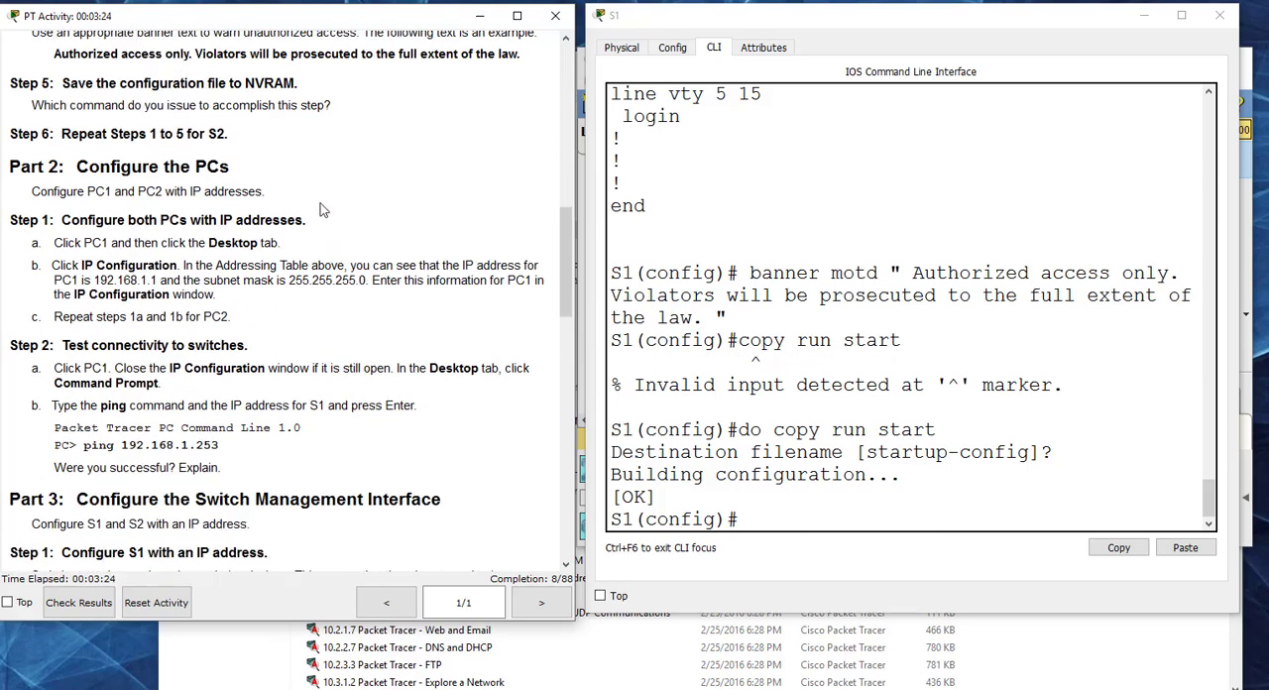
pyautogui.click(1220, 18)
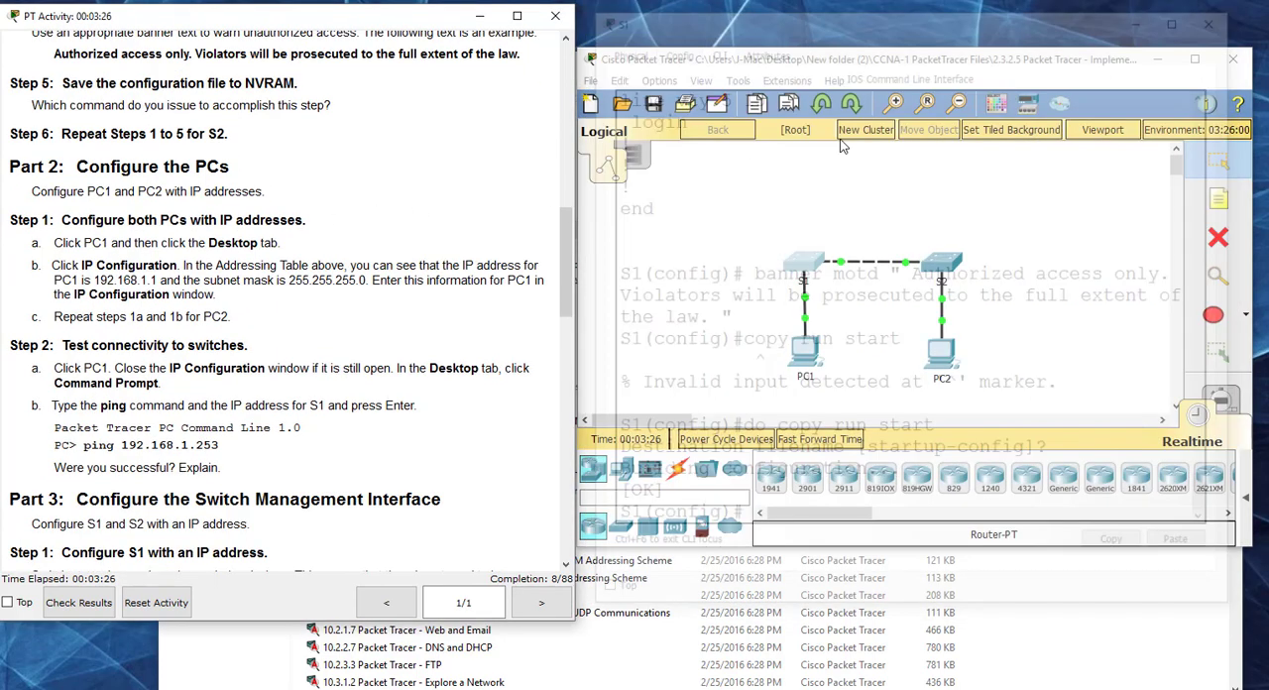
pyautogui.click(804, 355)
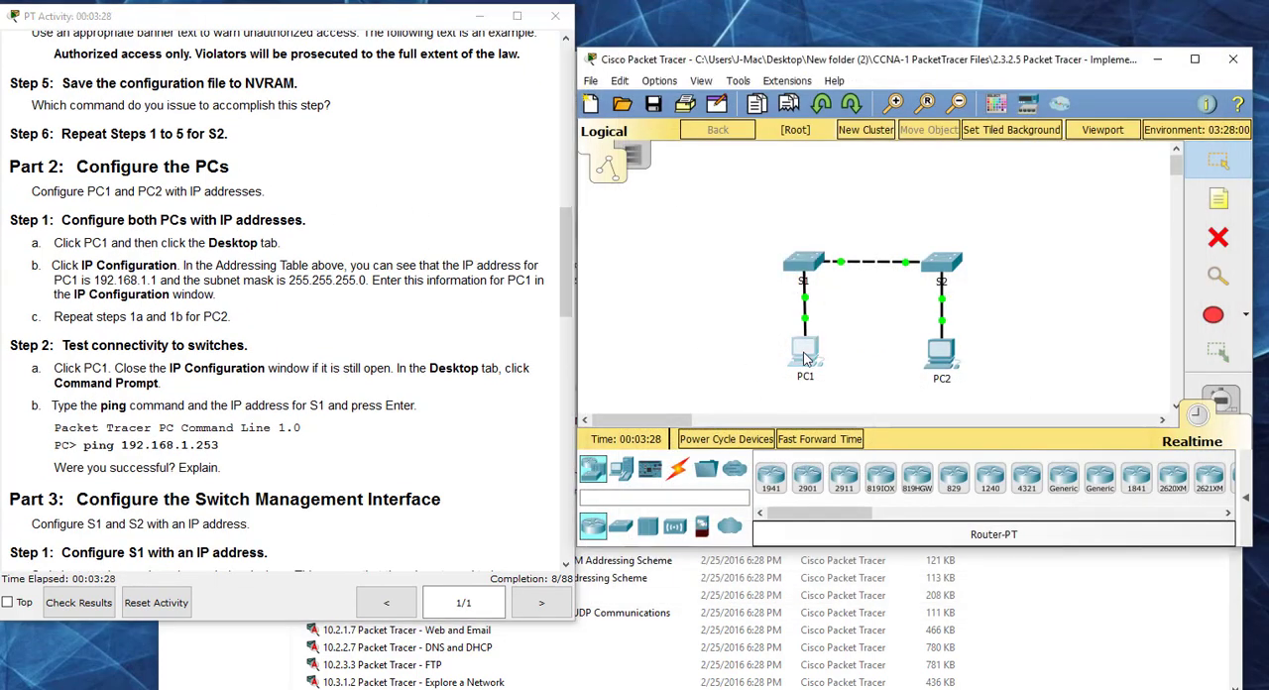
pyautogui.click(349, 21)
pyautogui.moveTo(446, 4); pyautogui.dragTo(771, 57)
pyautogui.click(572, 130)
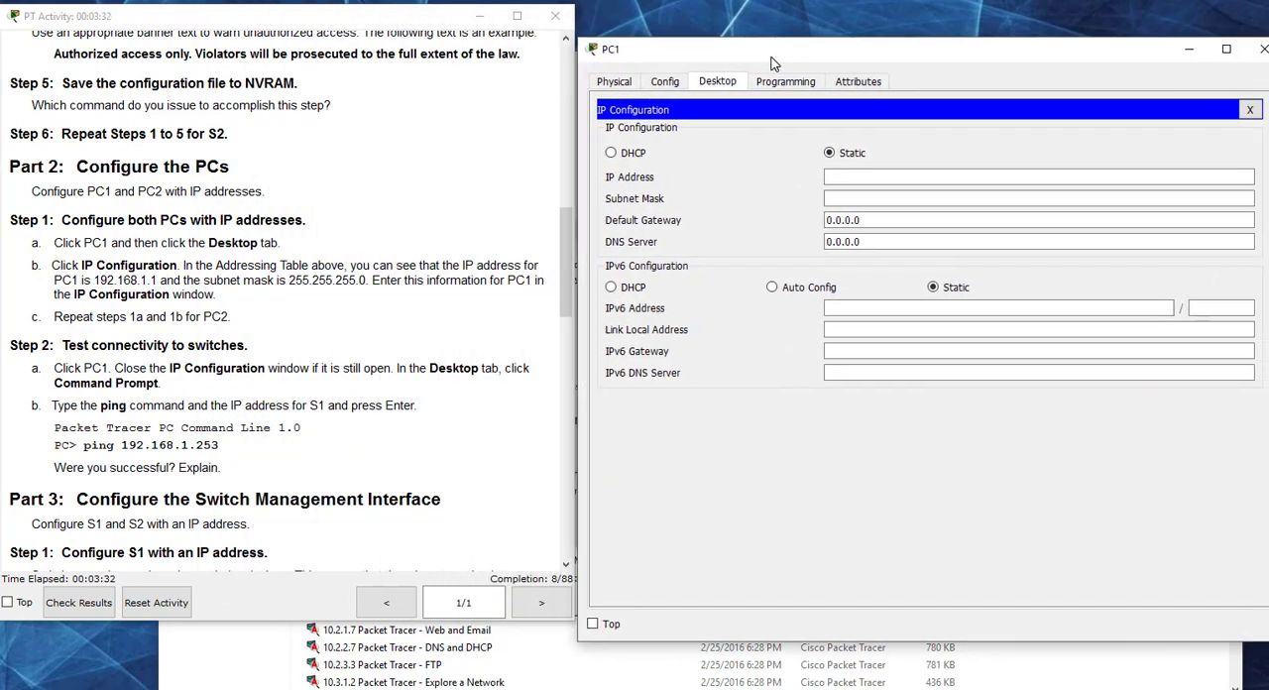
# Step: Set PC1's static IP address to 192.168.1.1 with subnet mask 255.255.255.0, and close PC1
pyautogui.click(895, 177)
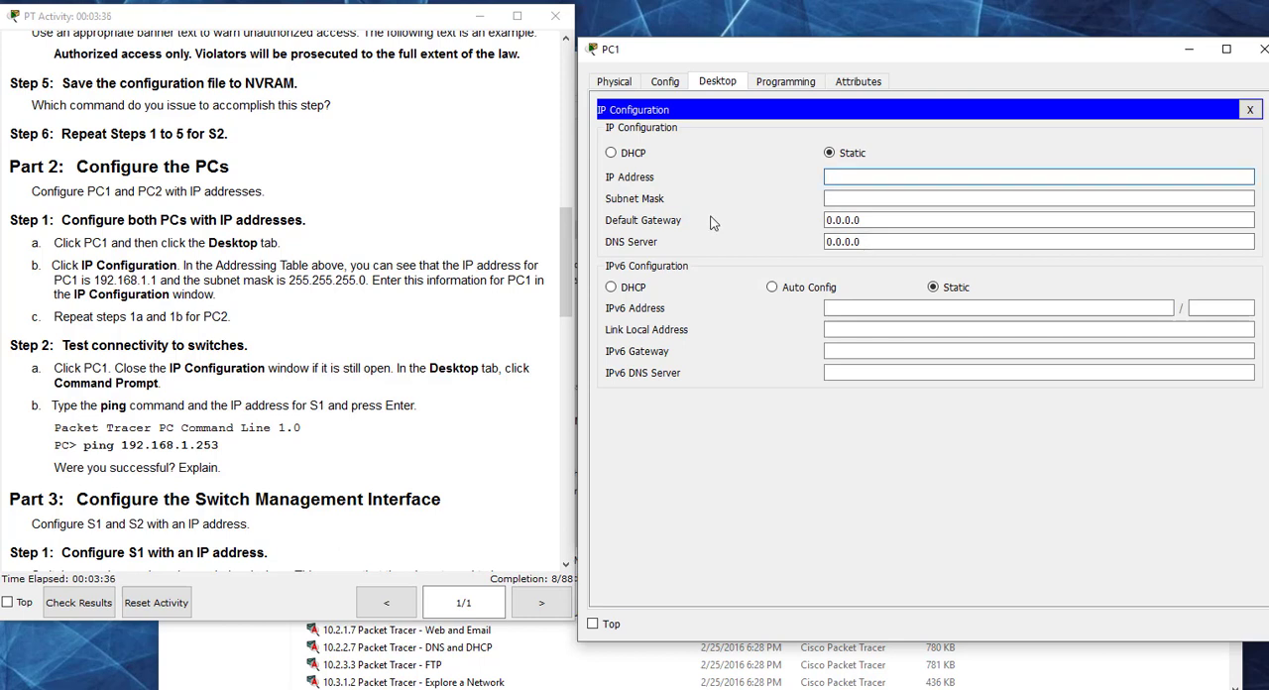
pyautogui.write('192.168.1.1')
pyautogui.click(913, 203)
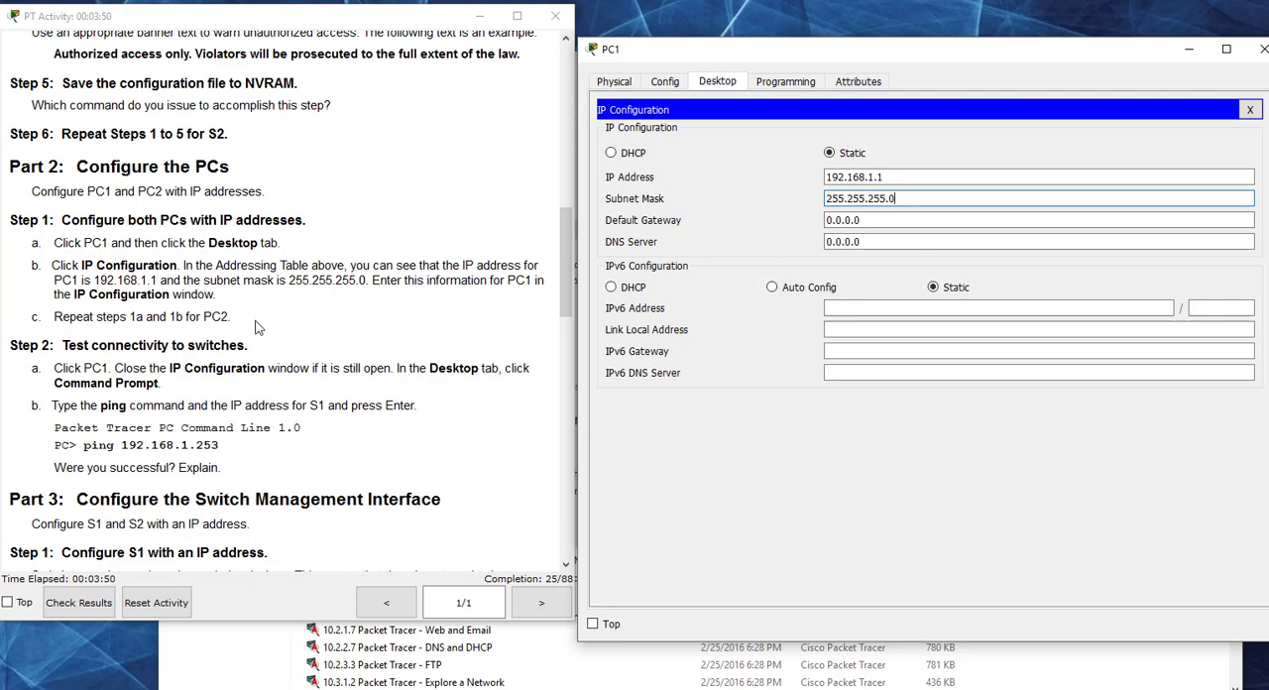
pyautogui.click(1261, 49)
# Step: Open PC2's IP Configuration and place it beside the Addressing Table in the instructions
pyautogui.click(934, 365)
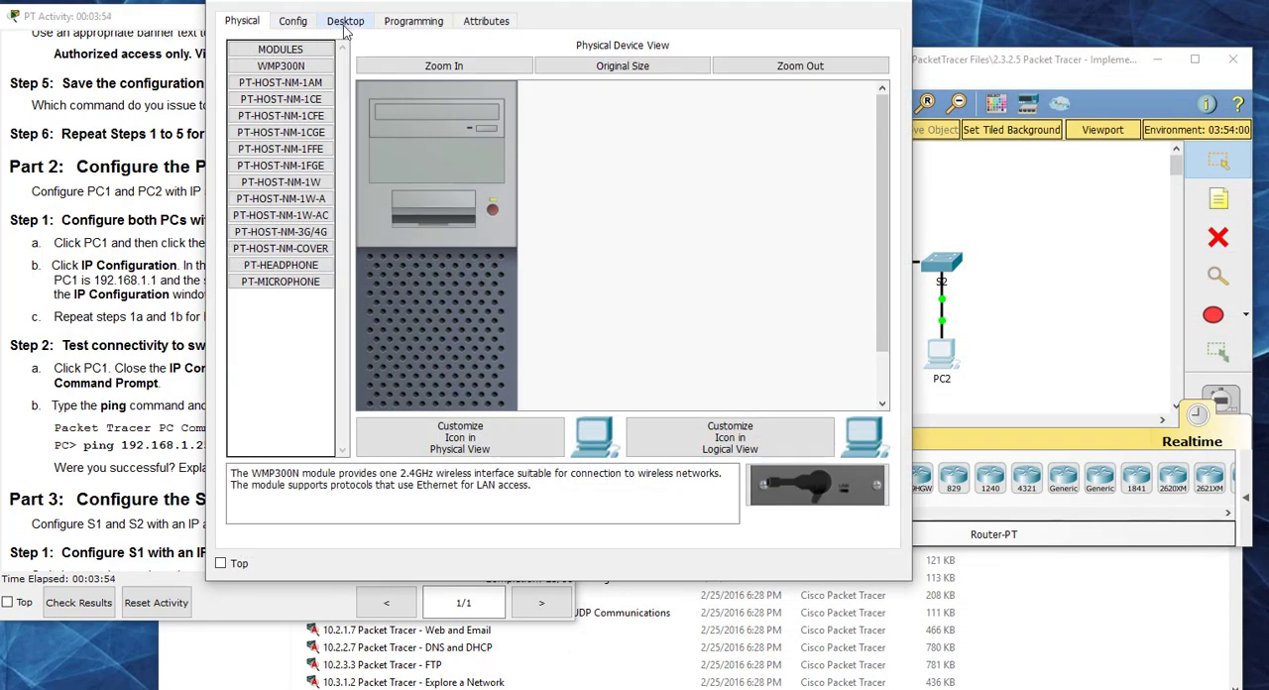
pyautogui.click(347, 22)
pyautogui.moveTo(412, 7); pyautogui.dragTo(773, 62)
pyautogui.click(538, 139)
pyautogui.moveTo(566, 253); pyautogui.dragTo(567, 91)
# Step: Set PC2's static IP address to 192.168.1.2 with subnet mask 255.255.255.0, and close PC2
pyautogui.click(863, 179)
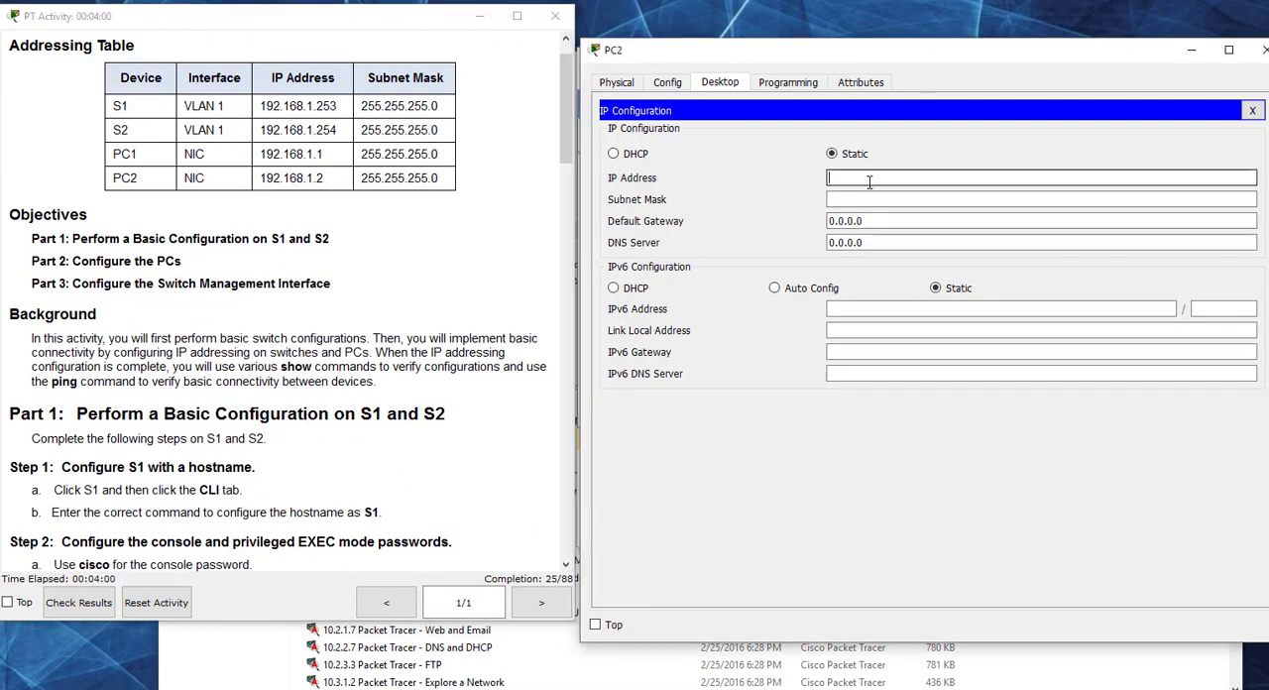
pyautogui.write('192.1')
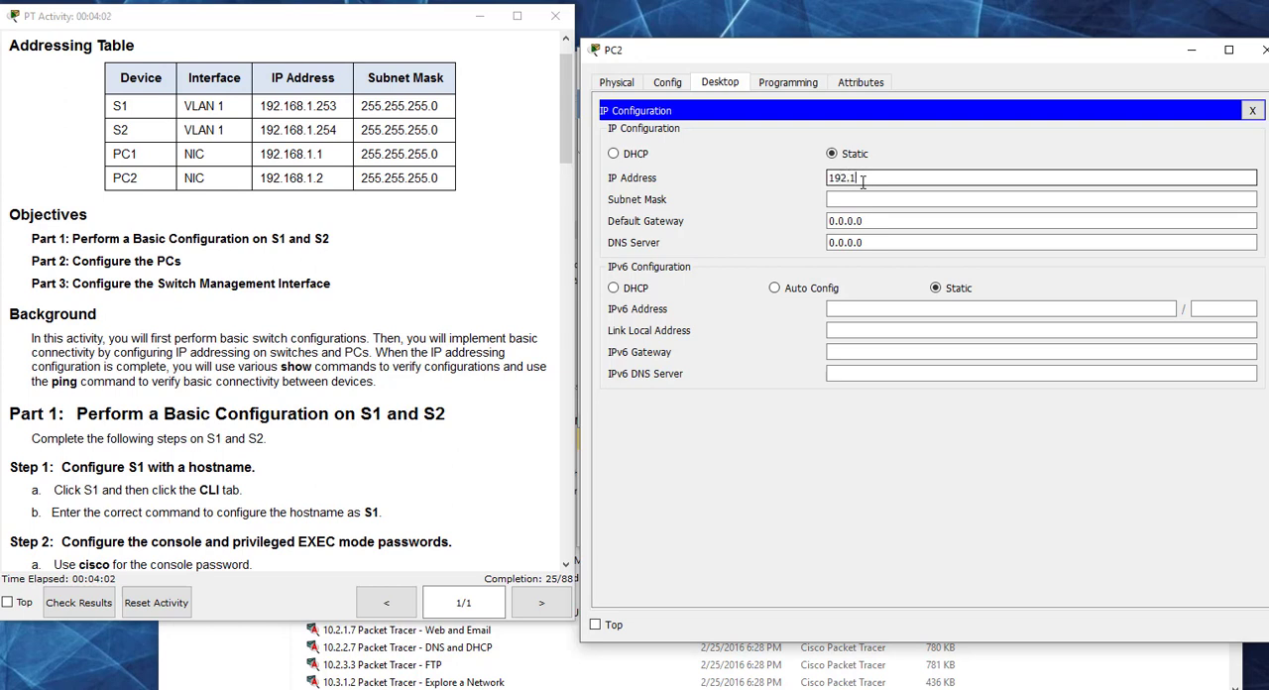
pyautogui.write('68.1.2')
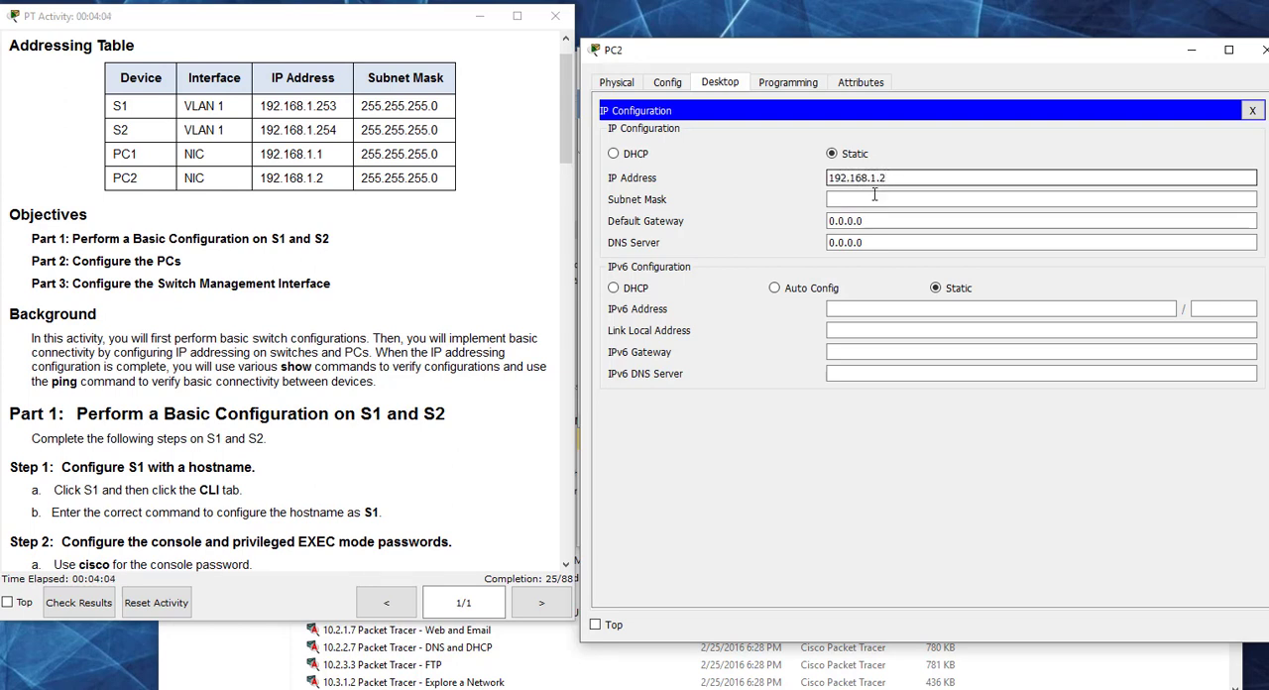
pyautogui.click(908, 200)
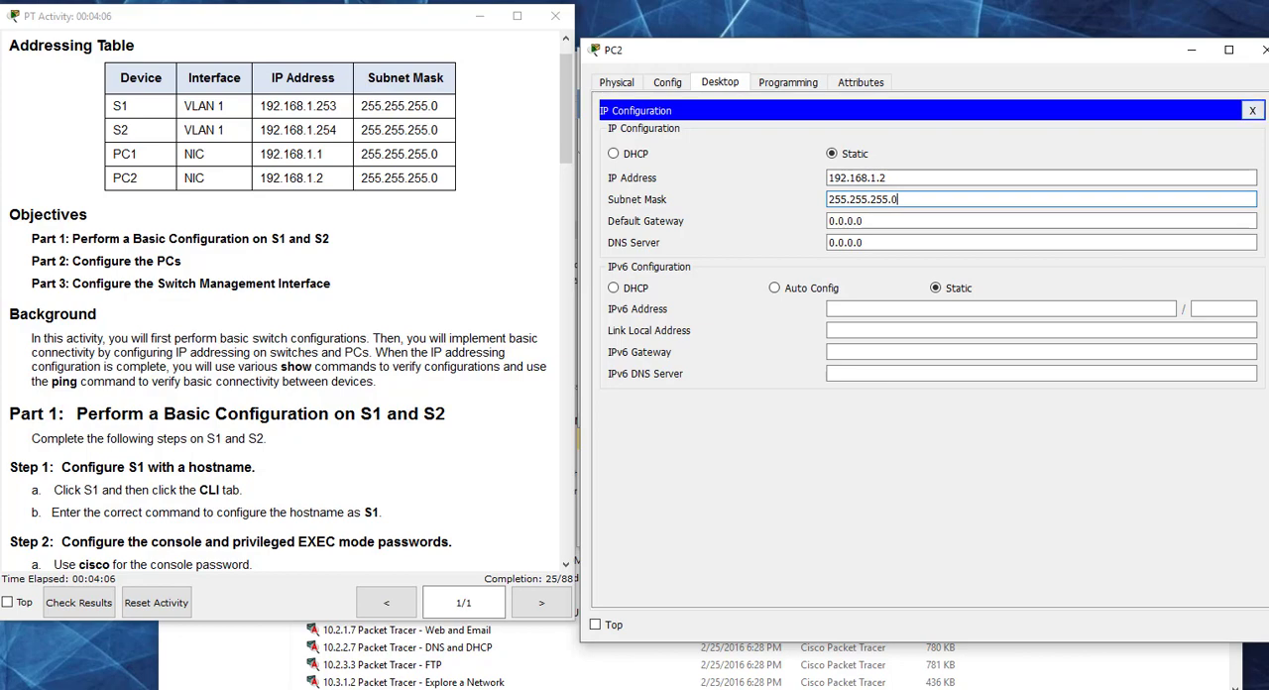
pyautogui.click(1263, 49)
# Step: Show the connectivity test instructions in Part 2 and open PC1's Command Prompt beside them
pyautogui.moveTo(569, 112); pyautogui.dragTo(569, 290)
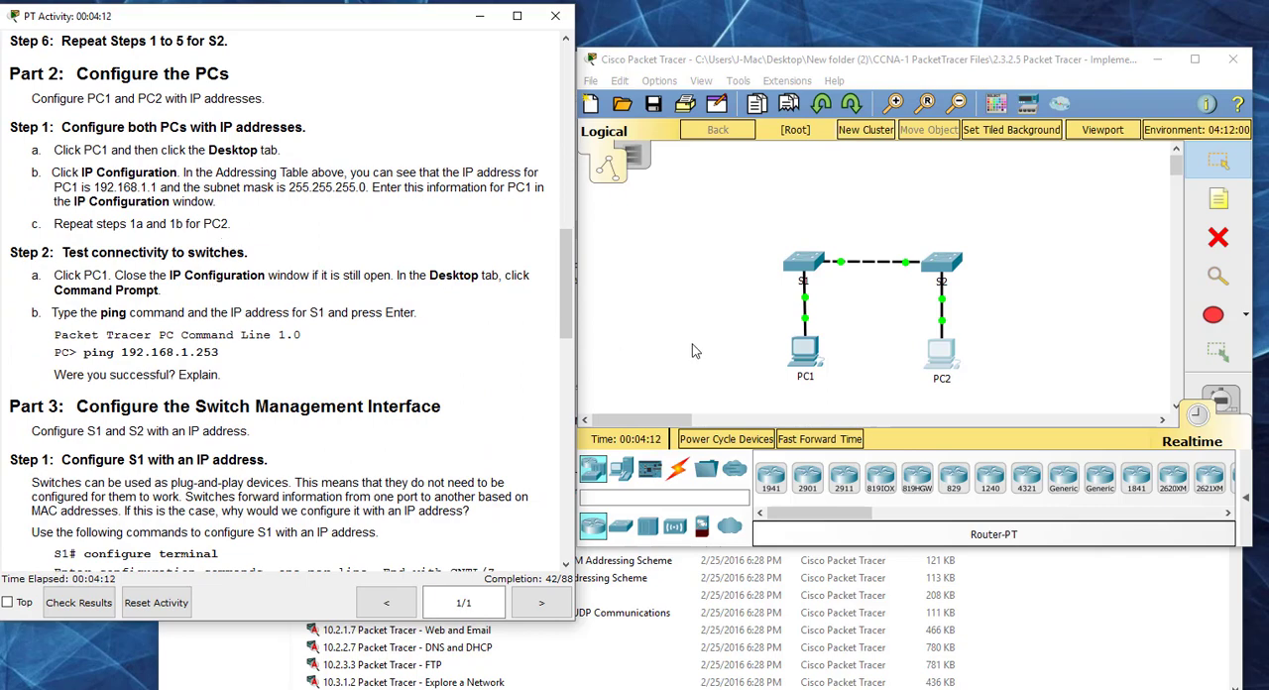
pyautogui.click(808, 363)
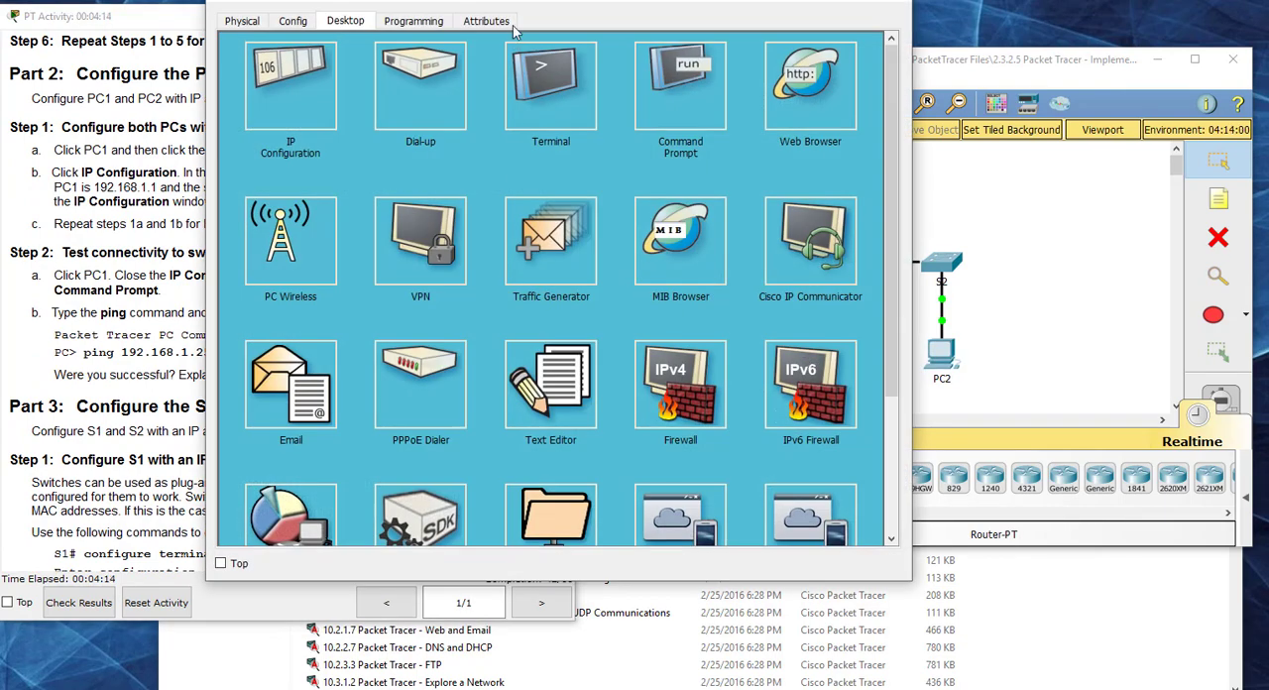
pyautogui.moveTo(532, 10); pyautogui.dragTo(833, 84)
pyautogui.click(915, 174)
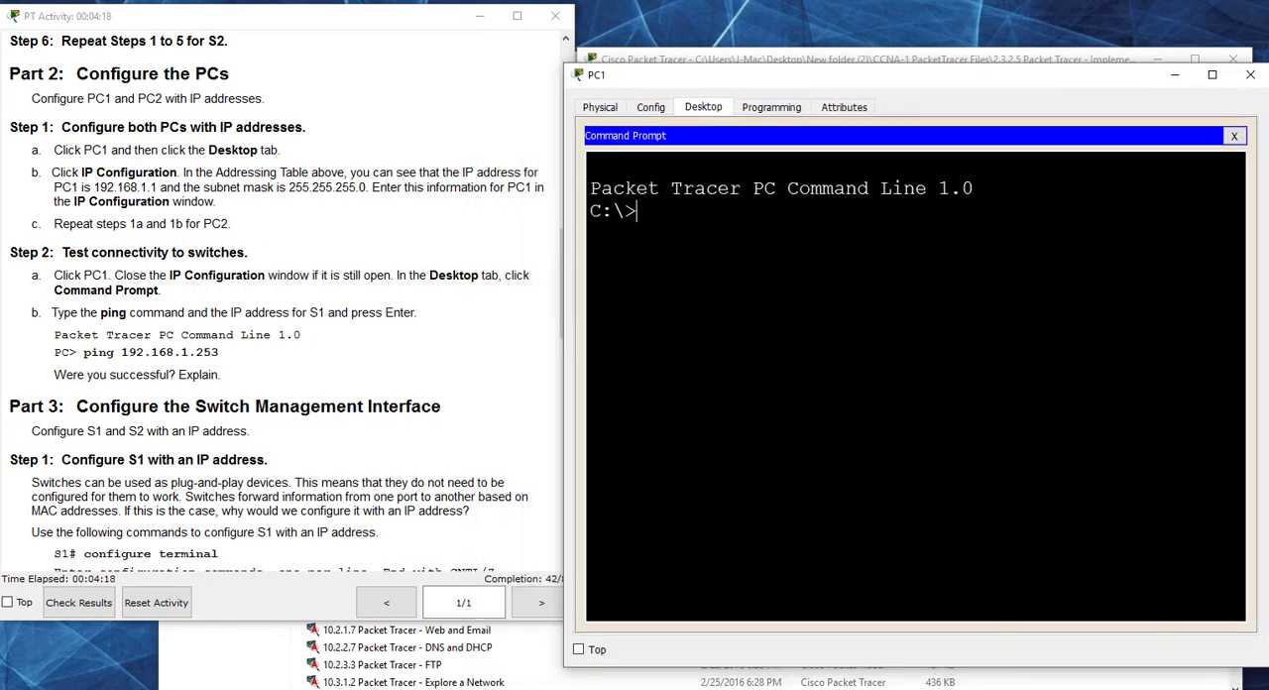
# Step: Ping S1 at 192.168.1.253 from PC1 and examine the replies
pyautogui.write('ping 192.')
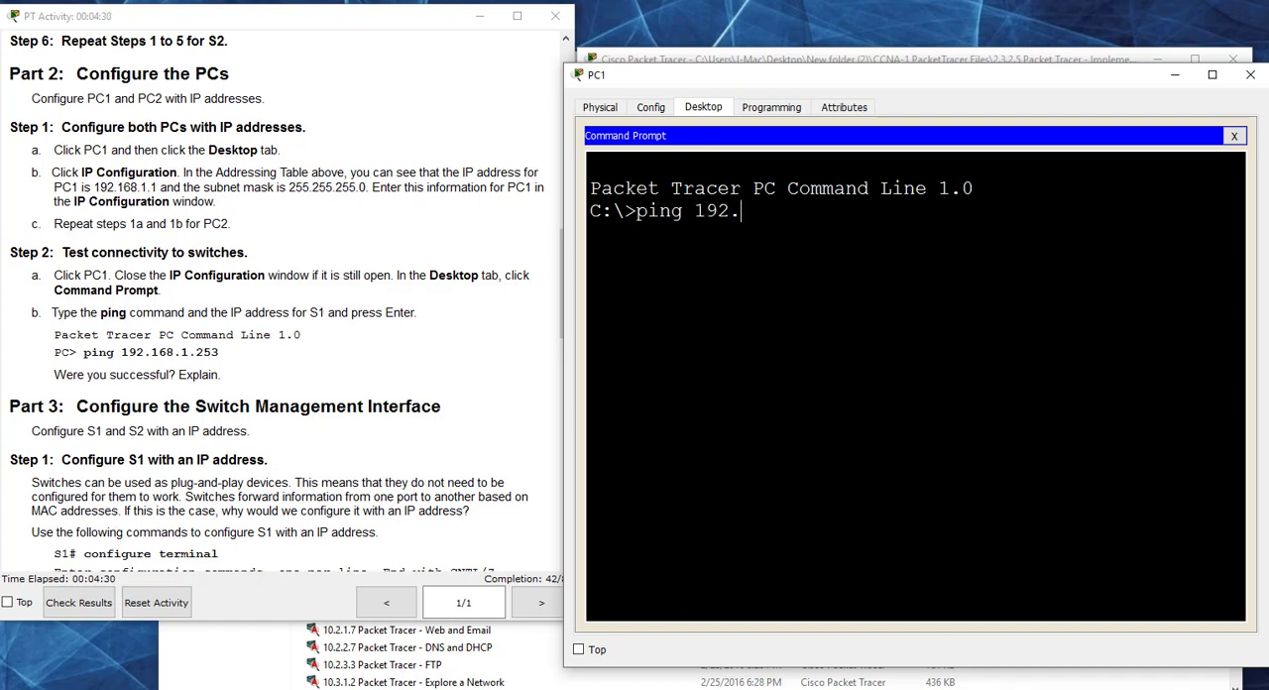
pyautogui.write('168.1.253')
pyautogui.press('Return')
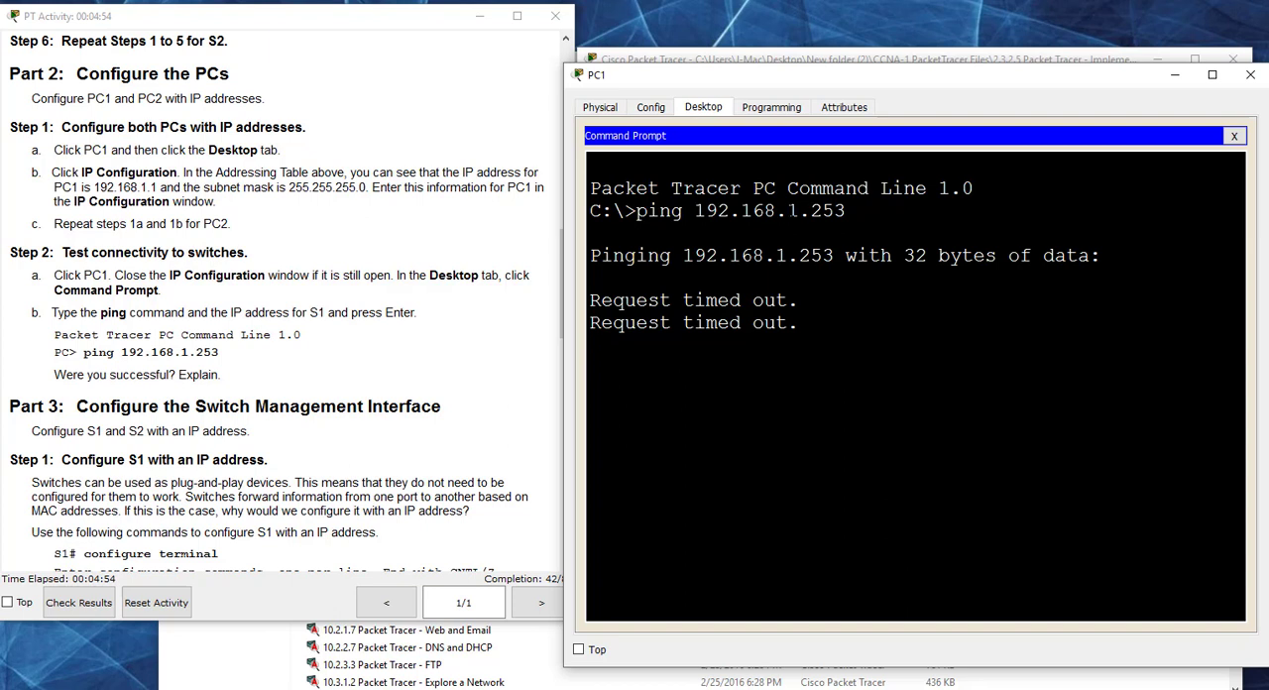
pyautogui.moveTo(801, 324); pyautogui.dragTo(583, 327)
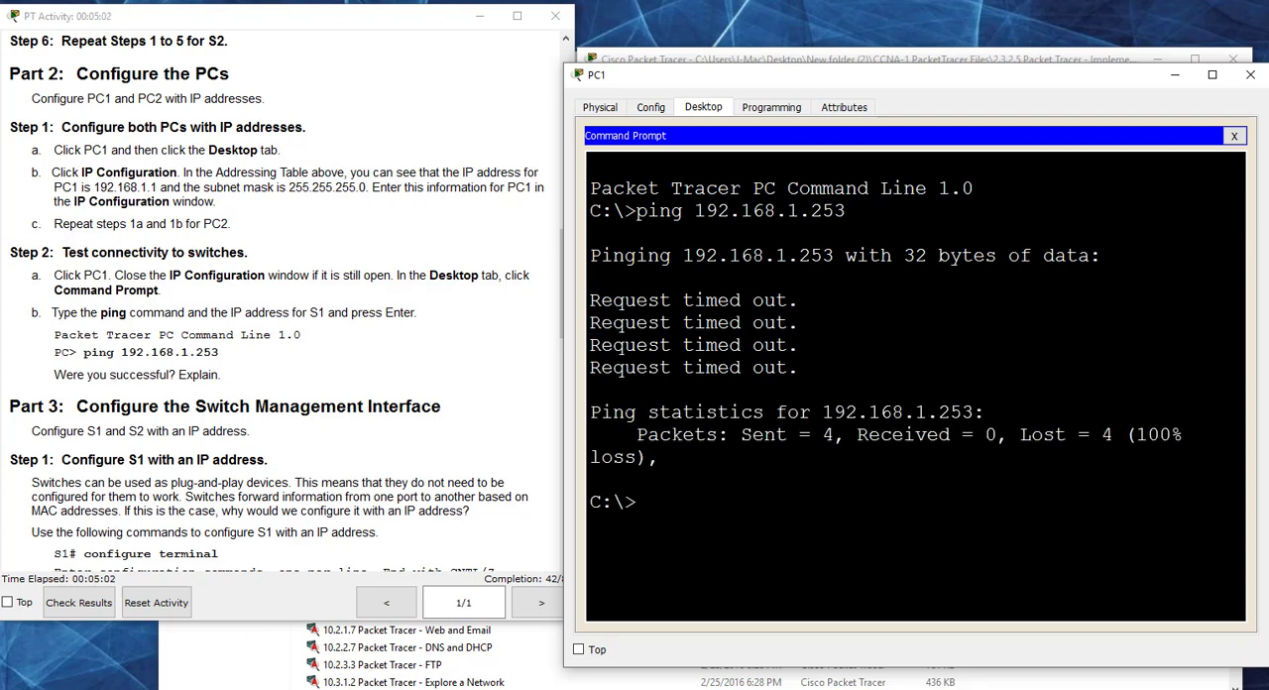
pyautogui.moveTo(682, 256); pyautogui.dragTo(833, 256)
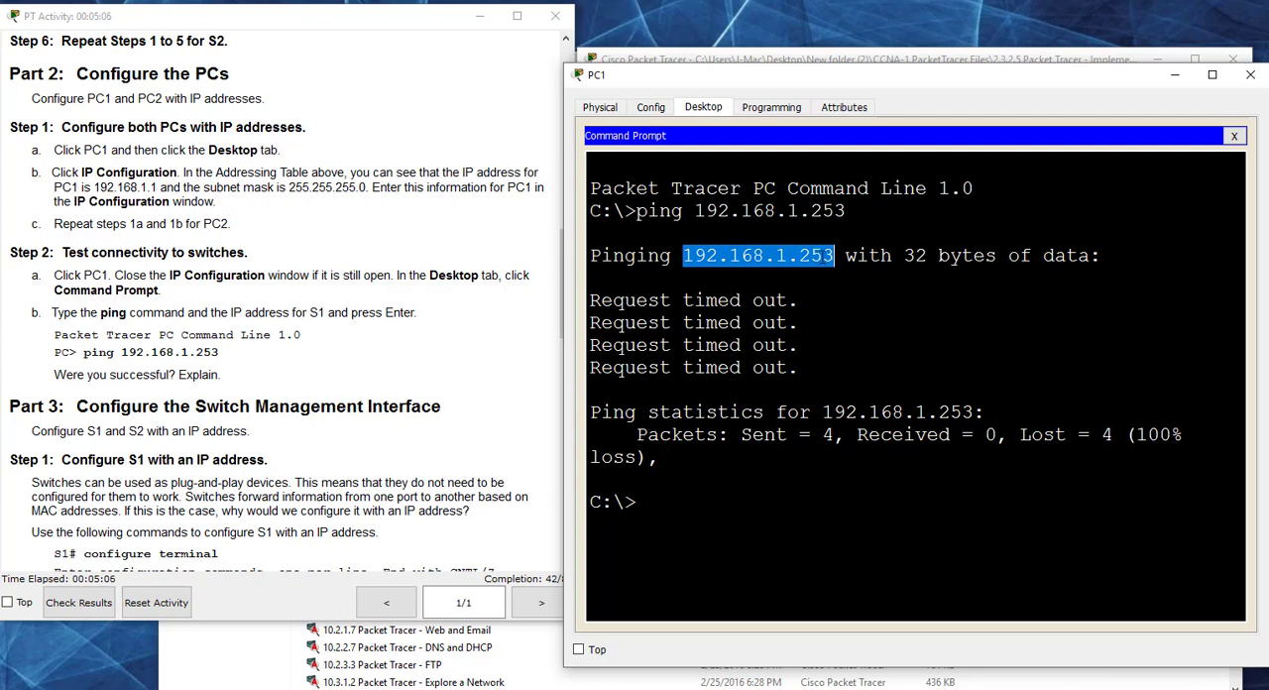
# Step: Show the Part 3 instructions for the switch management interface and close PC1
pyautogui.click(508, 328)
pyautogui.scroll(-5, 505, 328)
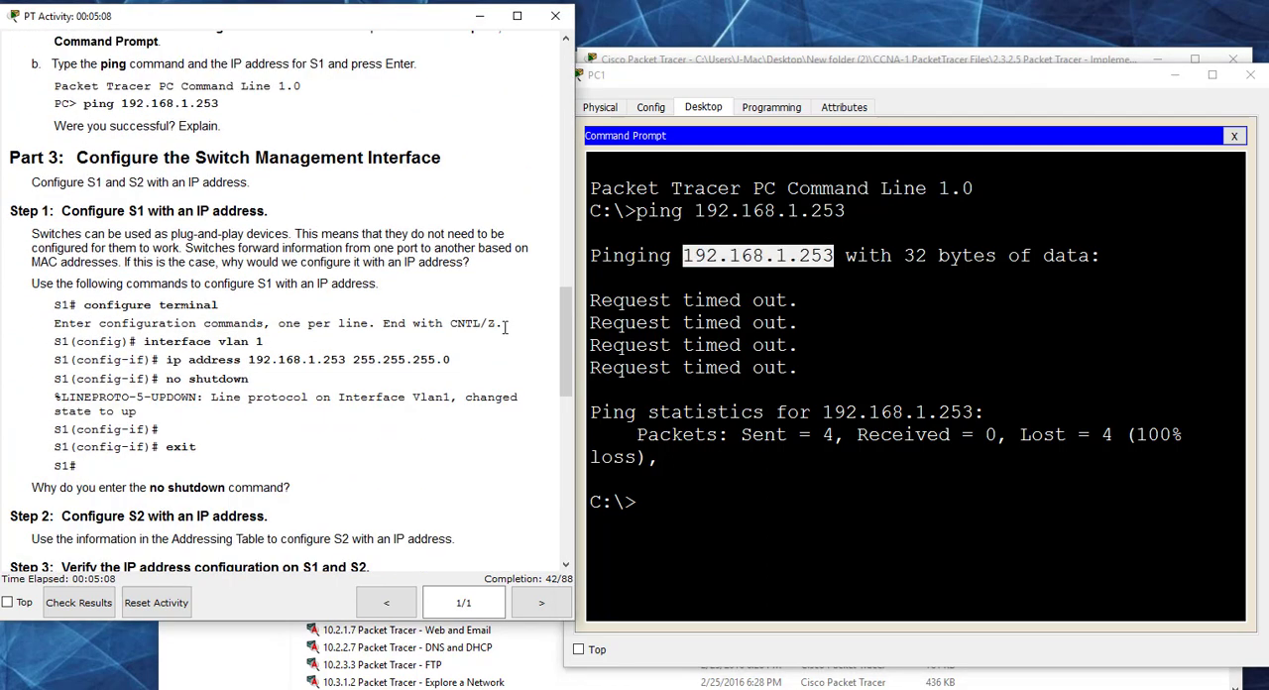
pyautogui.click(1250, 74)
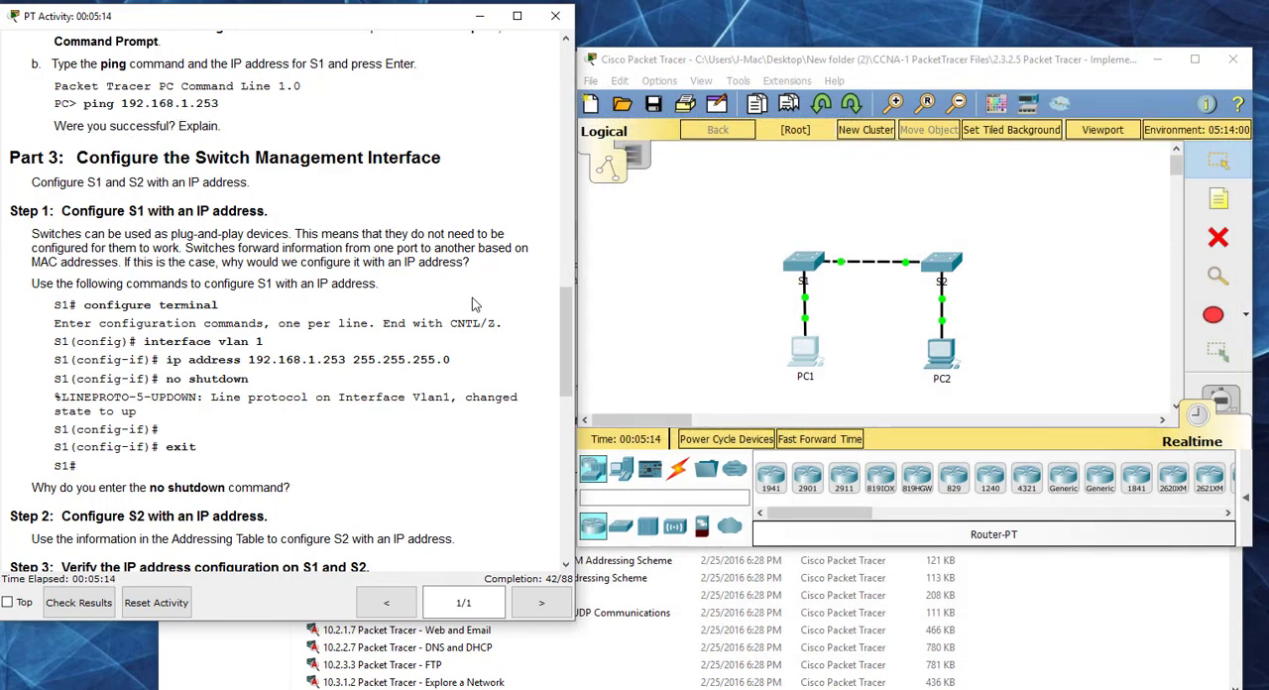
pyautogui.moveTo(568, 299); pyautogui.dragTo(568, 322)
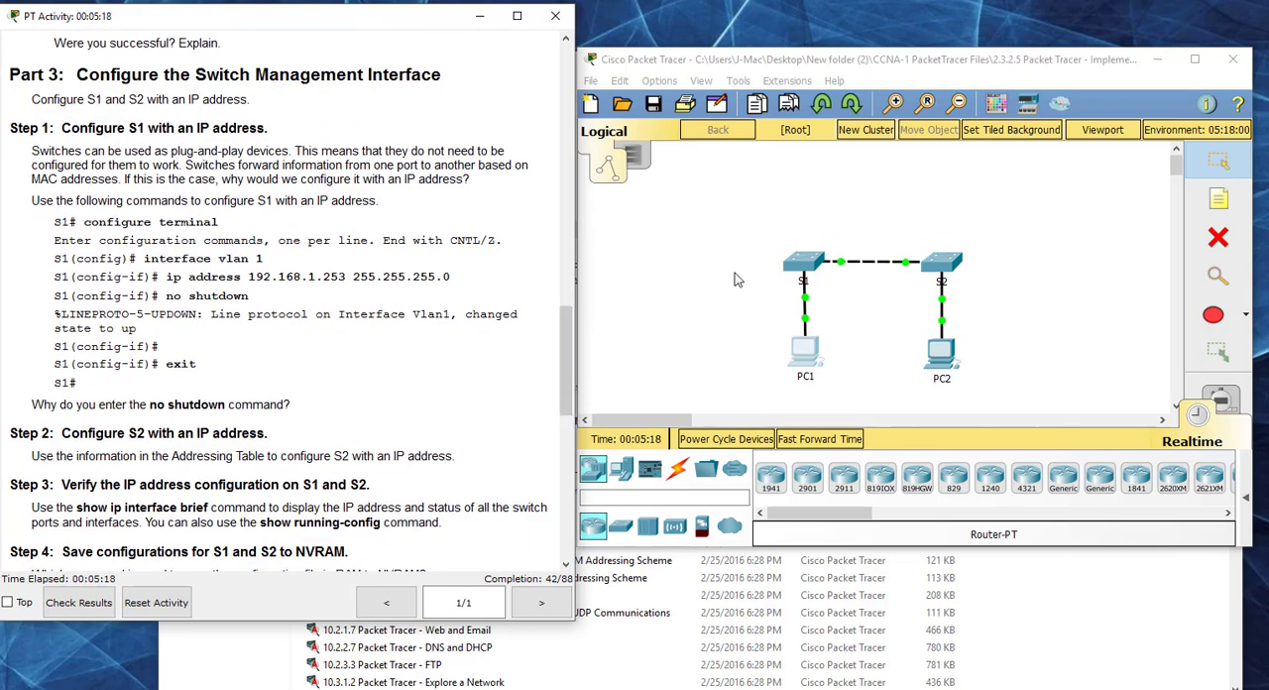
# Step: Open S1's command line beside the instructions and enlarge its window
pyautogui.click(801, 262)
pyautogui.moveTo(560, 53); pyautogui.dragTo(815, 29)
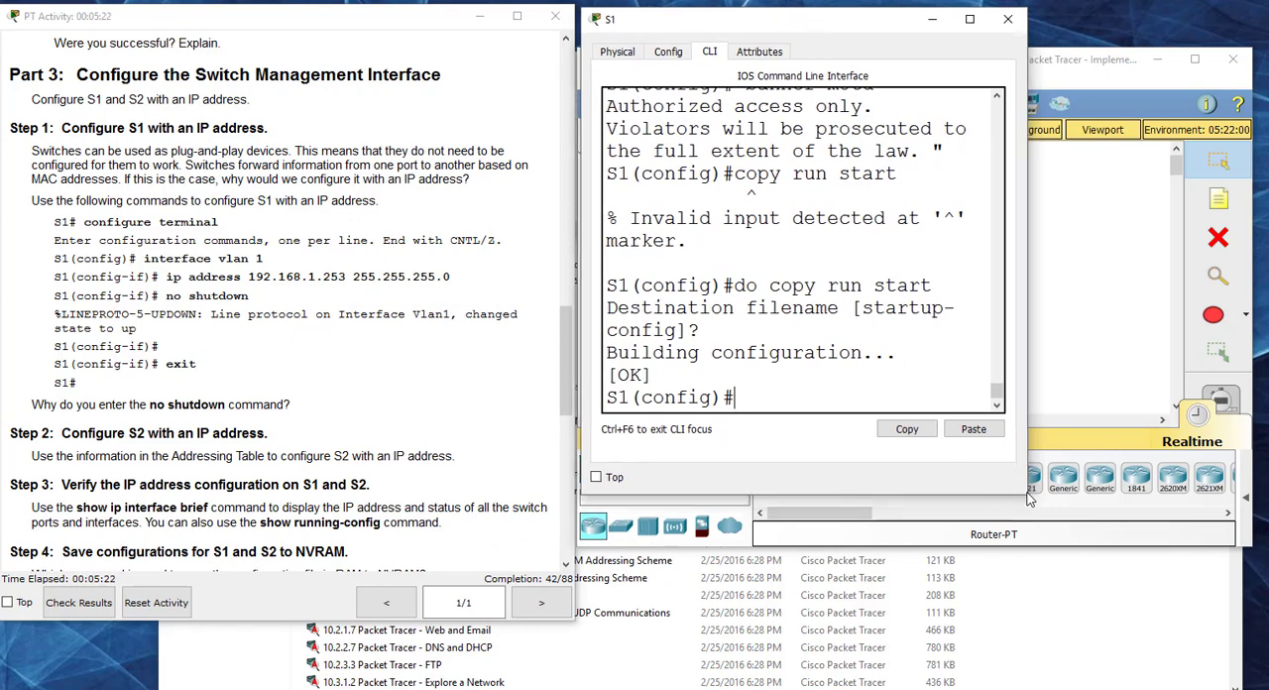
pyautogui.moveTo(1027, 499); pyautogui.dragTo(1253, 650)
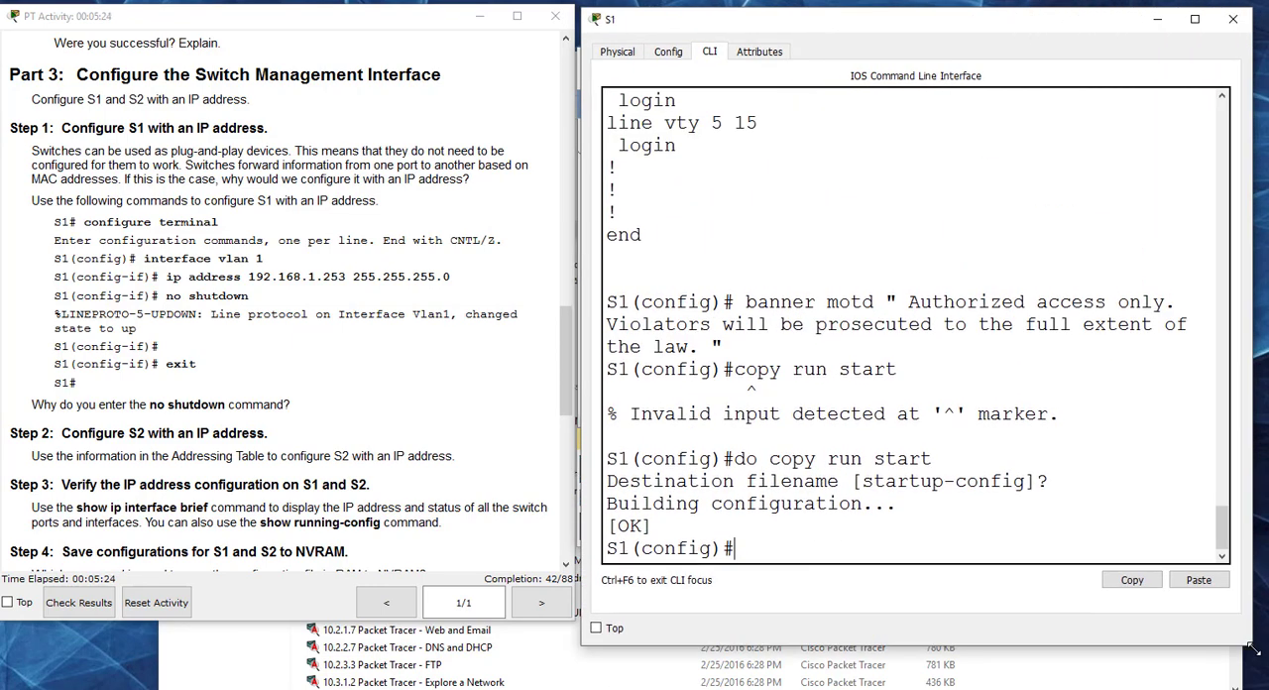
pyautogui.moveTo(817, 22); pyautogui.dragTo(817, 7)
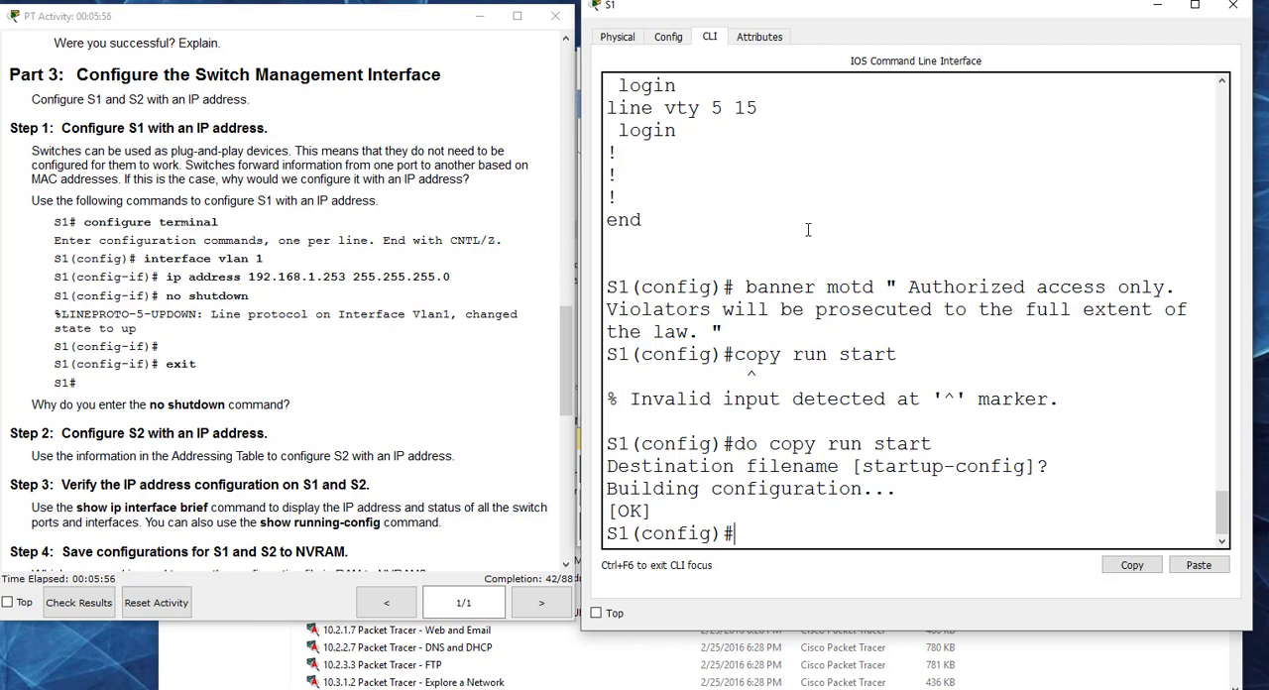
# Step: Assign IP address 192.168.1.253 with mask 255.255.255.0 to interface VLAN 1 on S1
pyautogui.write('int vlan 1')
pyautogui.press('Return')
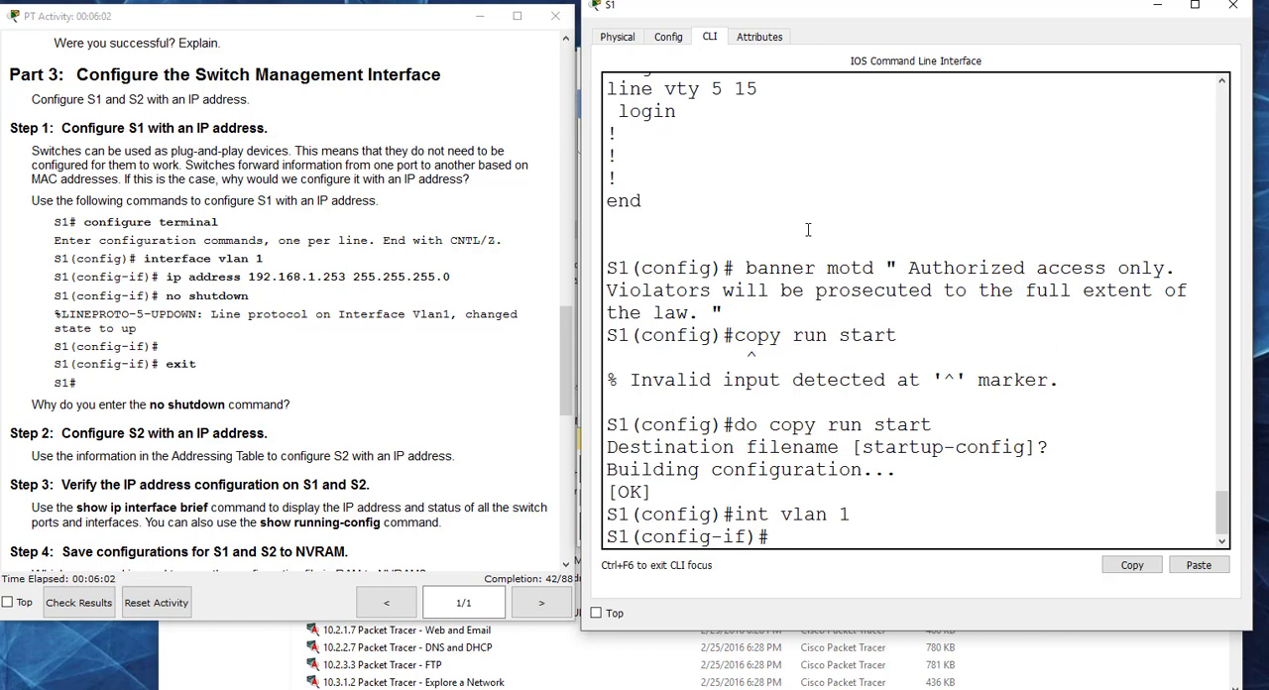
pyautogui.write('ip add')
pyautogui.press('Tab')
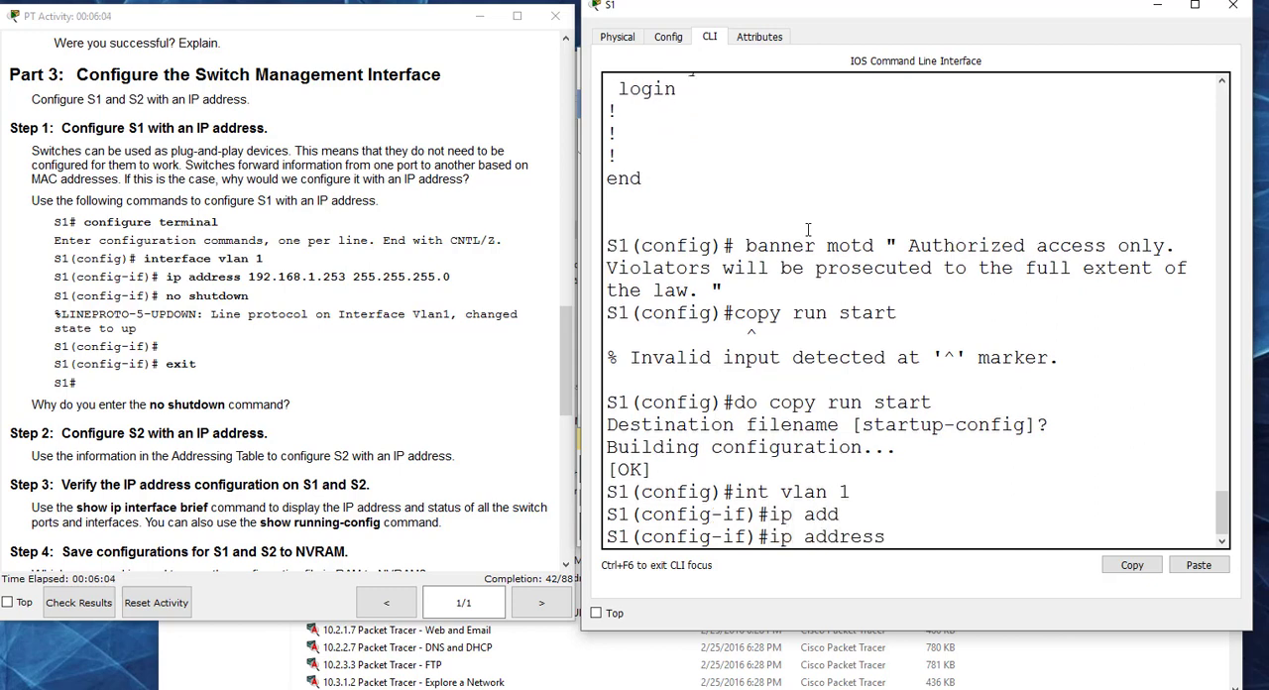
pyautogui.write('192.168.1.253 ')
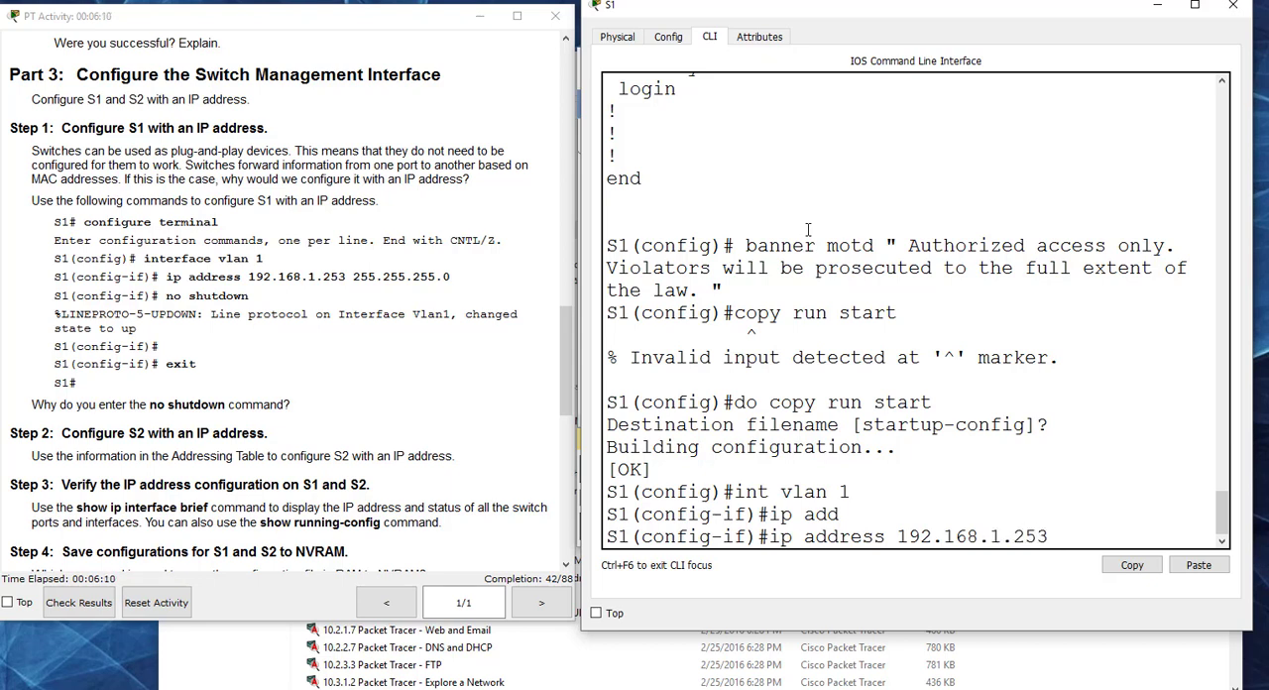
pyautogui.write('255.255.255')
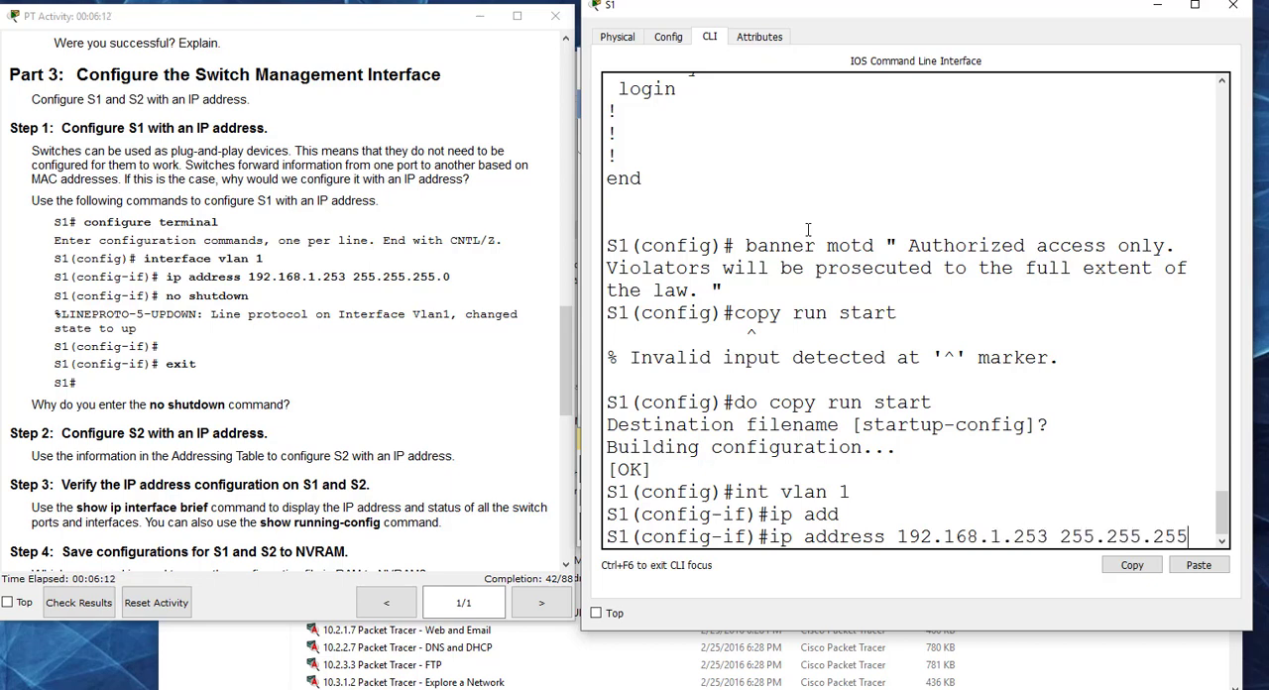
pyautogui.write('.0')
pyautogui.press('Return')
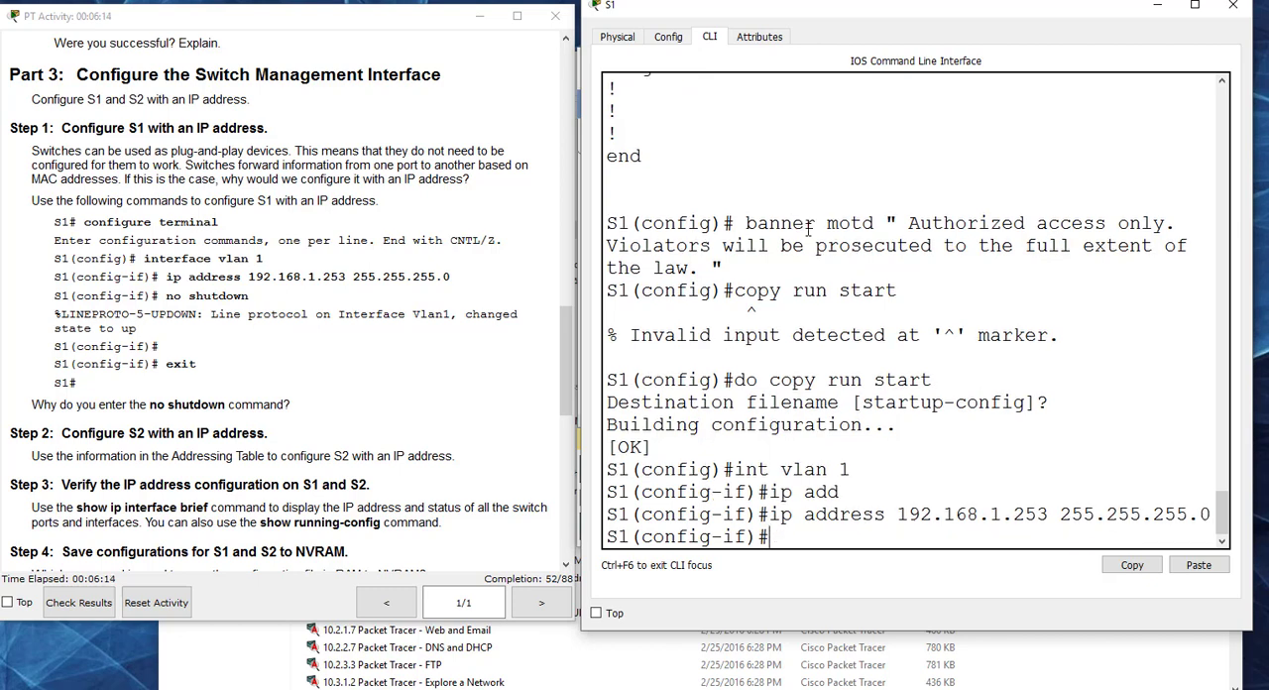
# Step: Enable S1's VLAN 1 interface with no shut, and close S1
pyautogui.write('no shut')
pyautogui.press('Return')
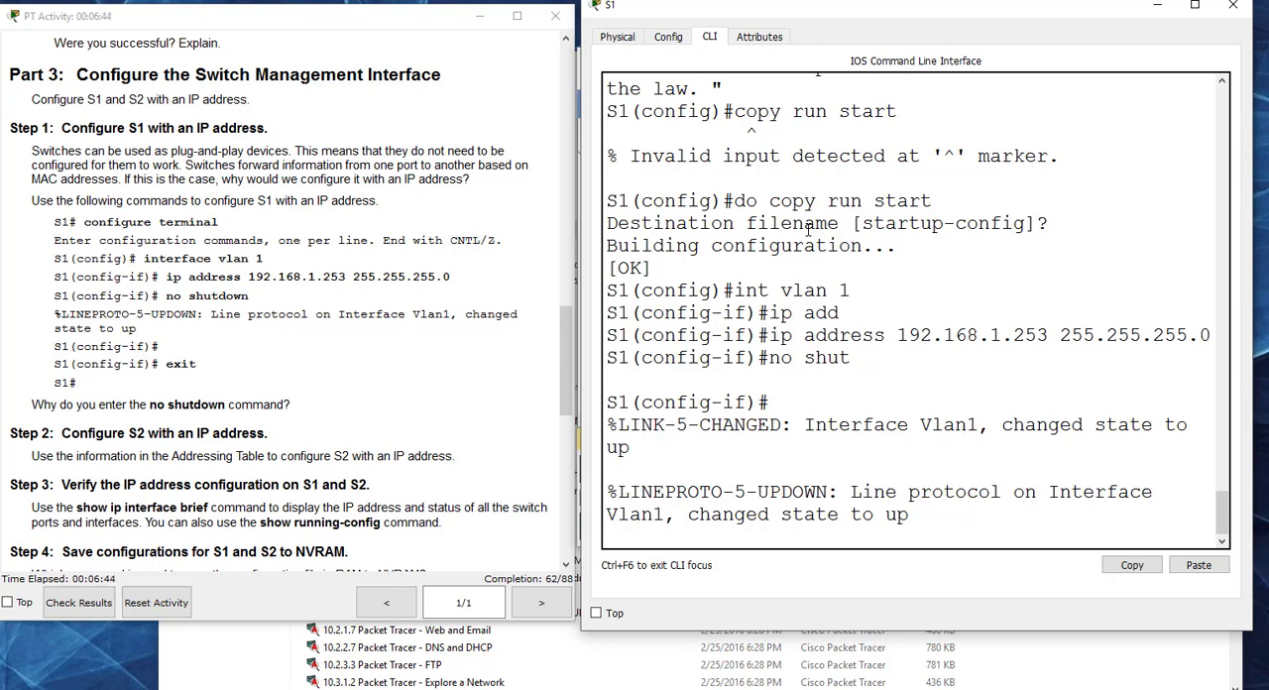
pyautogui.press('Return')
pyautogui.press('Return')
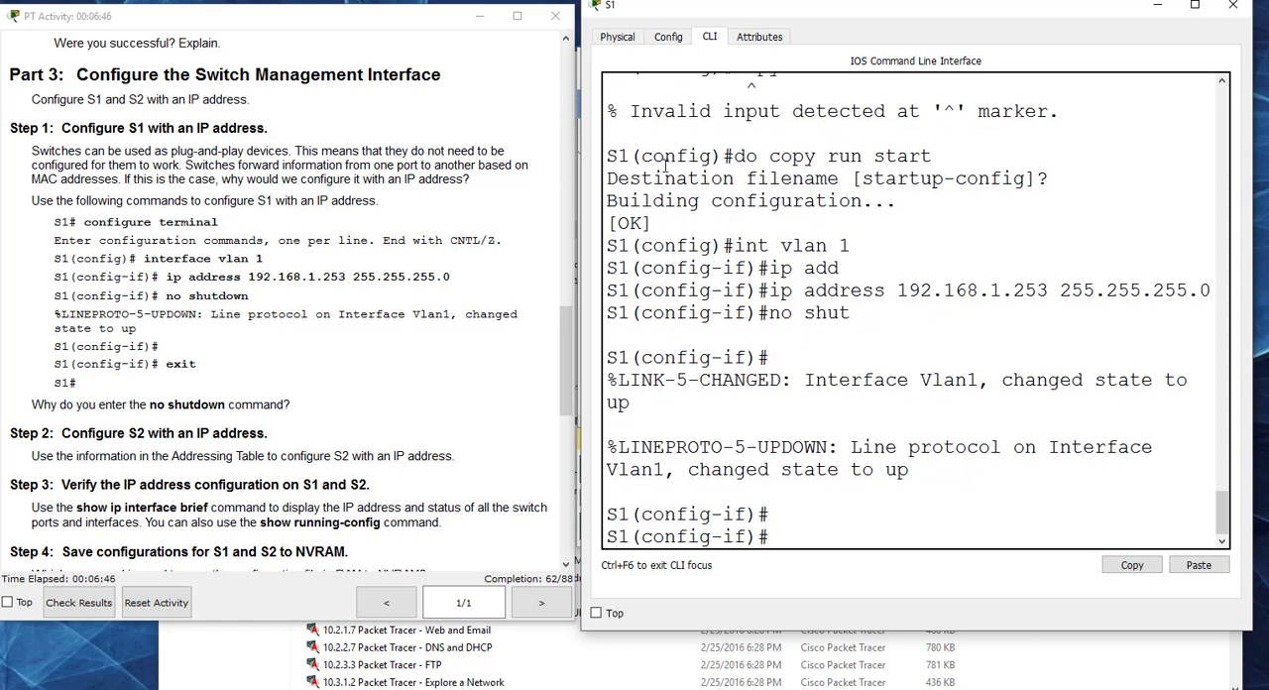
pyautogui.click(378, 374)
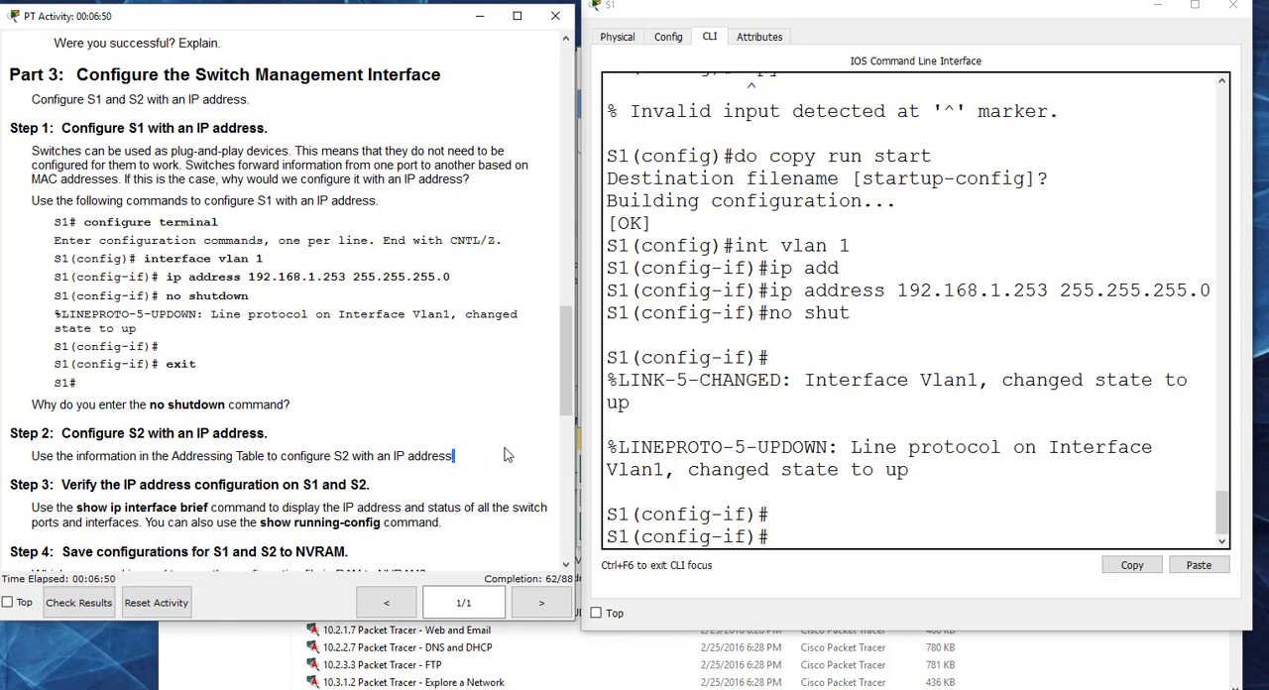
pyautogui.click(1233, 6)
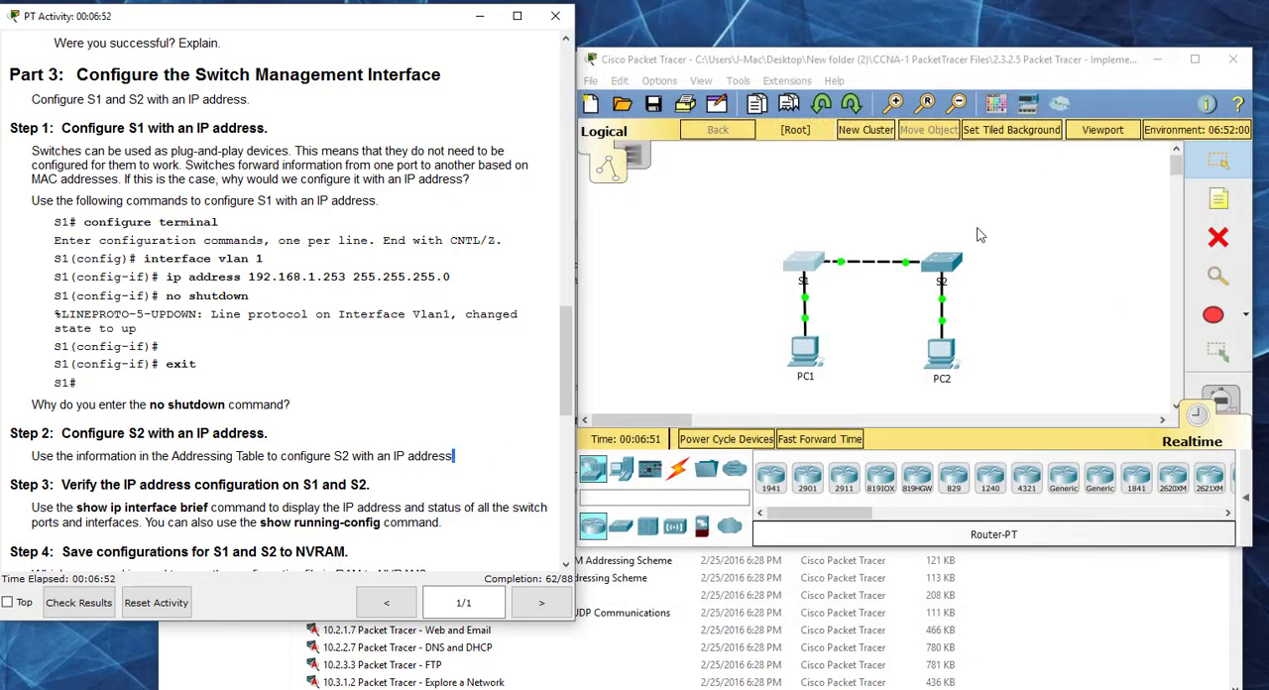
# Step: Open S2's command line beside the instructions and enlarge its window
pyautogui.click(941, 263)
pyautogui.click(464, 80)
pyautogui.moveTo(516, 49); pyautogui.dragTo(764, 18)
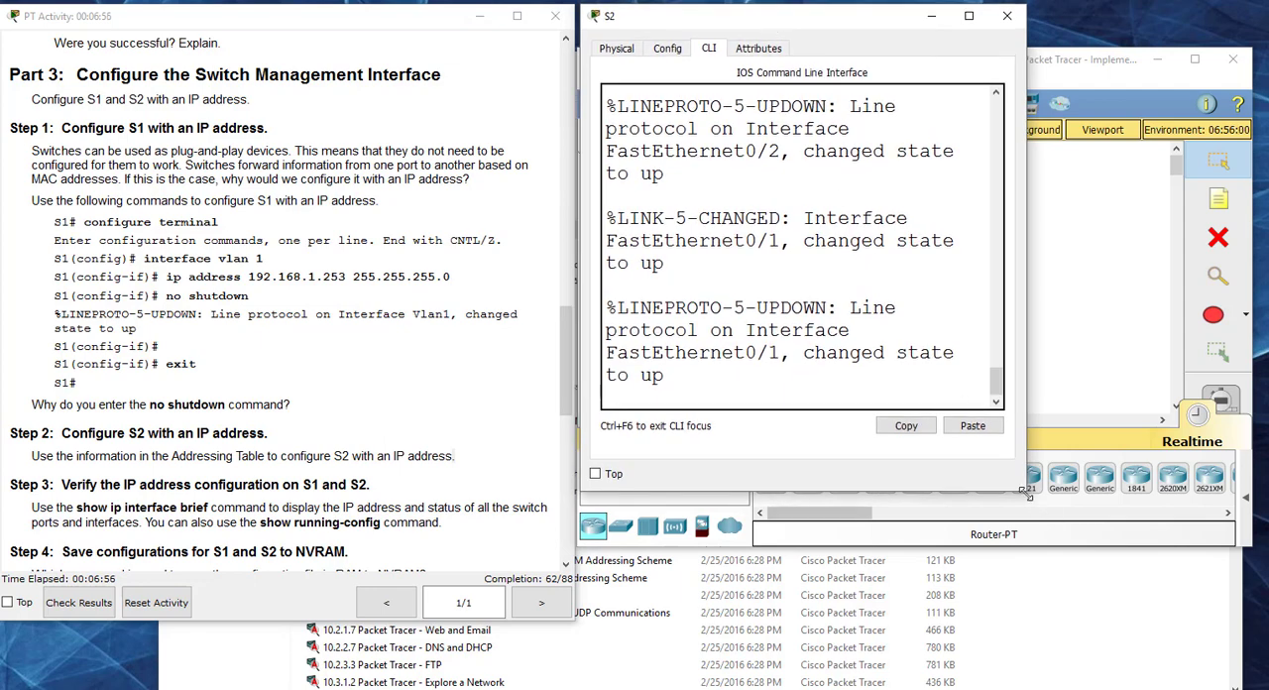
pyautogui.moveTo(1027, 491); pyautogui.dragTo(1243, 634)
# Step: Start S2's console session and enter privileged EXEC mode, continuing into global configuration mode with conf t
pyautogui.press('Return')
pyautogui.press('Return')
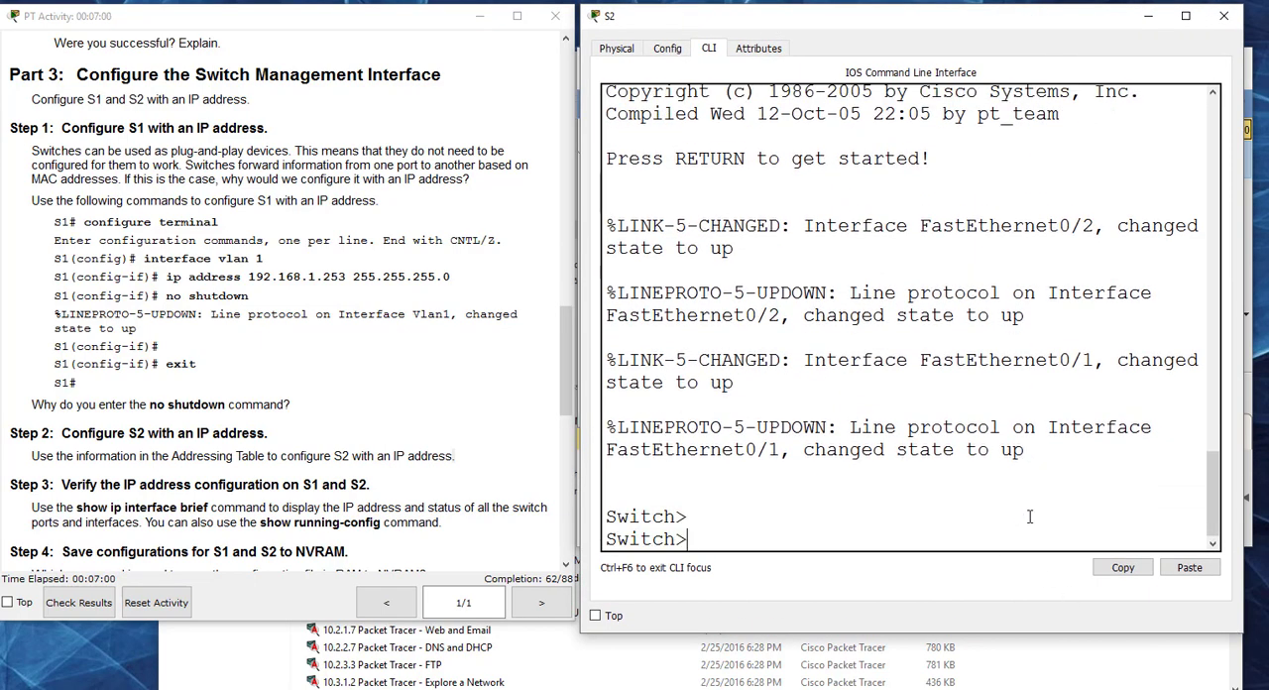
pyautogui.write('en')
pyautogui.press('Return')
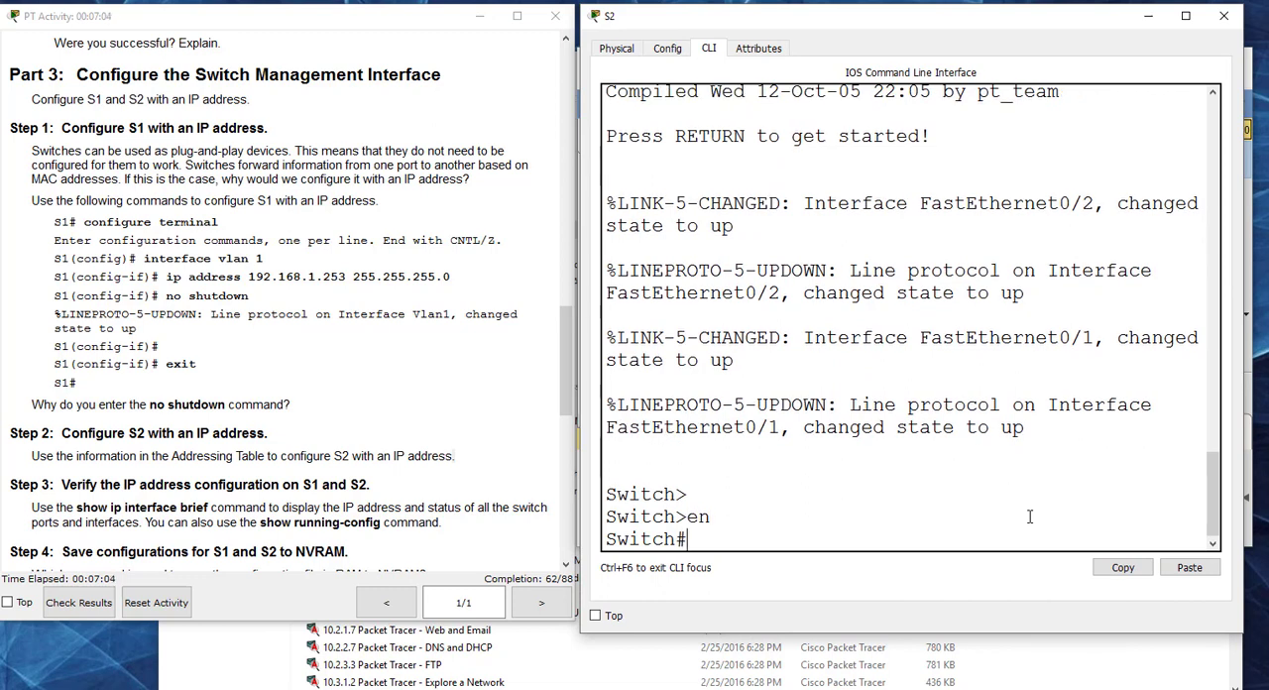
pyautogui.write('conf t')
pyautogui.press('BackSpace')
pyautogui.write('t')
pyautogui.press('Return')
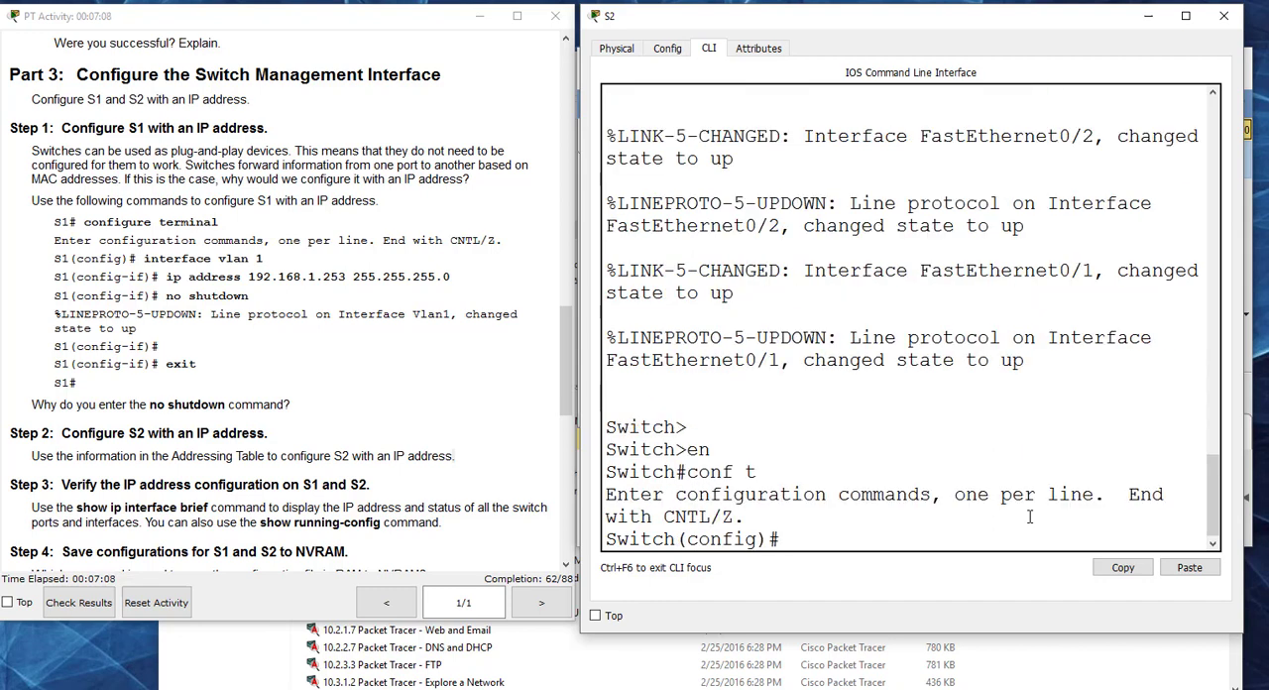
# Step: Assign IP address 192.168.1.254 with mask 255.255.255.0 to interface VLAN 1 on S2, following the Addressing Table
pyautogui.write('int vlan 1')
pyautogui.press('Return')
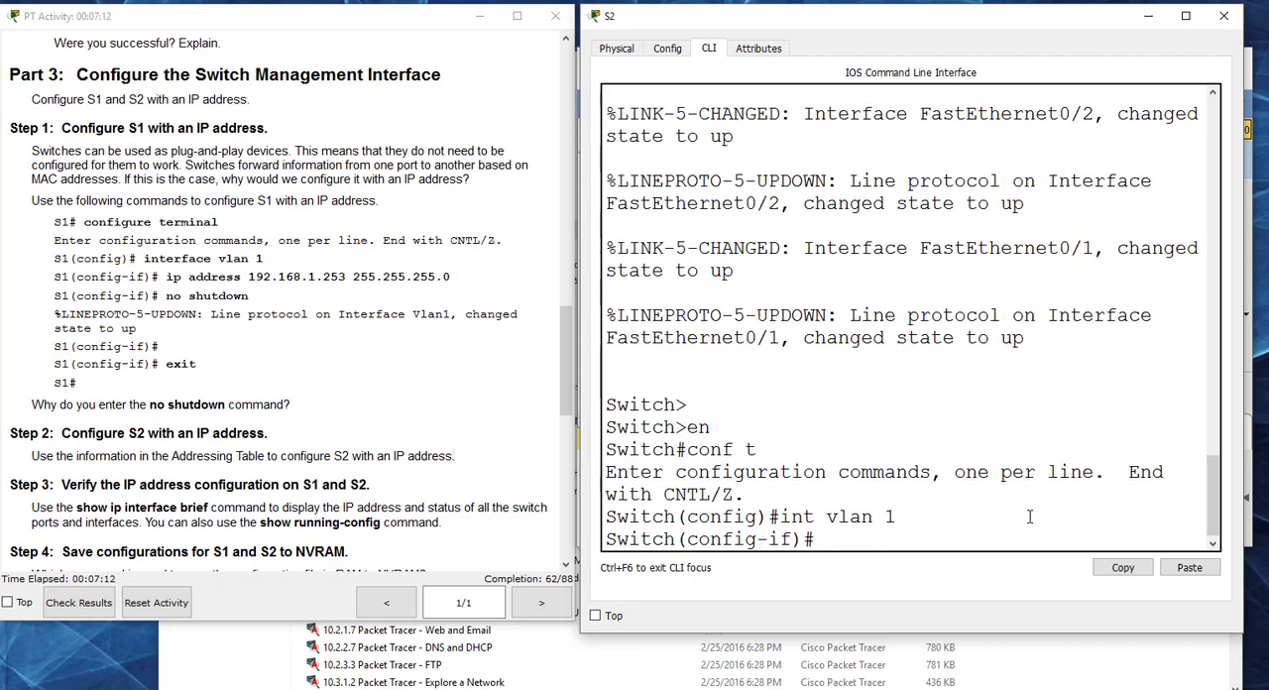
pyautogui.write('ip add')
pyautogui.press('Tab')
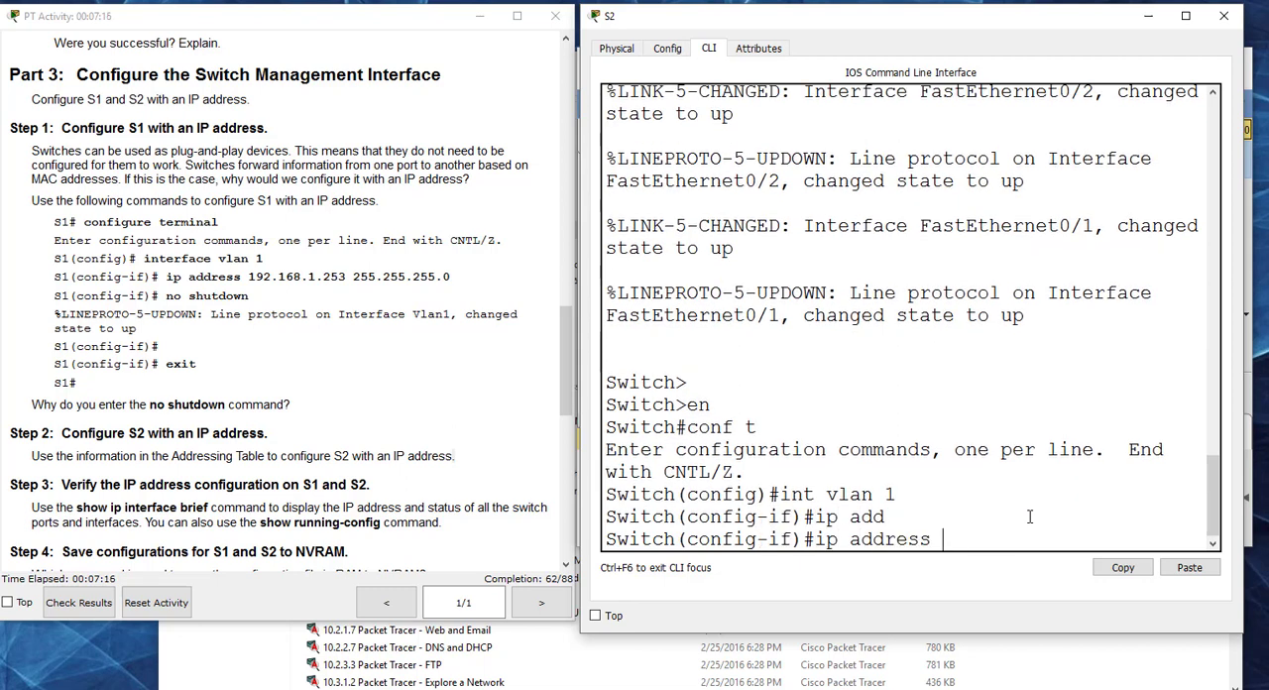
pyautogui.write('192.168.1.')
pyautogui.moveTo(567, 336); pyautogui.dragTo(551, 60)
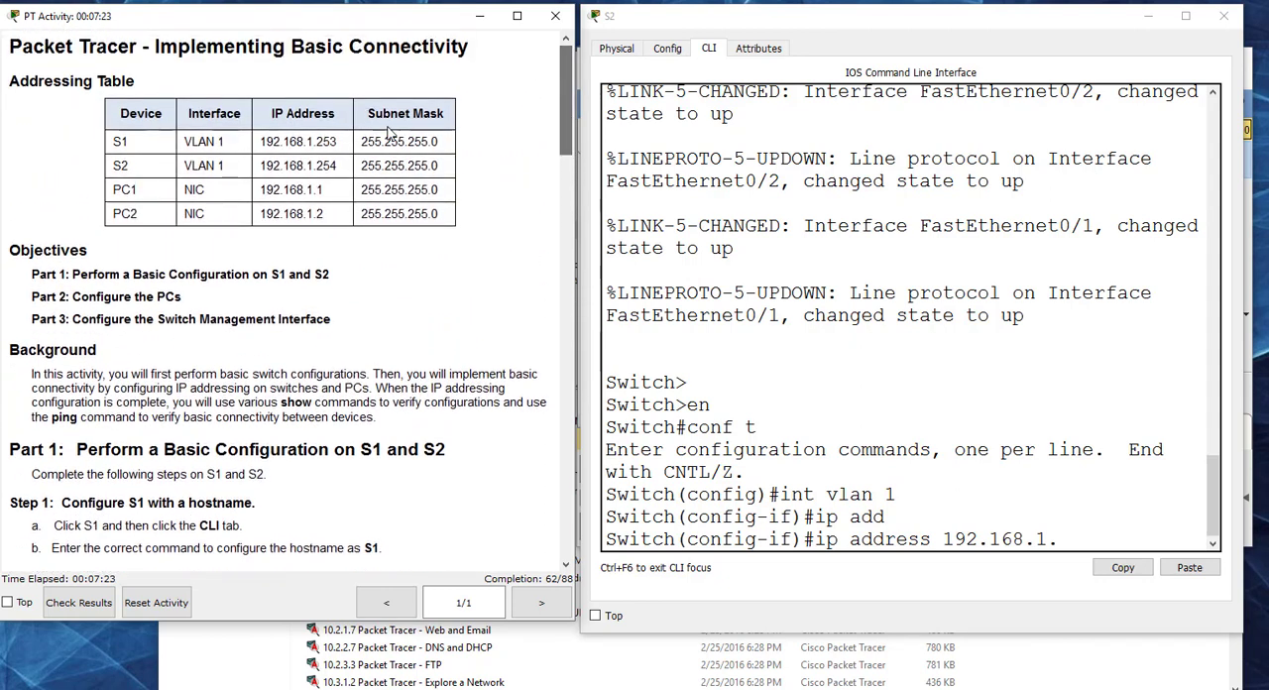
pyautogui.click(1061, 538)
pyautogui.write('254')
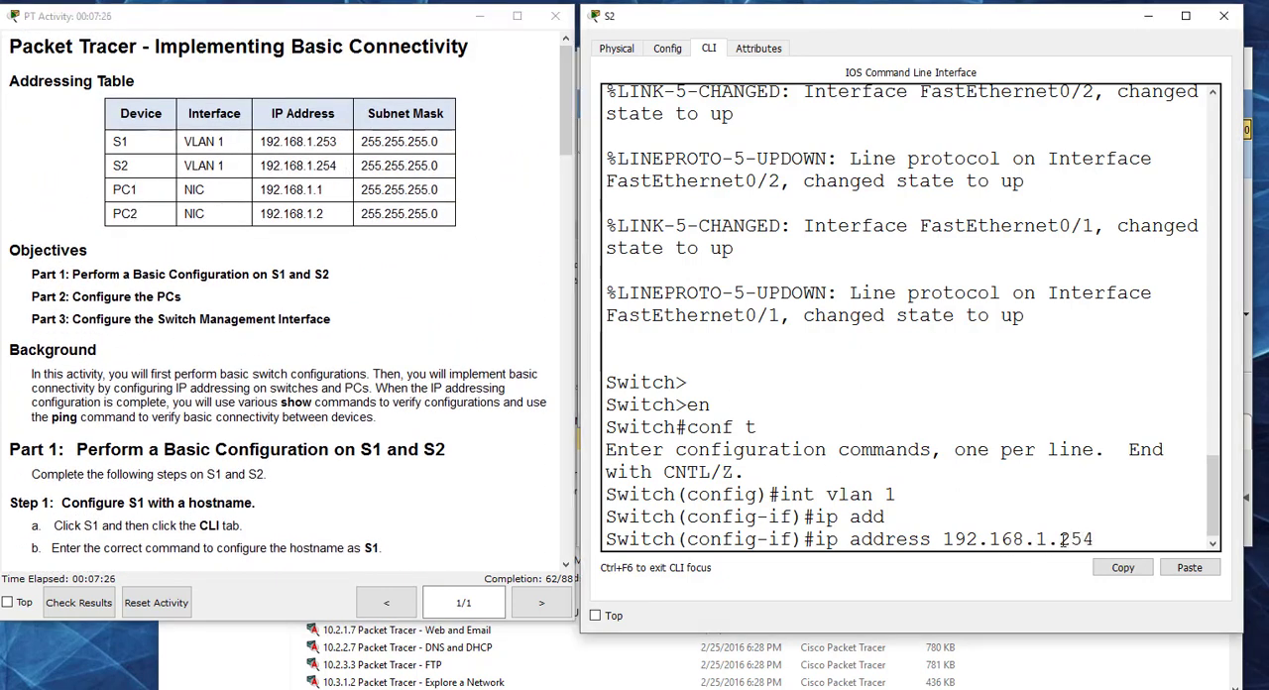
pyautogui.write(' 255.255.255.0')
pyautogui.press('Return')
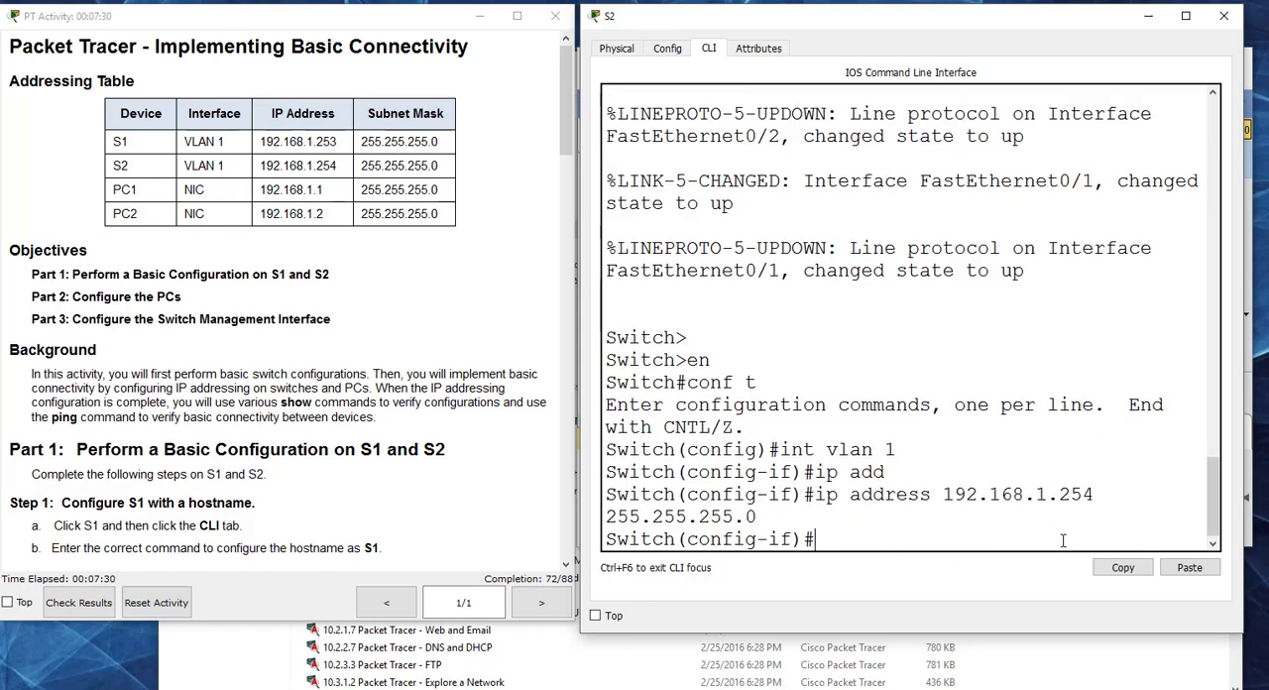
# Step: Enable S2's VLAN 1 interface with no shut, and return to privileged EXEC mode
pyautogui.write('no shut')
pyautogui.press('Return')
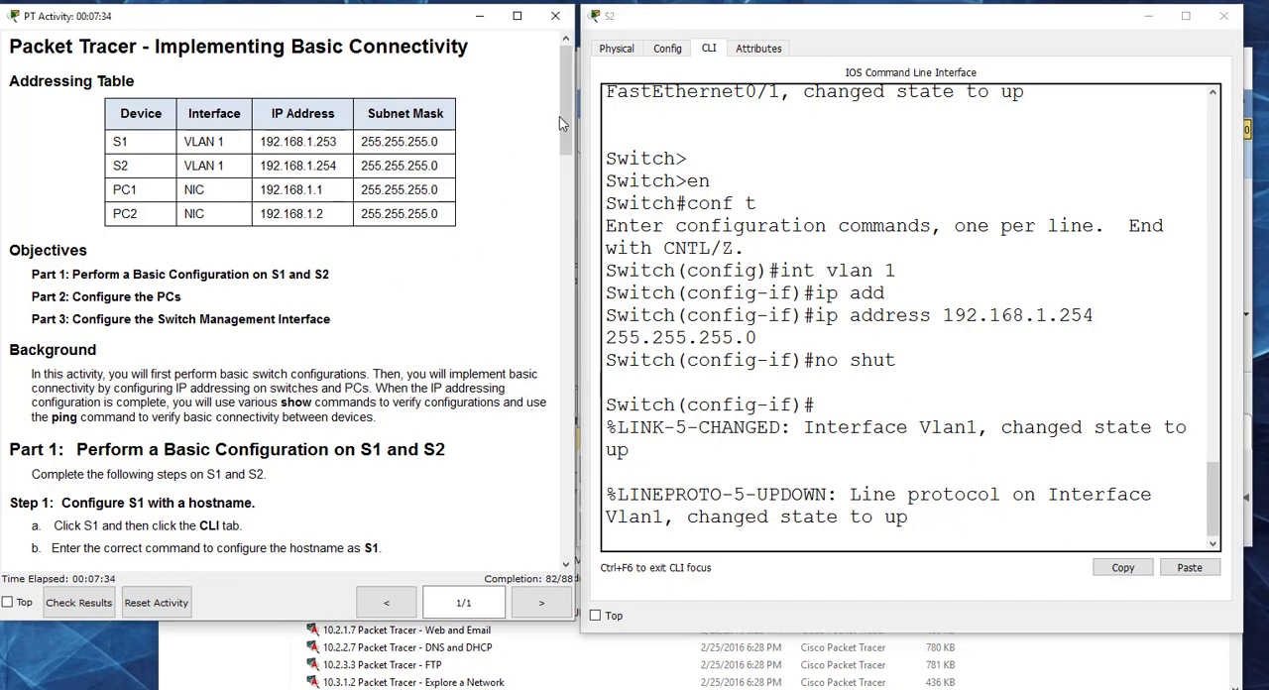
pyautogui.moveTo(562, 112); pyautogui.dragTo(568, 395)
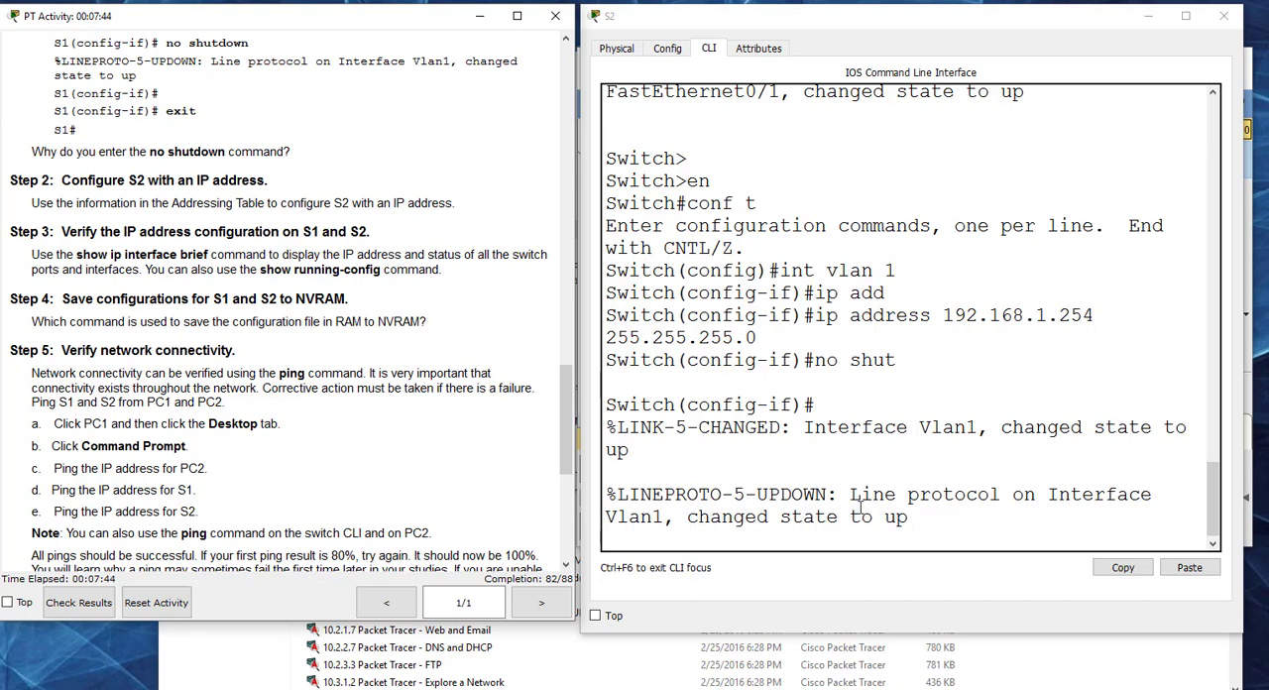
pyautogui.scroll(-1, 849, 500)
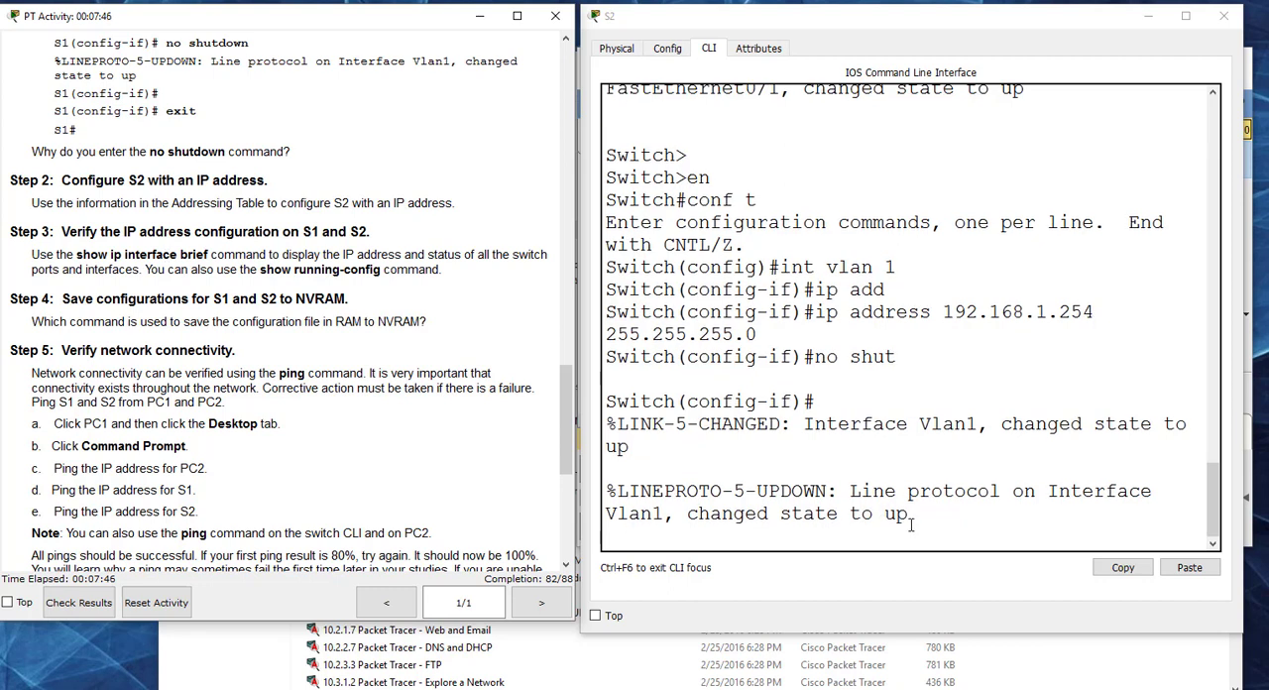
pyautogui.click(910, 523)
pyautogui.press('Return')
pyautogui.press('Return')
pyautogui.press('Return')
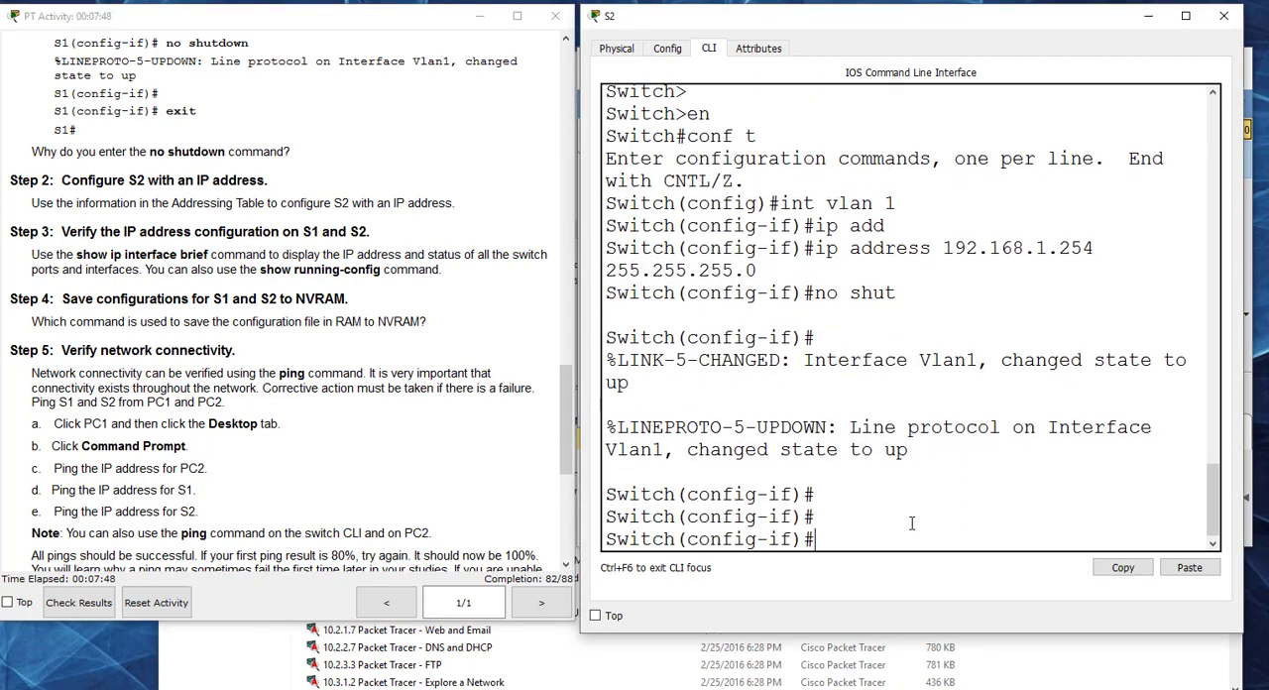
pyautogui.hotkey('ctrl', 'z')
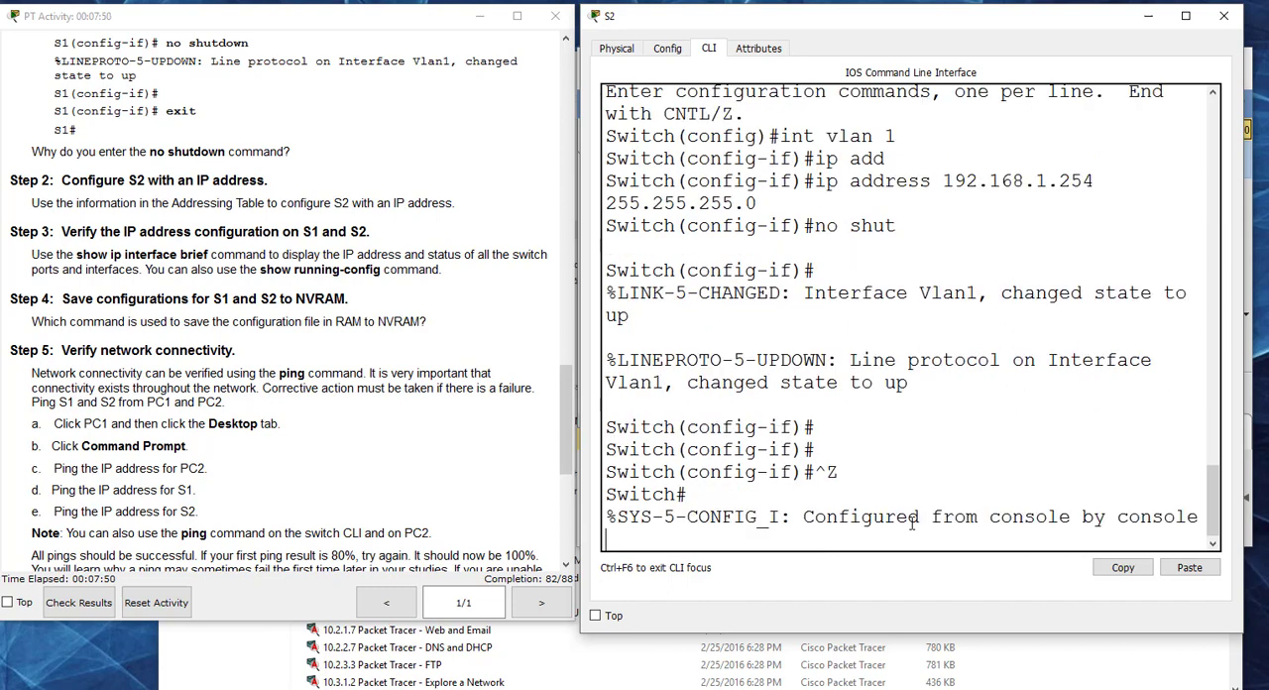
pyautogui.press('Return')
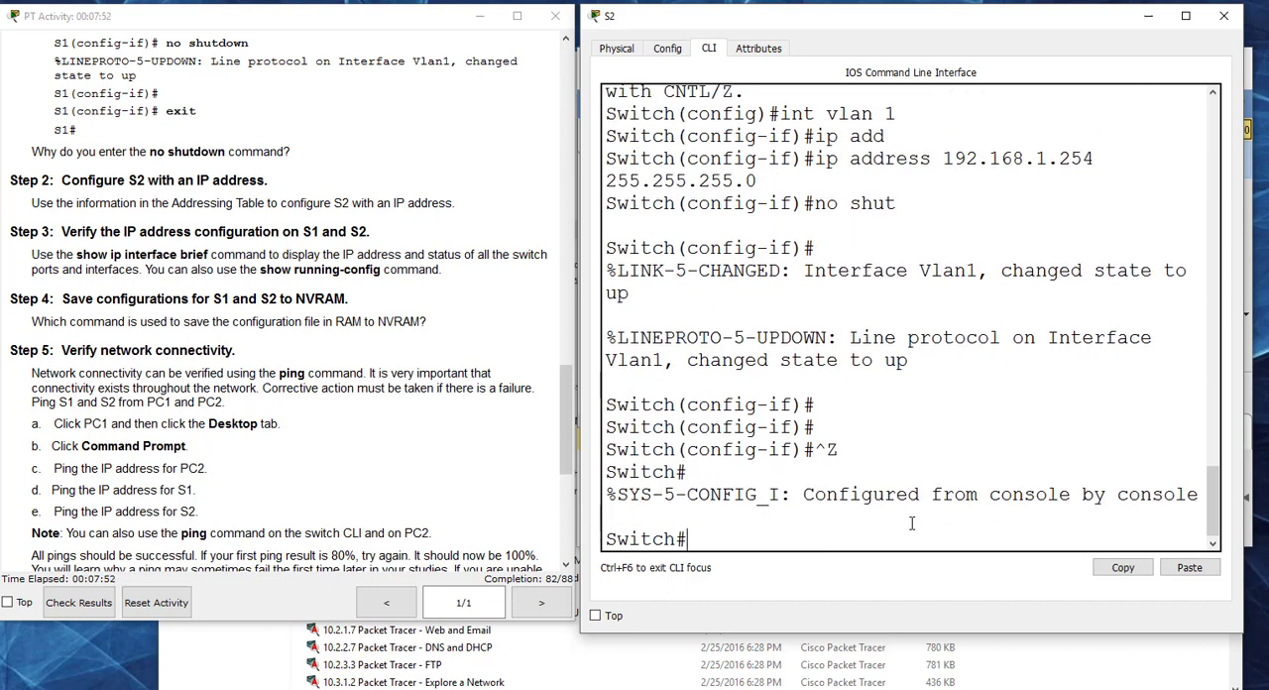
# Step: Run show ip int br on S2 and page through the interface list to check the Vlan1 address and status
pyautogui.write('show ip int br')
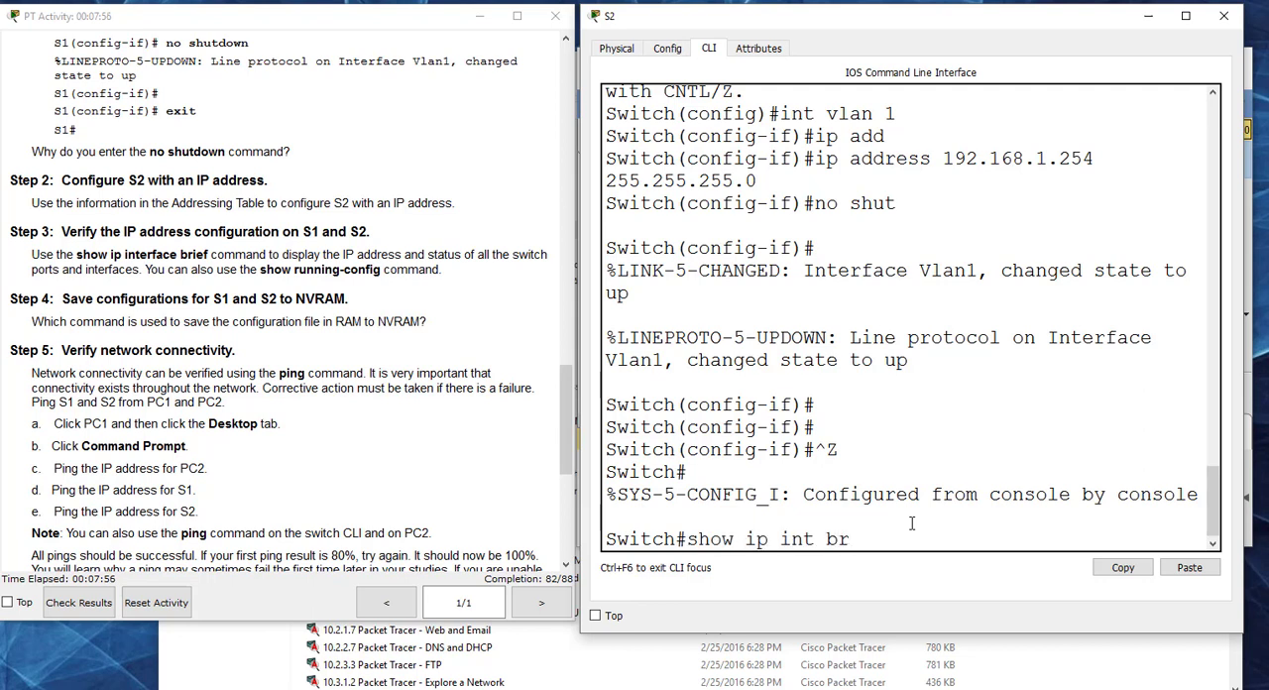
pyautogui.press('Return')
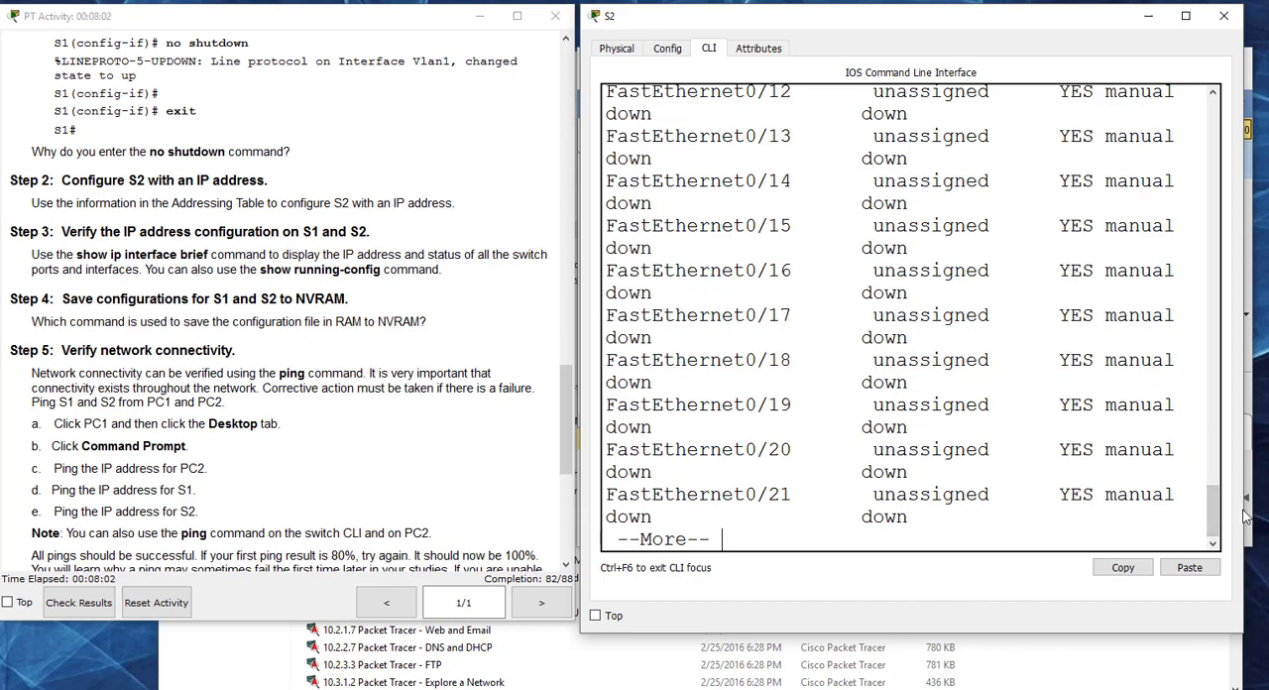
pyautogui.moveTo(1218, 517); pyautogui.dragTo(1208, 445)
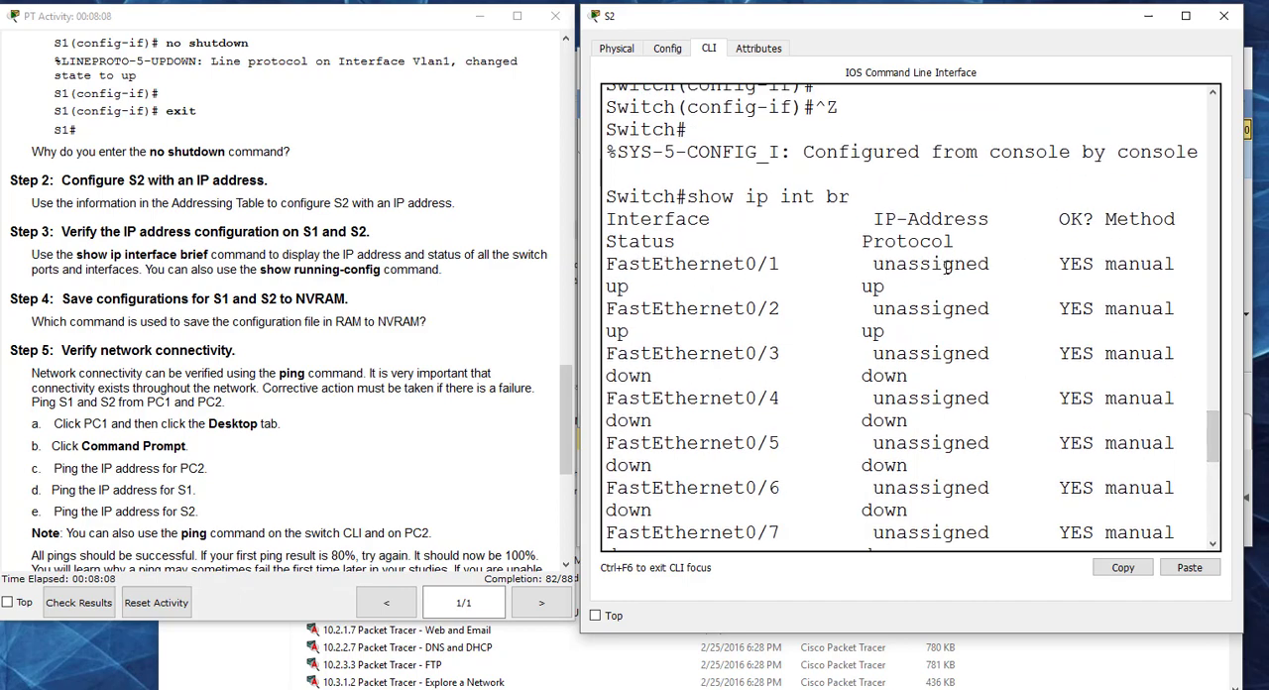
pyautogui.moveTo(1213, 436); pyautogui.dragTo(1214, 530)
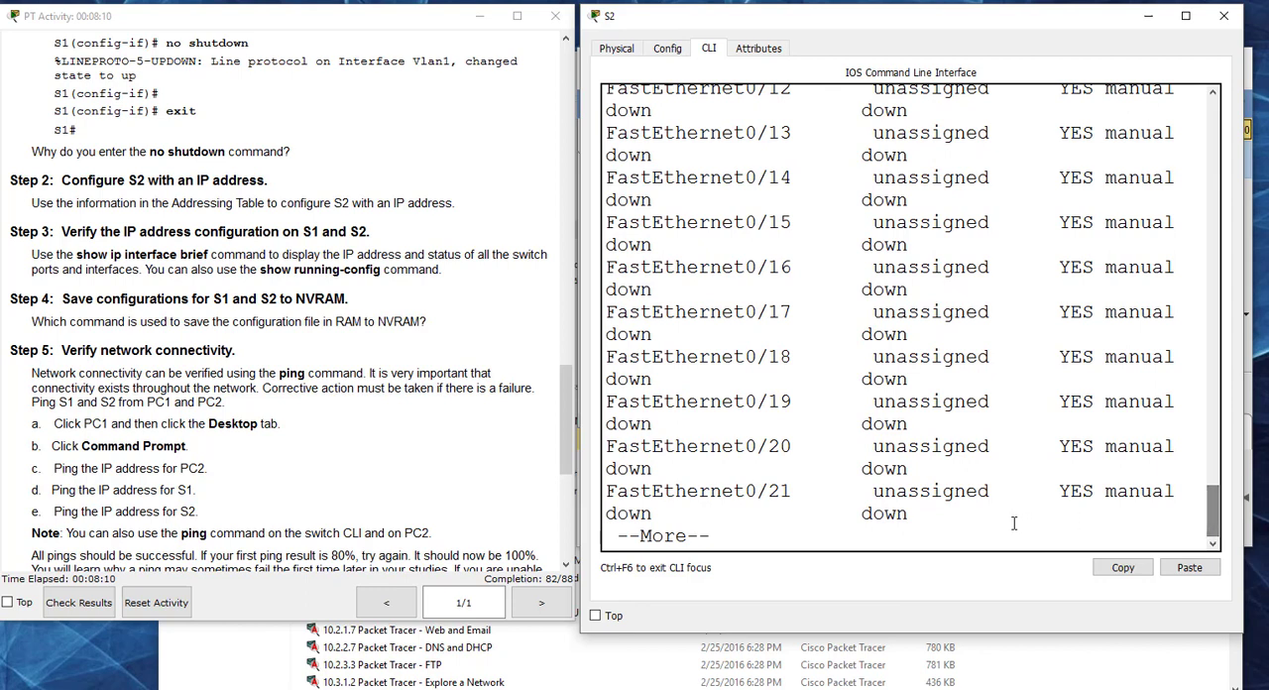
pyautogui.press('space')
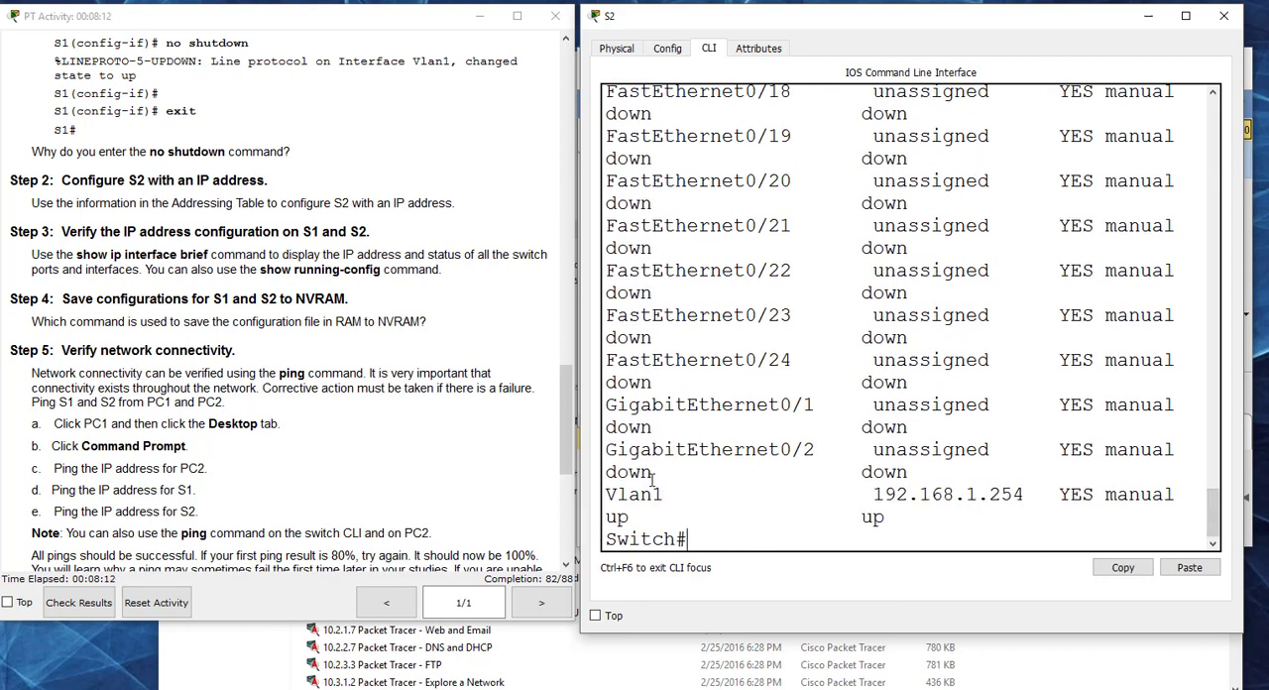
pyautogui.moveTo(862, 494); pyautogui.dragTo(1040, 494)
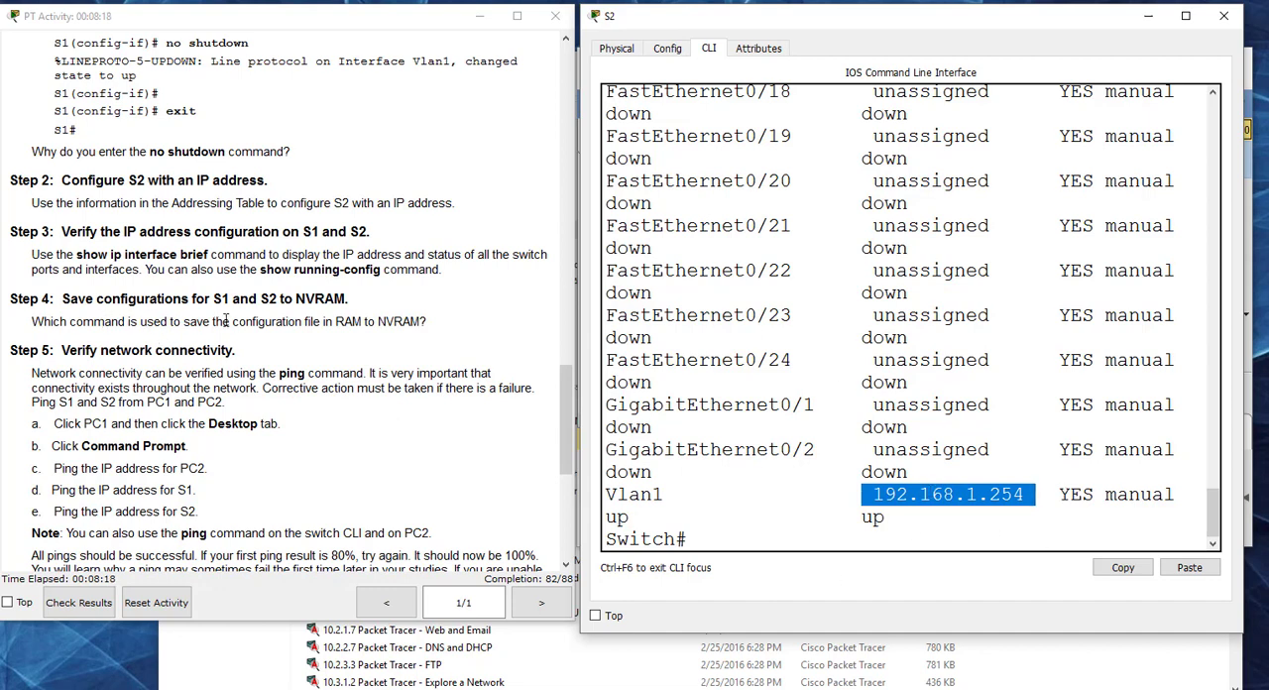
pyautogui.click(712, 544)
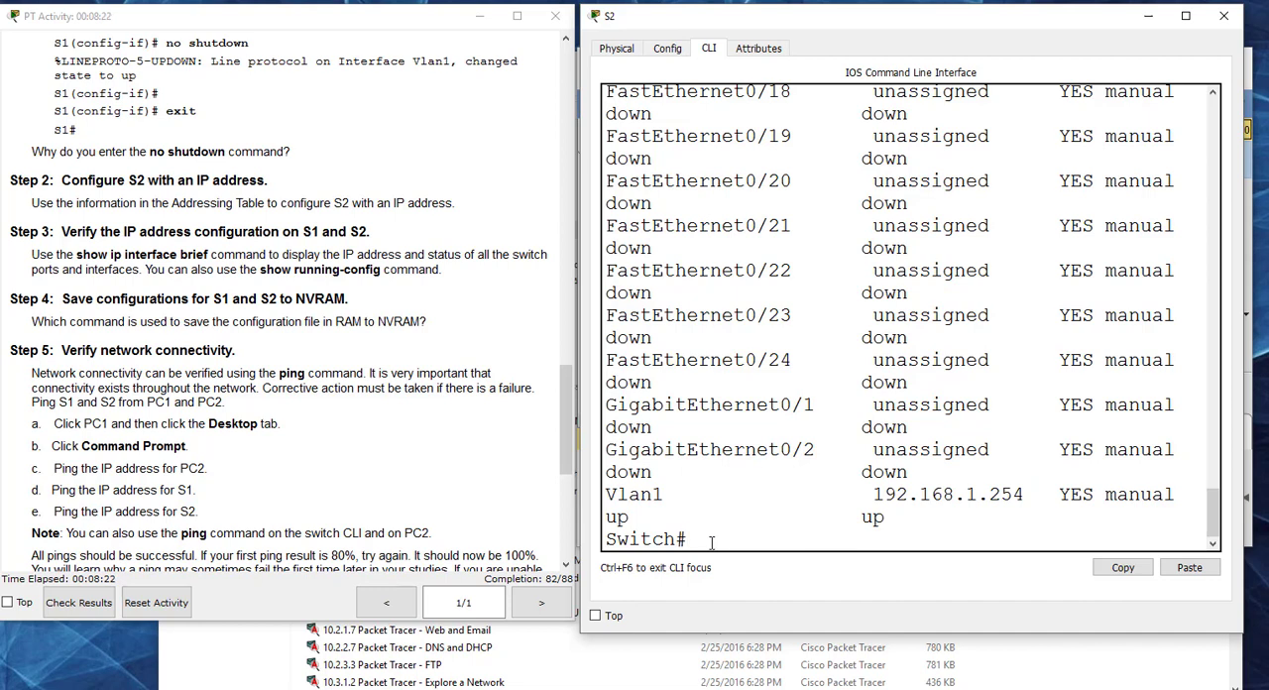
# Step: Read the network connectivity instructions, close S2, and open PC1's Command Prompt beside the instructions
pyautogui.click(472, 339)
pyautogui.scroll(-2, 474, 337)
pyautogui.scroll(-1, 473, 338)
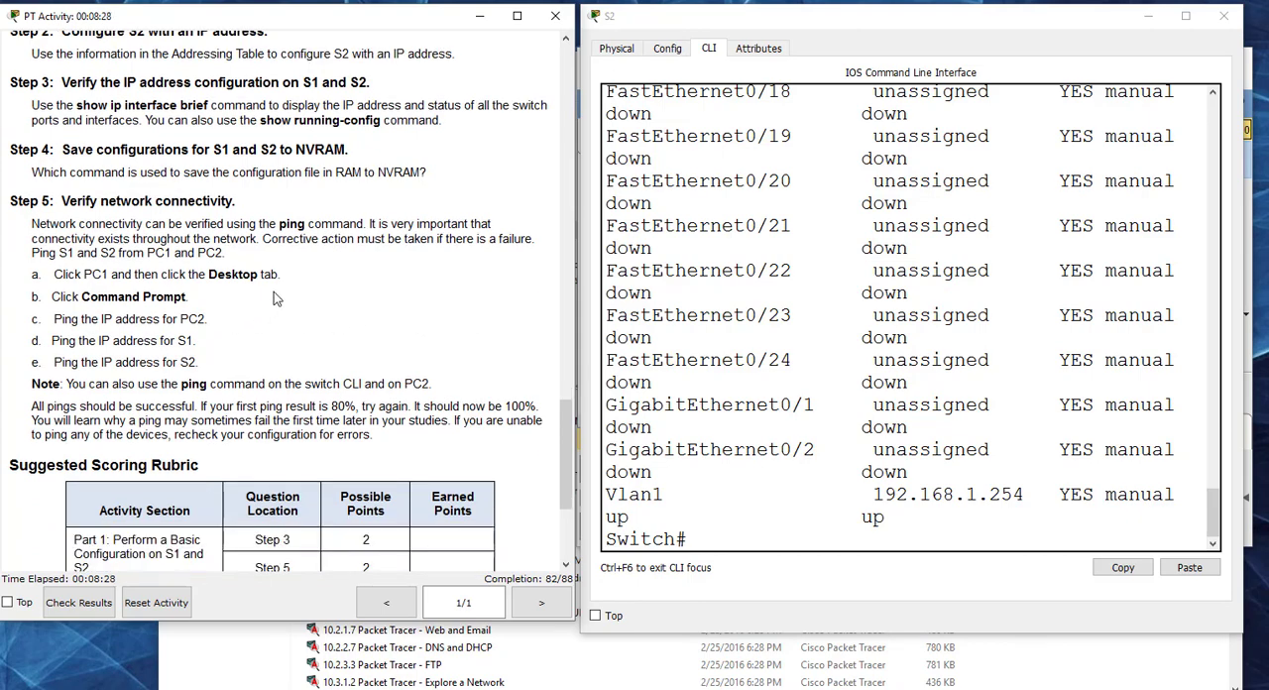
pyautogui.click(1223, 16)
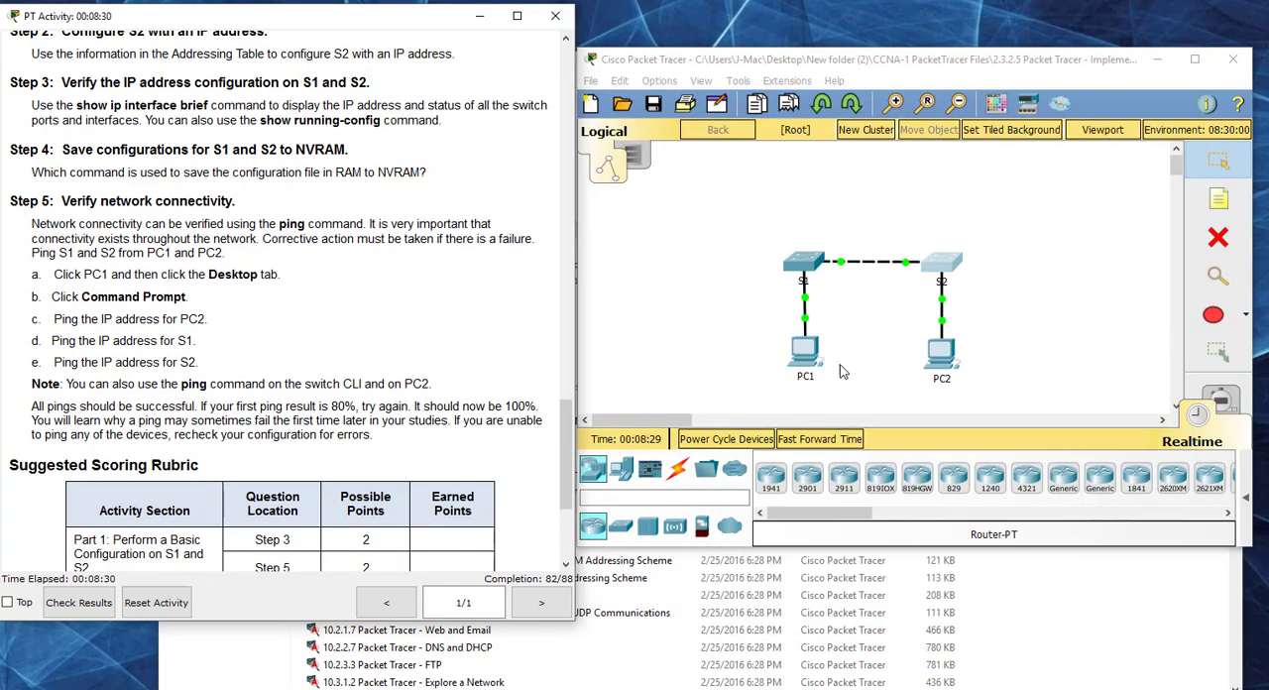
pyautogui.click(807, 354)
pyautogui.click(671, 88)
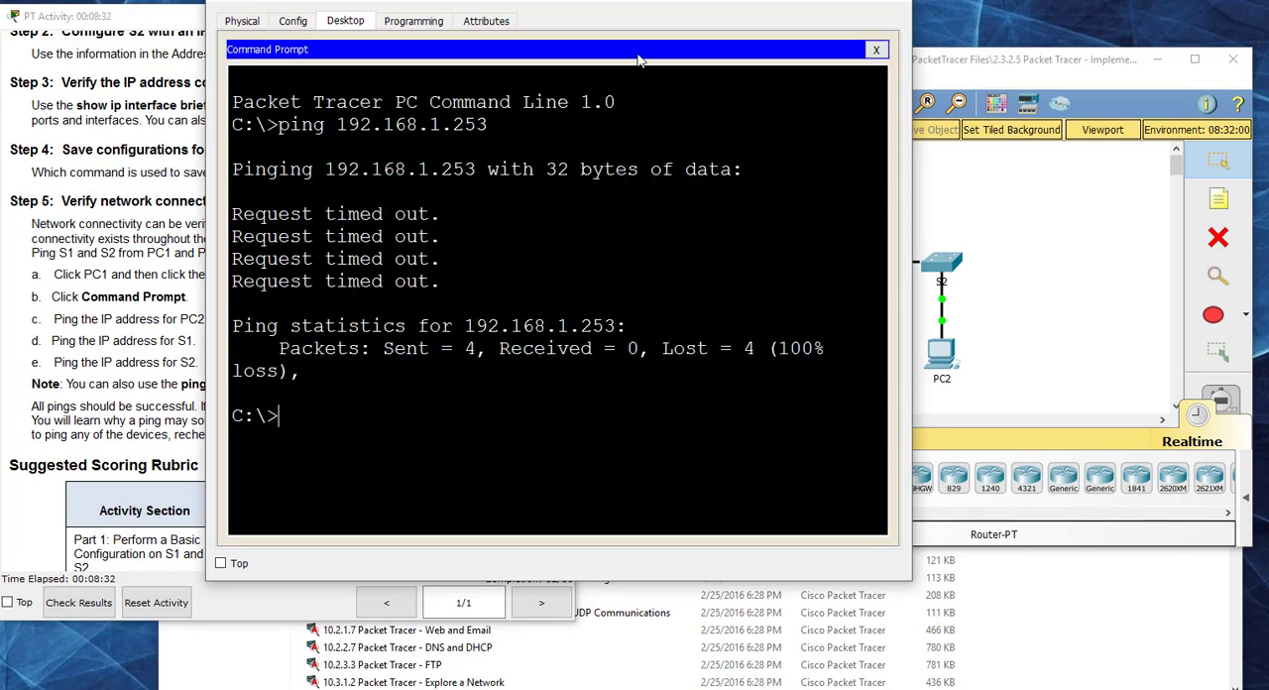
pyautogui.moveTo(602, 3); pyautogui.dragTo(975, 44)
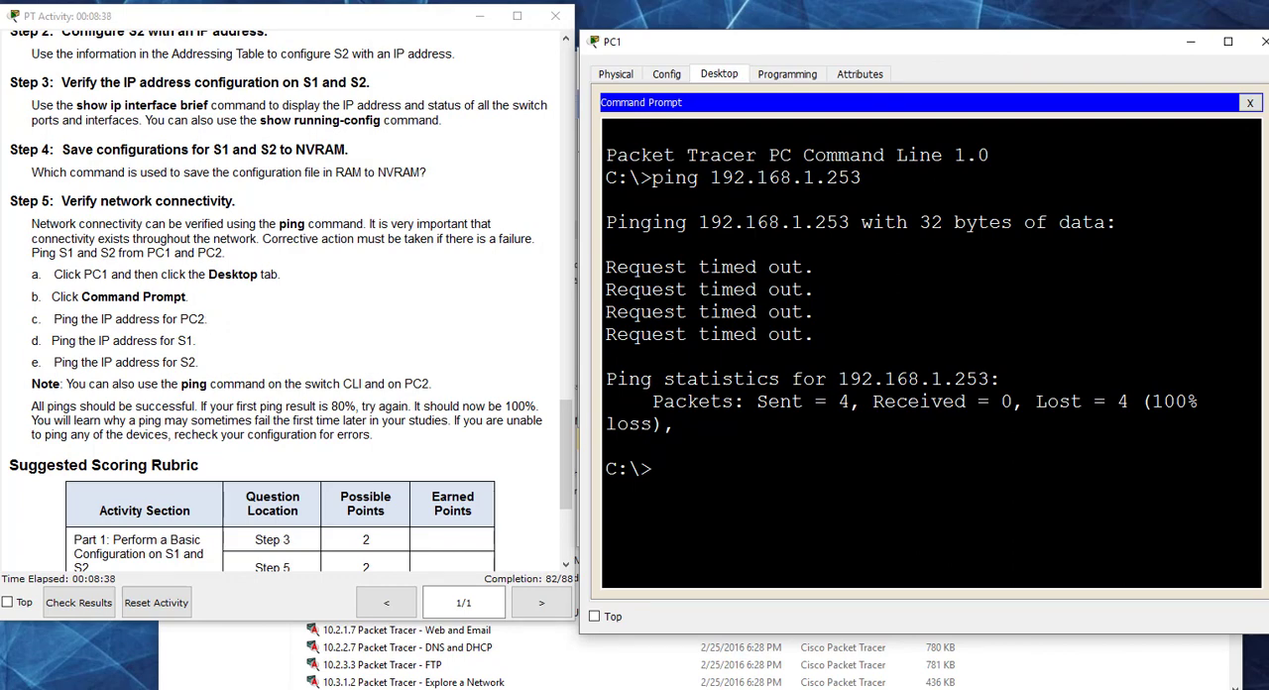
# Step: Look up PC2's address in the Addressing Table, ping 192.168.1.2 from PC1, and examine the reply size and time
pyautogui.moveTo(569, 444); pyautogui.dragTo(559, 80)
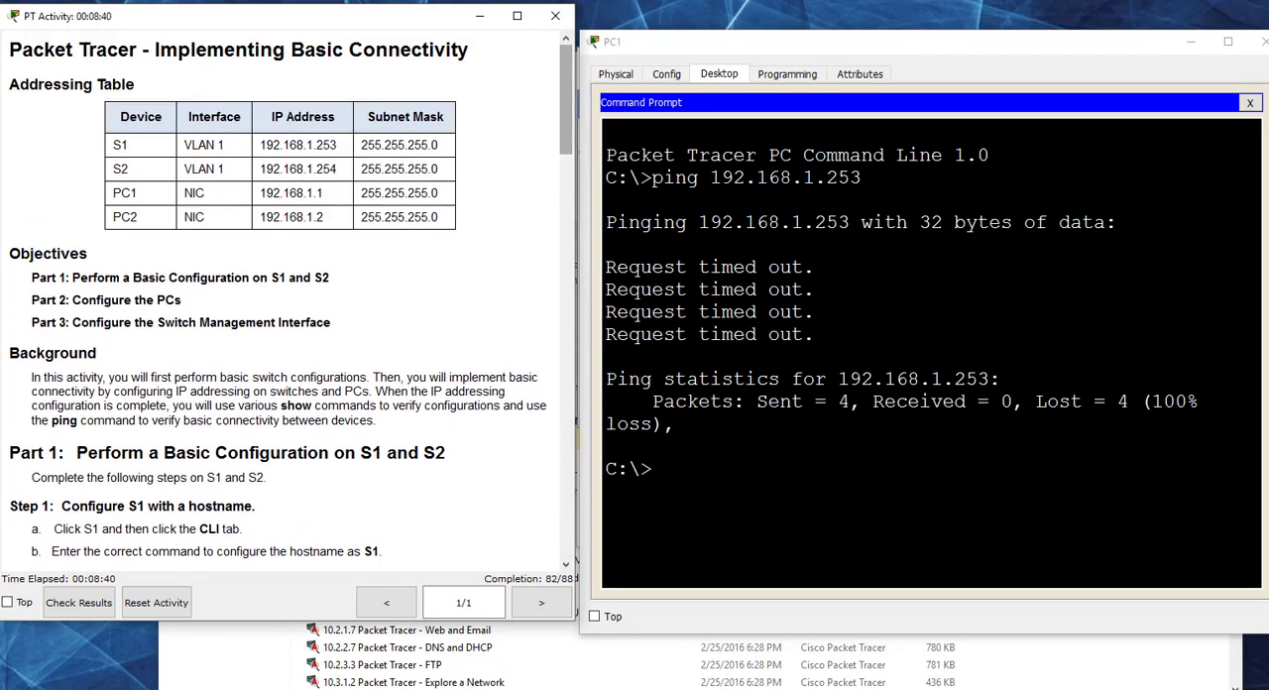
pyautogui.press('pagedown')
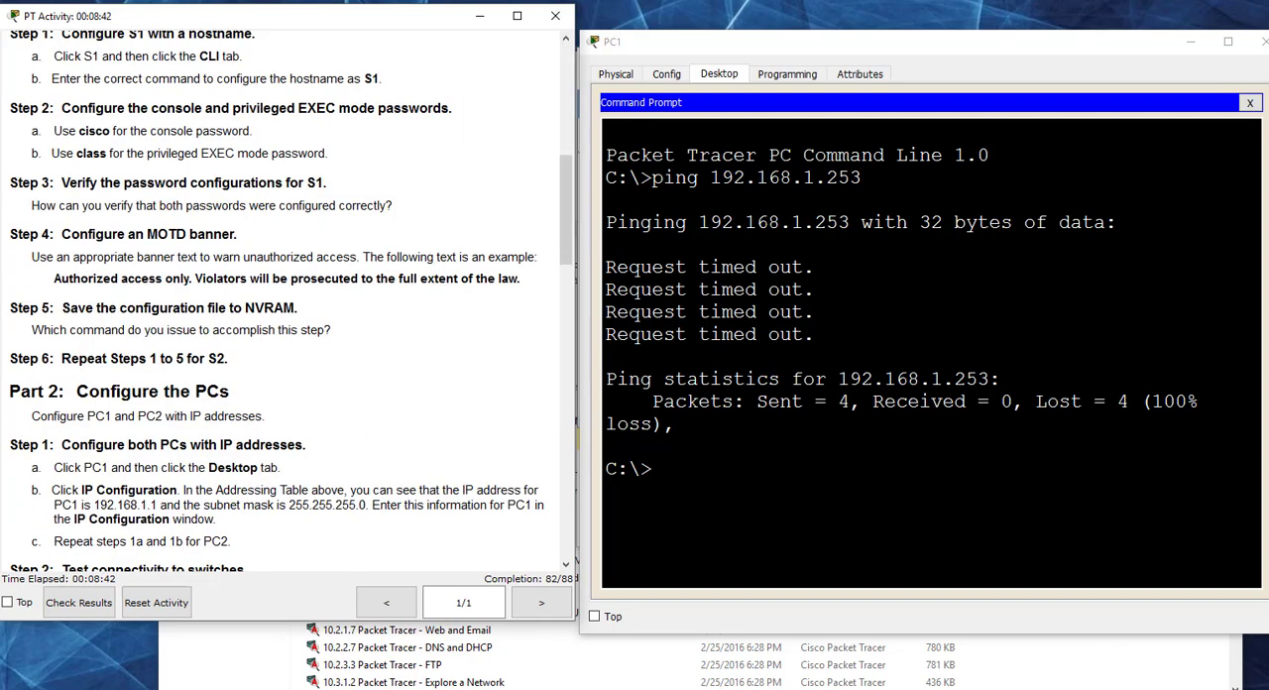
pyautogui.moveTo(569, 174); pyautogui.dragTo(566, 61)
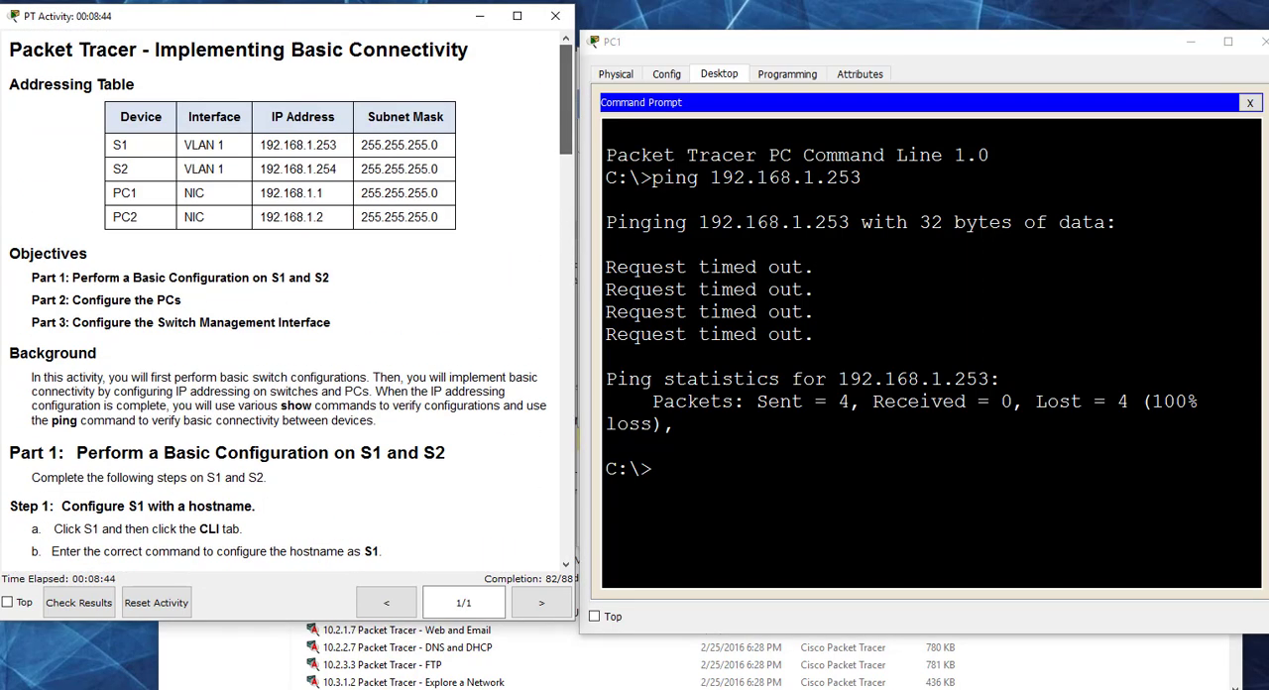
pyautogui.write('ping')
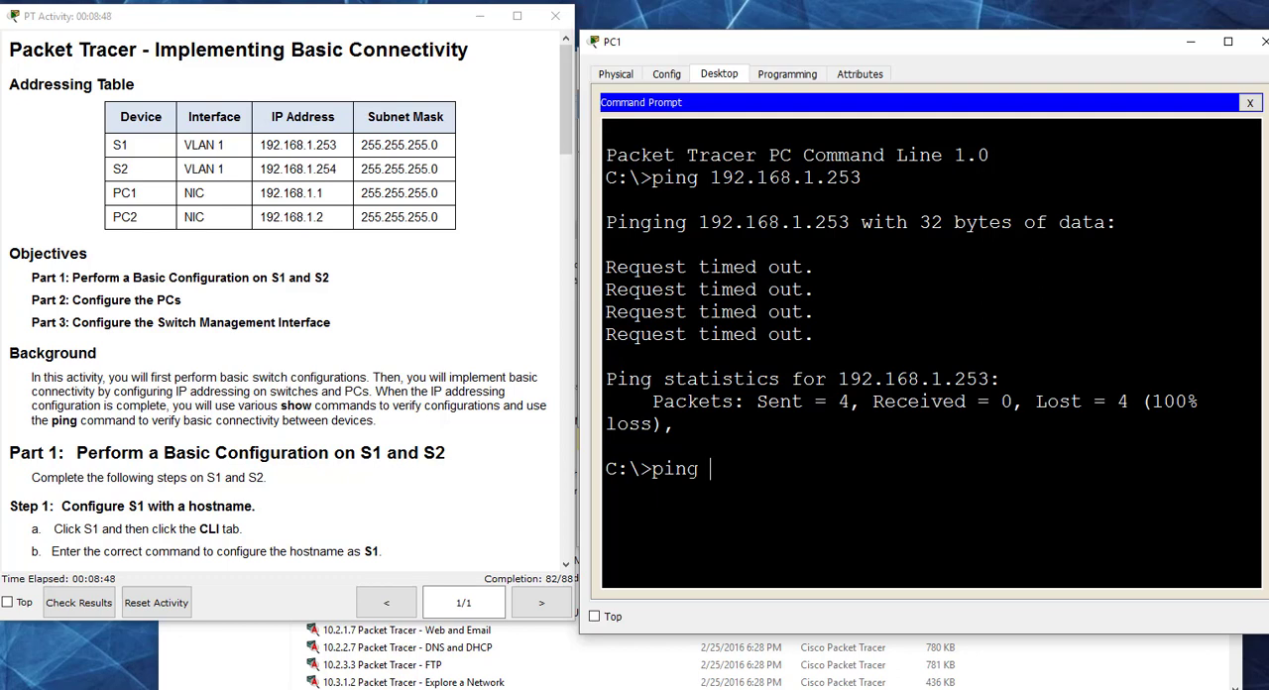
pyautogui.write(' 192.168.1.2')
pyautogui.press('Return')
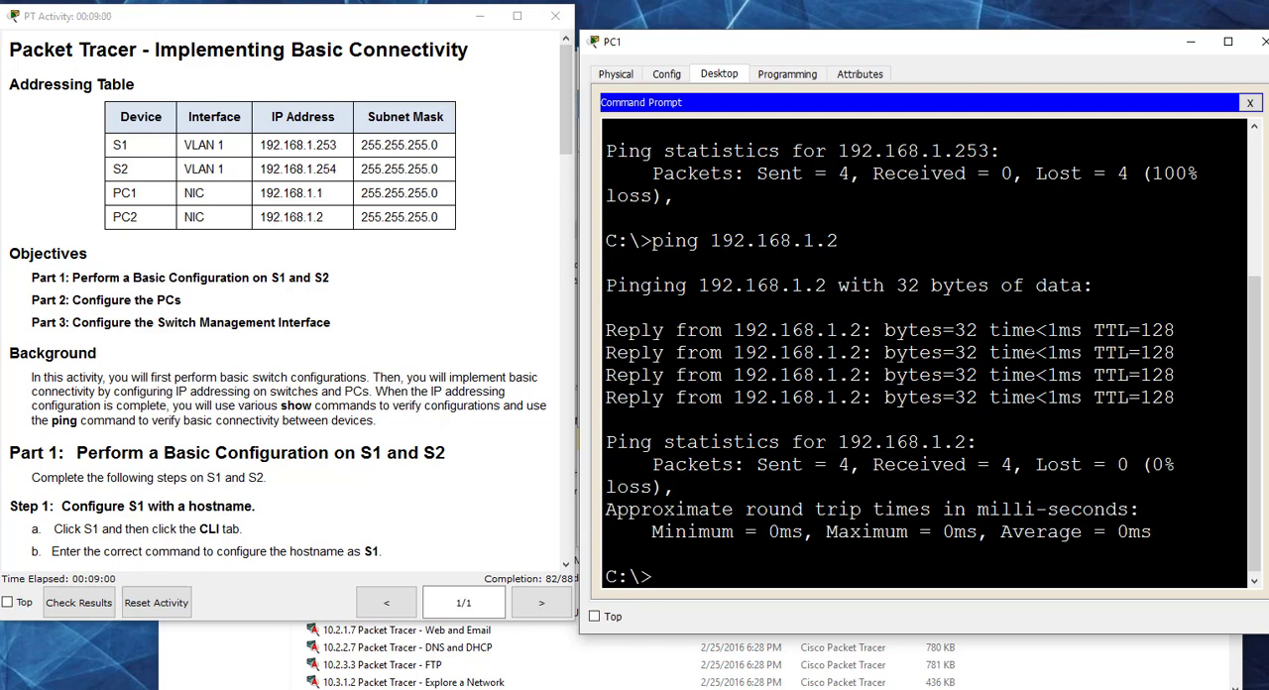
pyautogui.moveTo(1035, 330); pyautogui.dragTo(1081, 330)
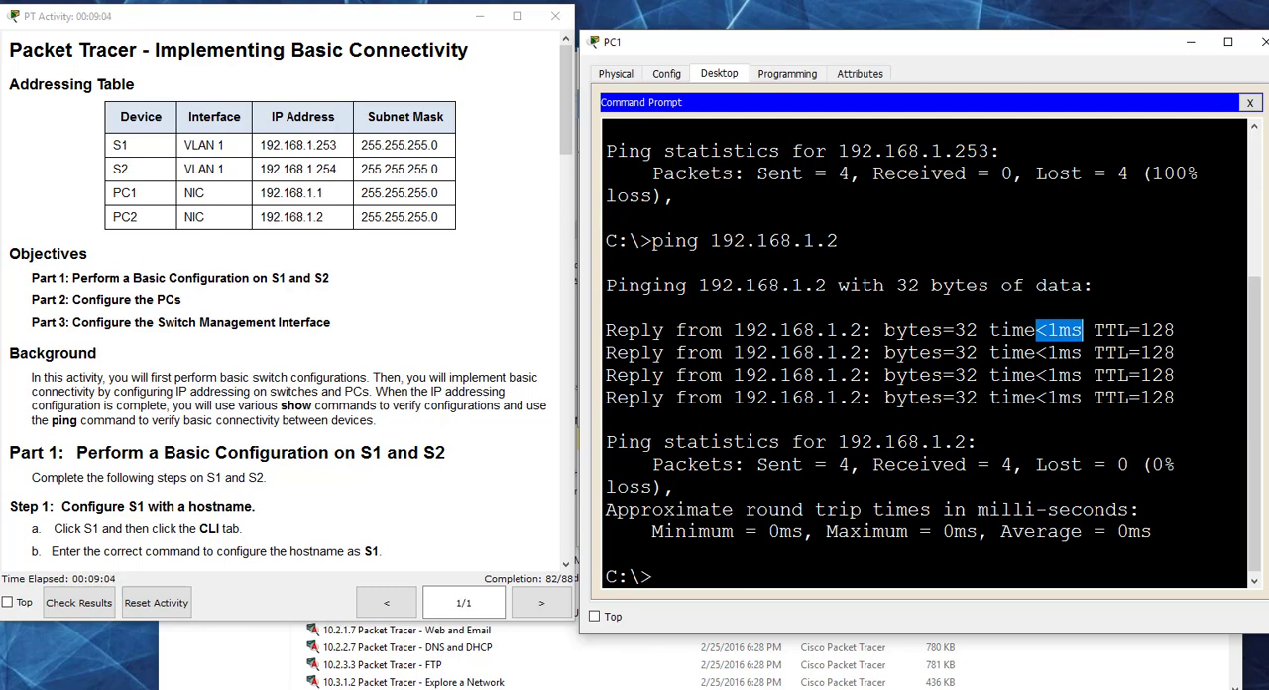
pyautogui.moveTo(977, 330); pyautogui.dragTo(885, 330)
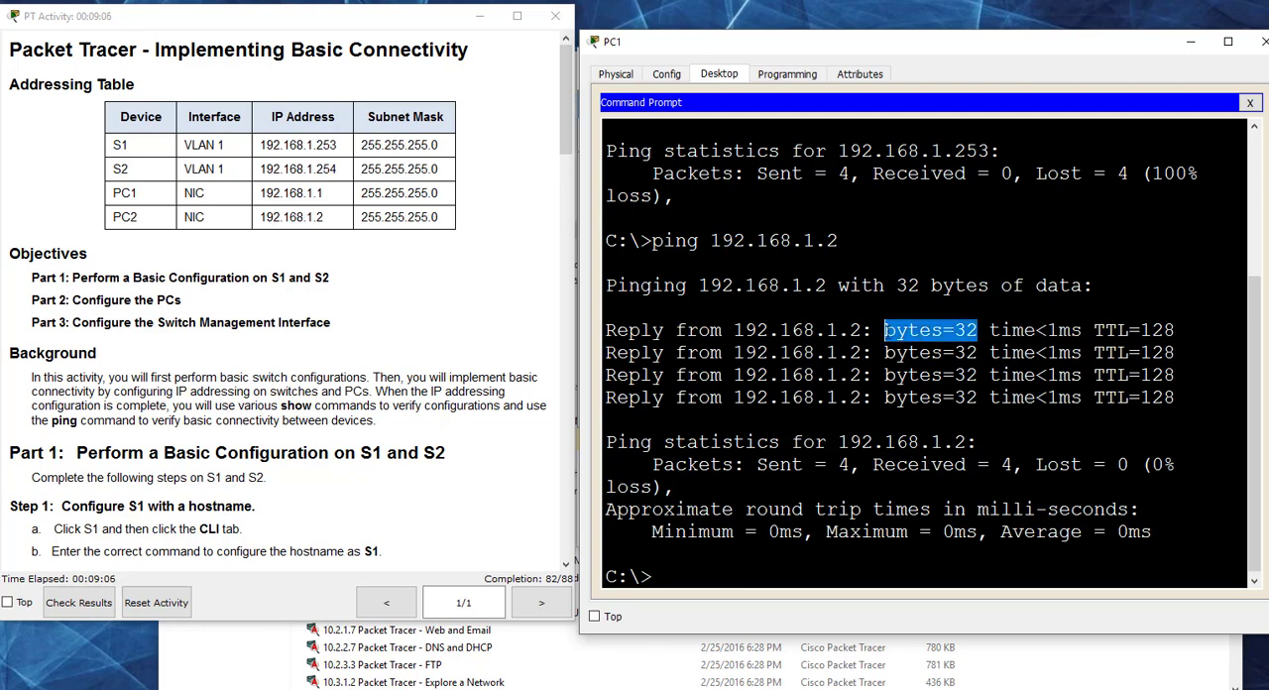
pyautogui.click(884, 330)
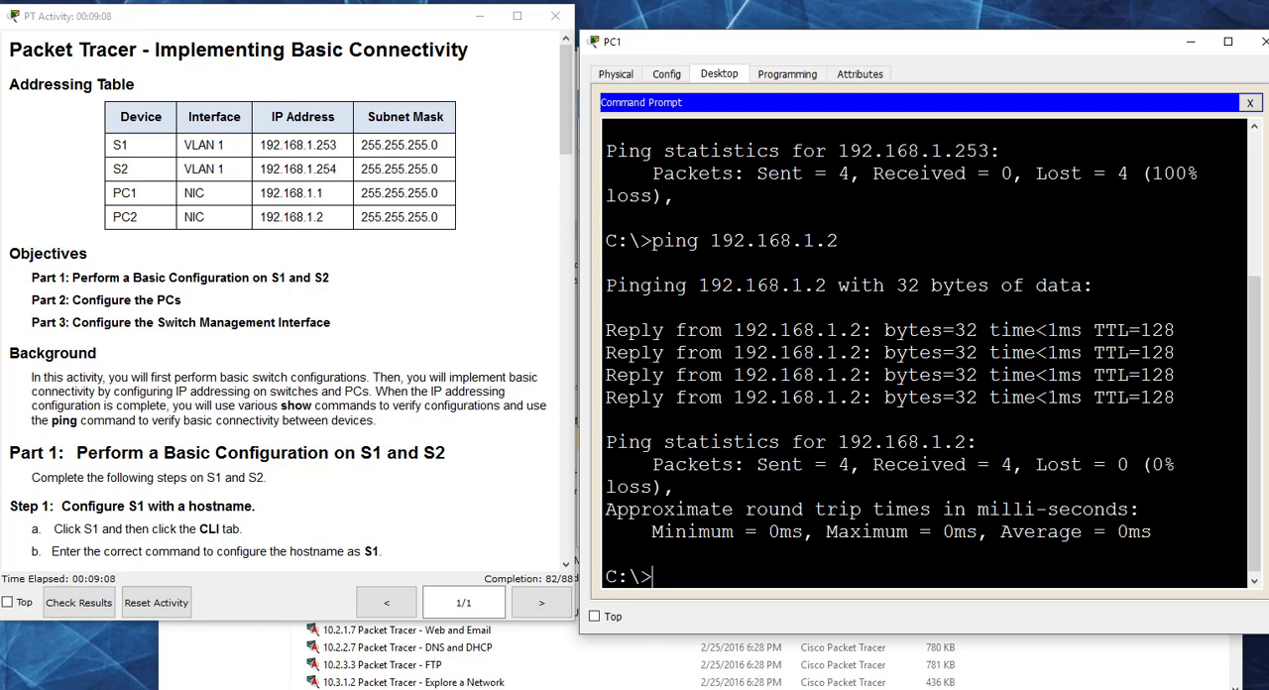
# Step: Ping S1 at 192.168.1.253 from PC1 and examine each line of the ping response
pyautogui.write('ping 192.168.1.253')
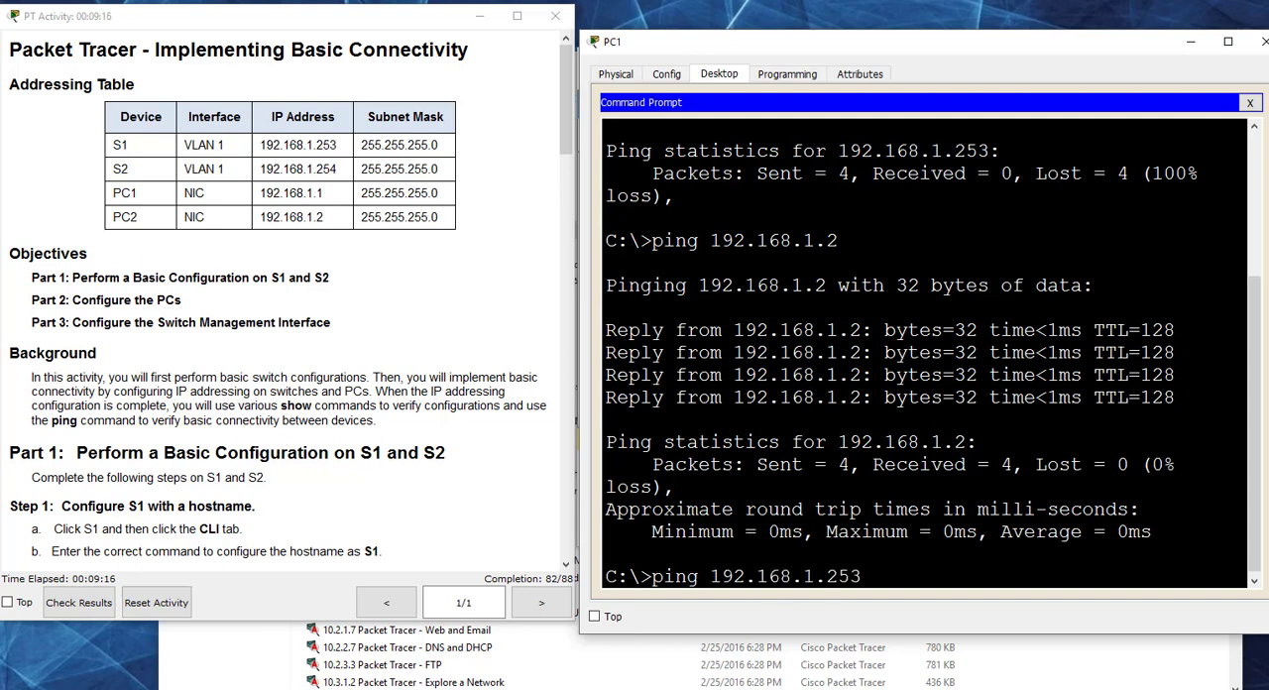
pyautogui.press('Return')
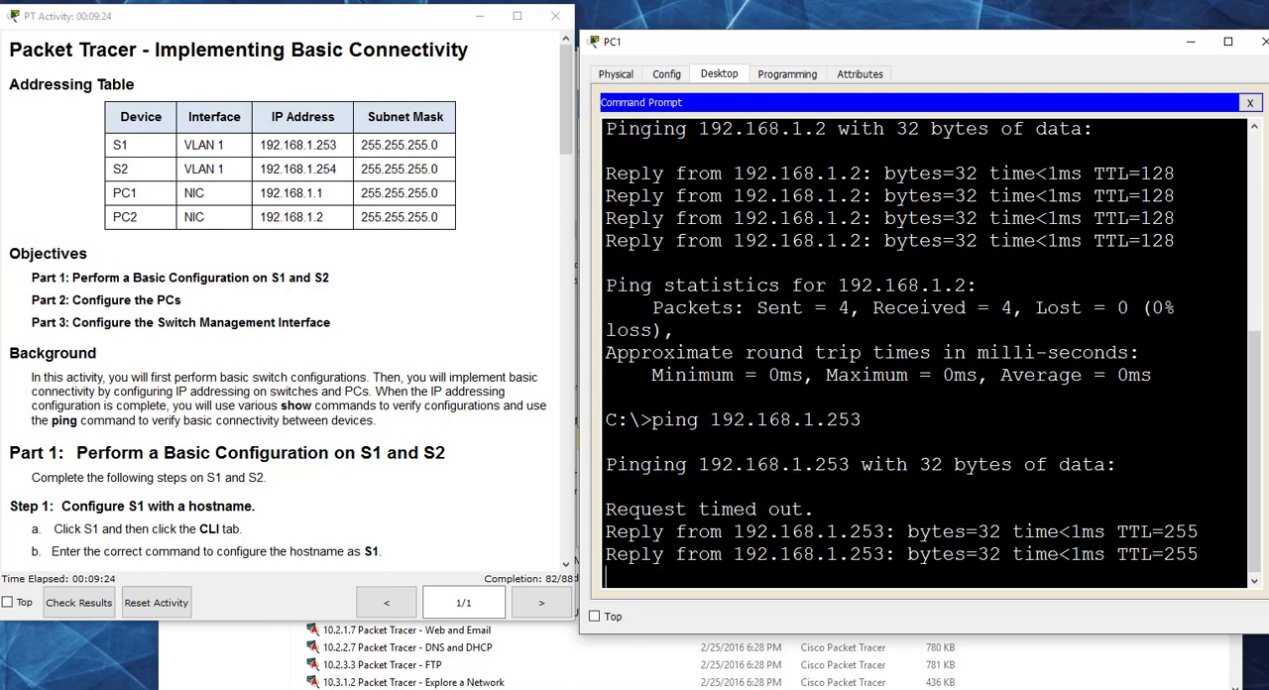
pyautogui.moveTo(814, 330); pyautogui.dragTo(601, 330)
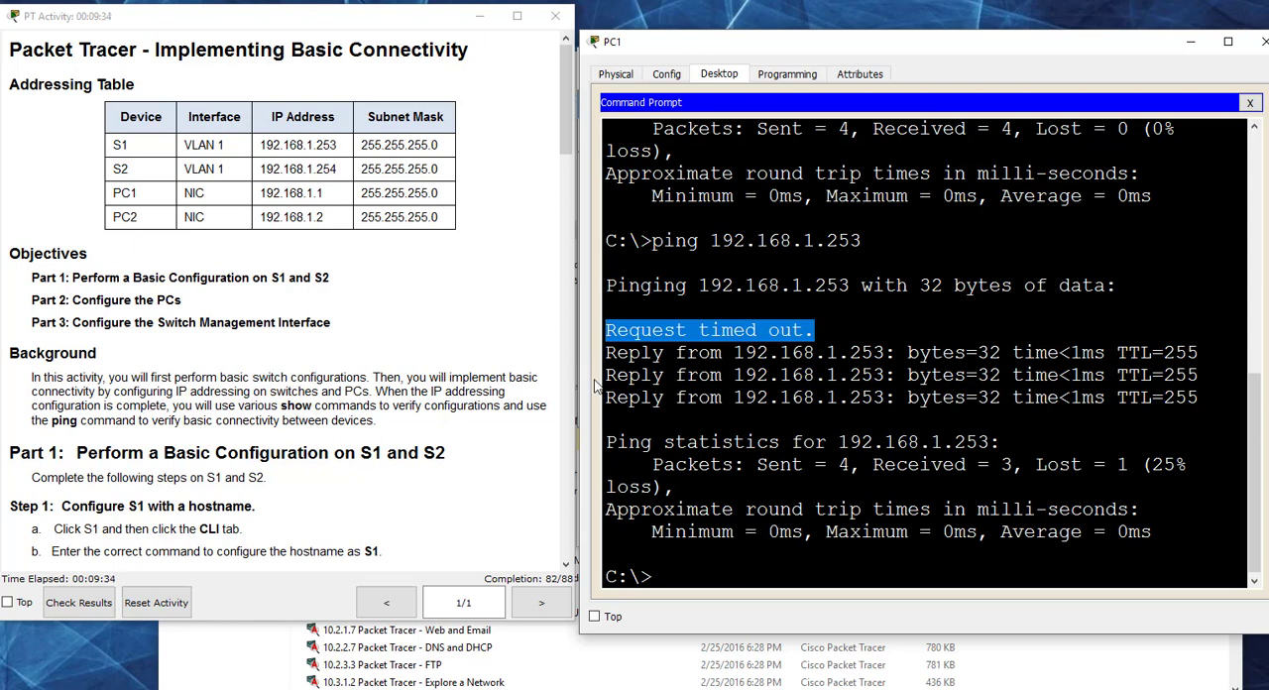
pyautogui.moveTo(605, 375); pyautogui.dragTo(1199, 375)
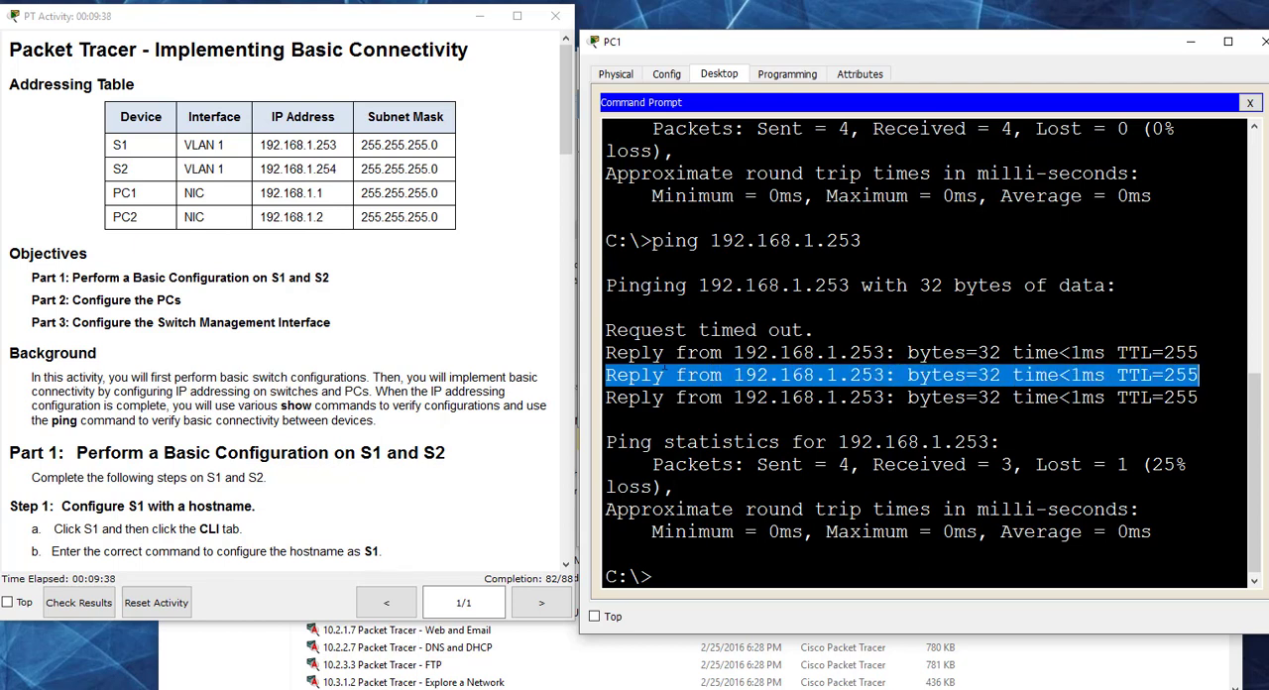
pyautogui.moveTo(607, 330); pyautogui.dragTo(821, 353)
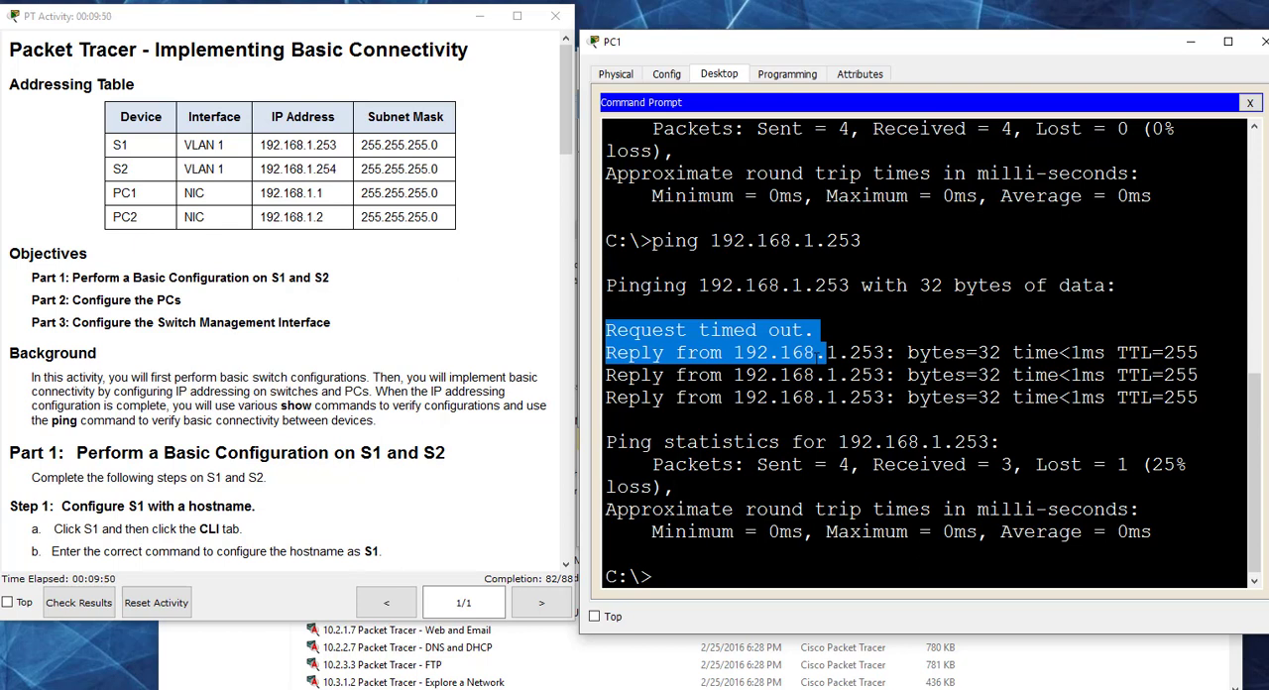
# Step: Ping S2 at 192.168.1.254 from PC1's Command Prompt
pyautogui.click(827, 353)
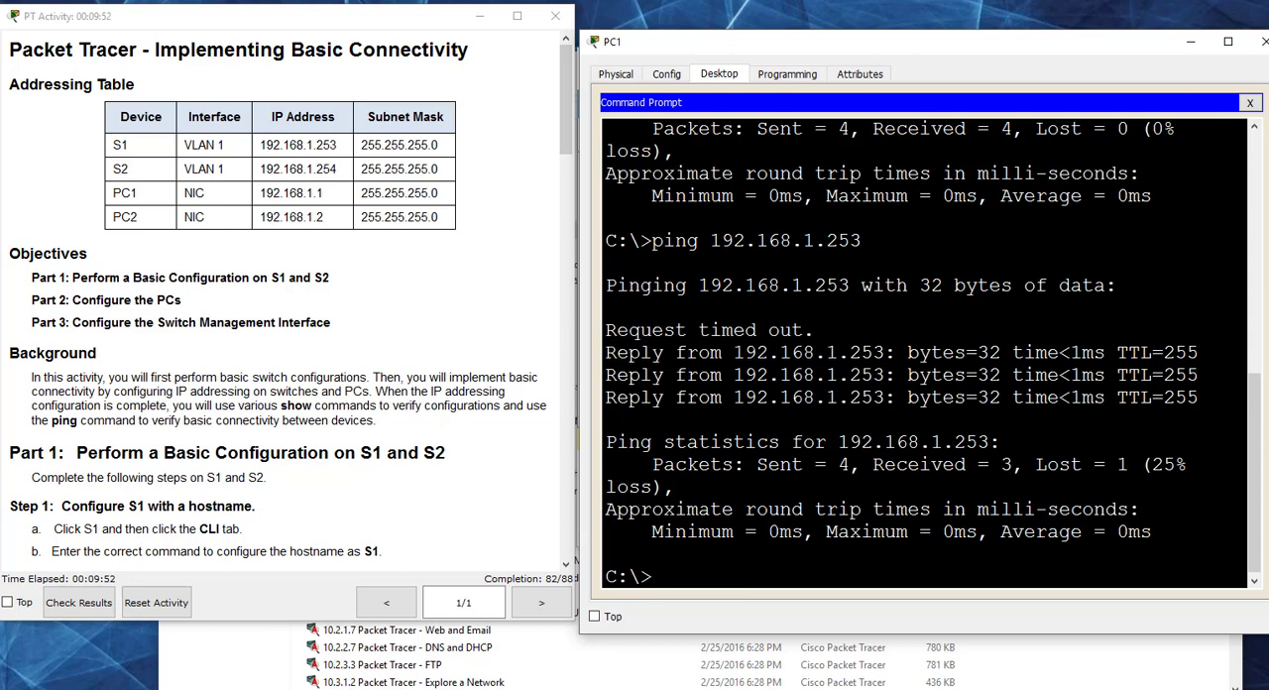
pyautogui.press('Up')
pyautogui.press('BackSpace')
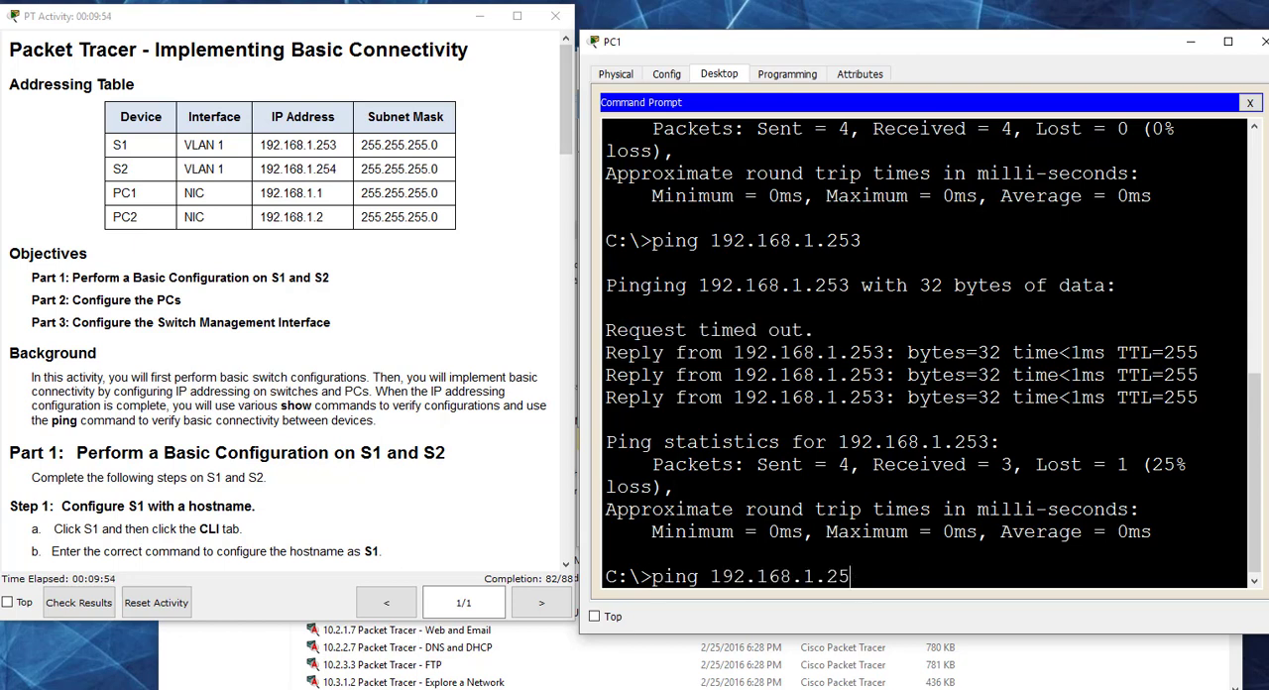
pyautogui.write('4')
pyautogui.press('Return')
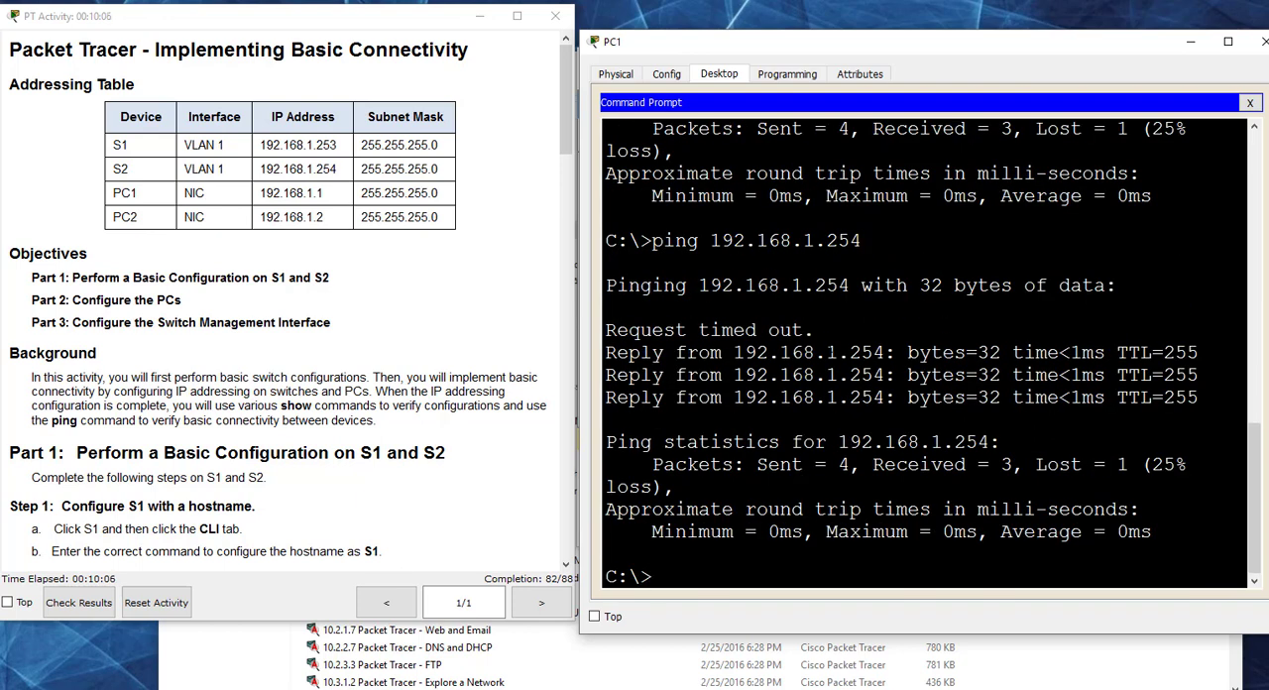
# Step: Review the Step 4 and Step 5 instructions on saving configurations and verifying connectivity, and close PC1
pyautogui.scroll(-3, 440, 478)
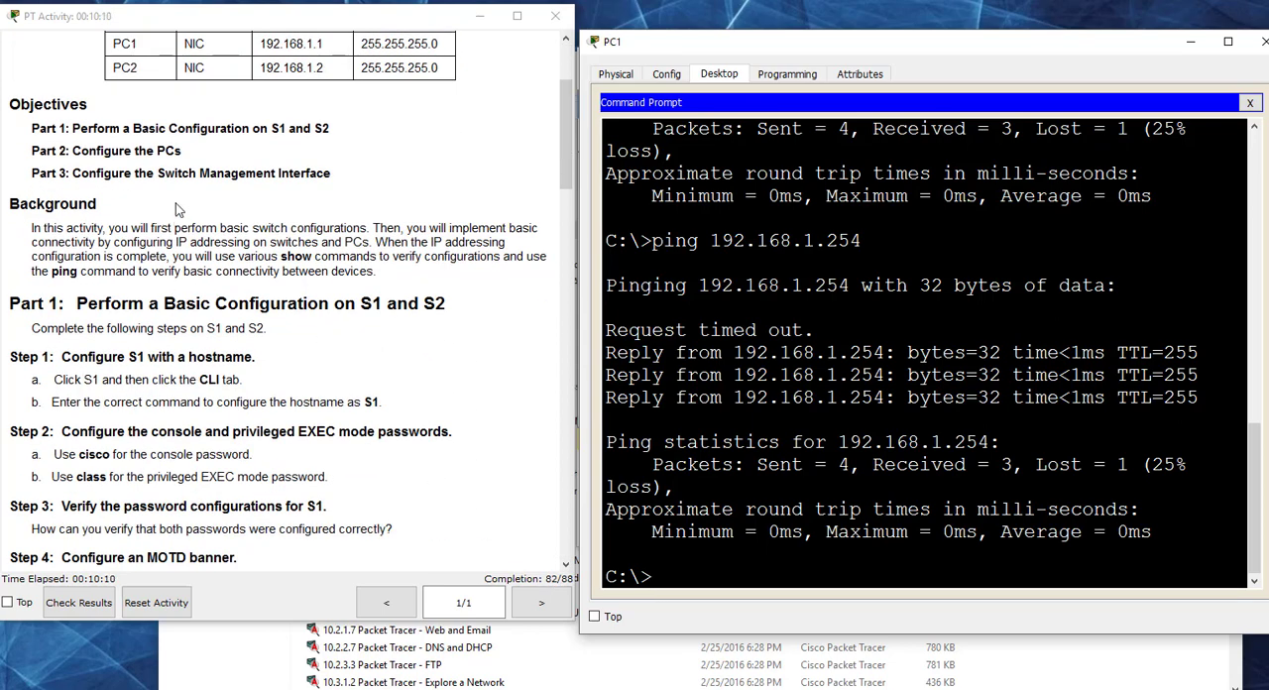
pyautogui.scroll(3, 192, 211)
pyautogui.scroll(-6, 457, 284)
pyautogui.moveTo(567, 183); pyautogui.dragTo(573, 482)
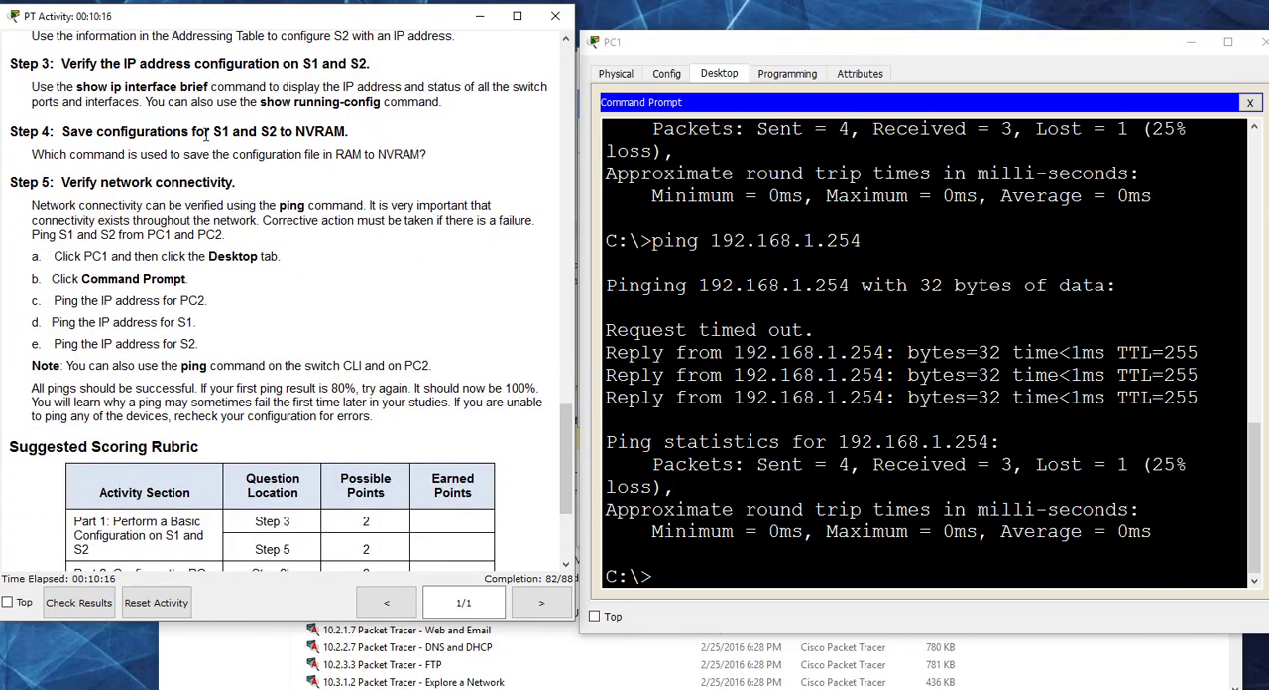
pyautogui.click(1261, 41)
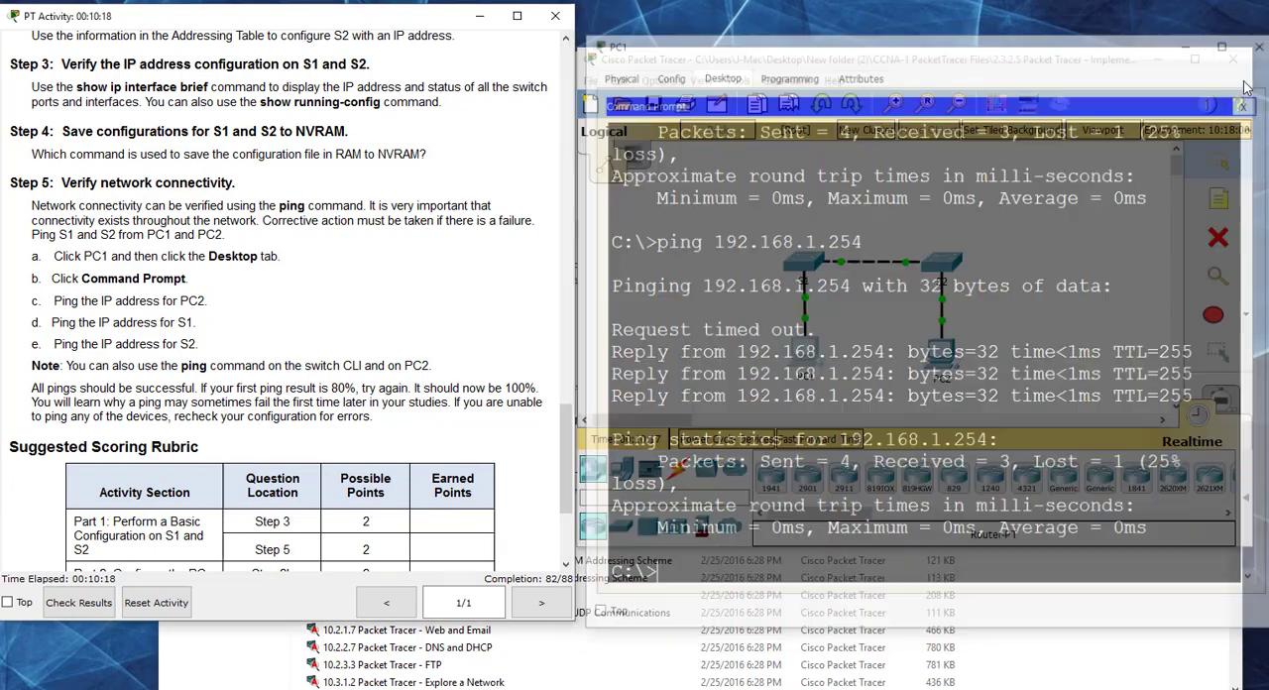
# Step: On S1, exit to privileged EXEC mode, save the configuration with copy run start using the default filename, and close the switch
pyautogui.click(812, 263)
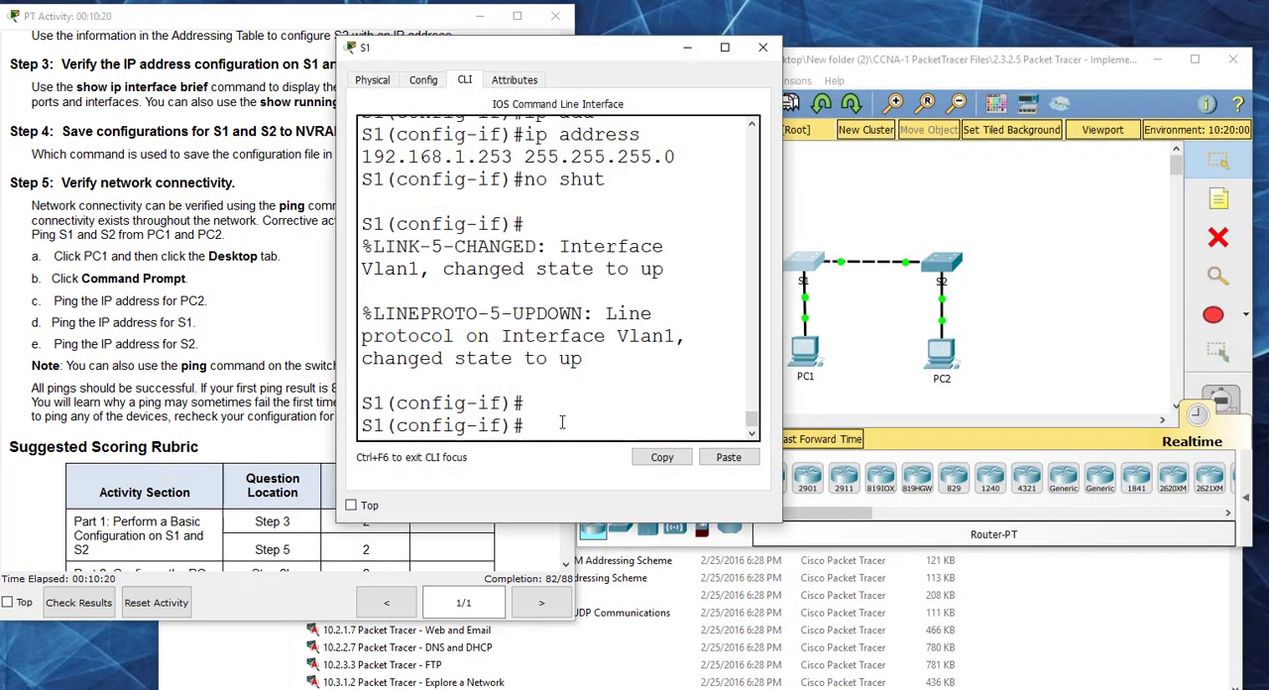
pyautogui.hotkey('ctrl', 'z')
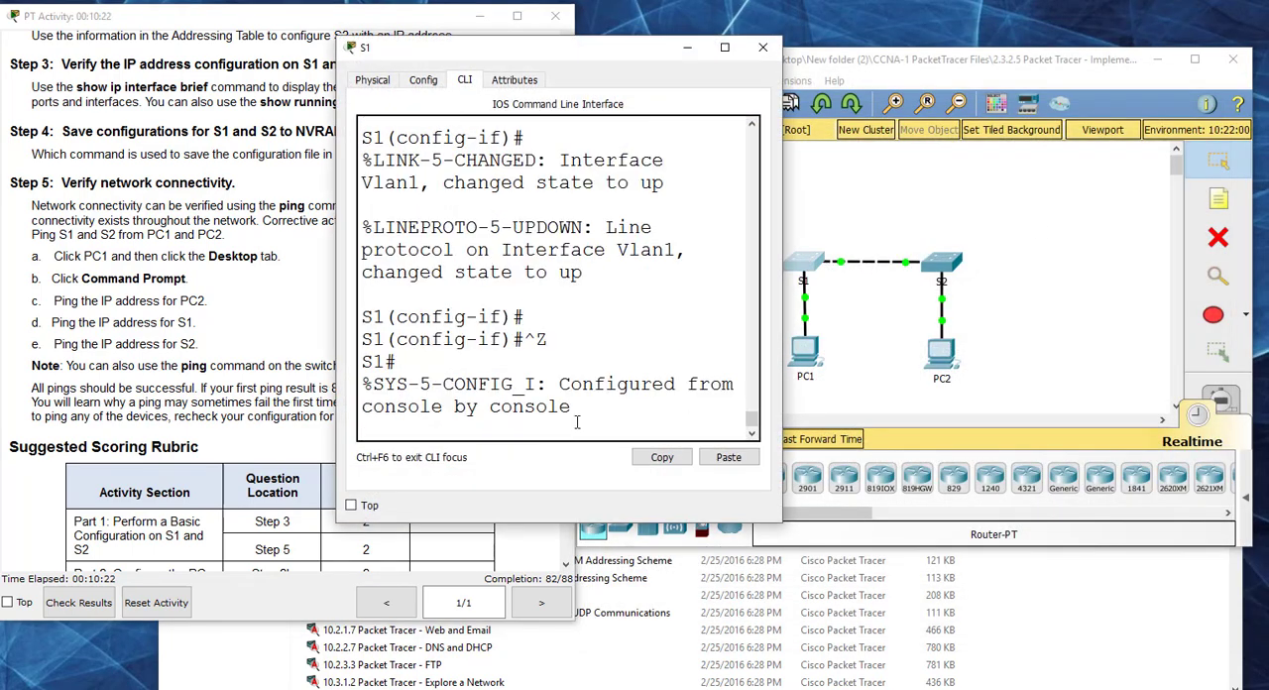
pyautogui.press('Return')
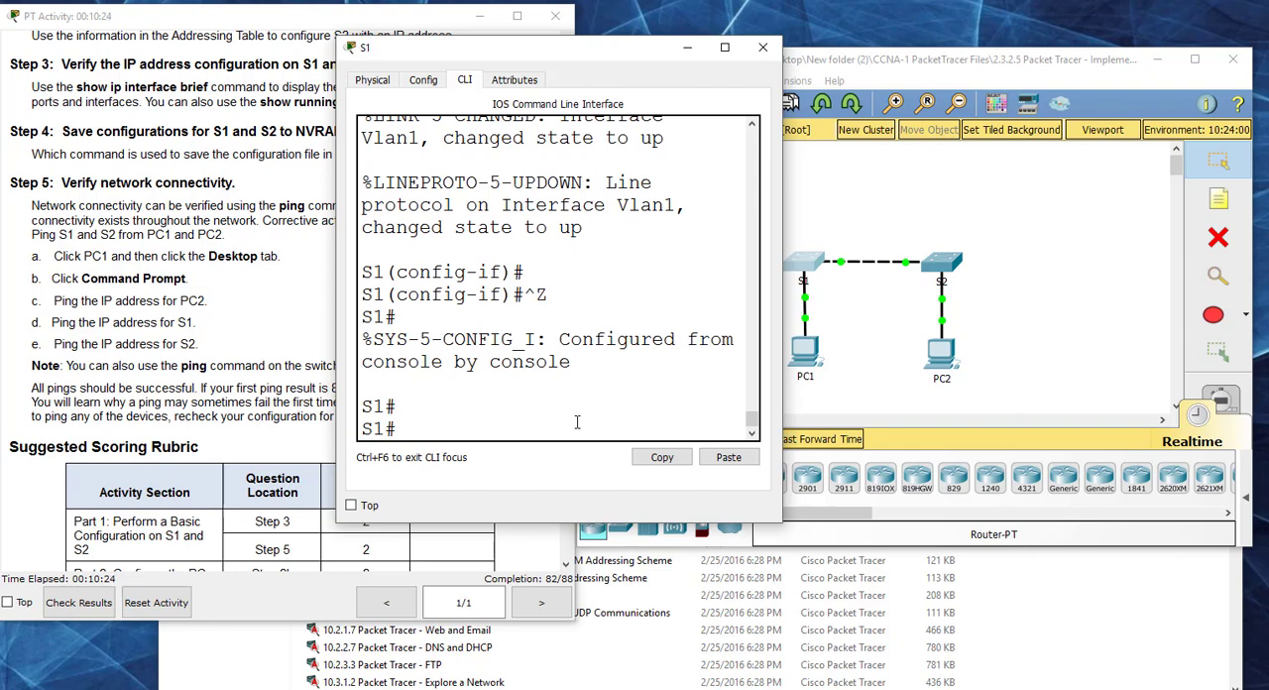
pyautogui.write('copy run start')
pyautogui.press('Return')
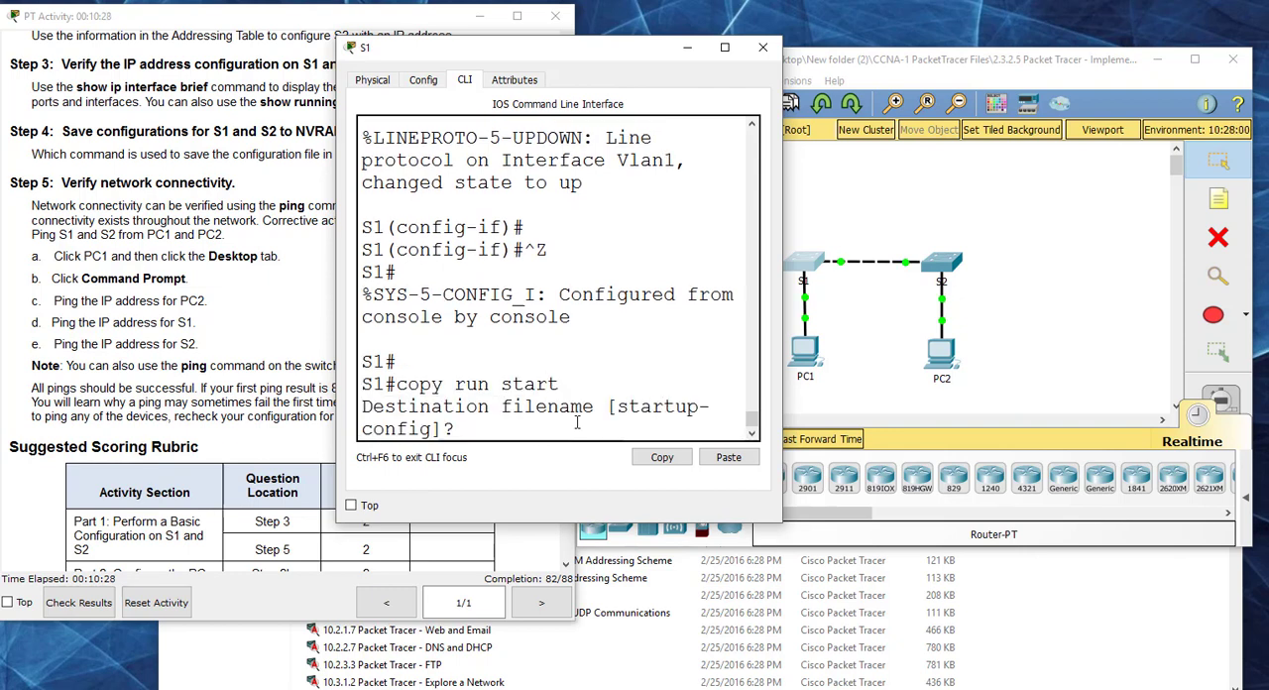
pyautogui.press('Return')
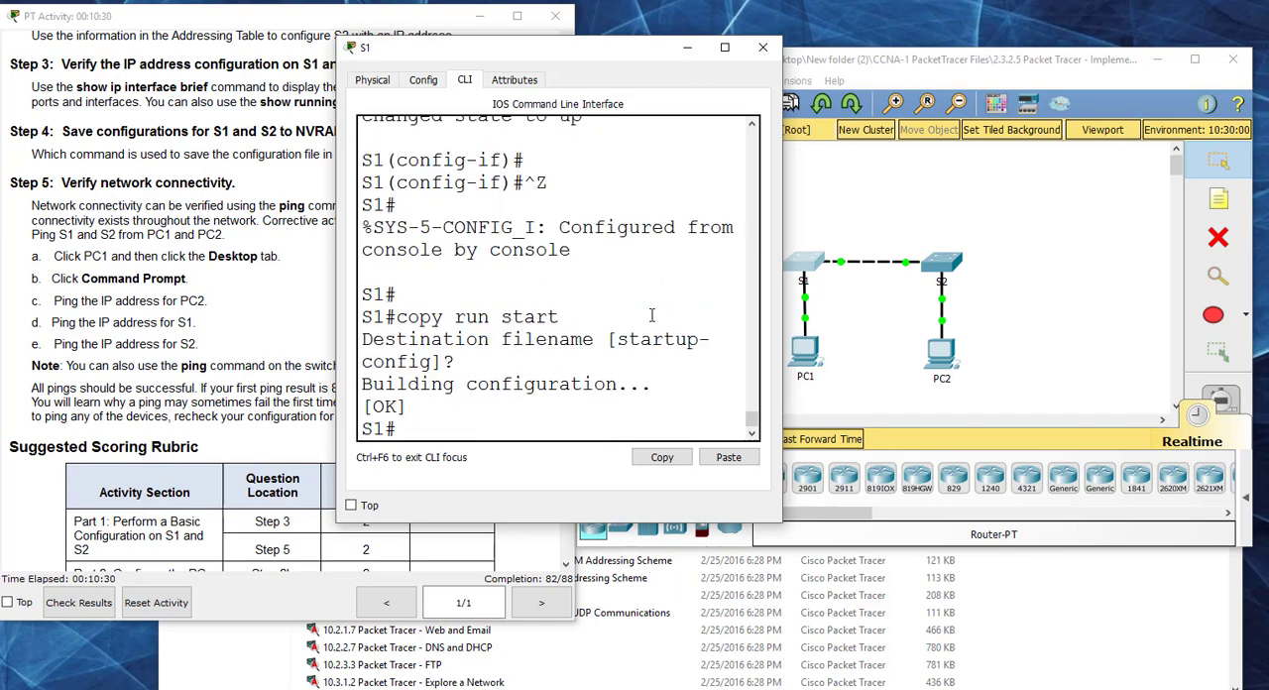
pyautogui.click(764, 47)
# Step: On S2, save the running configuration with copy run start, accepting the default destination filename, and close the switch
pyautogui.click(941, 262)
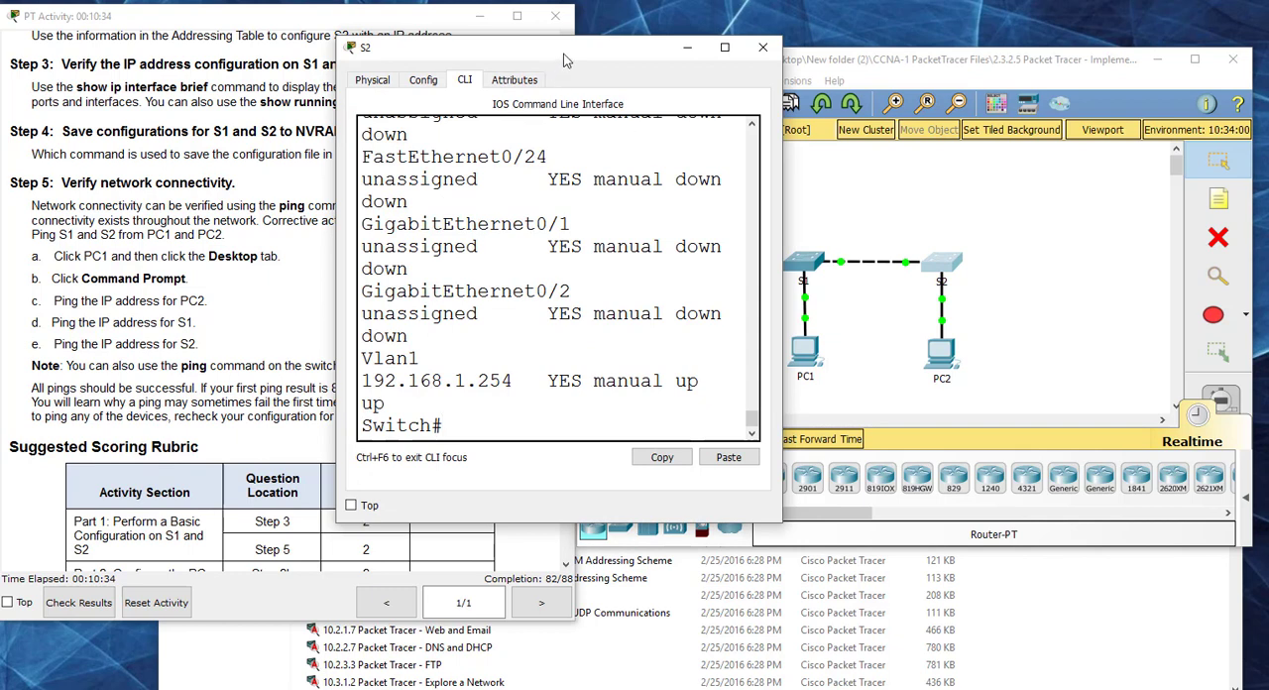
pyautogui.moveTo(563, 60); pyautogui.dragTo(668, 57)
pyautogui.write('c')
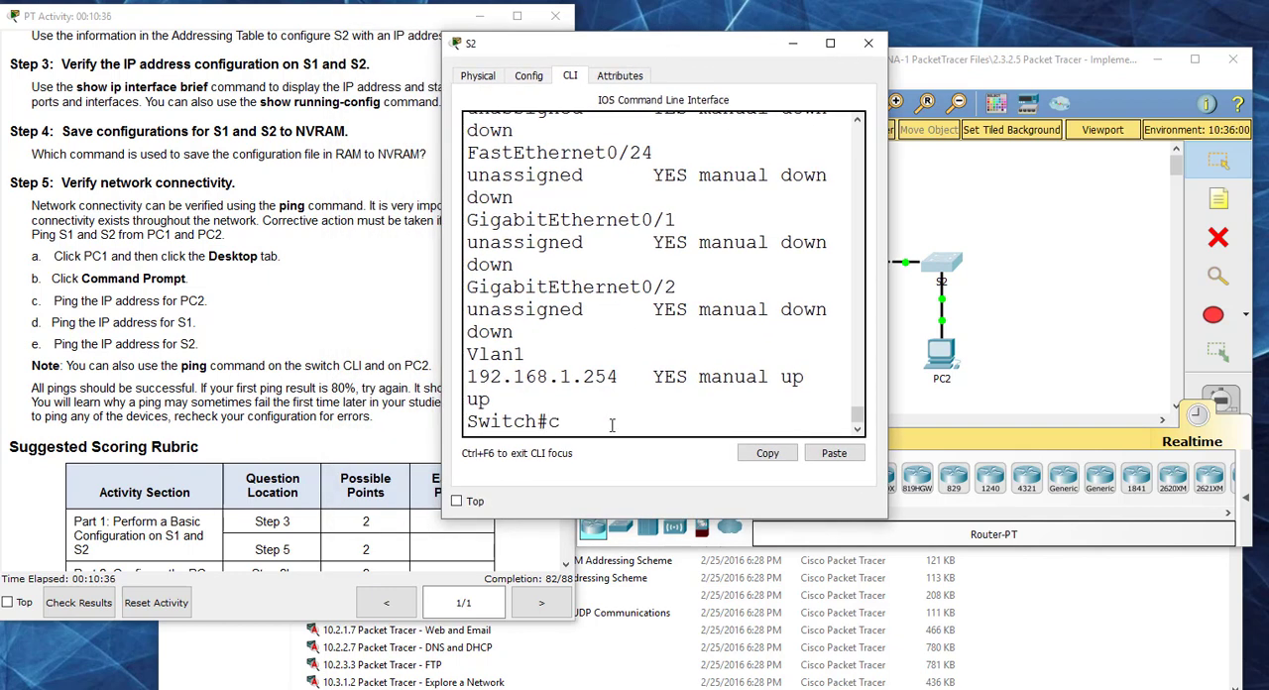
pyautogui.write('opu')
pyautogui.write('run start')
pyautogui.press('Return')
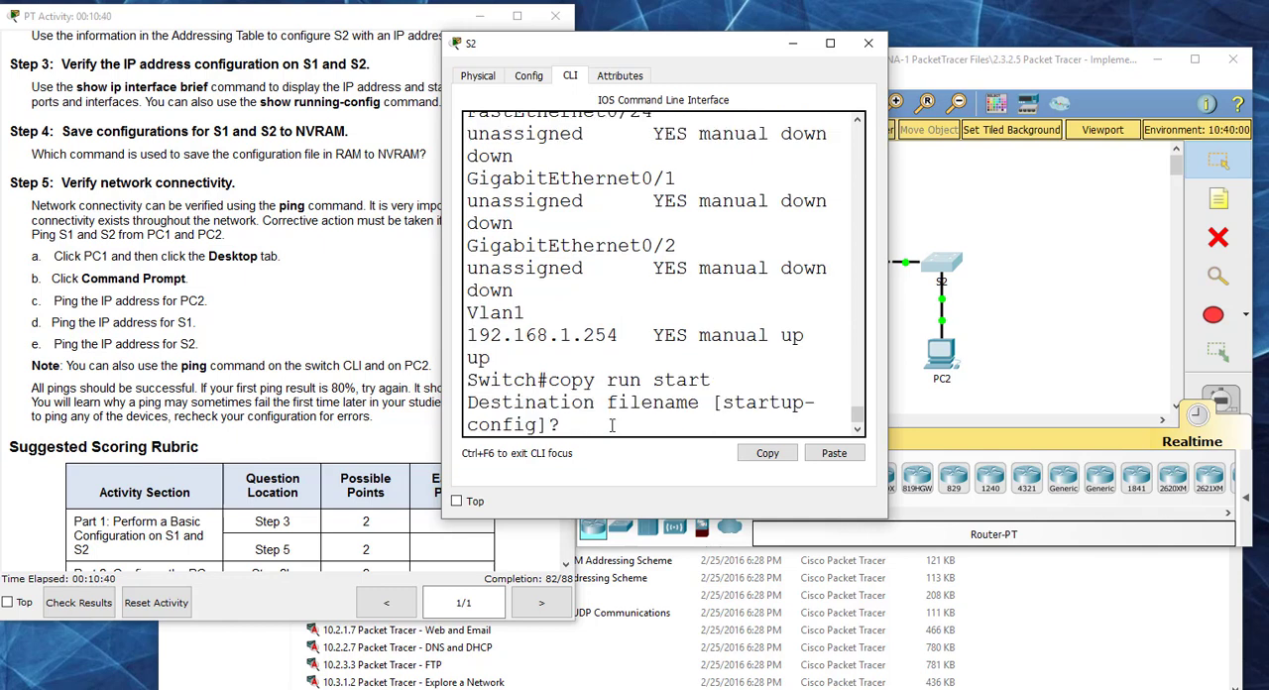
pyautogui.press('Return')
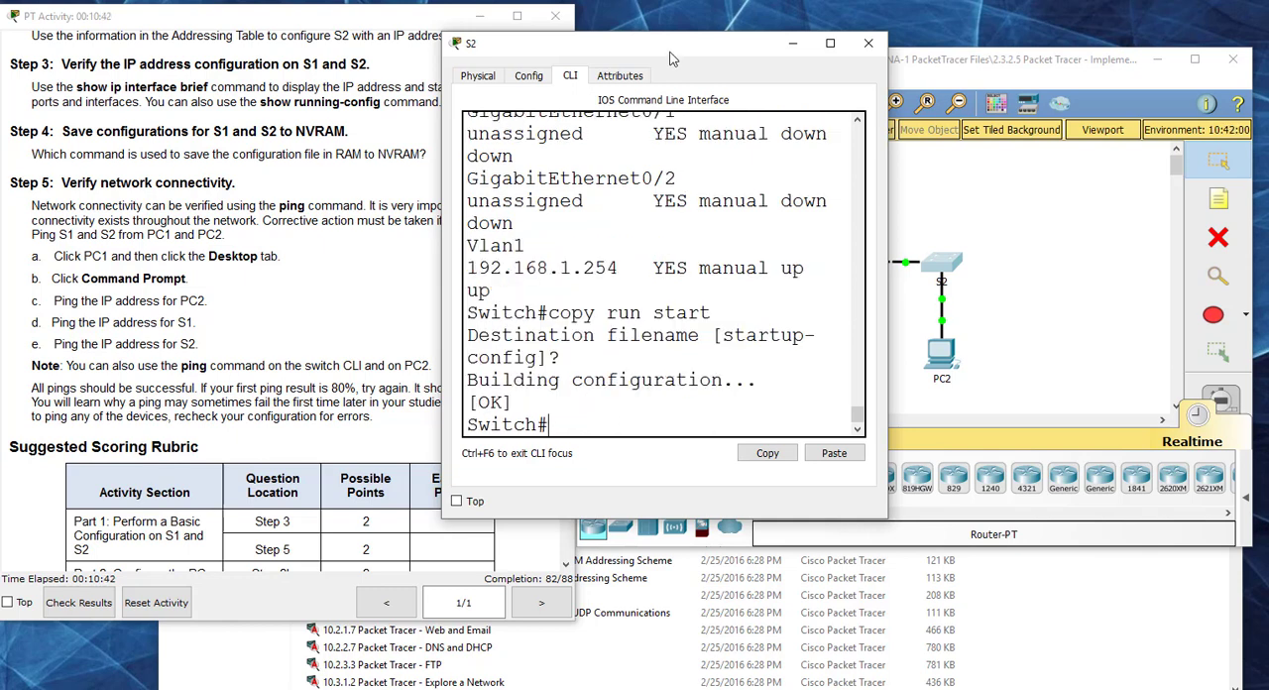
pyautogui.moveTo(669, 54); pyautogui.dragTo(884, 60)
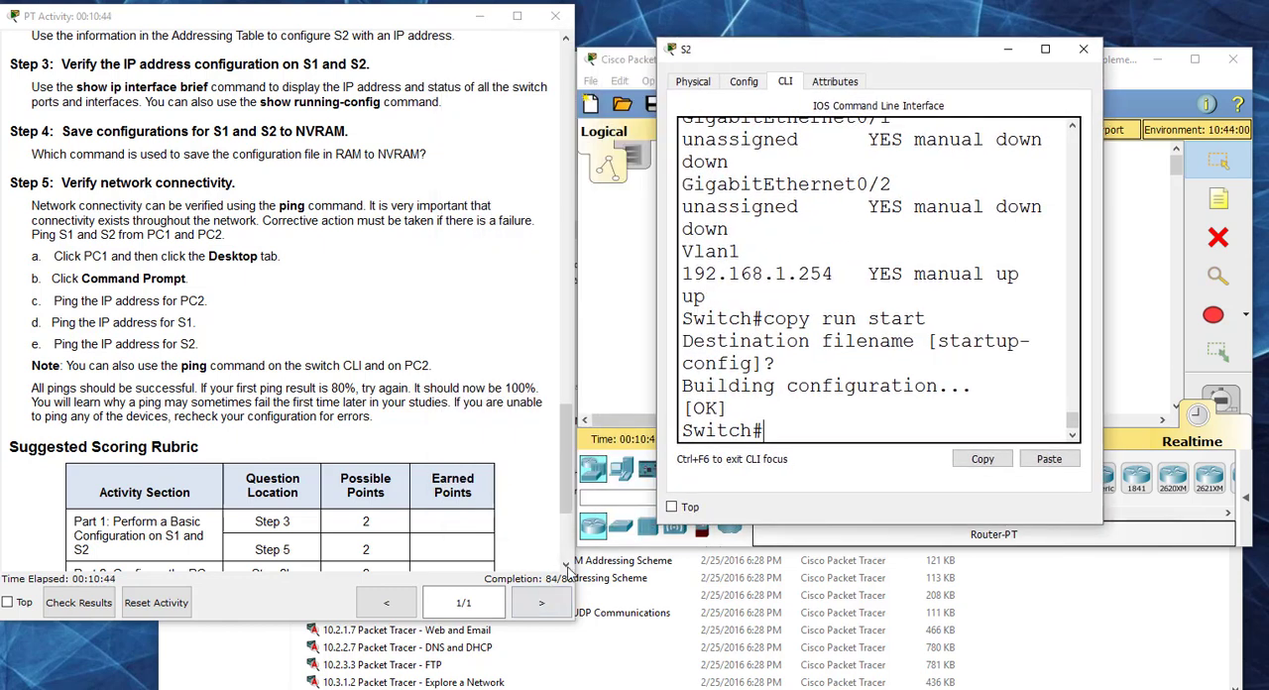
pyautogui.click(1084, 49)
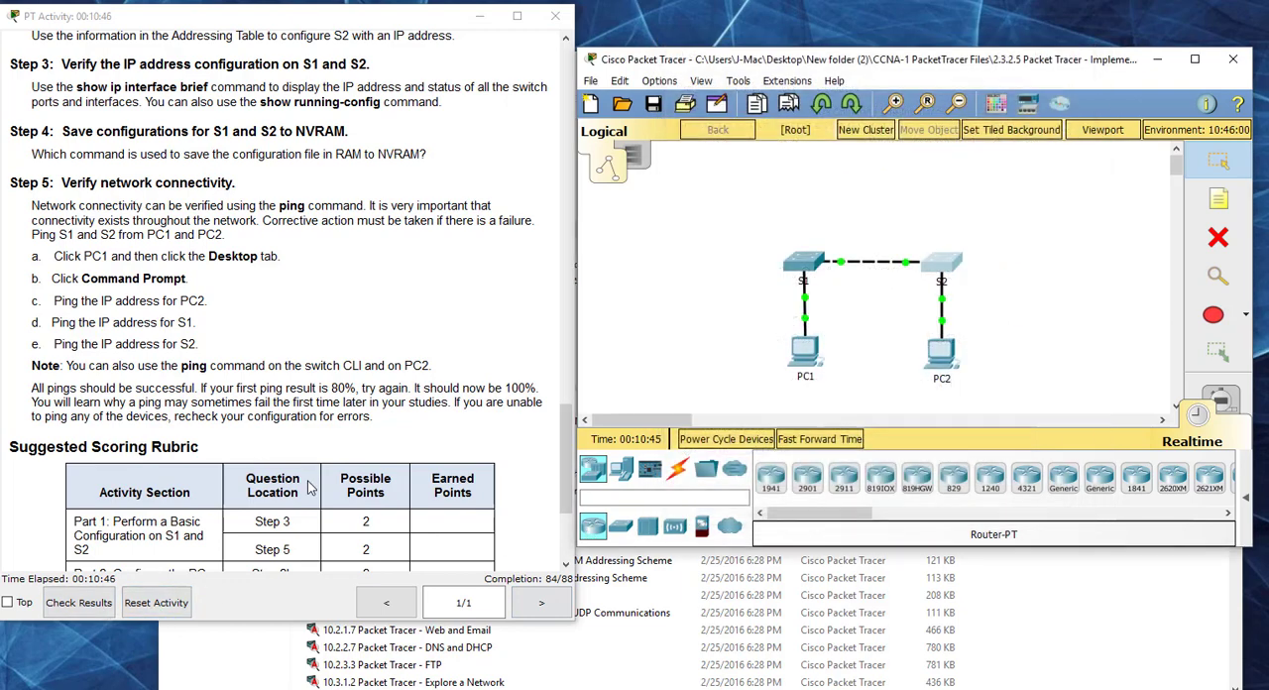
# Step: Check the activity results, examine the assessment items down to S2 for incorrect entries, and close the results
pyautogui.click(78, 602)
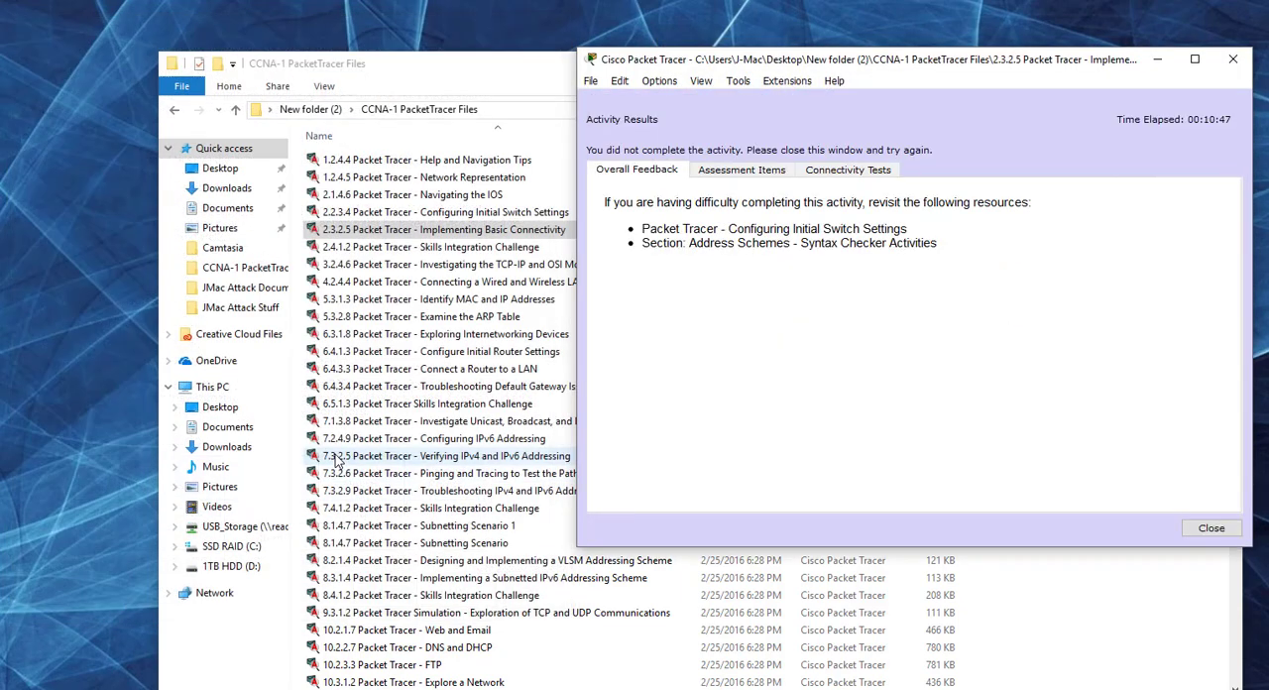
pyautogui.click(756, 173)
pyautogui.moveTo(921, 310); pyautogui.dragTo(921, 404)
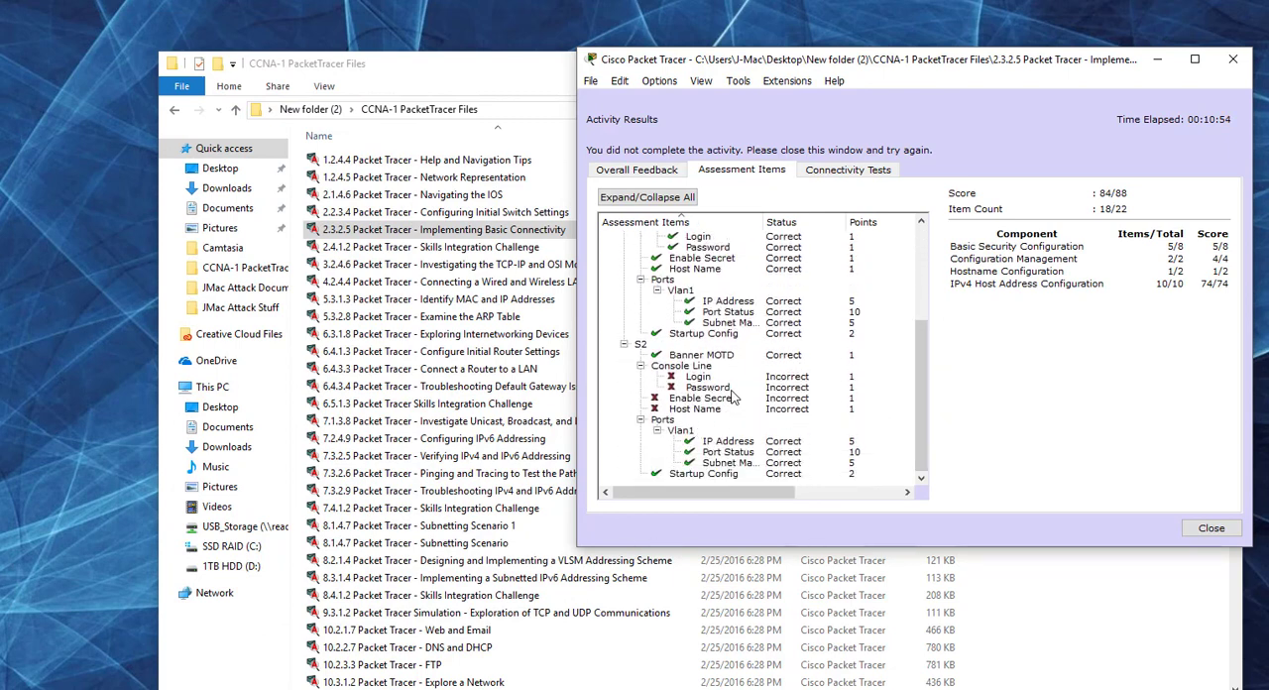
pyautogui.click(1210, 528)
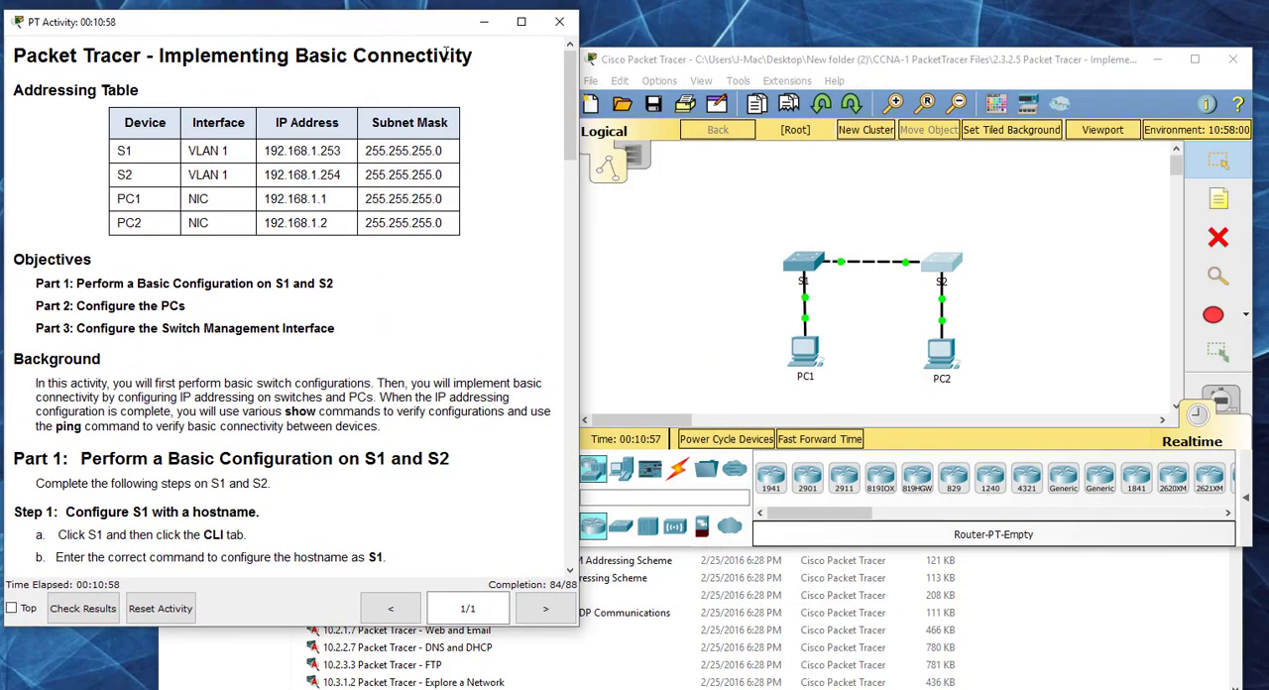
# Step: Reopen S2's CLI in a larger window, enter global configuration mode with conf t, and enter line console 0
pyautogui.click(940, 262)
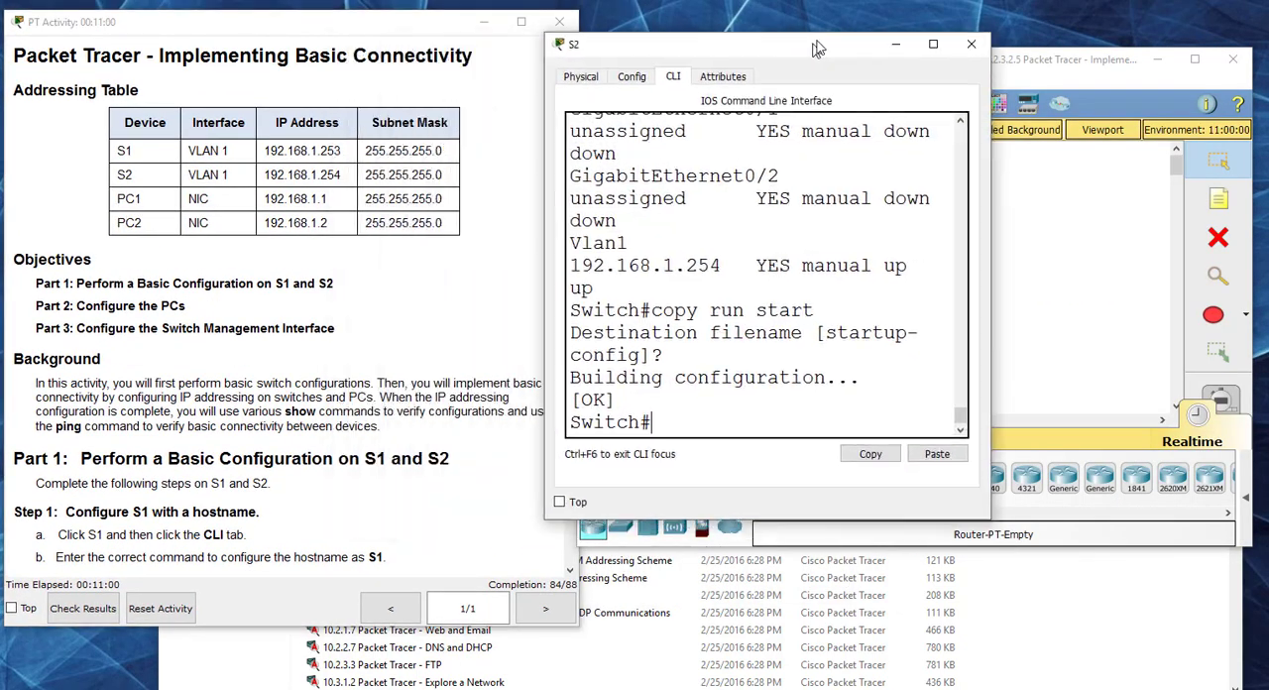
pyautogui.moveTo(1034, 504); pyautogui.dragTo(1191, 598)
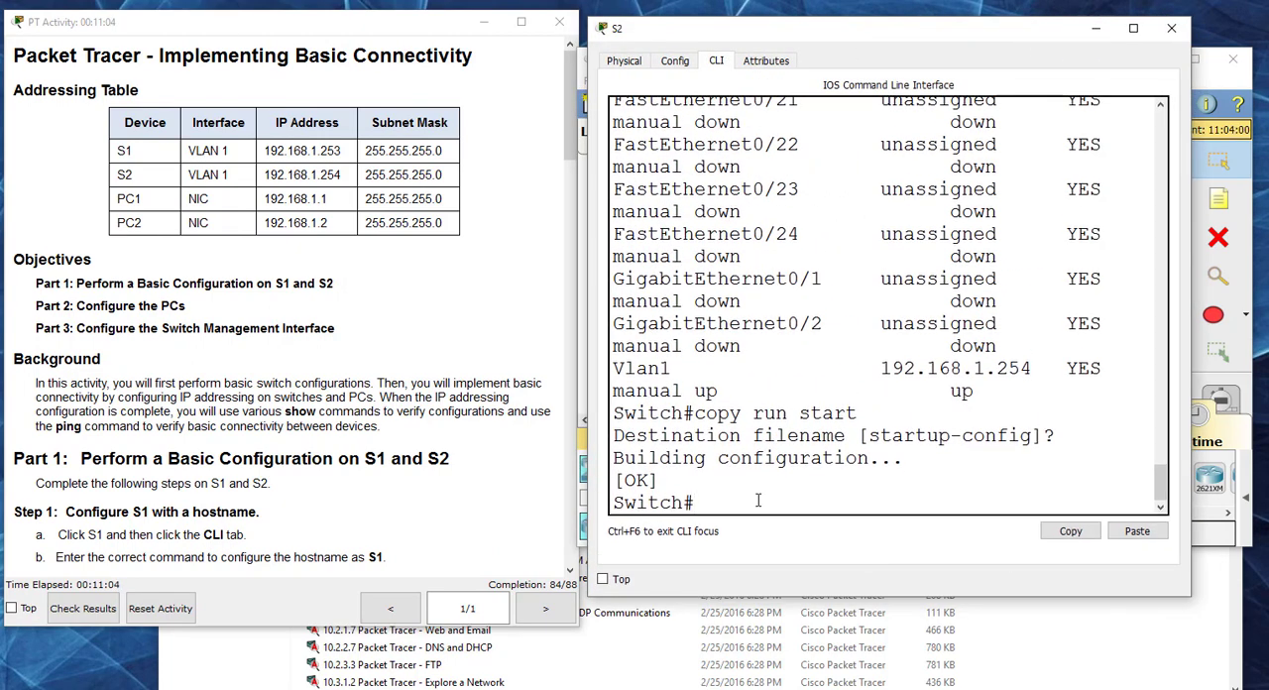
pyautogui.write('conf t')
pyautogui.press('Return')
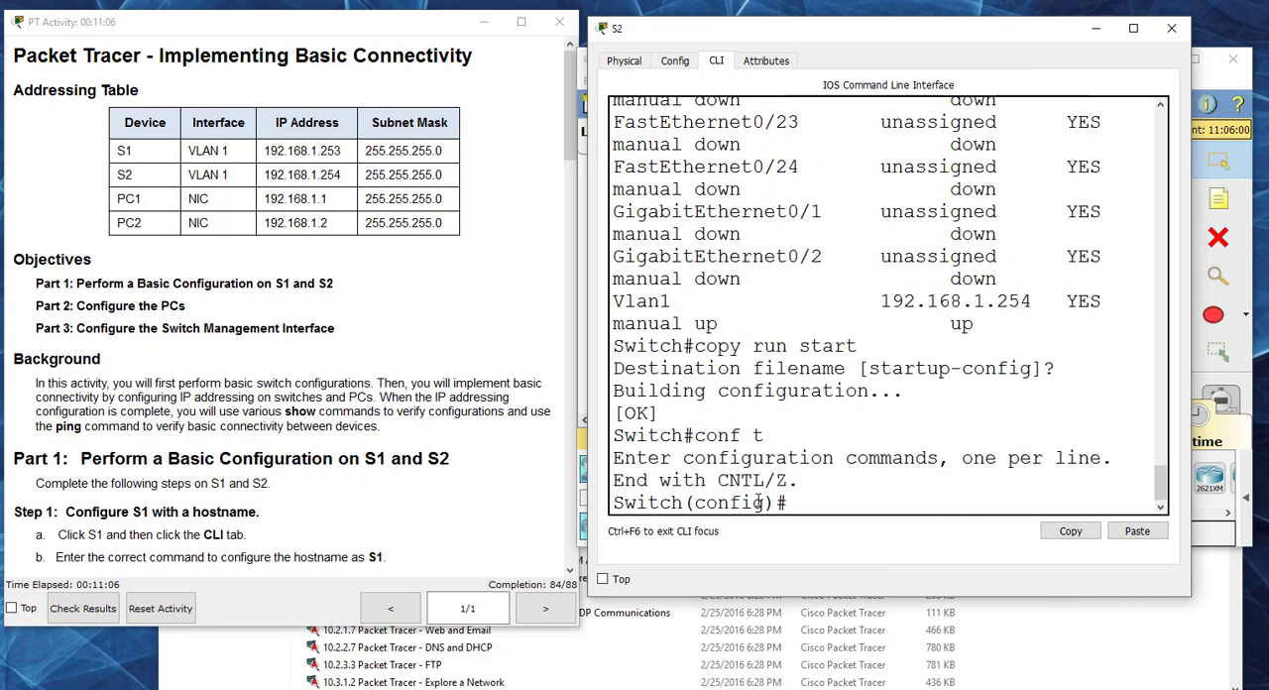
pyautogui.write('line conso')
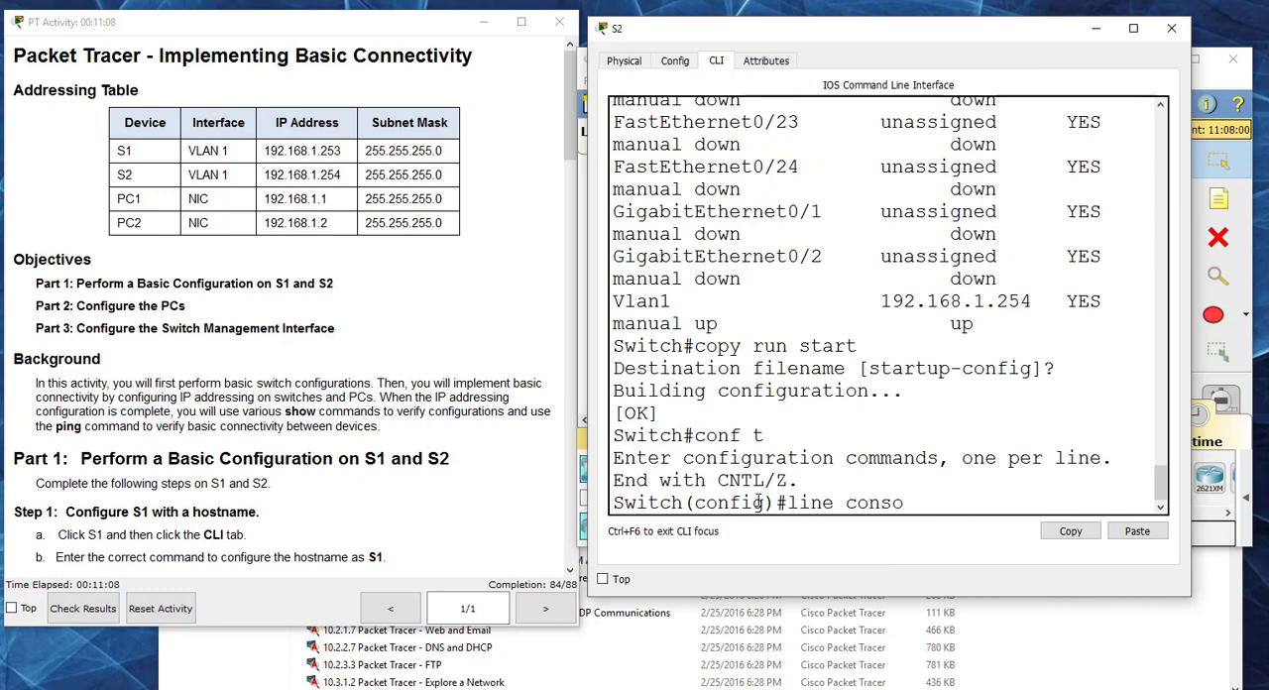
pyautogui.write('le 0')
pyautogui.press('Return')
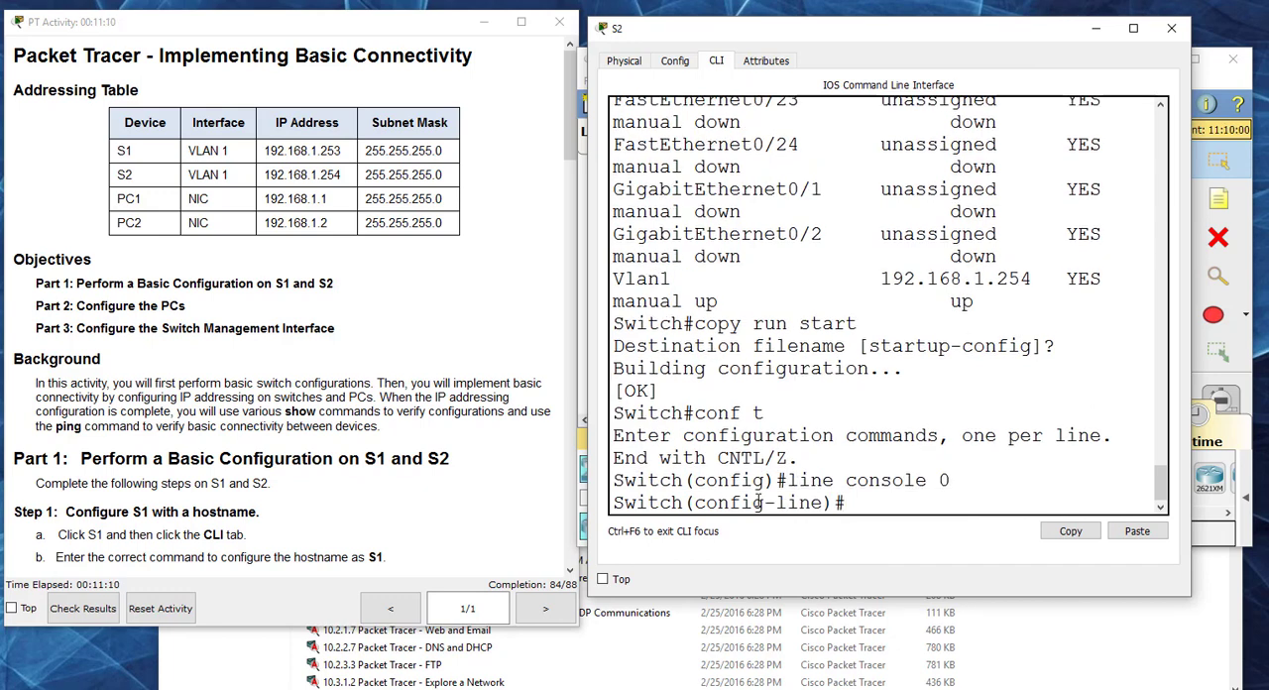
# Step: Look up the console and privileged EXEC password instructions in Part 1, and return to S2's CLI
pyautogui.click(583, 104)
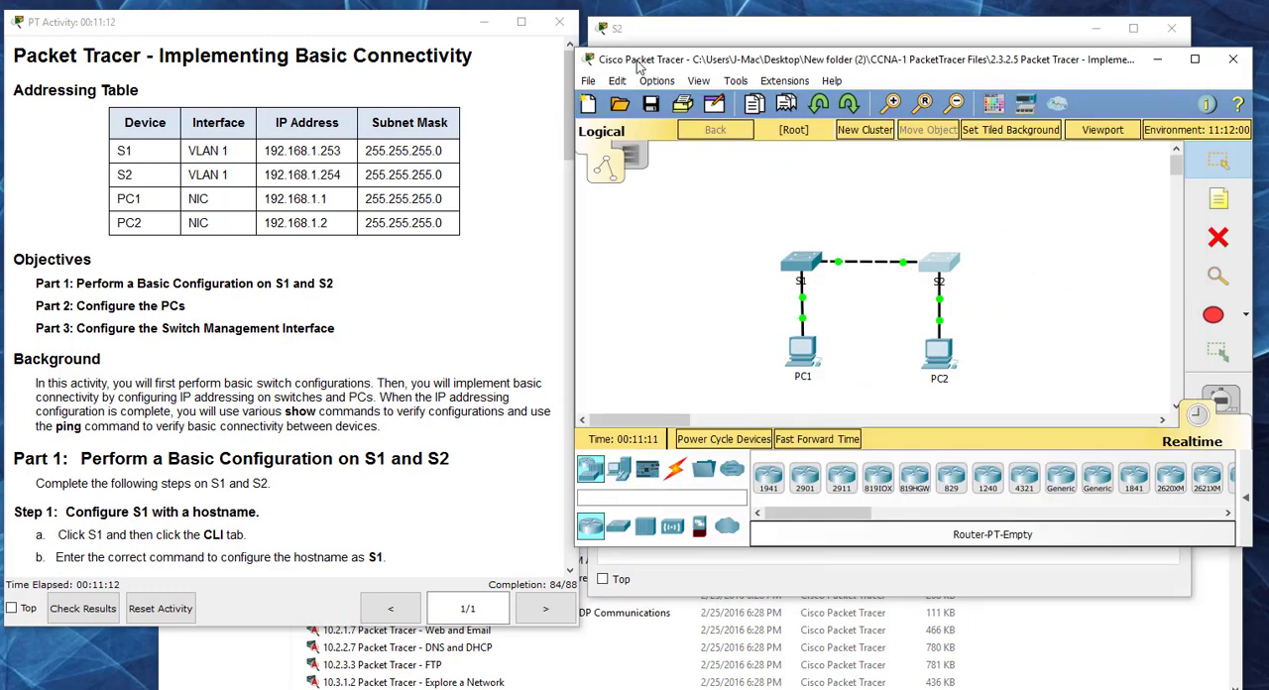
pyautogui.moveTo(640, 66); pyautogui.dragTo(652, 65)
pyautogui.moveTo(573, 78); pyautogui.dragTo(574, 173)
pyautogui.click(704, 40)
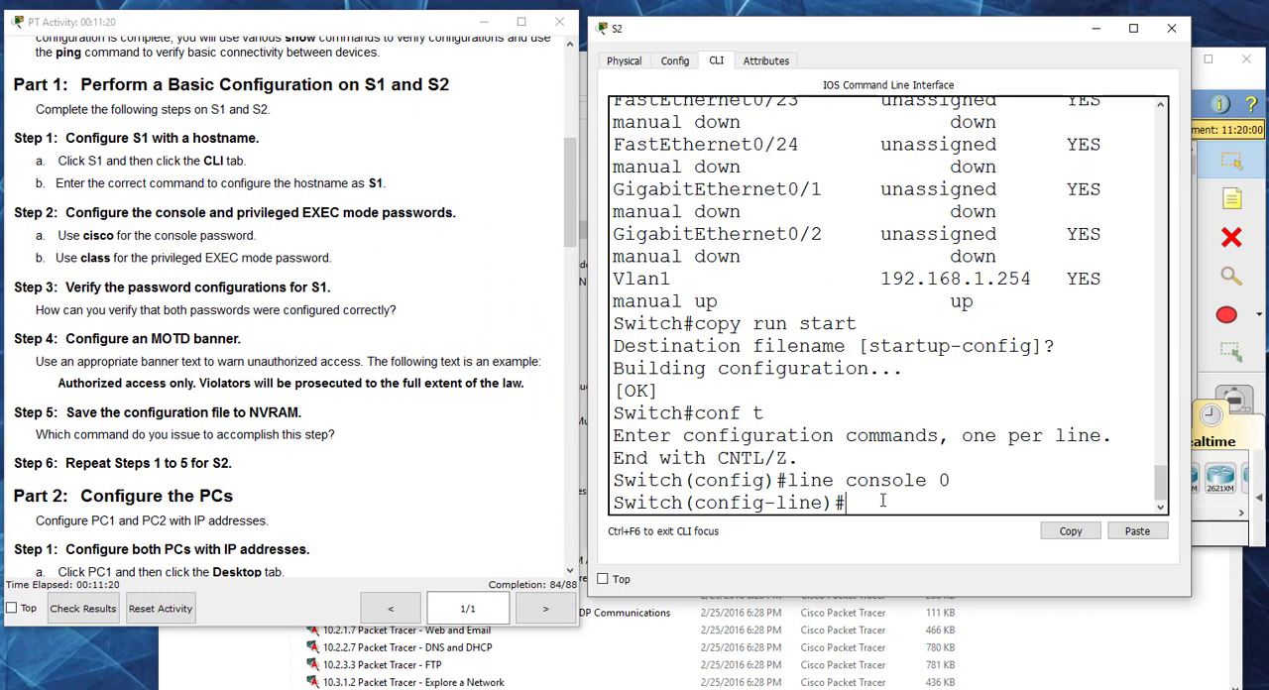
# Step: Set the console line password on S2 as given in the instructions, enable login, and exit line configuration mode
pyautogui.write('password c')
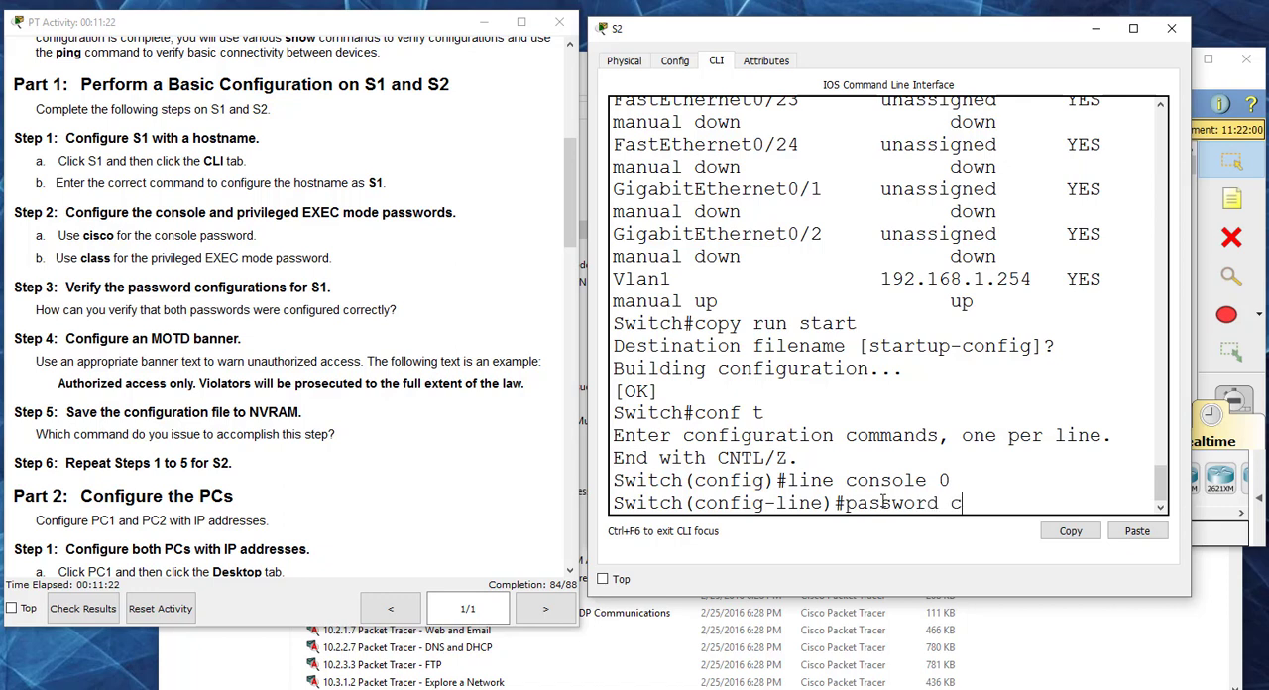
pyautogui.write('isco')
pyautogui.press('Return')
pyautogui.write('lo')
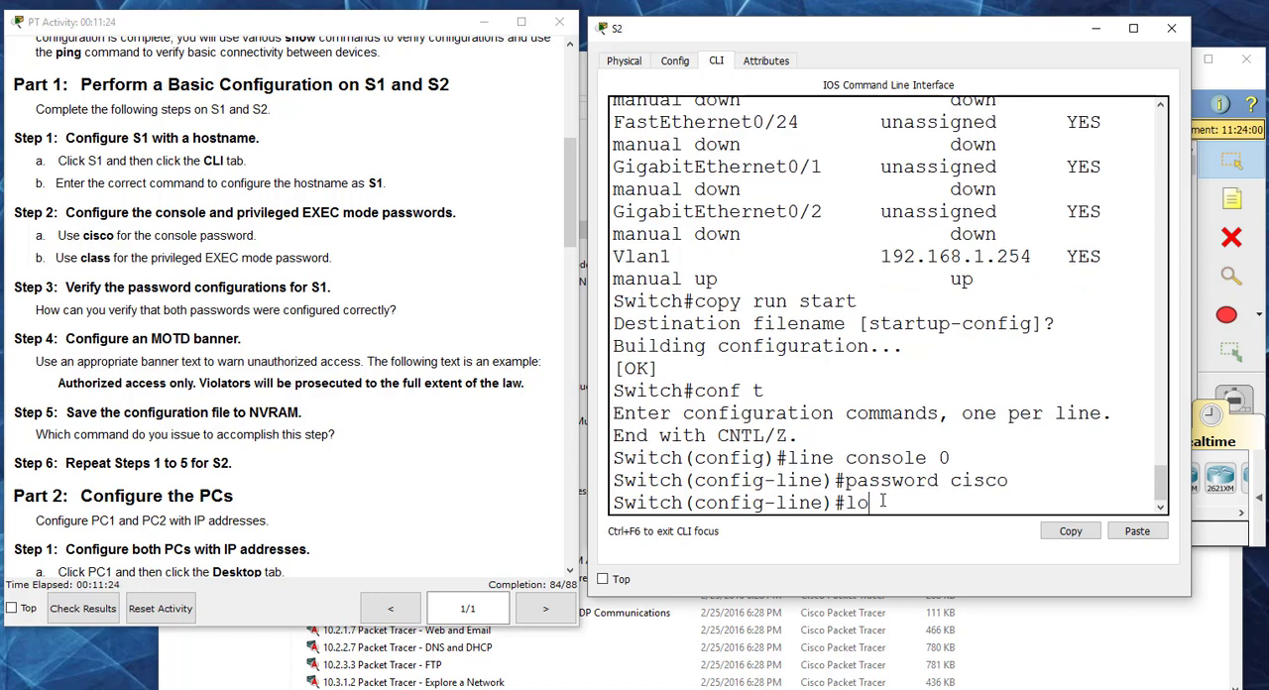
pyautogui.write('gin')
pyautogui.press('Return')
pyautogui.write('exit')
pyautogui.press('Return')
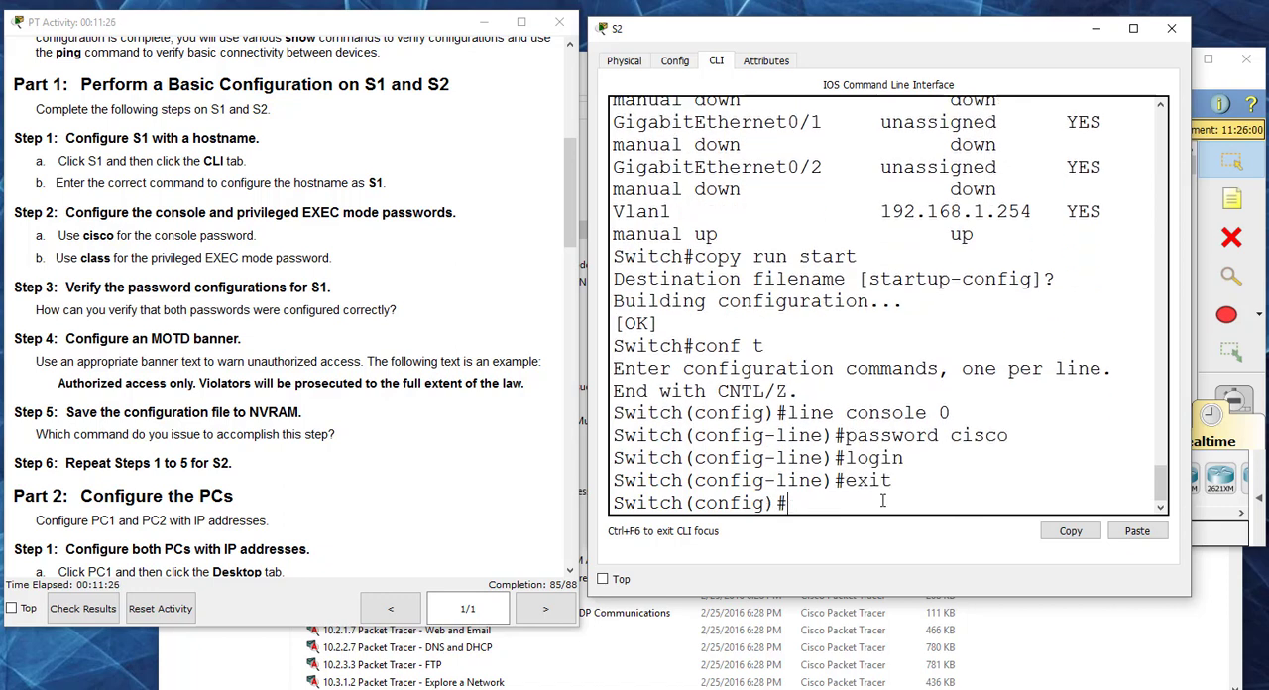
# Step: Set S2's privileged EXEC password with the enable secret command, using the password given in the instructions
pyautogui.write('enable serc')
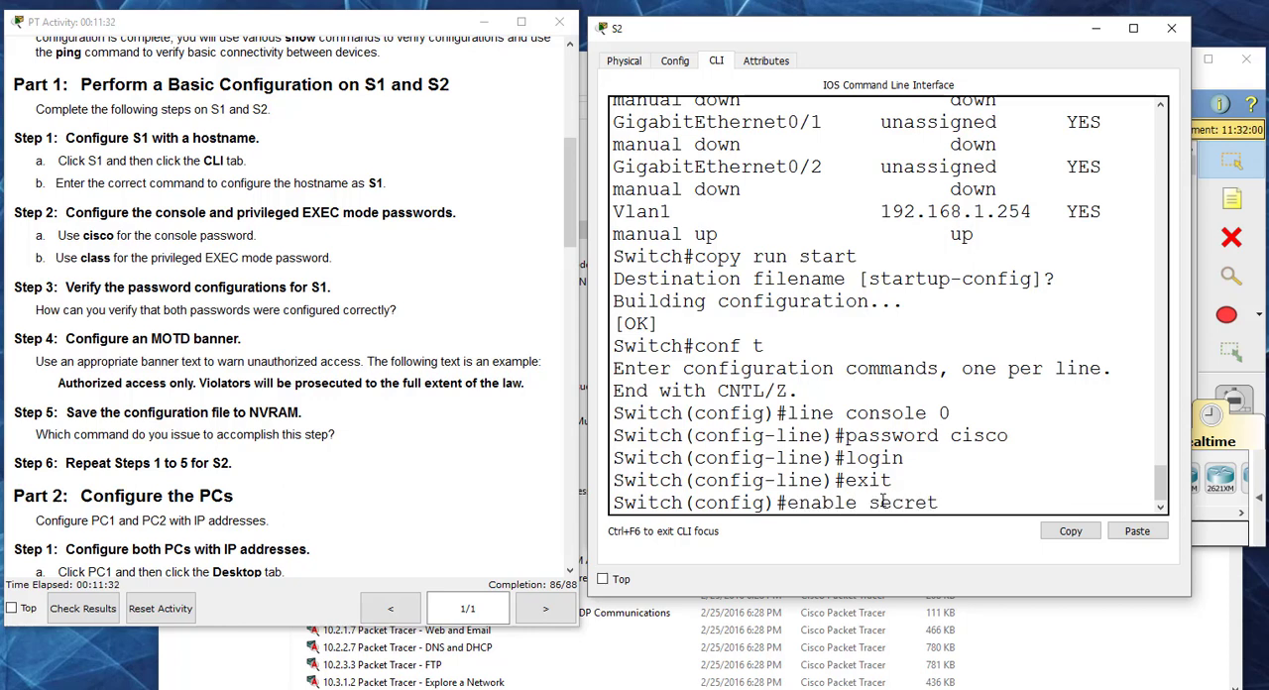
pyautogui.write('et class')
pyautogui.press('Return')
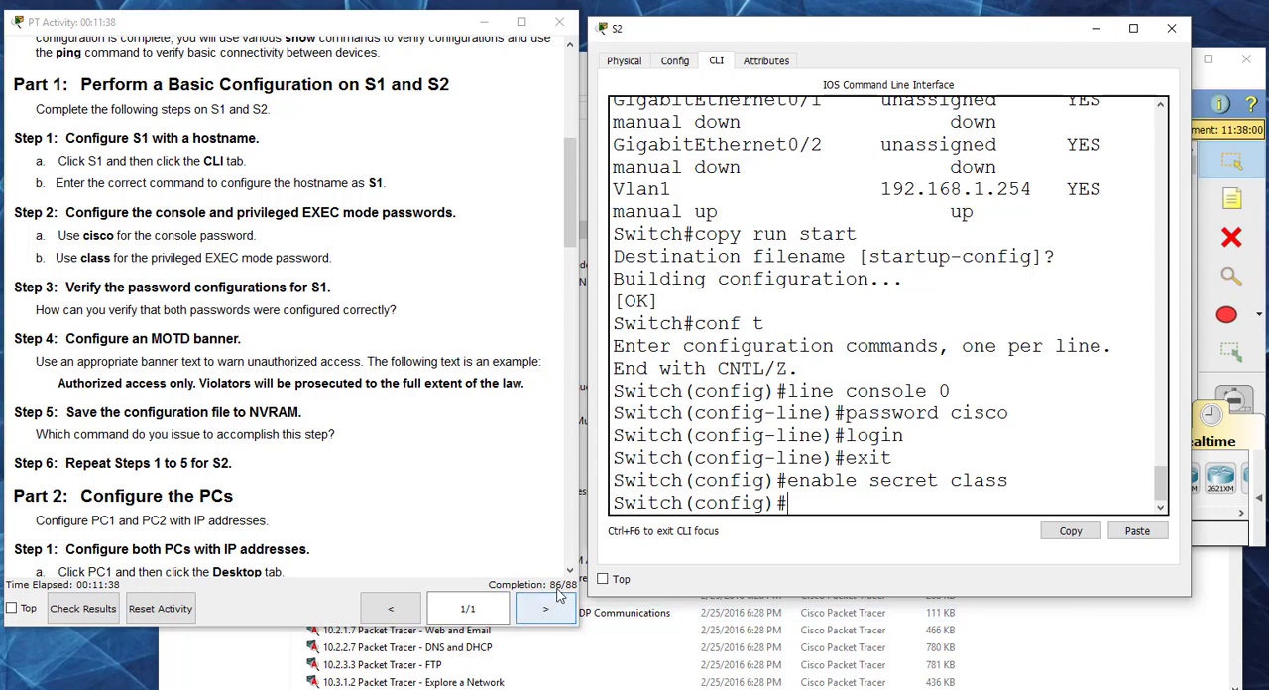
# Step: Recheck the activity results and examine S2's assessment items for any remaining incorrect entry
pyautogui.click(82, 608)
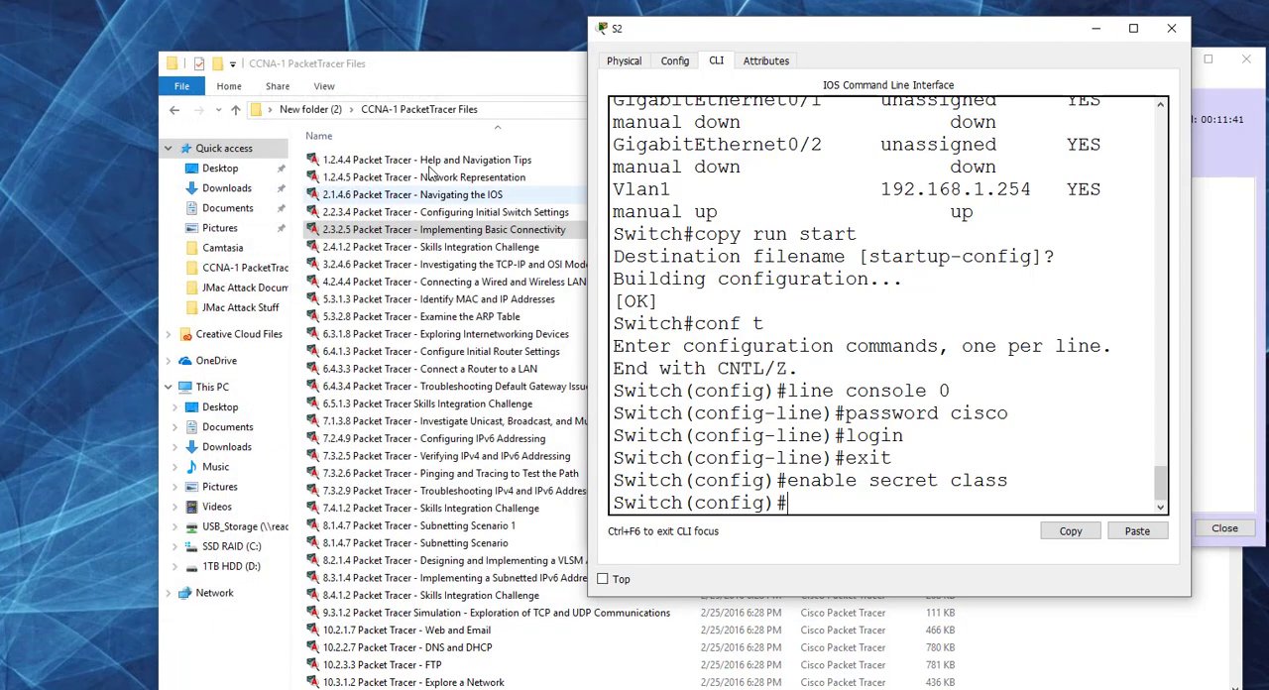
pyautogui.click(1235, 95)
pyautogui.click(750, 170)
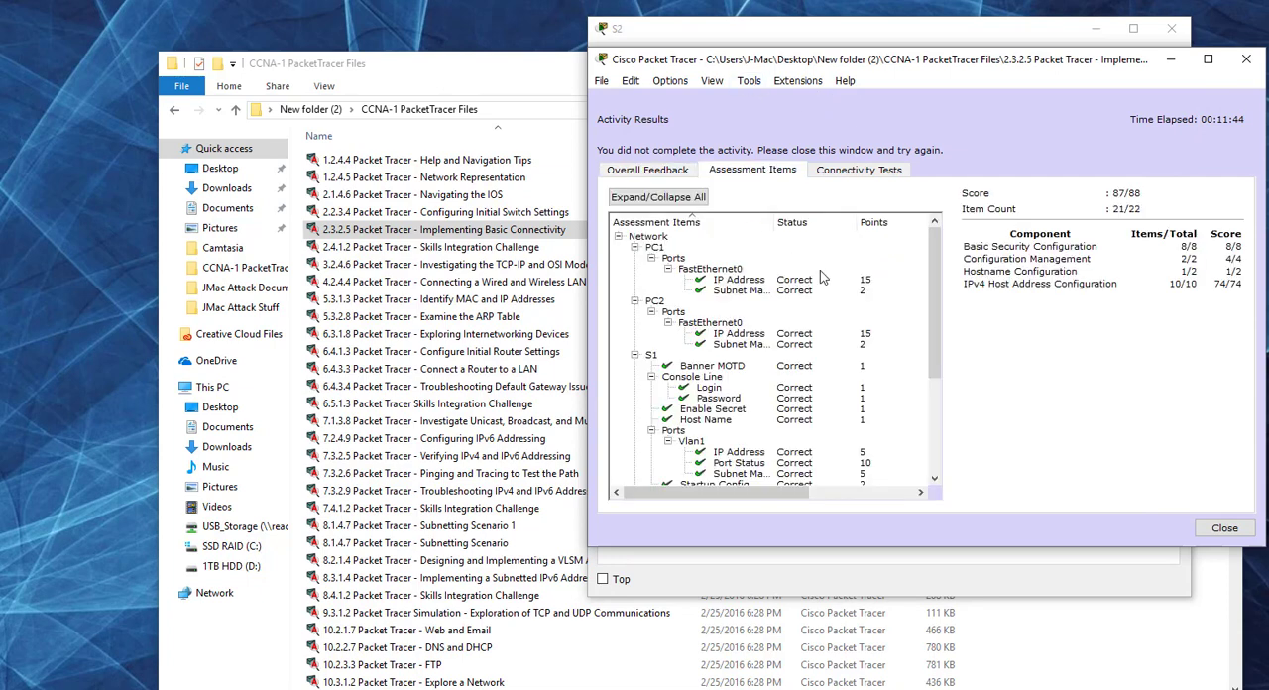
pyautogui.moveTo(932, 269); pyautogui.dragTo(933, 364)
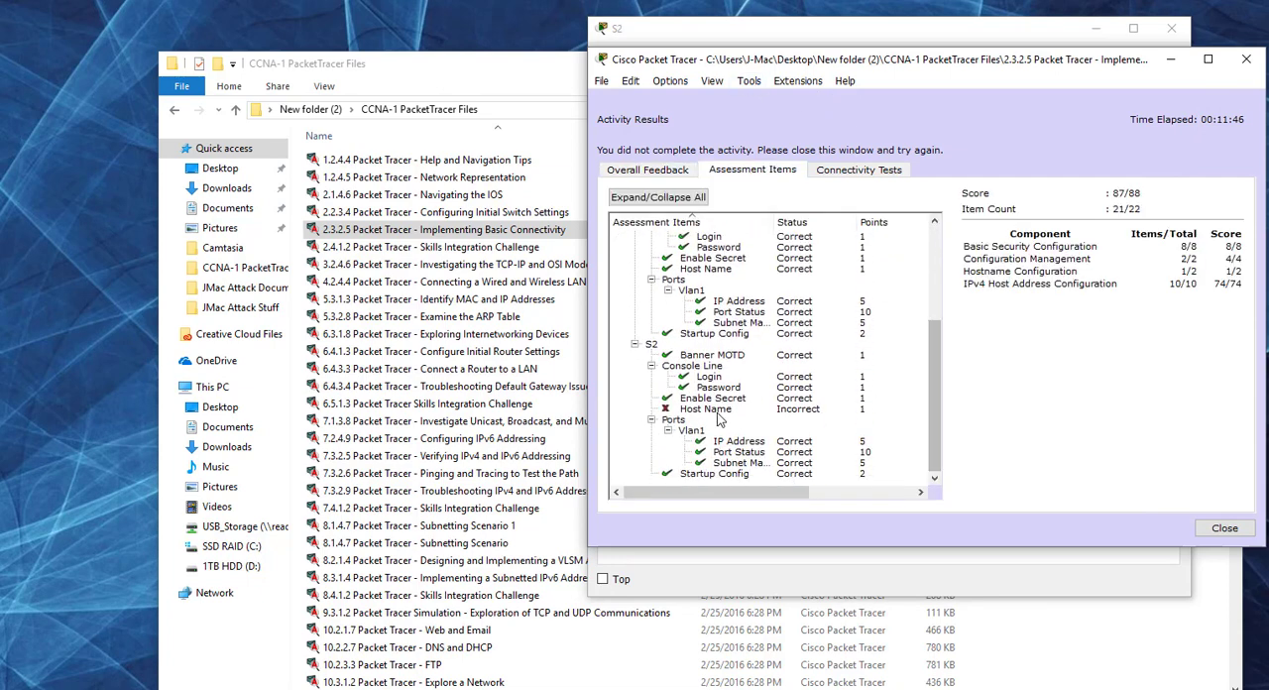
# Step: Close the activity results, return to S2's CLI, and set the switch's hostname to S2
pyautogui.click(1225, 528)
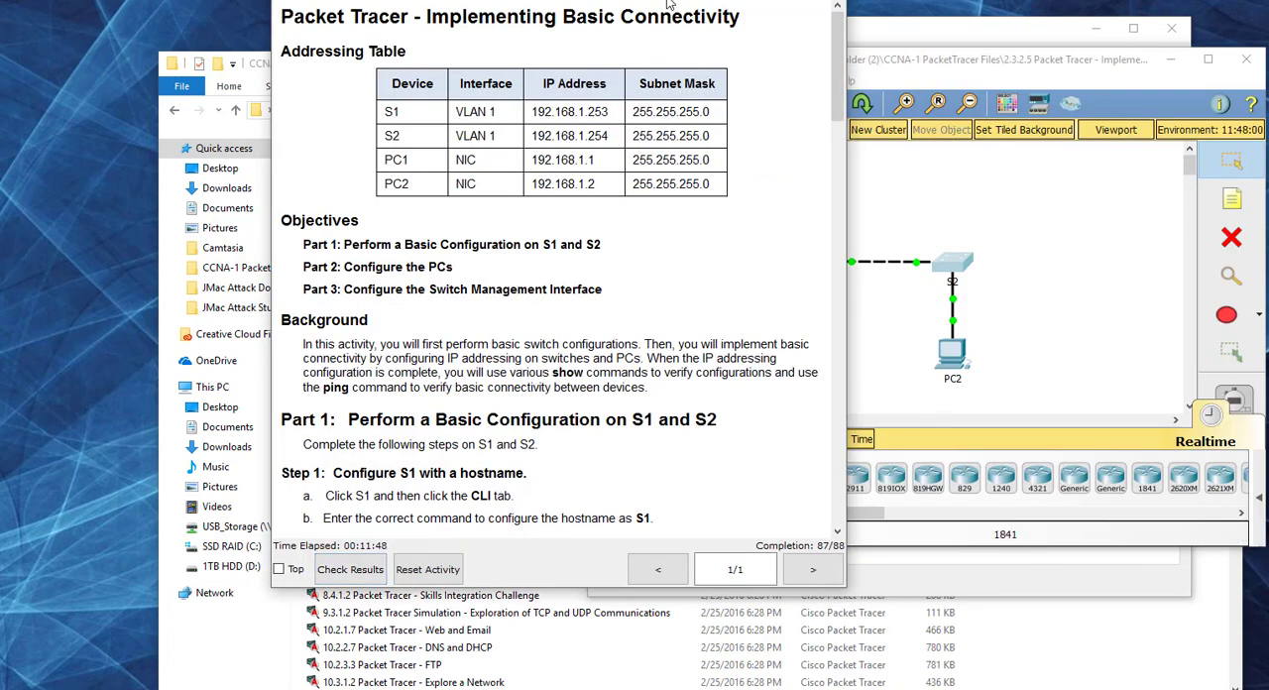
pyautogui.moveTo(669, 5); pyautogui.dragTo(411, 55)
pyautogui.click(952, 264)
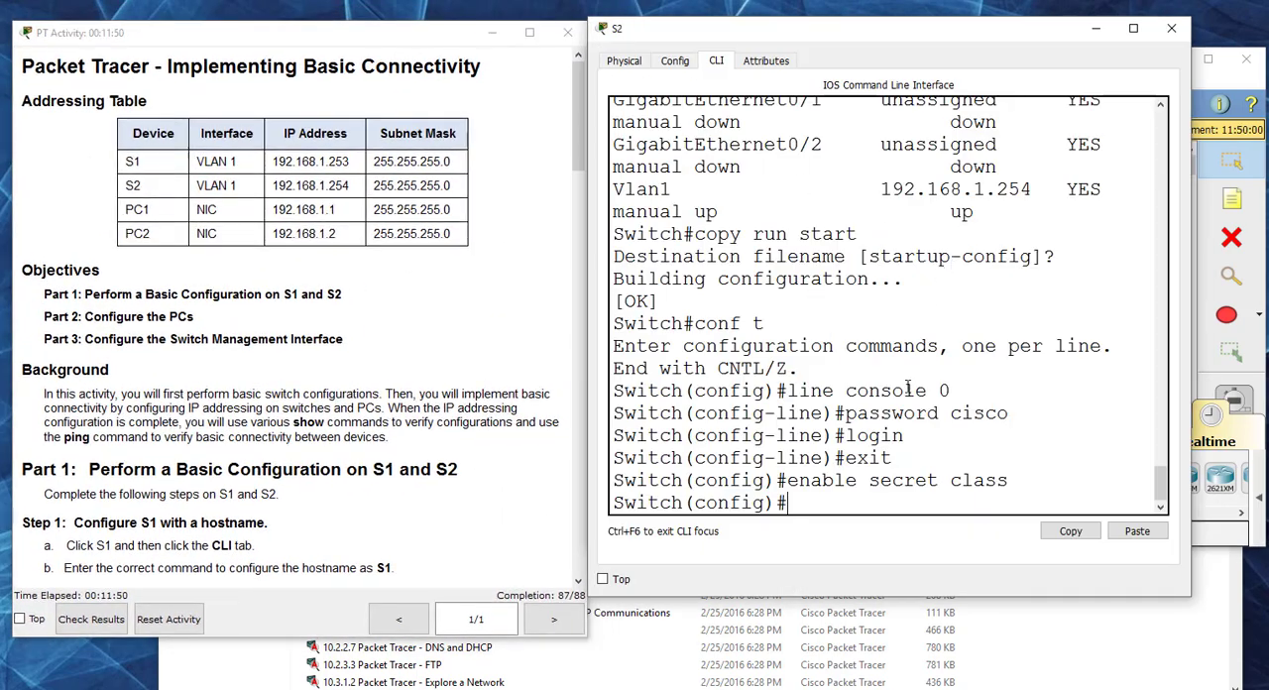
pyautogui.write('hostname S')
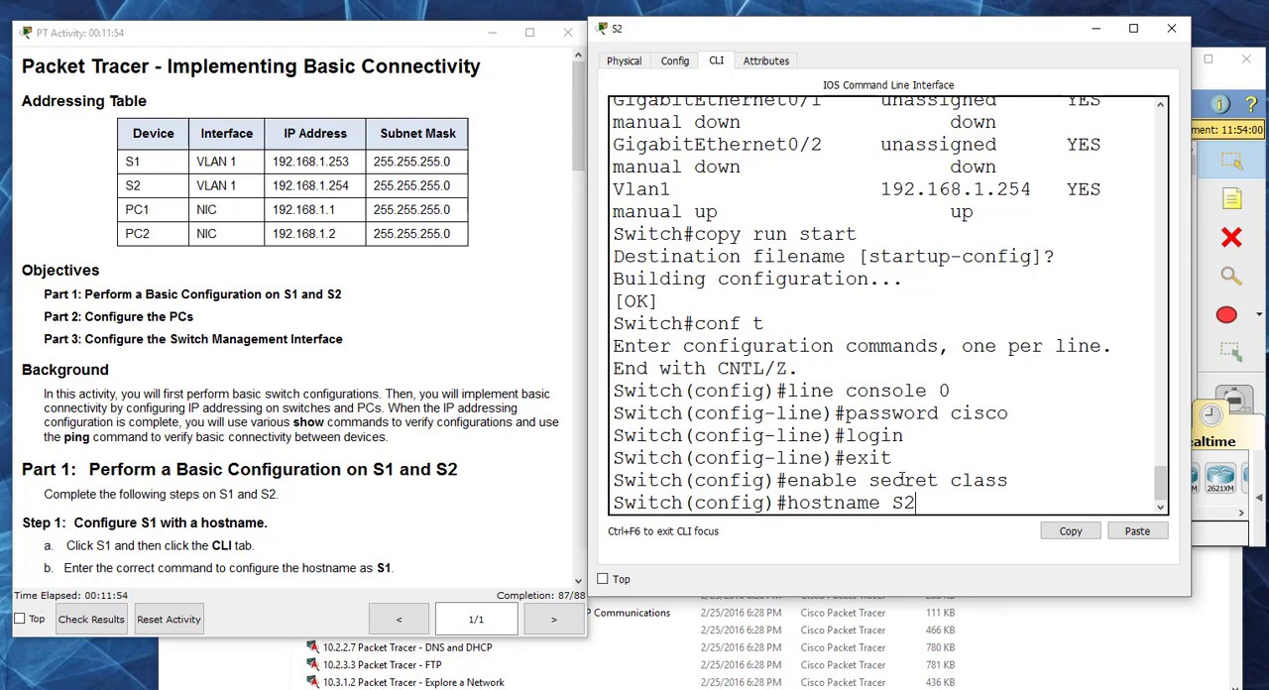
pyautogui.write('2')
pyautogui.press('Return')
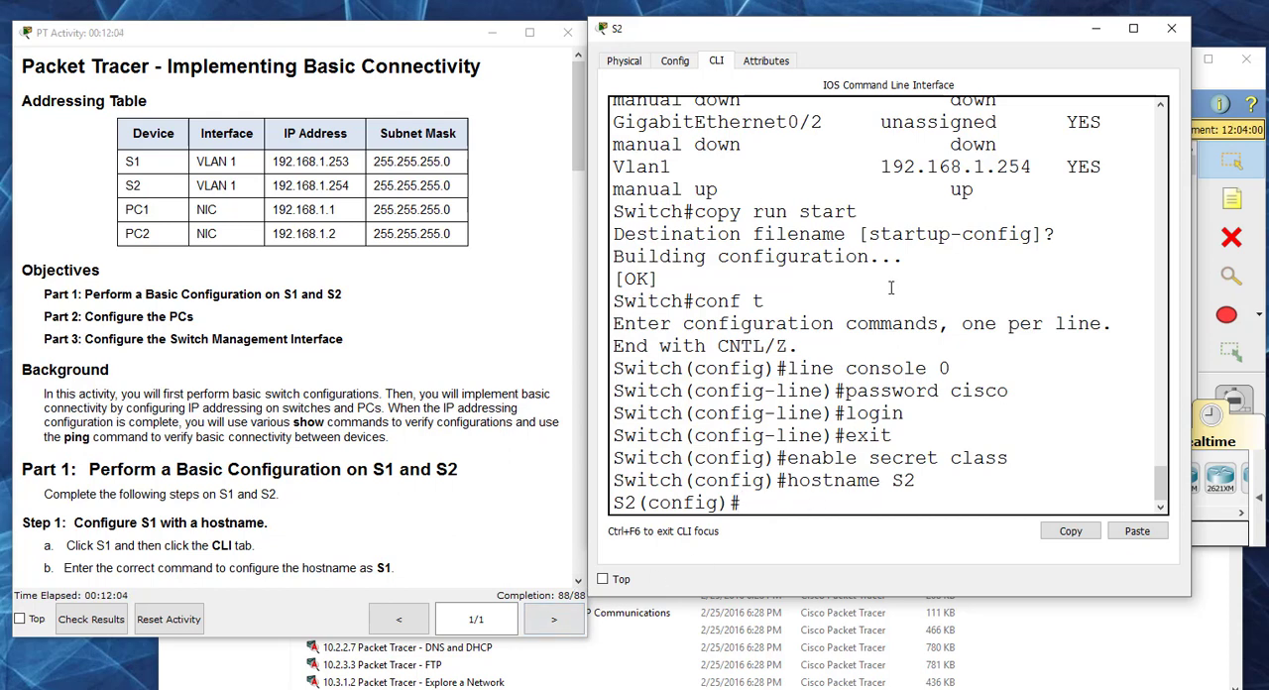
# Step: Close S2's window and the instructions, and exit the Implementing Basic Connectivity activity without saving
pyautogui.click(1172, 28)
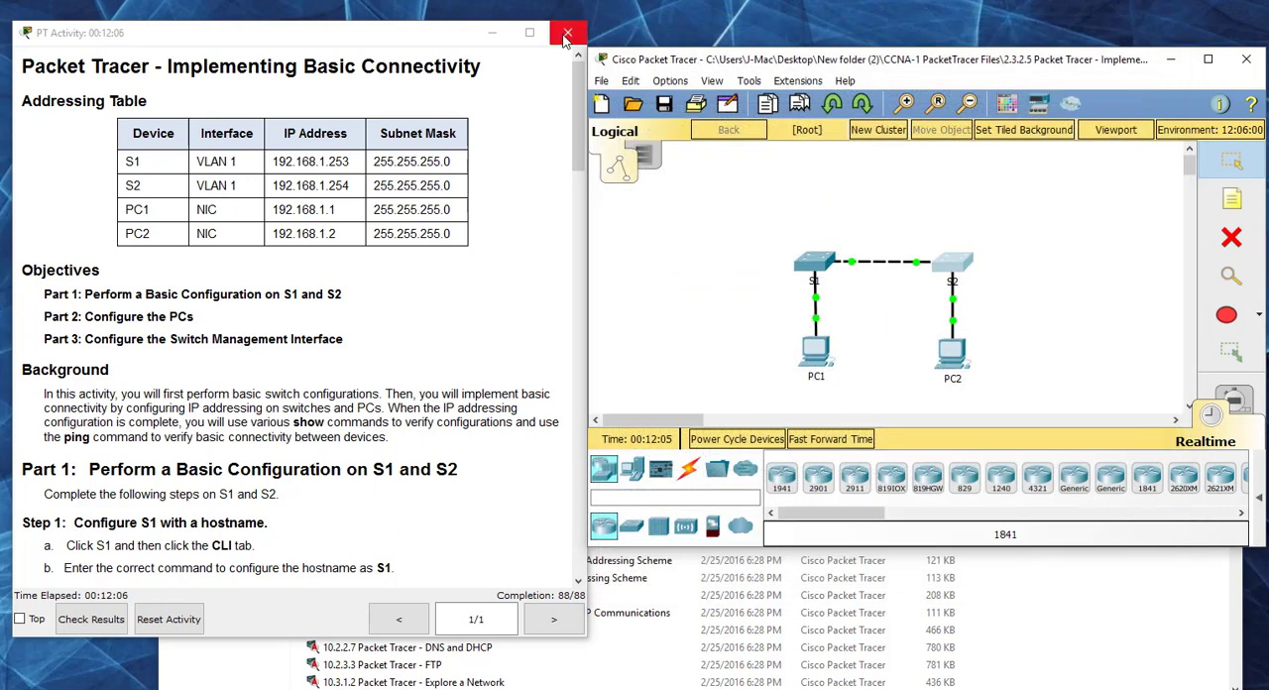
pyautogui.click(567, 35)
pyautogui.click(1246, 59)
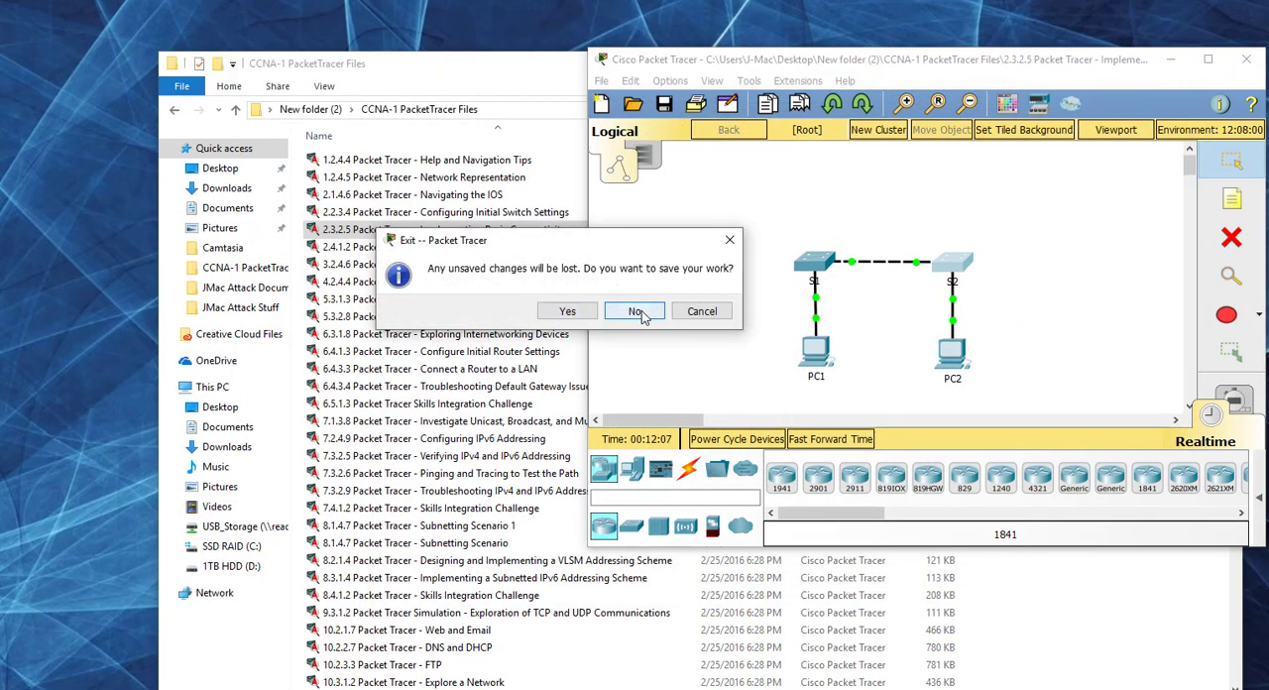
pyautogui.click(639, 313)
# Step: Open the file 2.4.1.2 Packet Tracer - Skills Integration Challenge and dismiss the user profile dialog
pyautogui.press('Down')
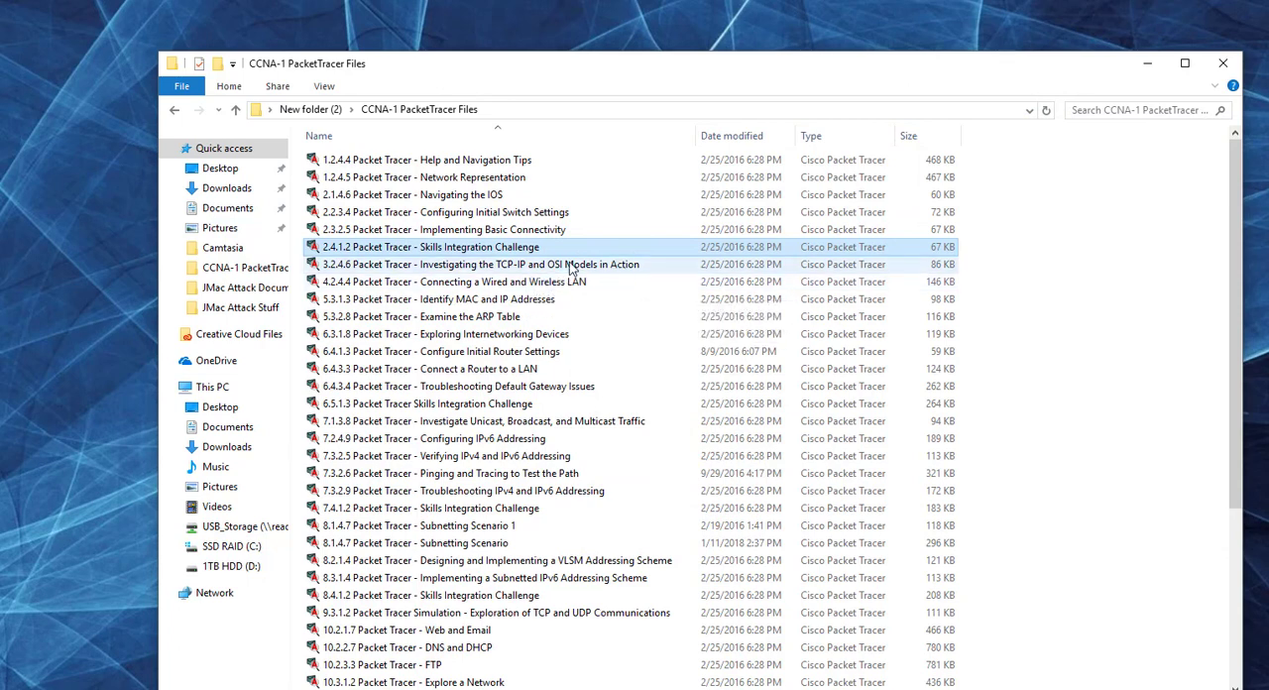
pyautogui.doubleClick(498, 250)
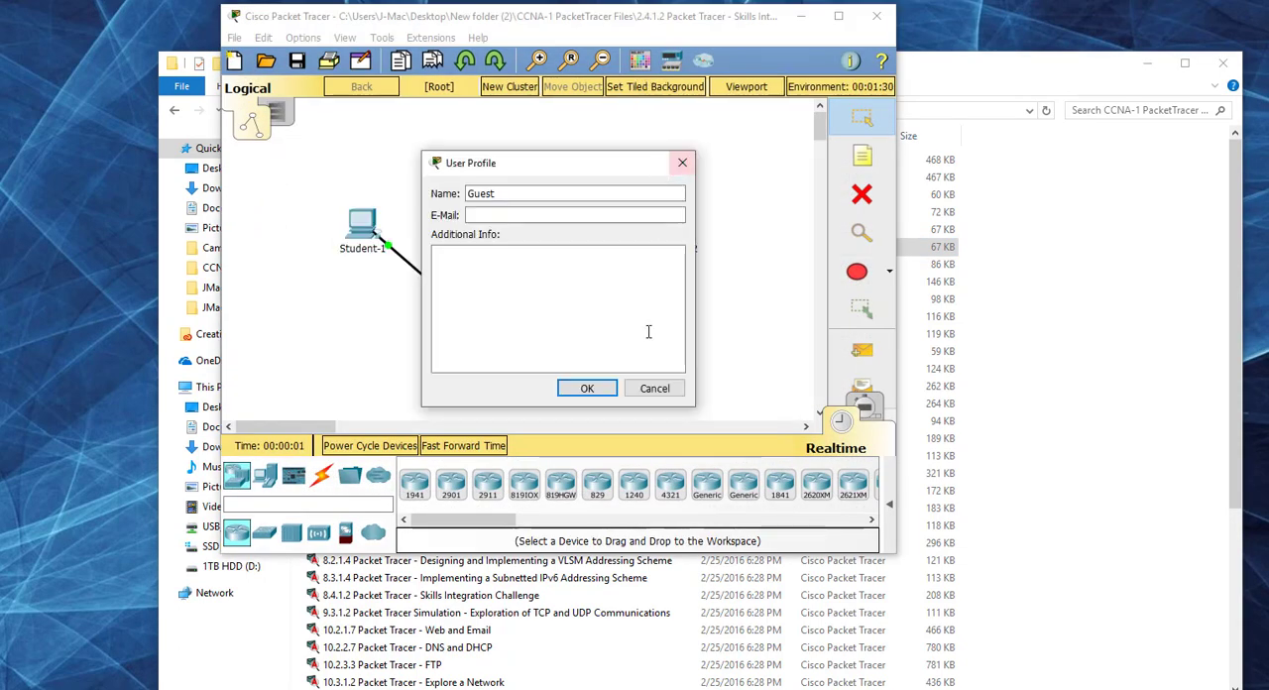
pyautogui.click(655, 389)
# Step: Arrange the workspace and activity instructions side by side, and enlarge the instructions window to show more of the text
pyautogui.moveTo(612, 22); pyautogui.dragTo(957, 68)
pyautogui.moveTo(517, 160); pyautogui.dragTo(196, 63)
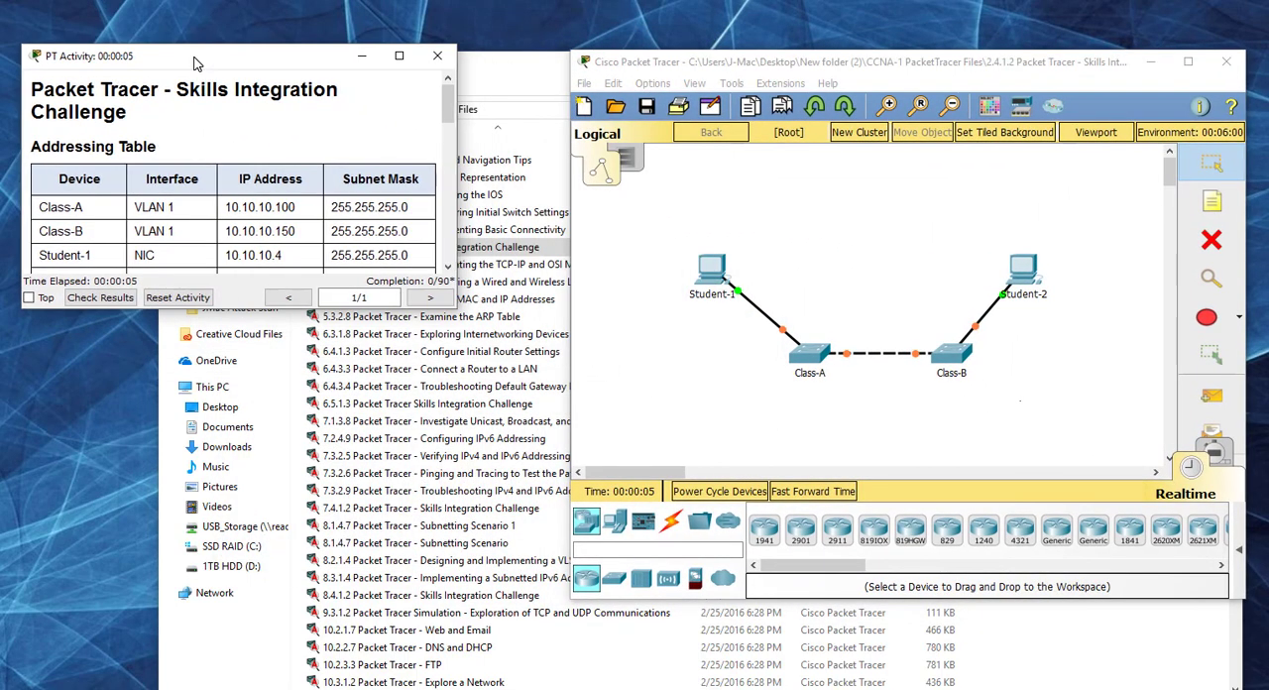
pyautogui.moveTo(455, 306); pyautogui.dragTo(592, 640)
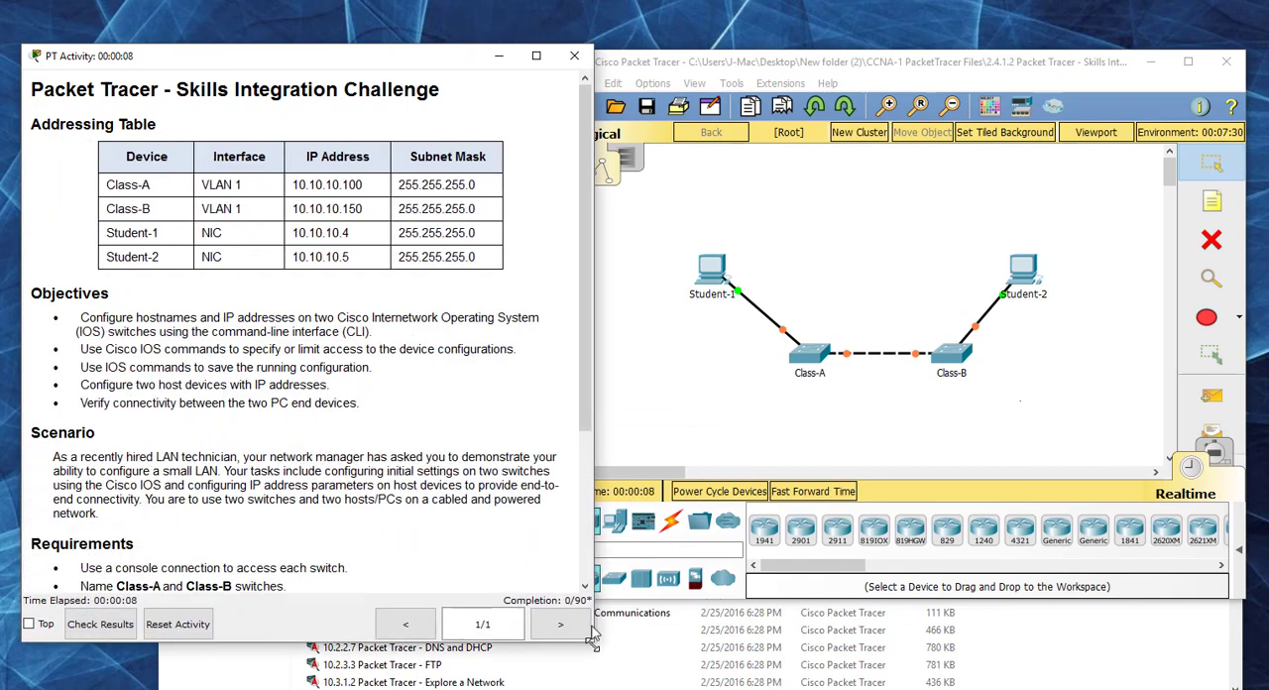
pyautogui.moveTo(353, 58); pyautogui.dragTo(342, 32)
# Step: Examine the challenge's requirements line by line, from switch names and passwords to connectivity verification, and return to the Addressing Table
pyautogui.scroll(-5, 426, 238)
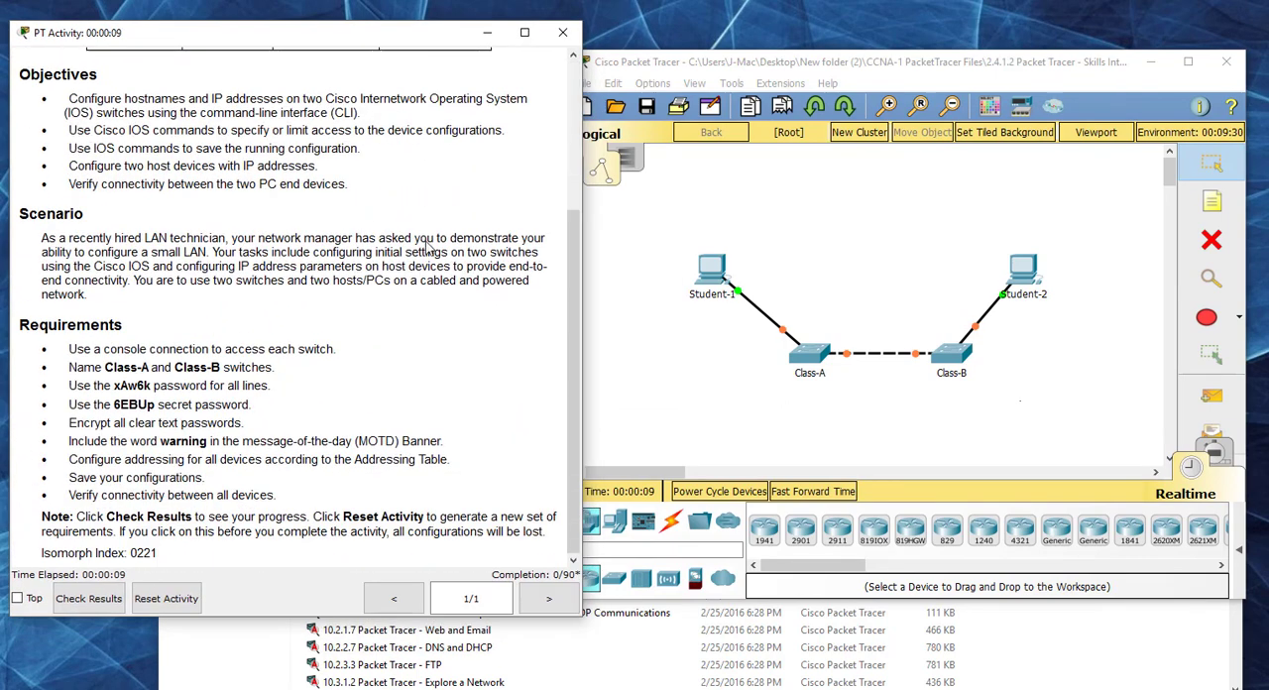
pyautogui.tripleClick(129, 375)
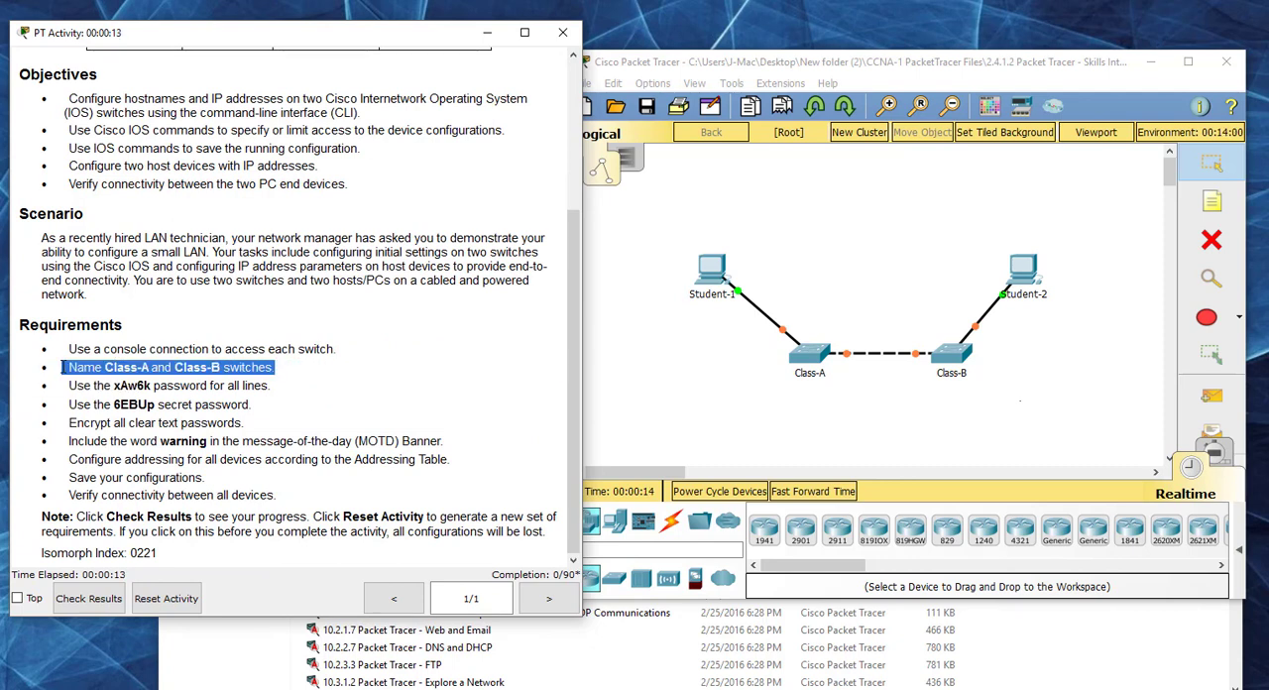
pyautogui.moveTo(269, 384); pyautogui.dragTo(71, 388)
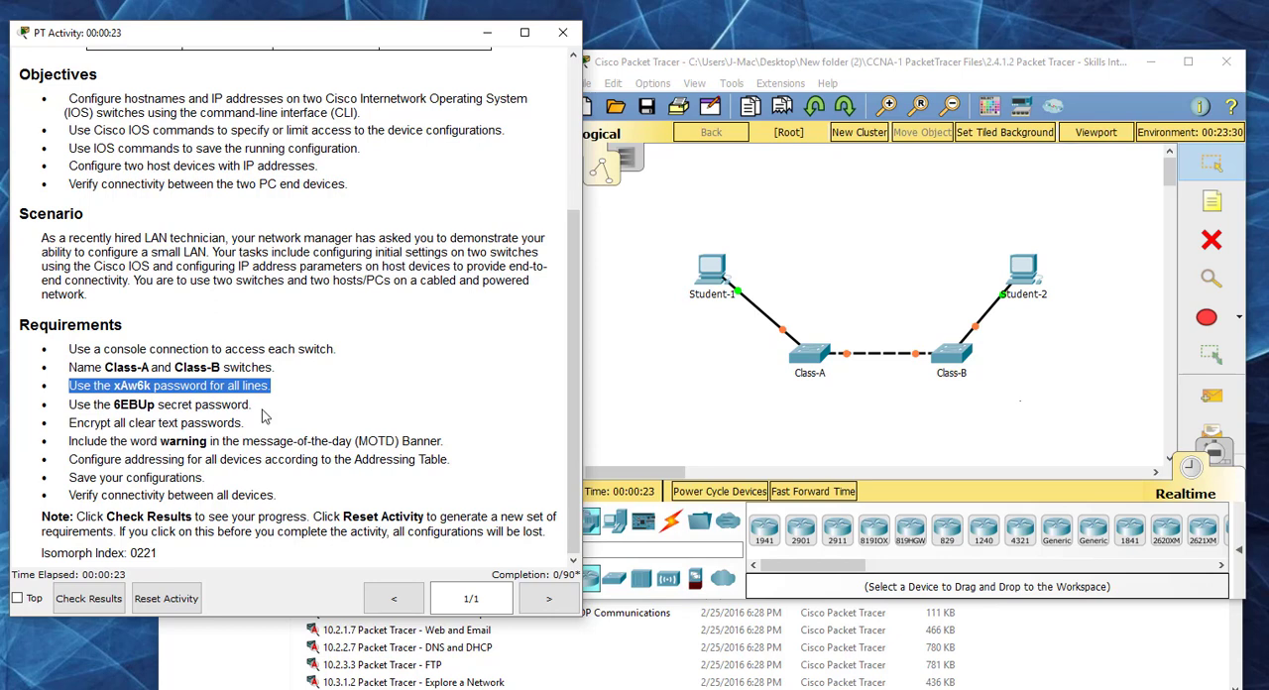
pyautogui.moveTo(262, 409); pyautogui.dragTo(69, 407)
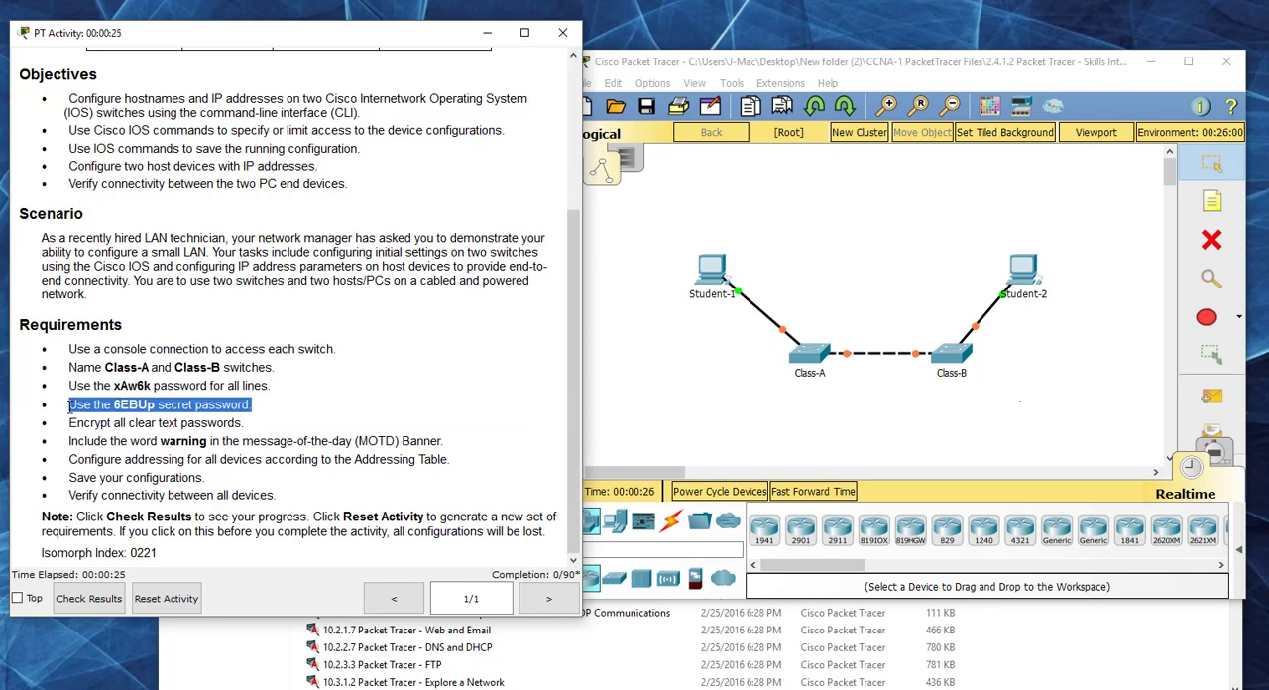
pyautogui.moveTo(245, 423); pyautogui.dragTo(71, 423)
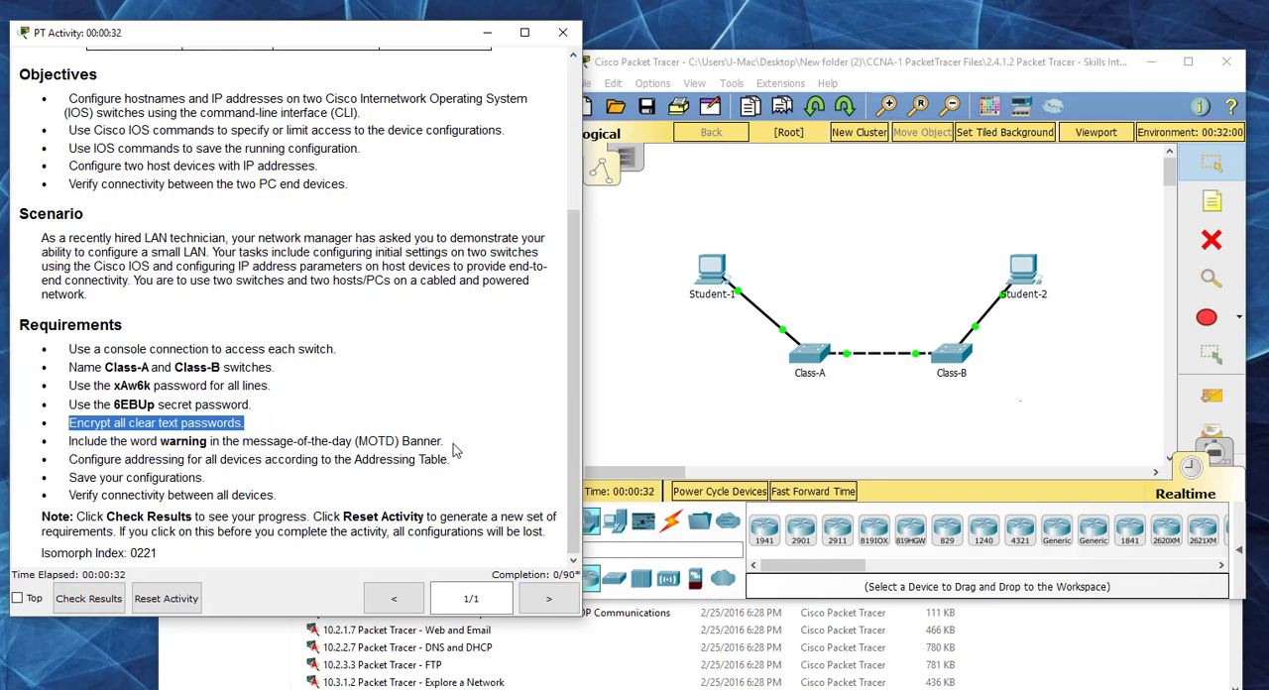
pyautogui.moveTo(448, 442); pyautogui.dragTo(69, 443)
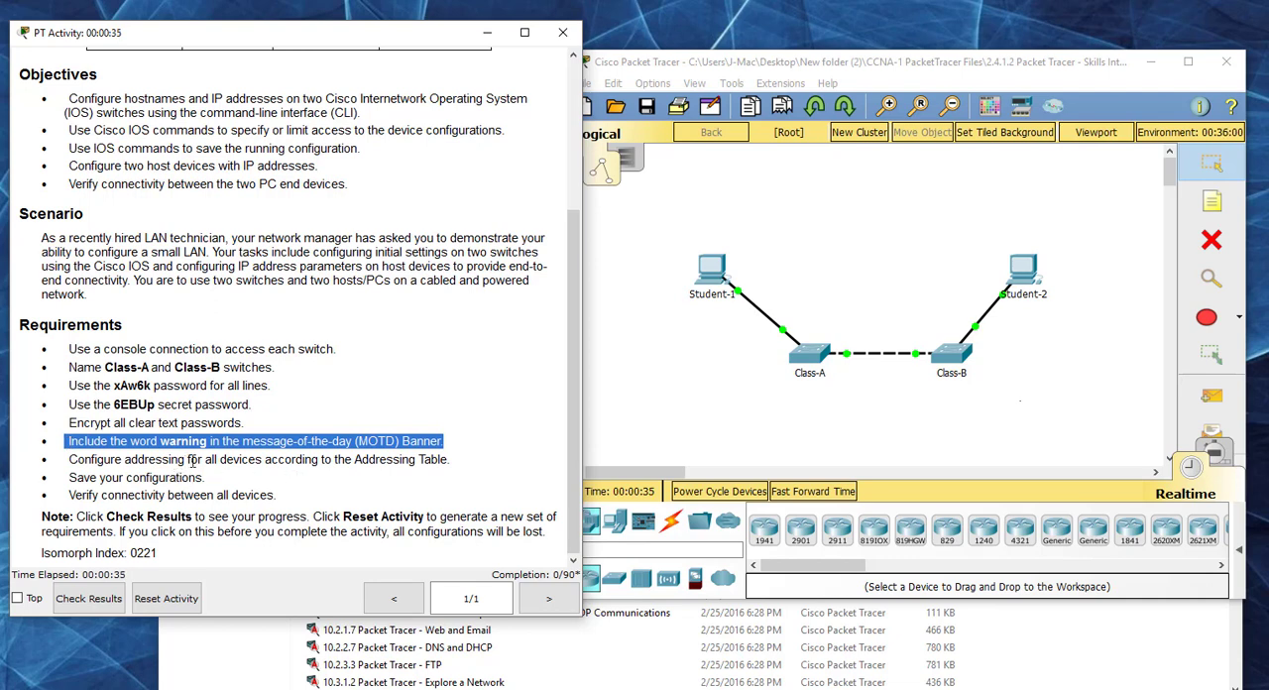
pyautogui.moveTo(451, 459); pyautogui.dragTo(64, 460)
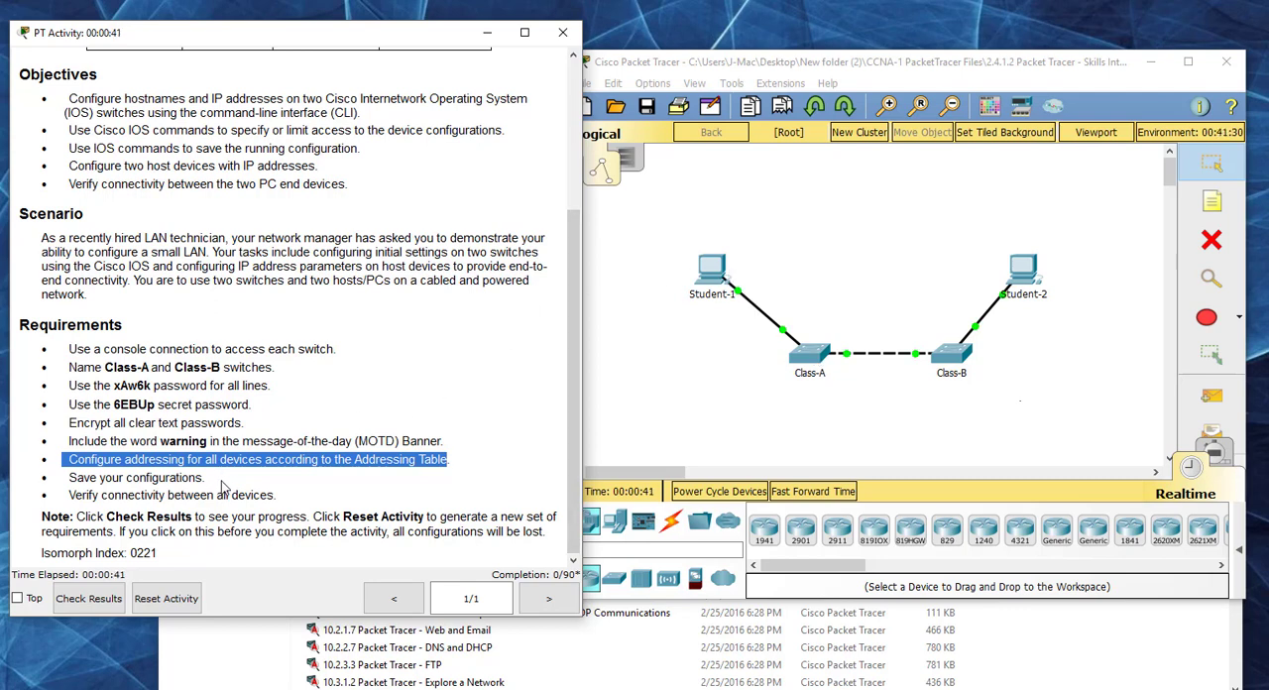
pyautogui.moveTo(206, 478); pyautogui.dragTo(70, 484)
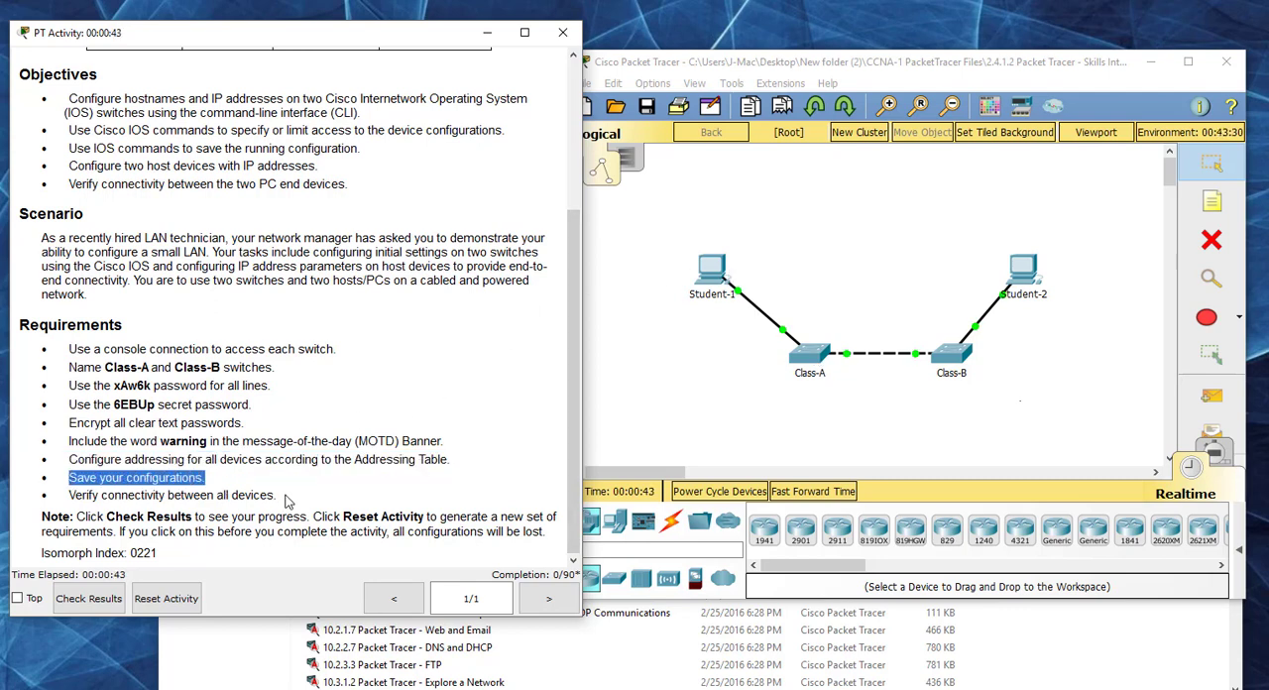
pyautogui.moveTo(278, 495); pyautogui.dragTo(67, 495)
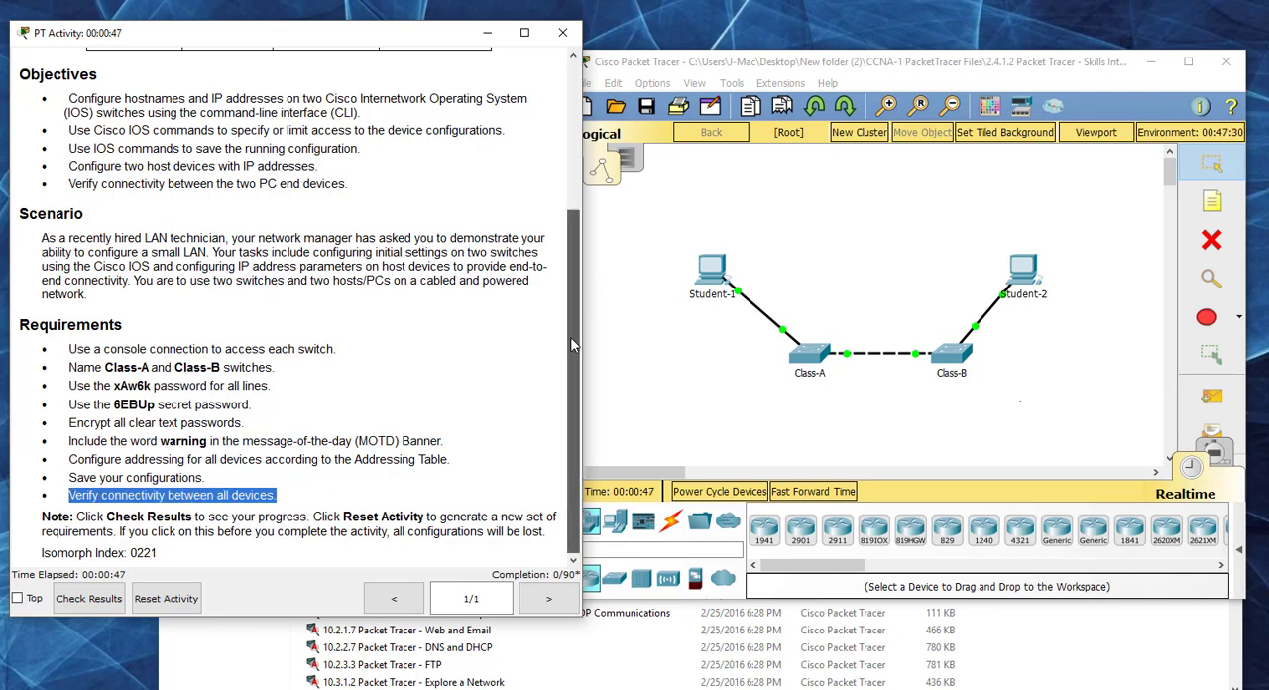
pyautogui.moveTo(573, 344); pyautogui.dragTo(572, 134)
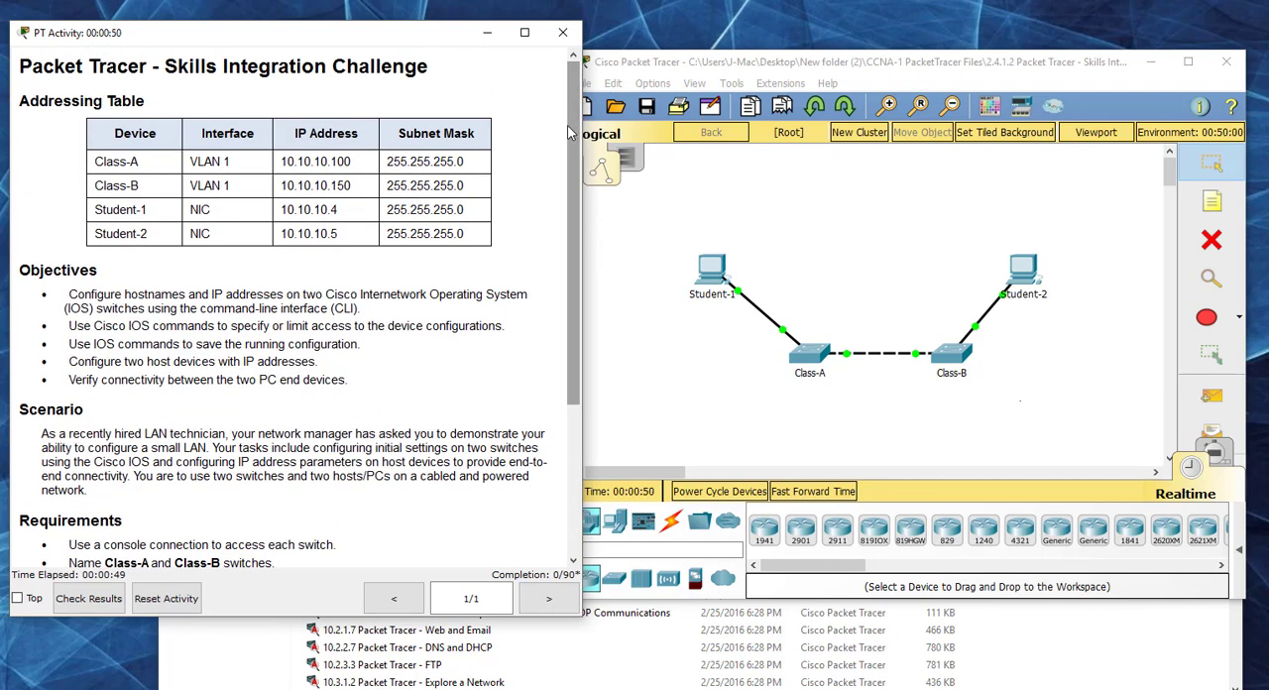
# Step: Close the Skills Integration Challenge without saving, and close the CCNA-1 PacketTracer Files folder
pyautogui.click(562, 32)
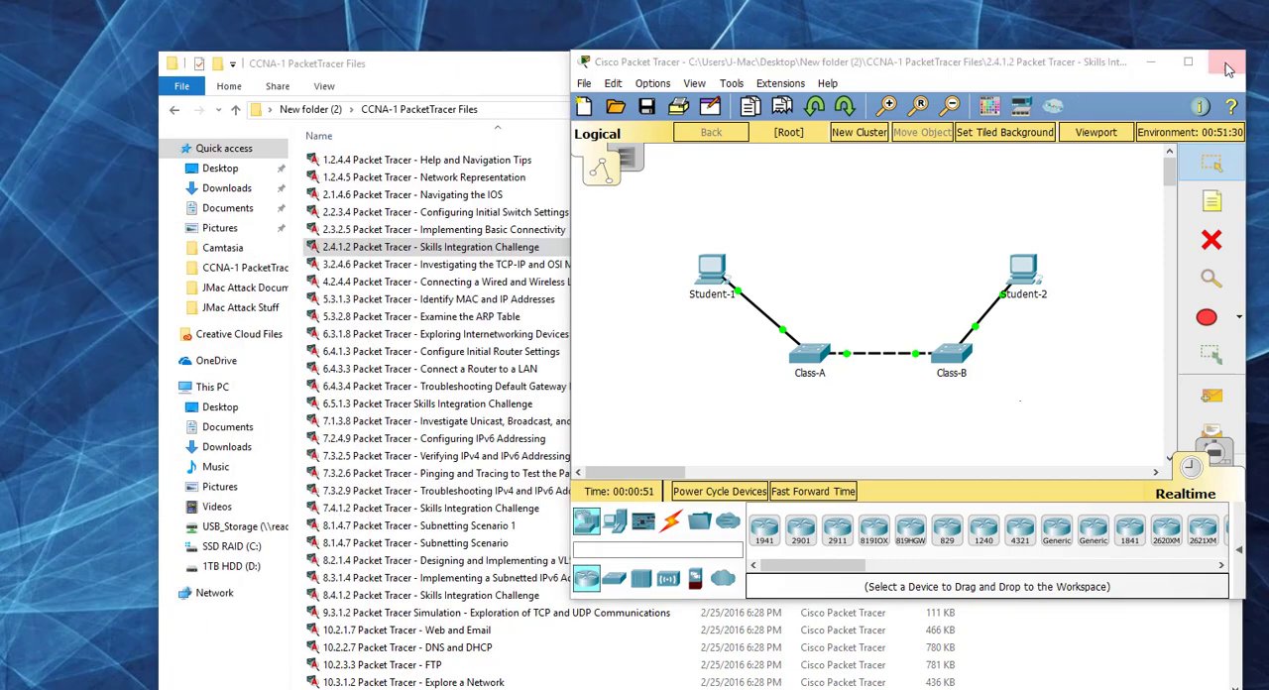
pyautogui.click(1227, 66)
pyautogui.click(647, 311)
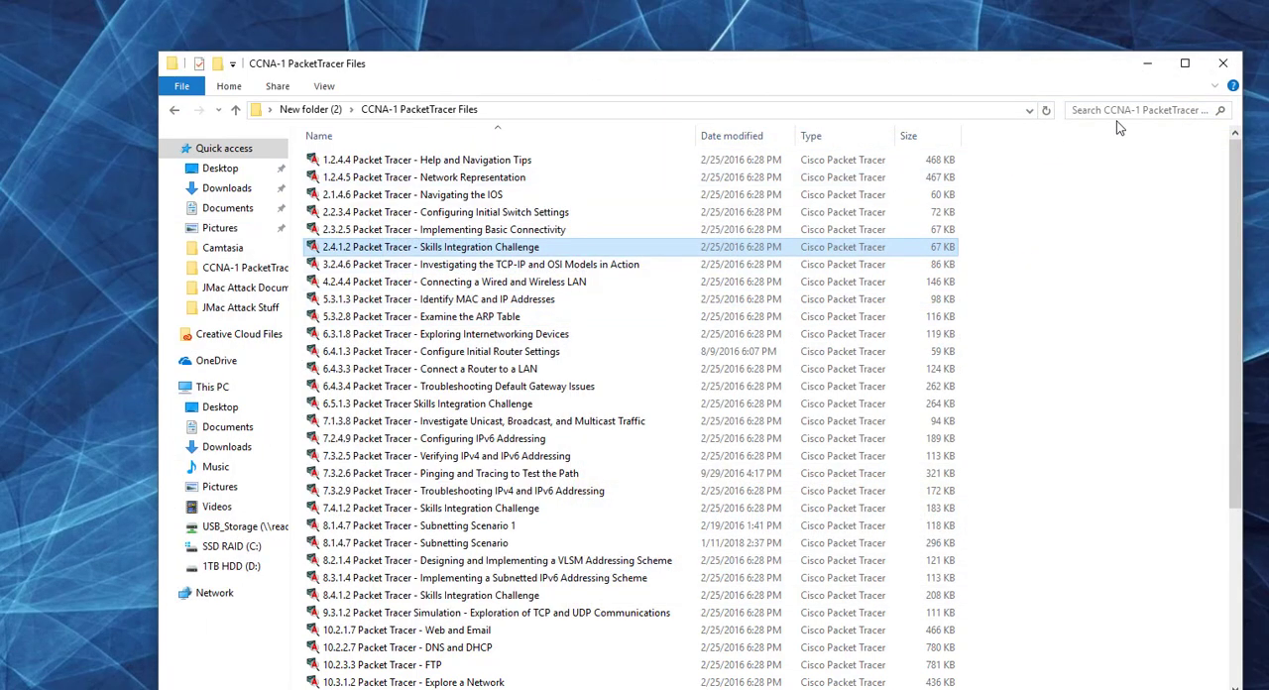
pyautogui.click(1223, 63)
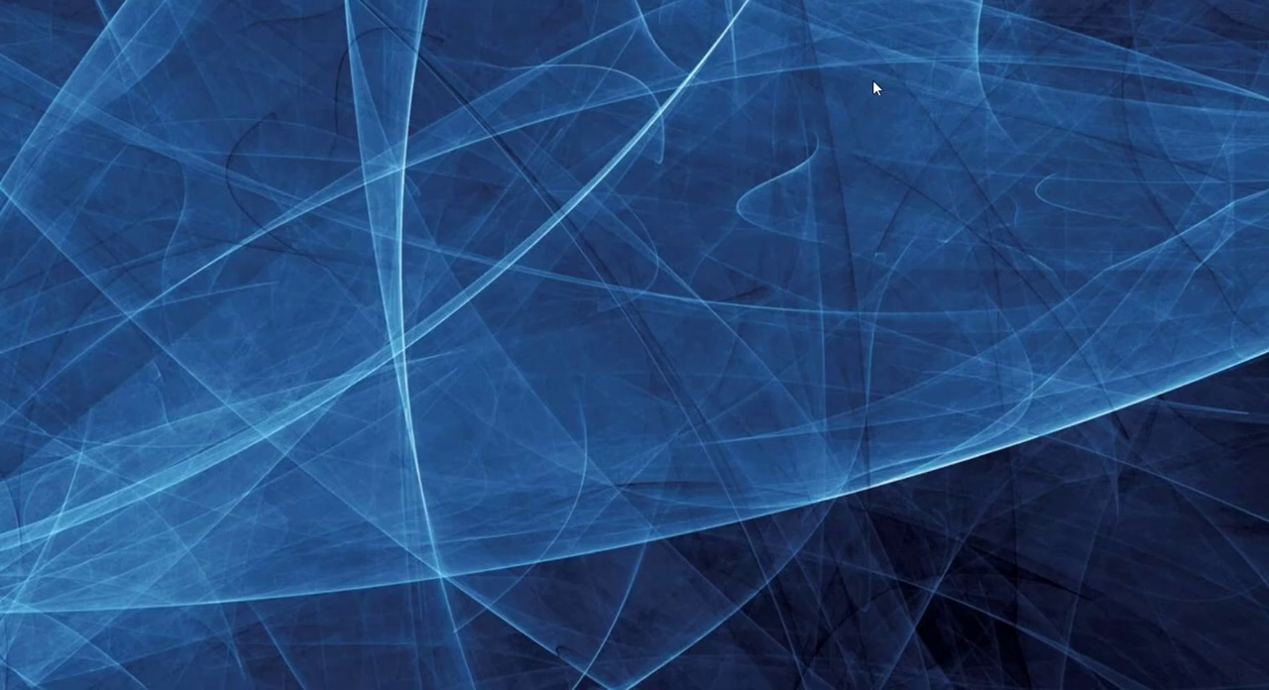